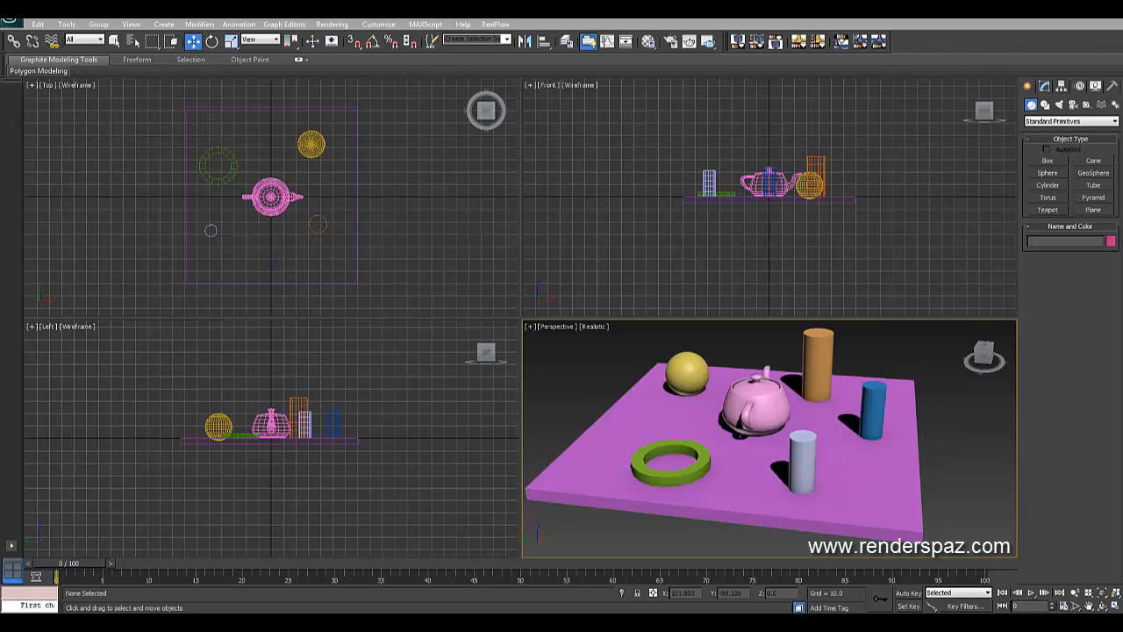
Check the renderers assigned for production, the material editor and ActiveShade in the render setup, and close it
{"action": "left_click", "coordinate": [332, 23]}
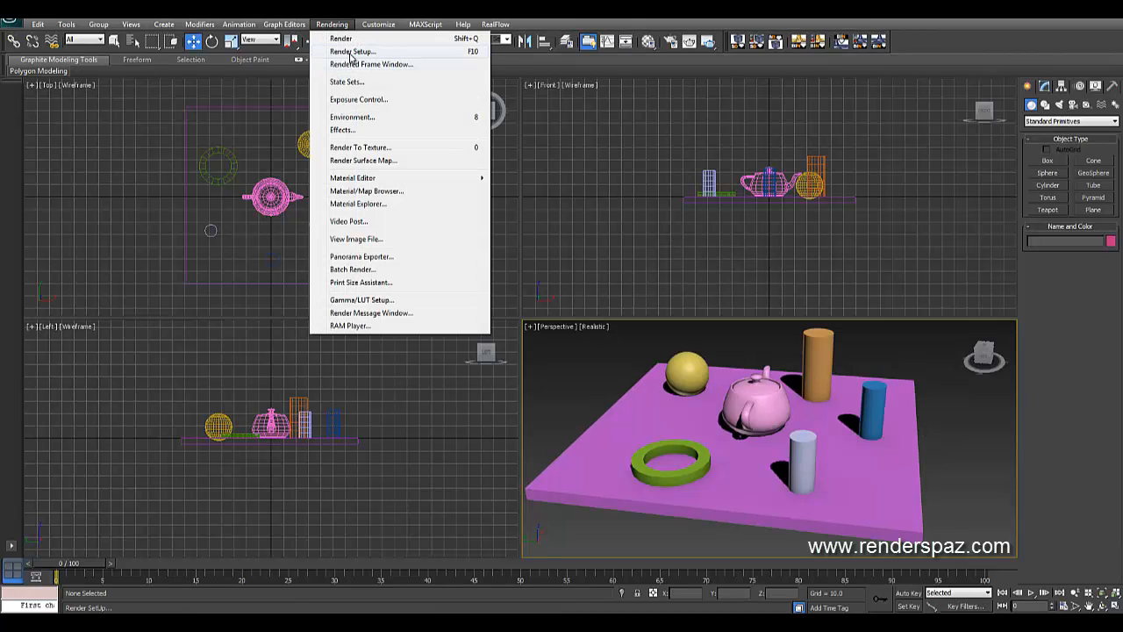
{"action": "left_click", "coordinate": [351, 52]}
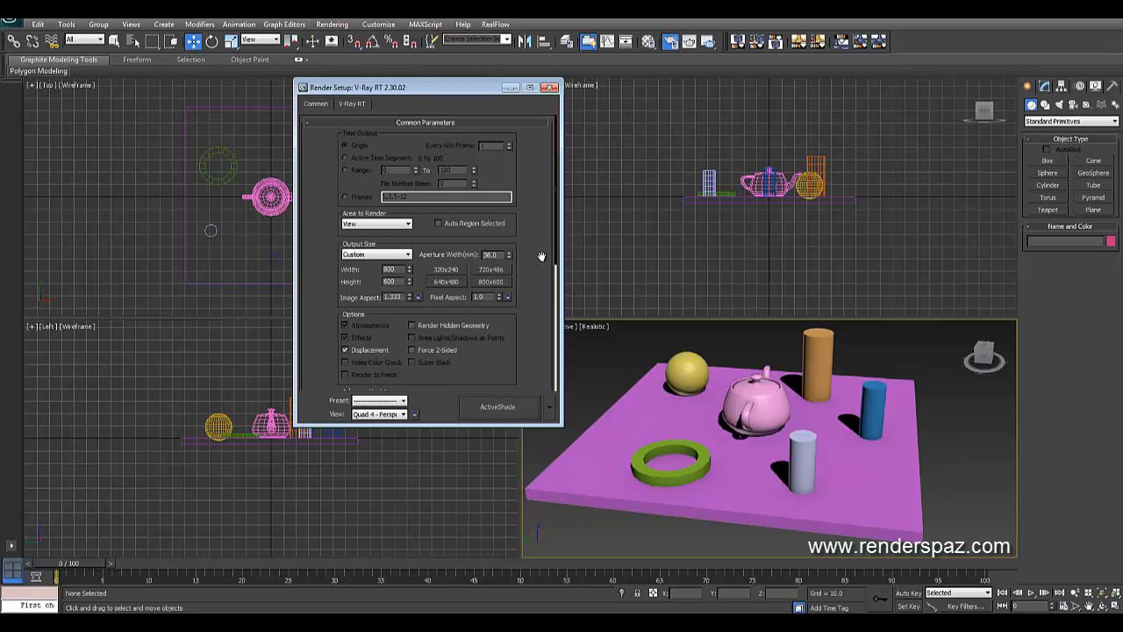
{"action": "scroll", "coordinate": [539, 261], "scroll_direction": "down", "scroll_amount": 3}
{"action": "scroll", "coordinate": [539, 262], "scroll_direction": "down", "scroll_amount": 7}
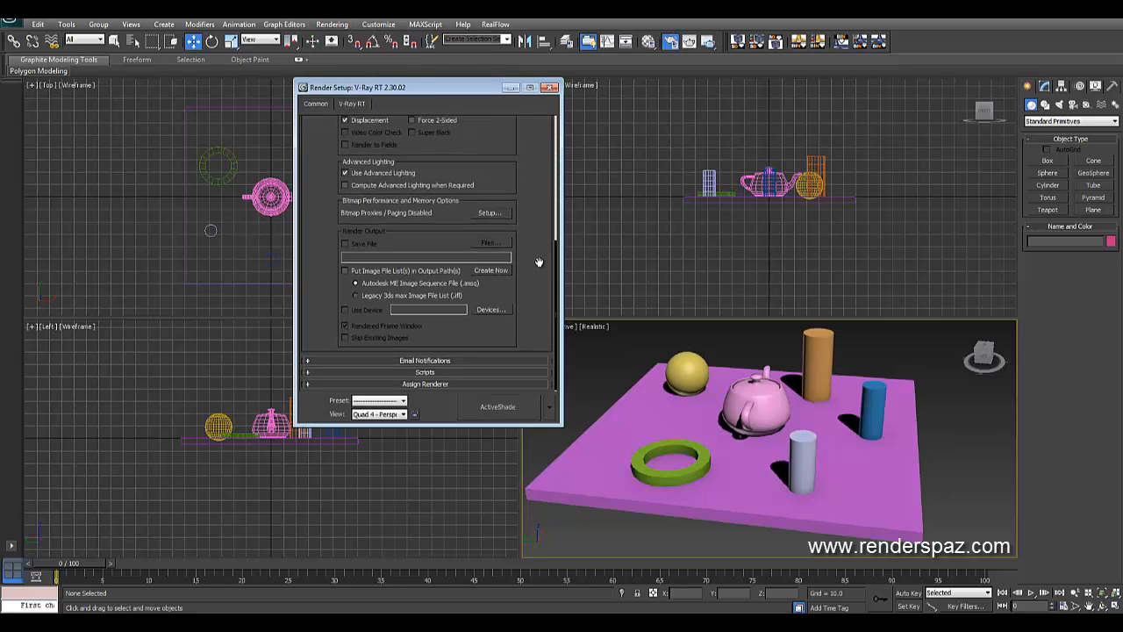
{"action": "left_click", "coordinate": [506, 384]}
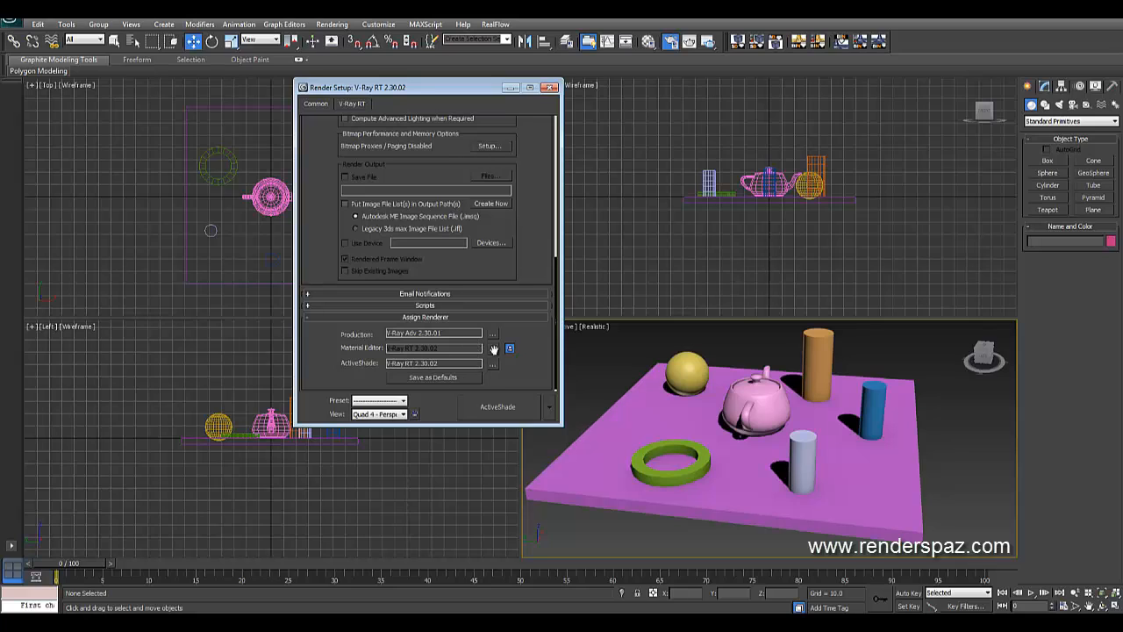
{"action": "left_click", "coordinate": [549, 87]}
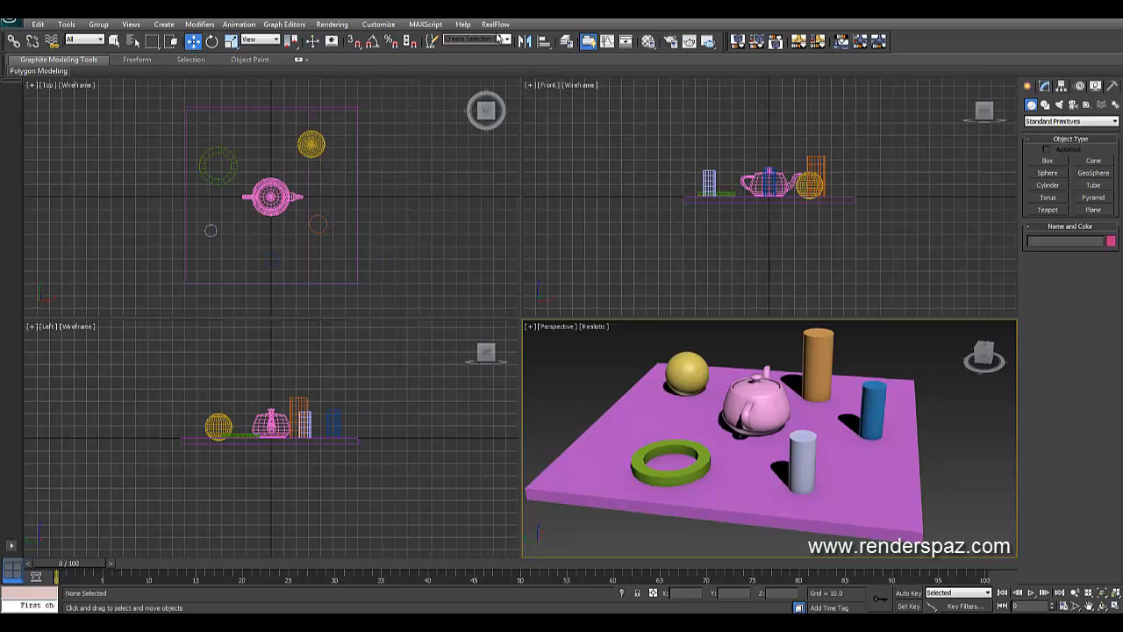
Start an ActiveShade render of the perspective view
{"action": "left_click", "coordinate": [385, 22]}
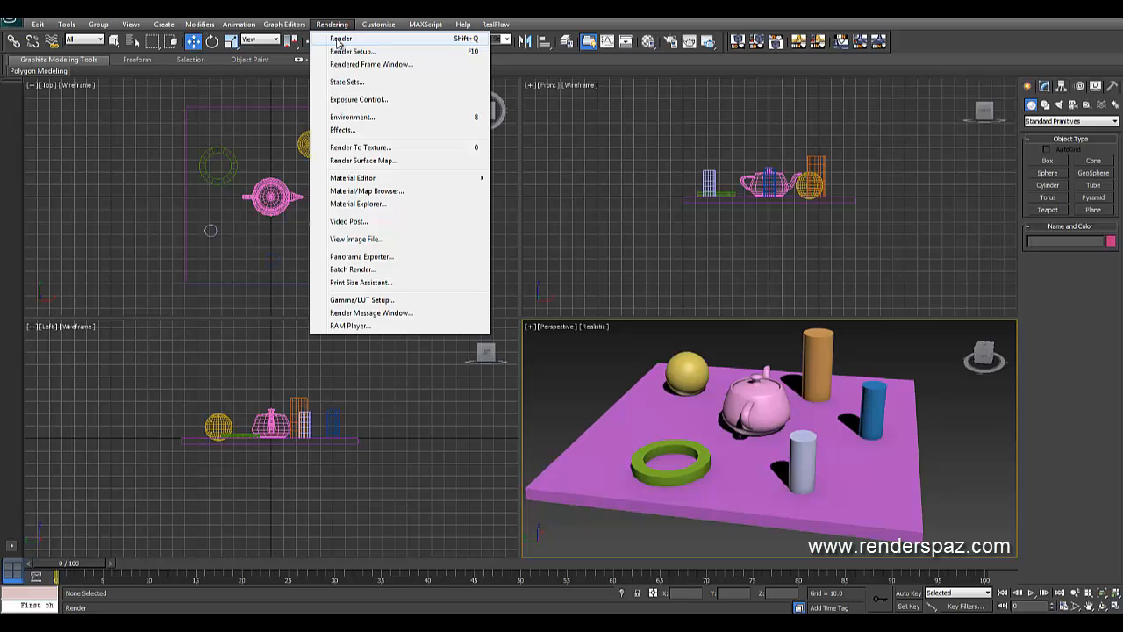
{"action": "left_click", "coordinate": [338, 40]}
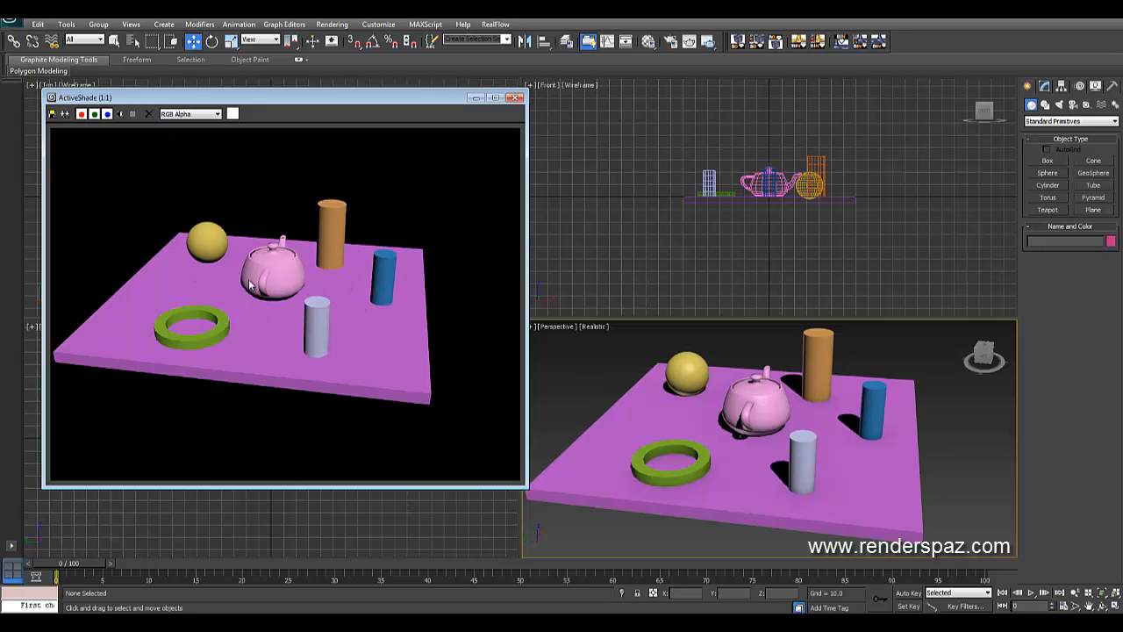
Examine the ActiveShade render's interactive updates while viewing the scene from several angles in the perspective view
{"action": "middle_click_drag", "start_coordinate": [672, 397], "coordinate": [634, 405], "text": "alt"}
{"action": "middle_click_drag", "start_coordinate": [749, 448], "coordinate": [654, 428], "text": "alt"}
{"action": "middle_click_drag", "start_coordinate": [808, 376], "coordinate": [756, 373]}
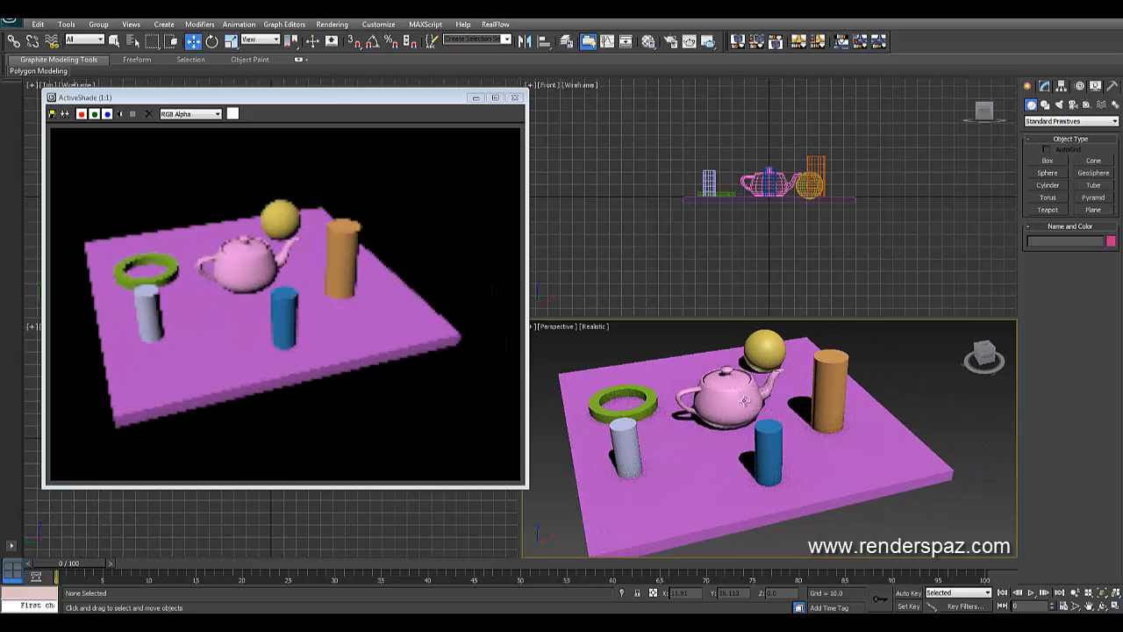
{"action": "middle_click_drag", "start_coordinate": [727, 438], "coordinate": [747, 437]}
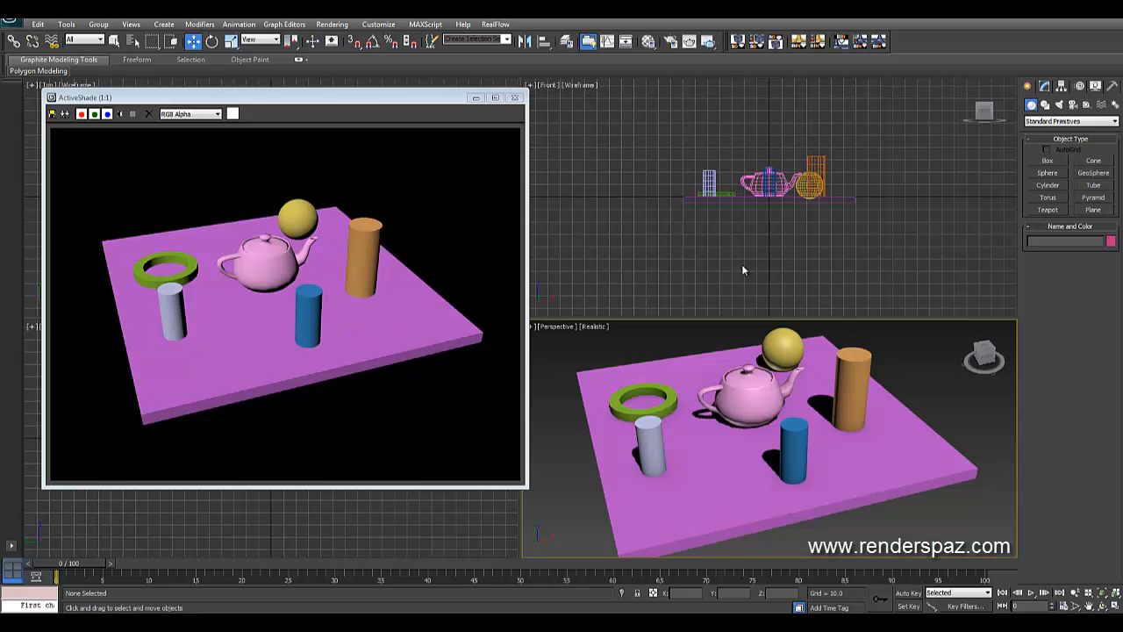
{"action": "middle_click_drag", "start_coordinate": [732, 481], "coordinate": [778, 474], "text": "alt"}
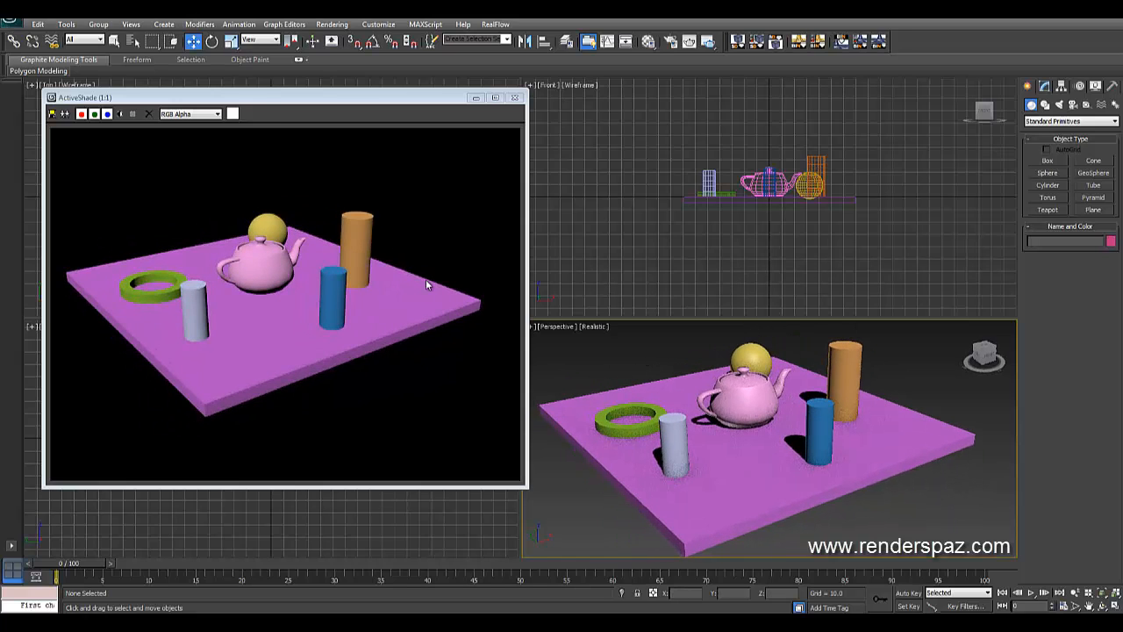
{"action": "middle_click_drag", "start_coordinate": [686, 449], "coordinate": [727, 445], "text": "alt"}
{"action": "middle_click_drag", "start_coordinate": [660, 430], "coordinate": [750, 407], "text": "alt"}
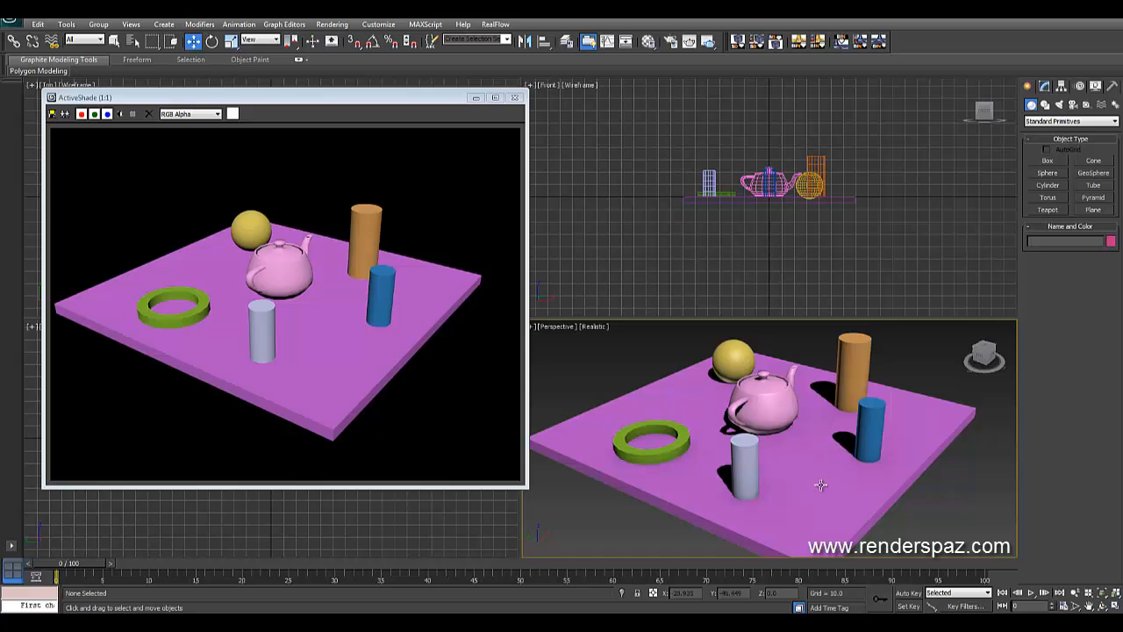
{"action": "middle_click_drag", "start_coordinate": [770, 416], "coordinate": [756, 426]}
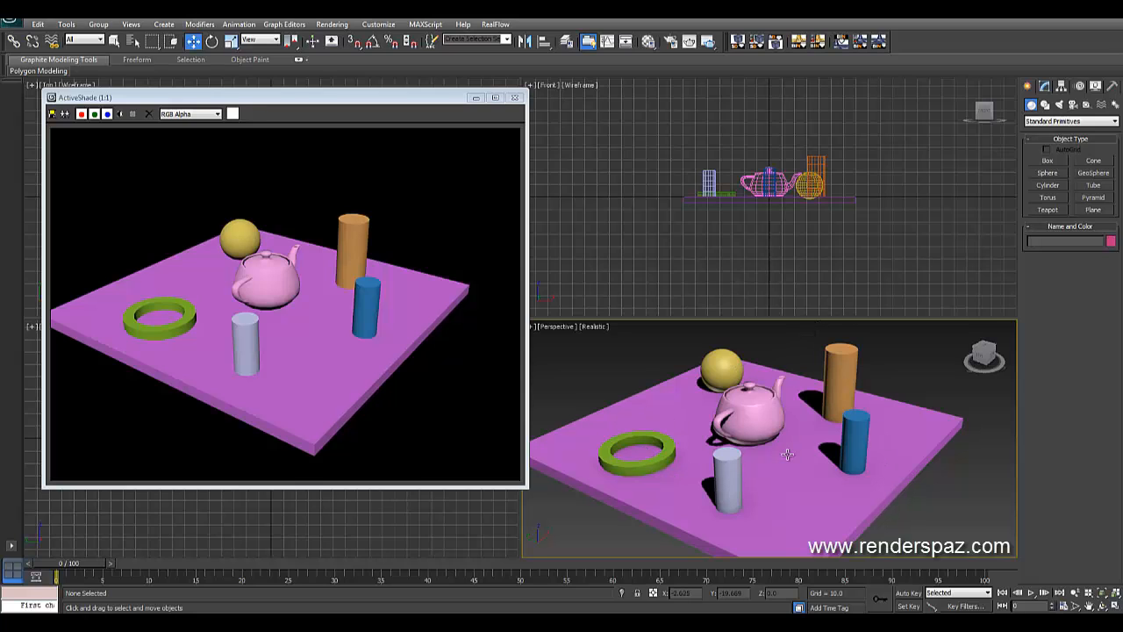
{"action": "middle_click_drag", "start_coordinate": [805, 491], "coordinate": [791, 459]}
{"action": "mouse_move", "coordinate": [783, 503]}
{"action": "middle_mouse_down", "text": "alt"}
{"action": "mouse_move", "coordinate": [800, 453]}
{"action": "mouse_move", "coordinate": [782, 497]}
{"action": "middle_mouse_up", "text": "alt"}
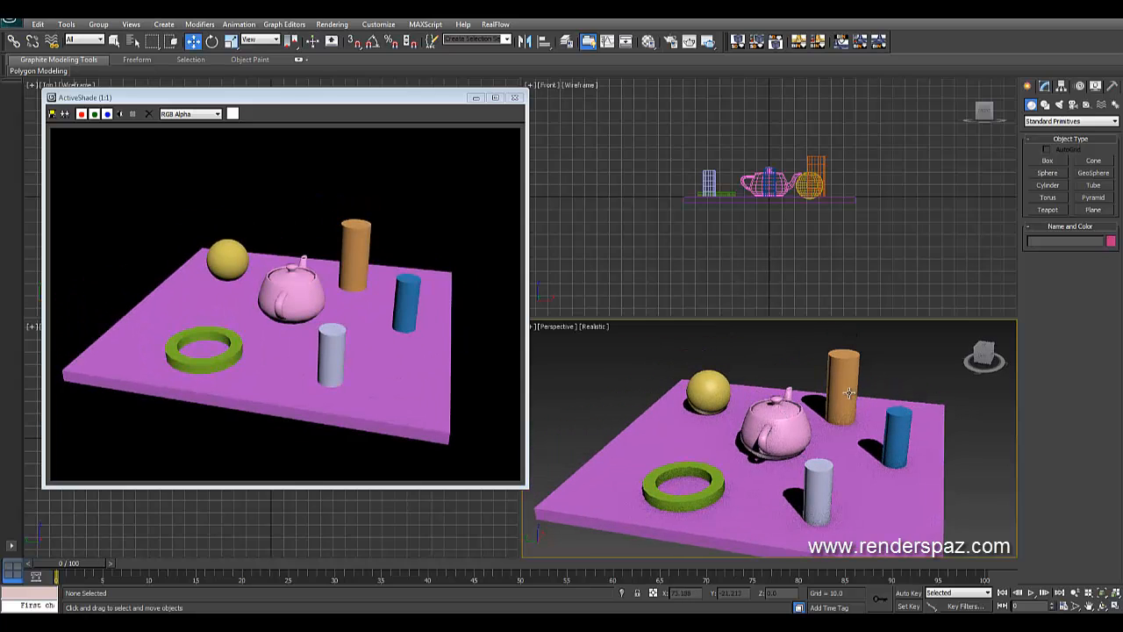
{"action": "mouse_move", "coordinate": [744, 456]}
{"action": "middle_mouse_down"}
{"action": "mouse_move", "coordinate": [733, 430]}
{"action": "mouse_move", "coordinate": [753, 460]}
{"action": "middle_mouse_up"}
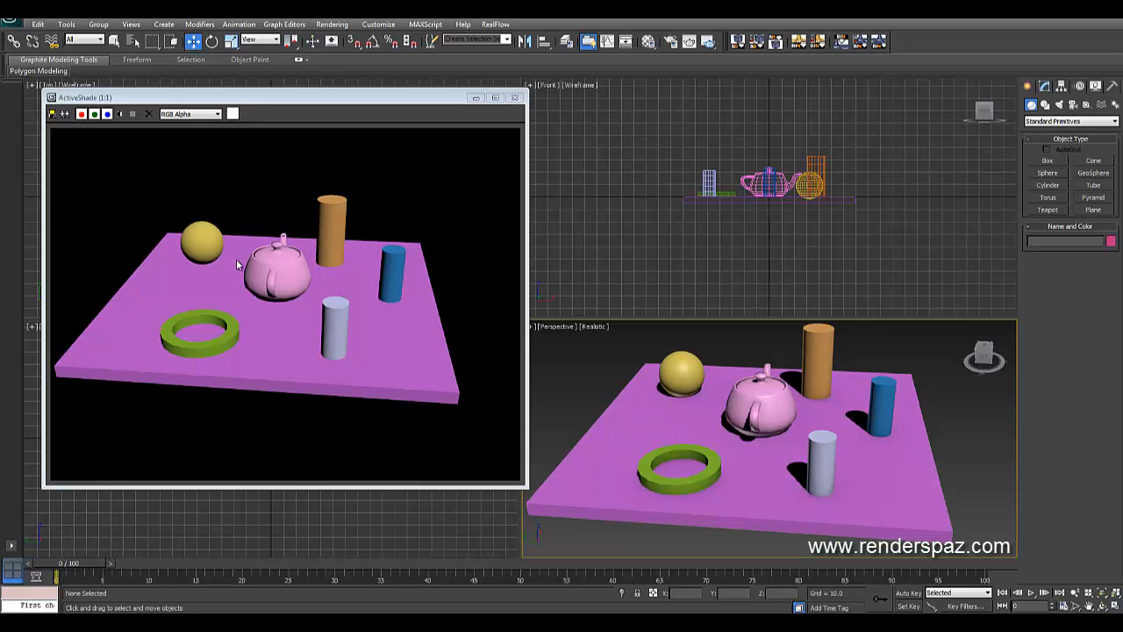
Switch the render setup to production mode and expand V-Ray's Global switches
{"action": "left_click", "coordinate": [332, 24]}
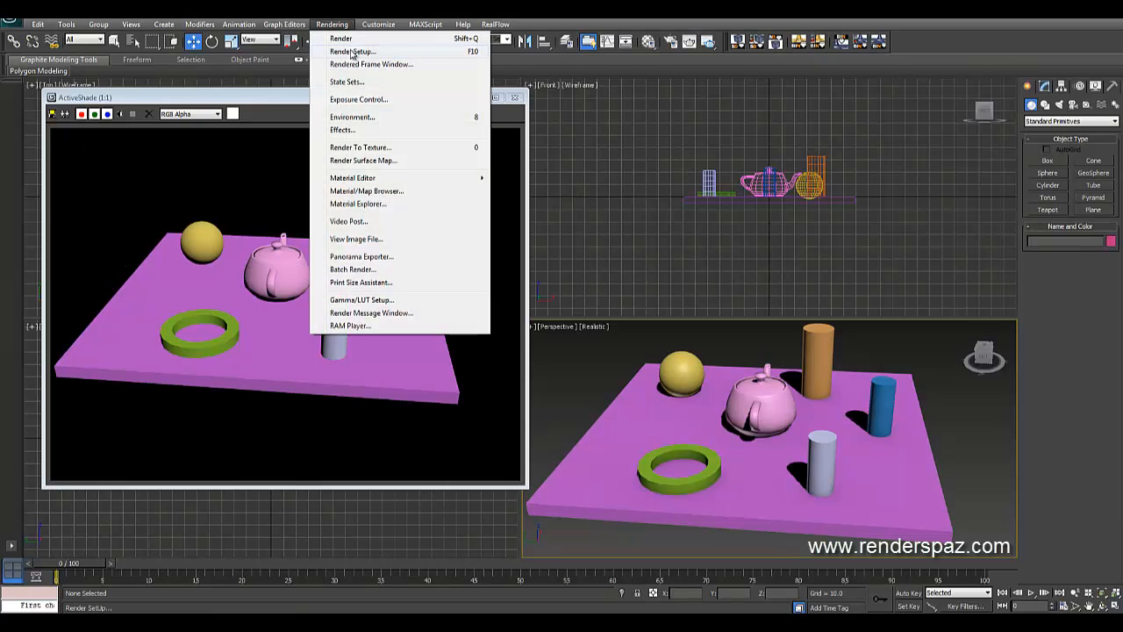
{"action": "left_click", "coordinate": [352, 53]}
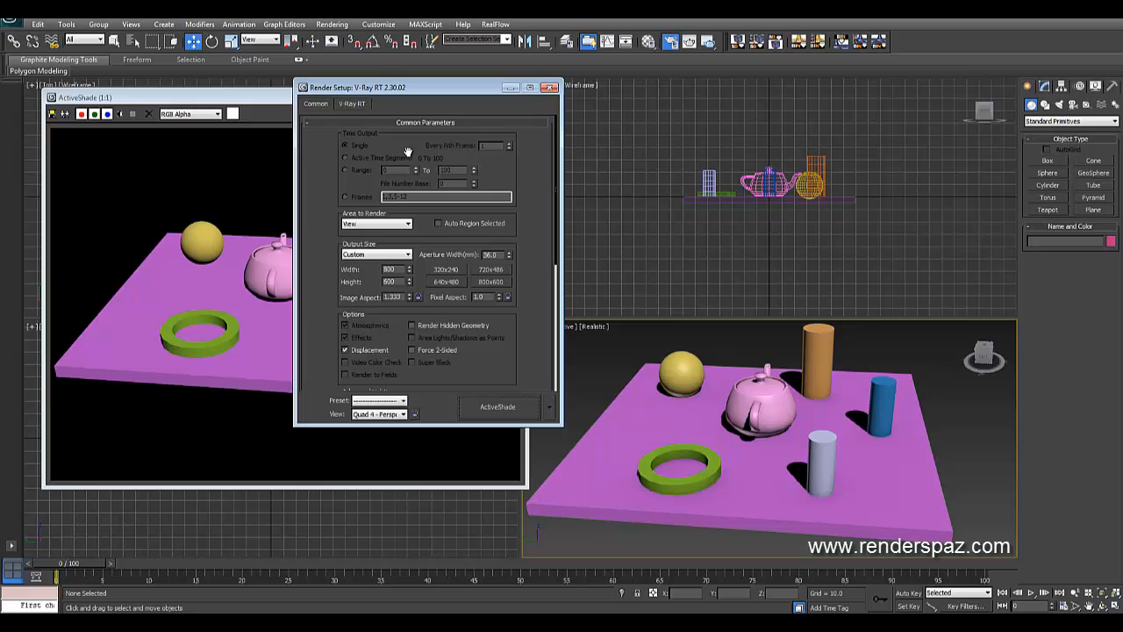
{"action": "left_click", "coordinate": [550, 407]}
{"action": "left_click", "coordinate": [602, 428]}
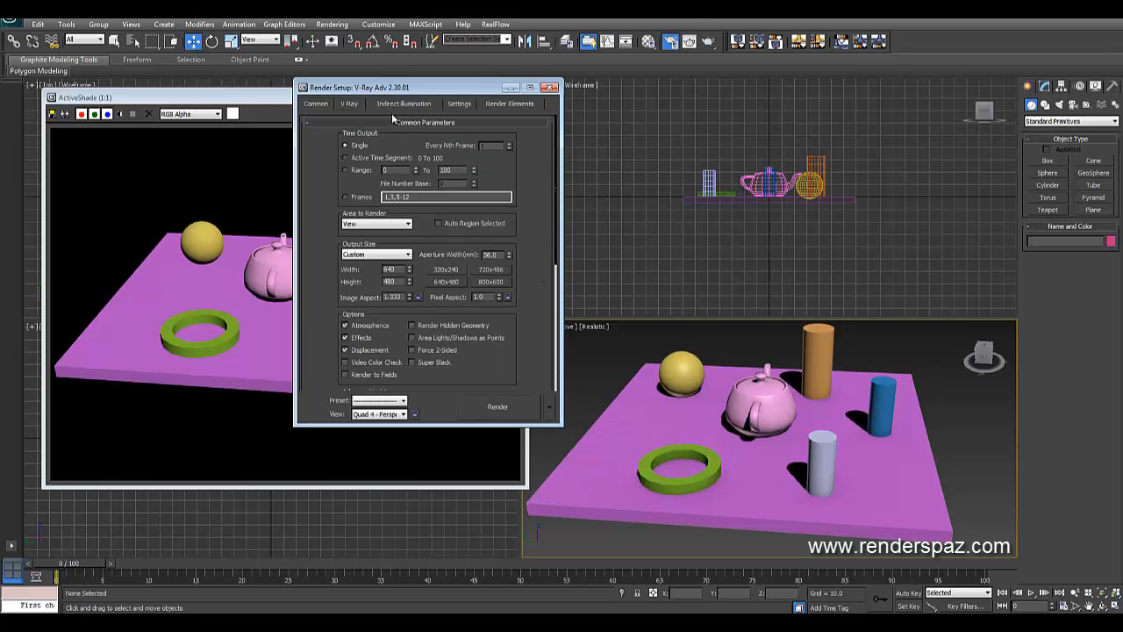
{"action": "left_click", "coordinate": [350, 103]}
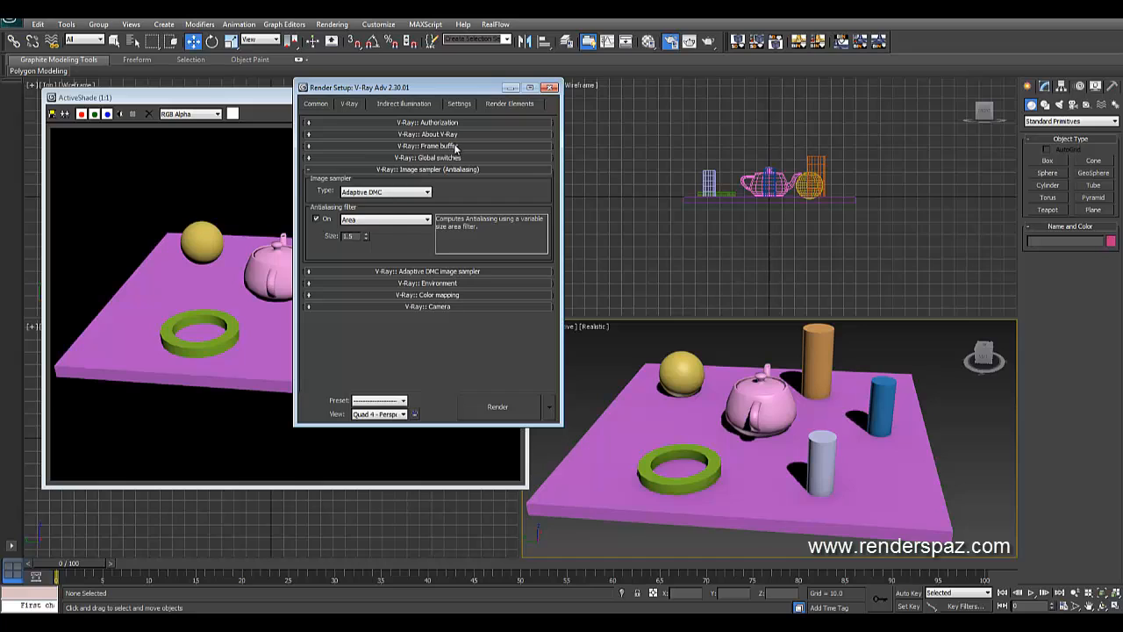
{"action": "left_click", "coordinate": [445, 158]}
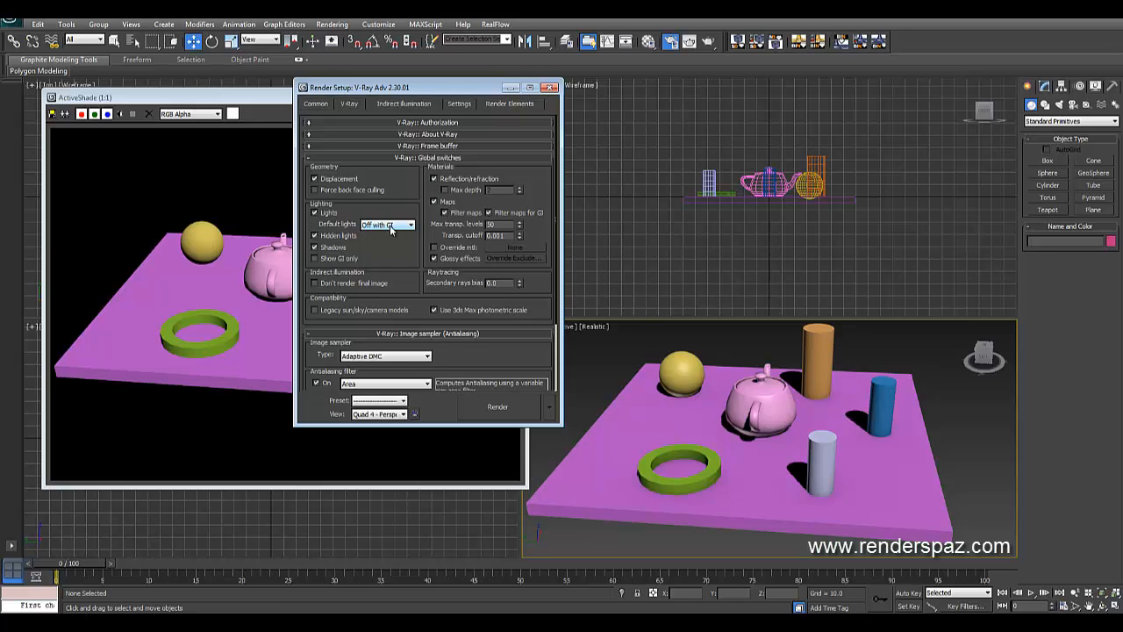
Turn on V-Ray's Indirect illumination (GI) and move the render setup away from the ActiveShade window
{"action": "left_click", "coordinate": [405, 103]}
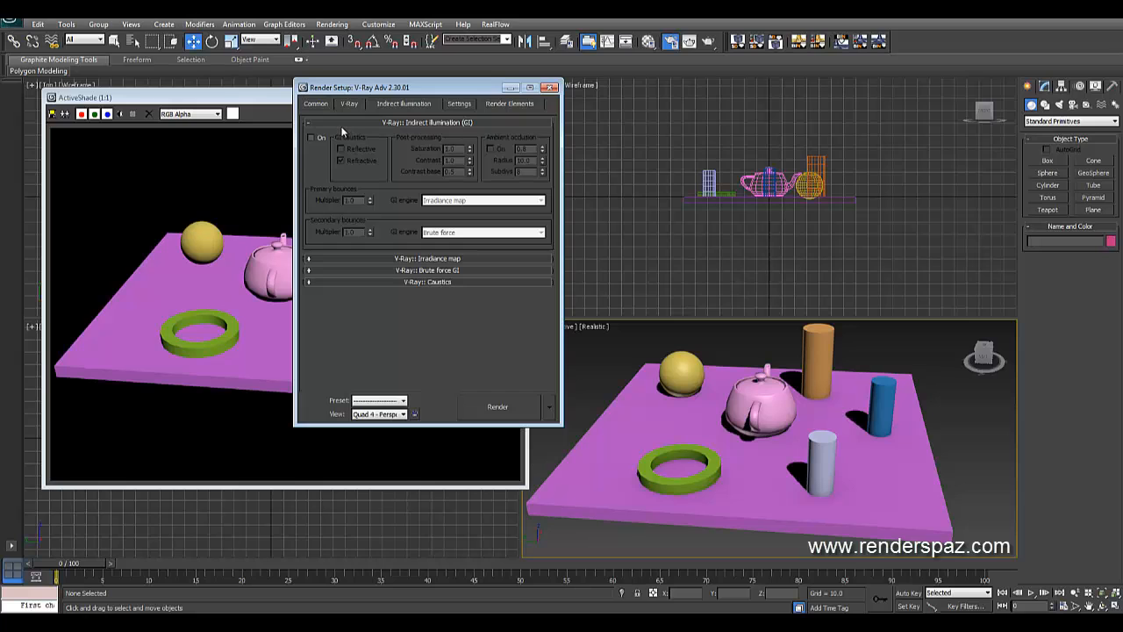
{"action": "left_click", "coordinate": [323, 138]}
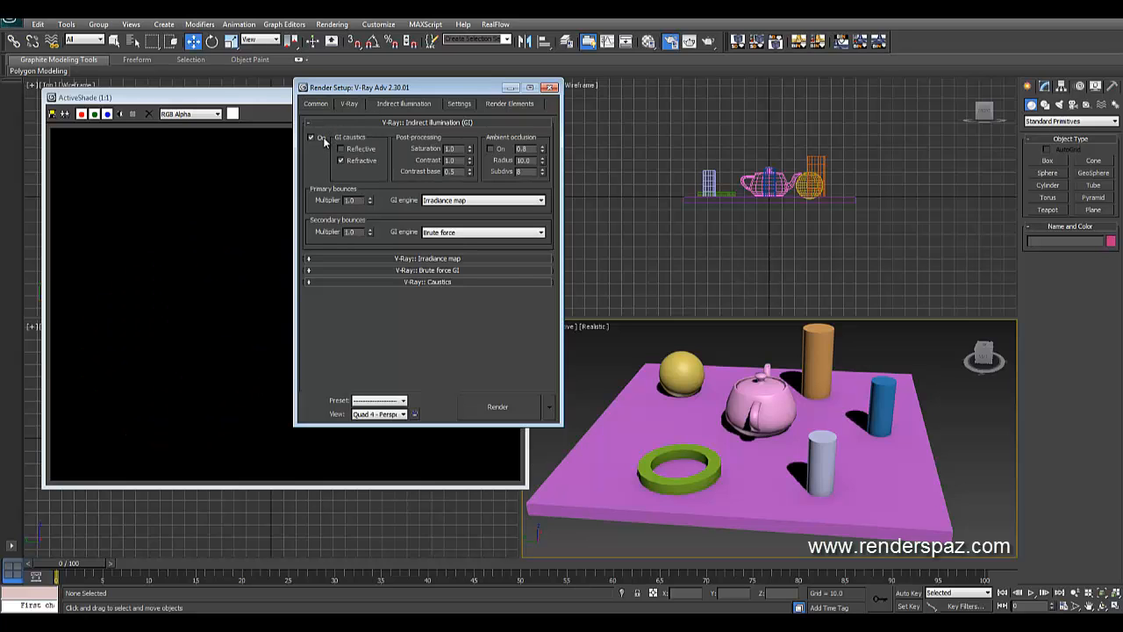
{"action": "left_click_drag", "start_coordinate": [408, 91], "coordinate": [966, 131]}
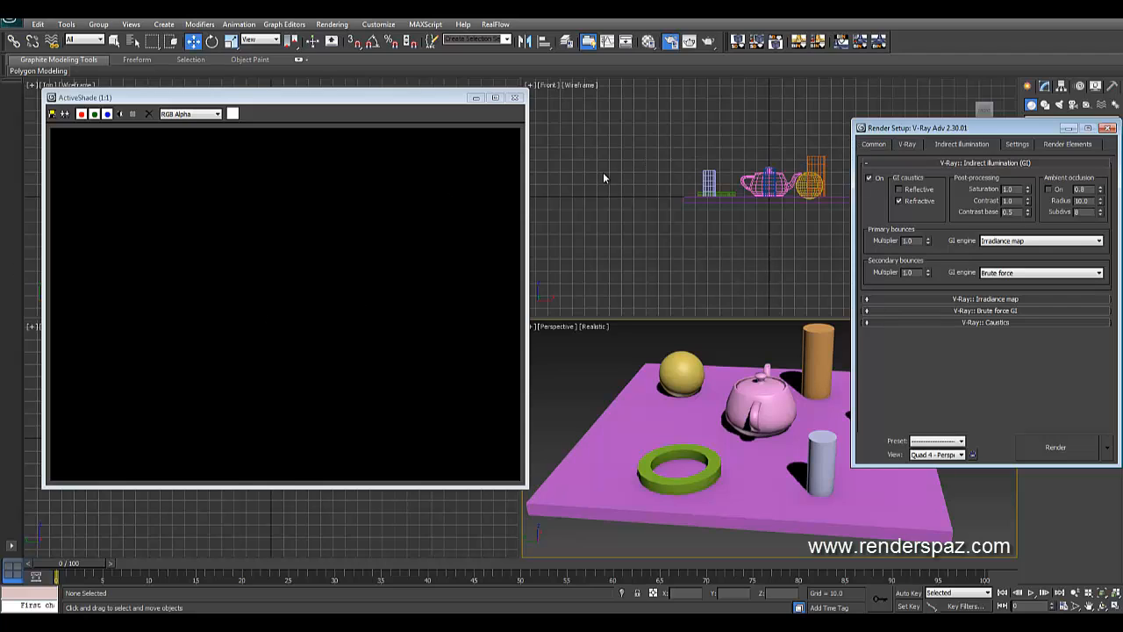
{"action": "left_click_drag", "start_coordinate": [906, 131], "coordinate": [1122, 133]}
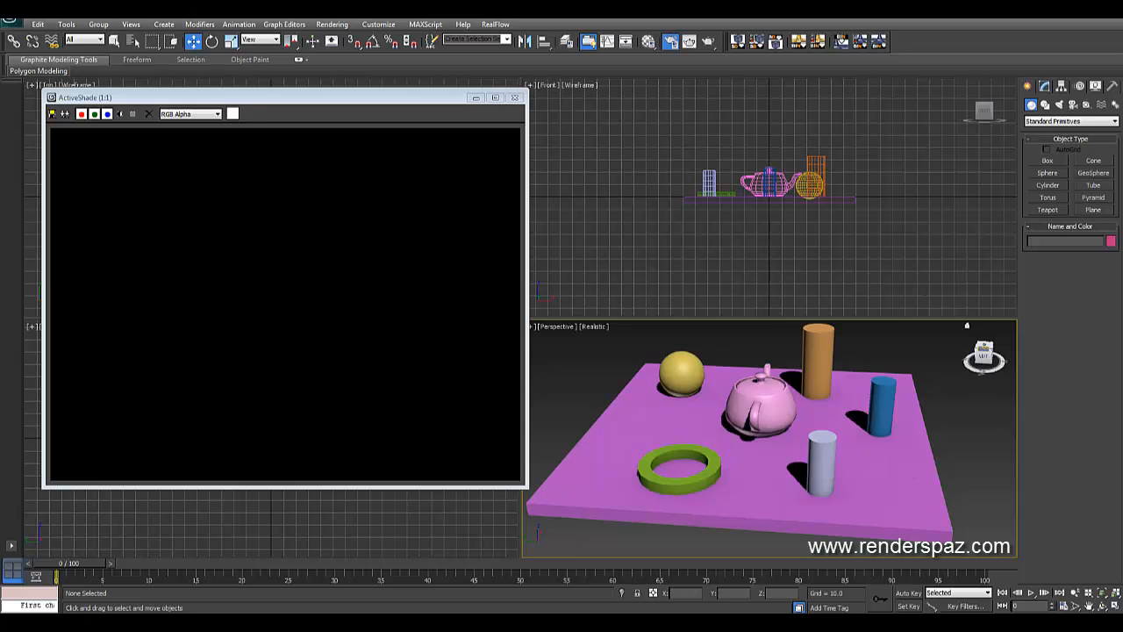
Reopen the render setup and switch GI off and on twice to compare its effect on the ActiveShade render
{"action": "key", "text": "F10"}
{"action": "left_click_drag", "start_coordinate": [477, 156], "coordinate": [383, 125]}
{"action": "left_click", "coordinate": [437, 143]}
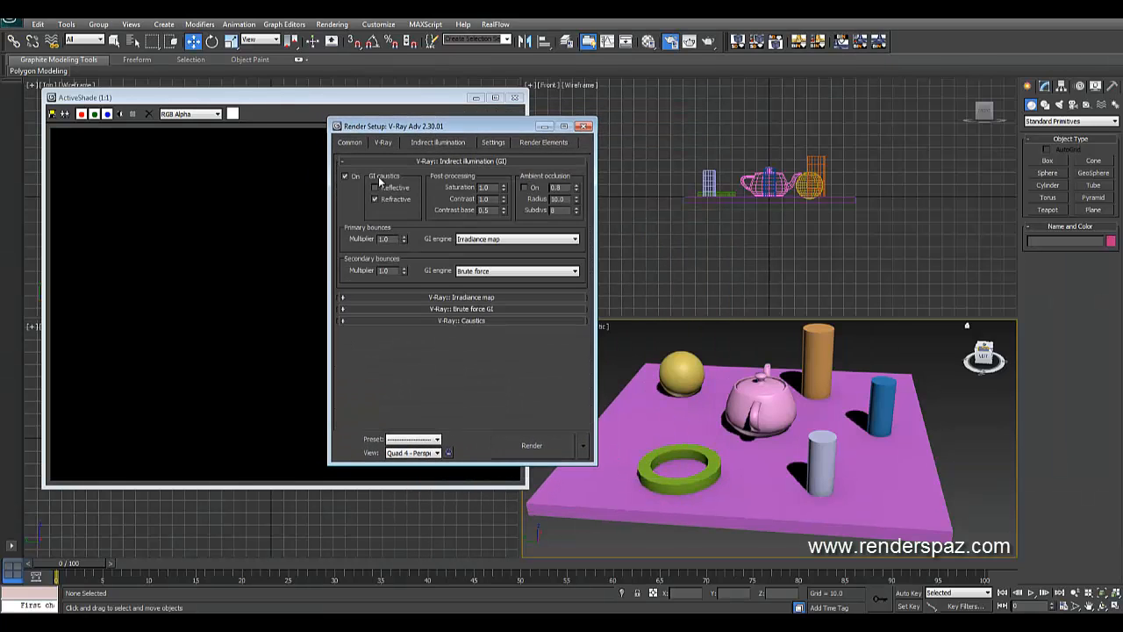
{"action": "left_click", "coordinate": [346, 177]}
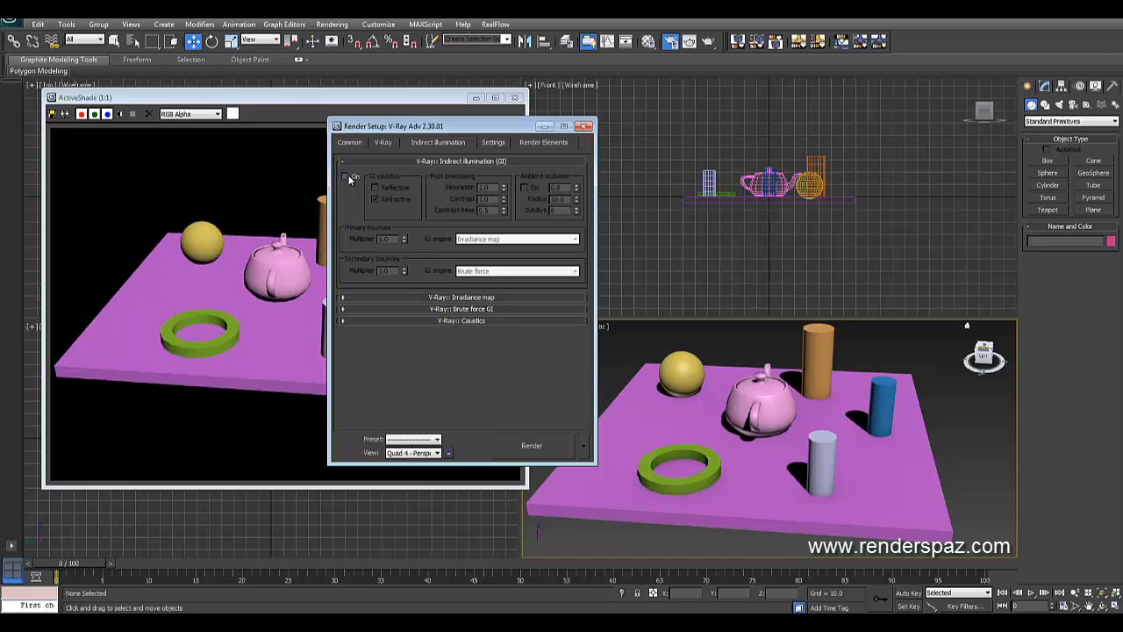
{"action": "left_click", "coordinate": [346, 177]}
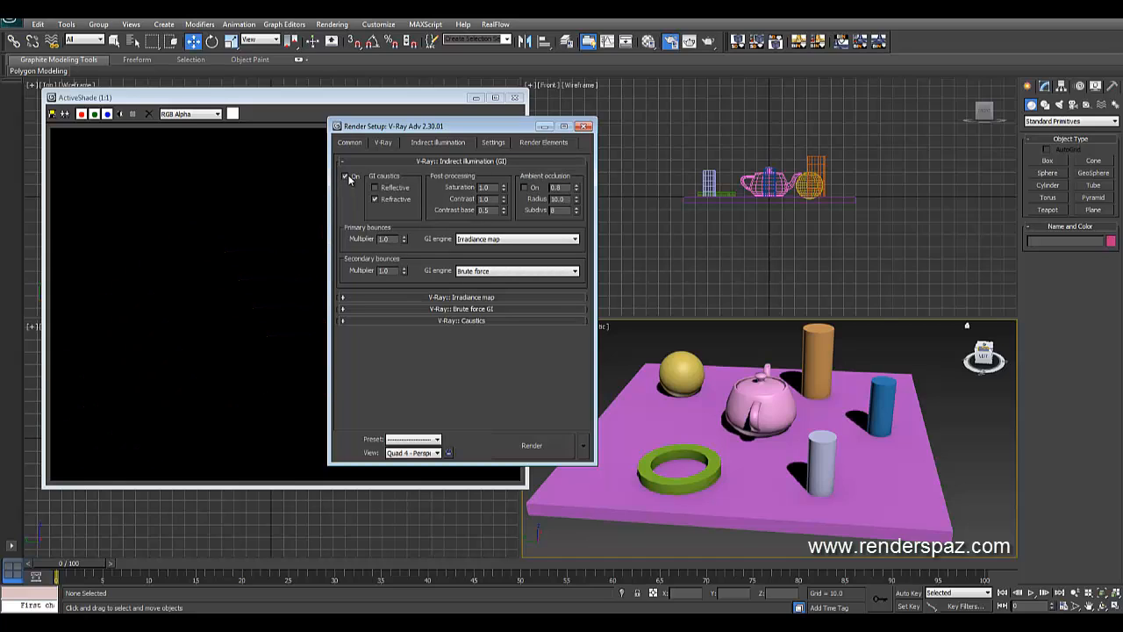
{"action": "left_click", "coordinate": [353, 181]}
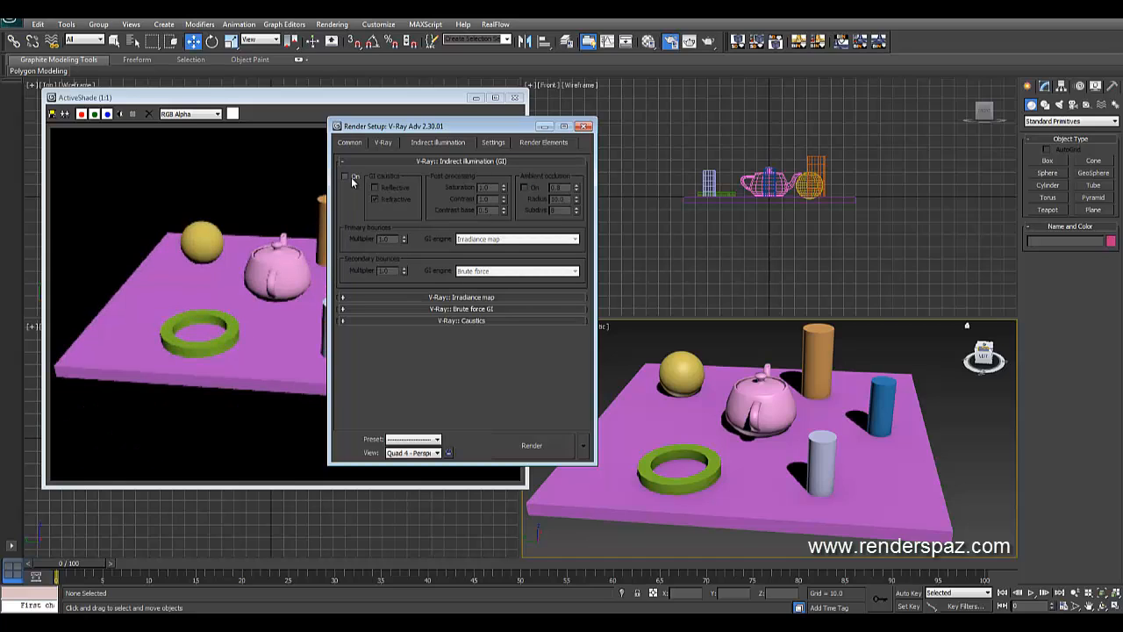
{"action": "left_click", "coordinate": [351, 179]}
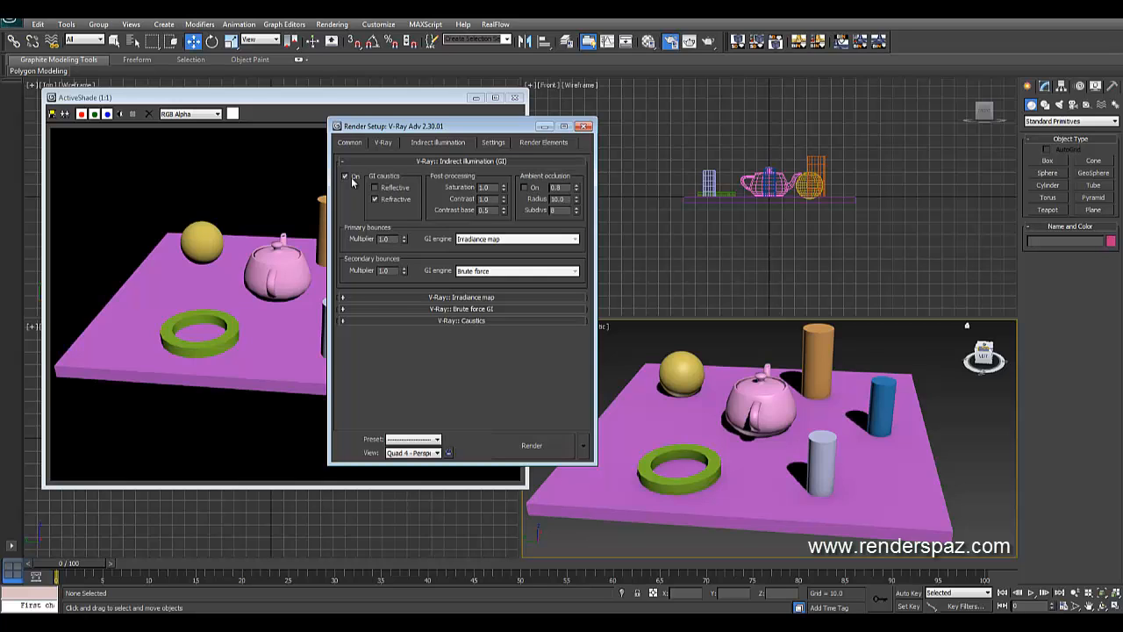
{"action": "left_click_drag", "start_coordinate": [430, 128], "coordinate": [708, 111]}
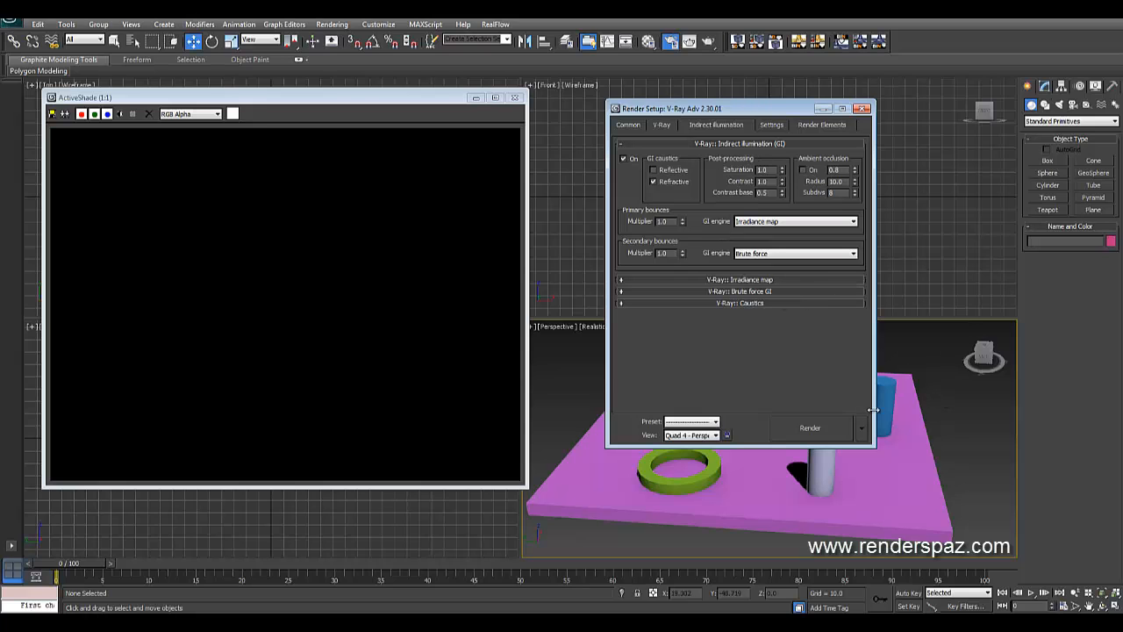
Review V-Ray's Global switches with the Image sampler rollout collapsed, and return to the common render parameters
{"action": "left_click_drag", "start_coordinate": [760, 107], "coordinate": [494, 121]}
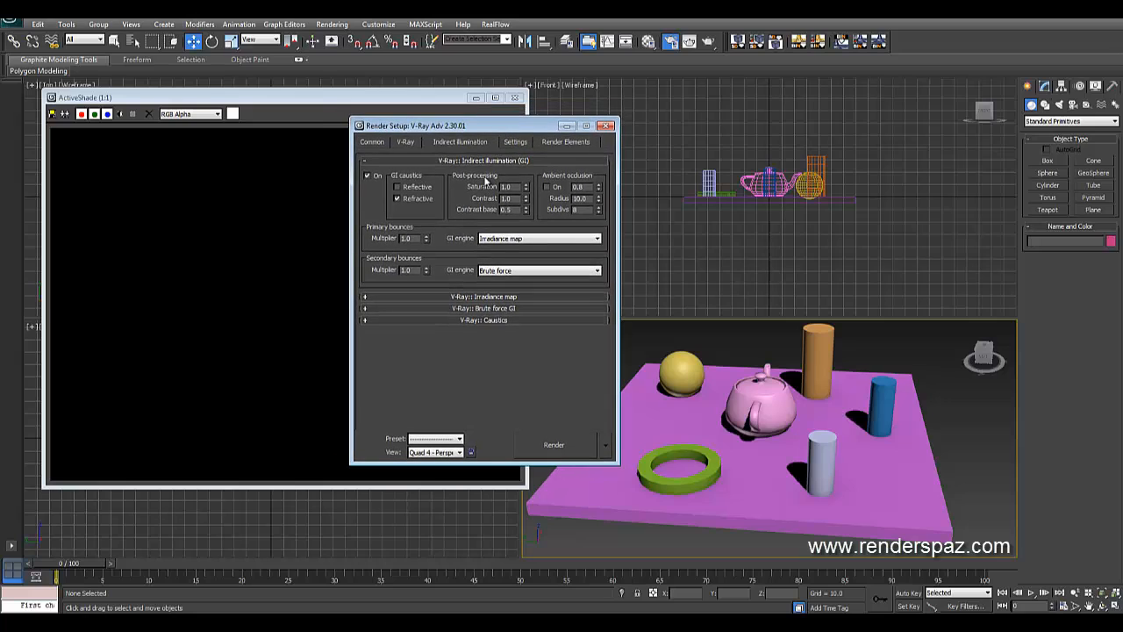
{"action": "left_click", "coordinate": [412, 143]}
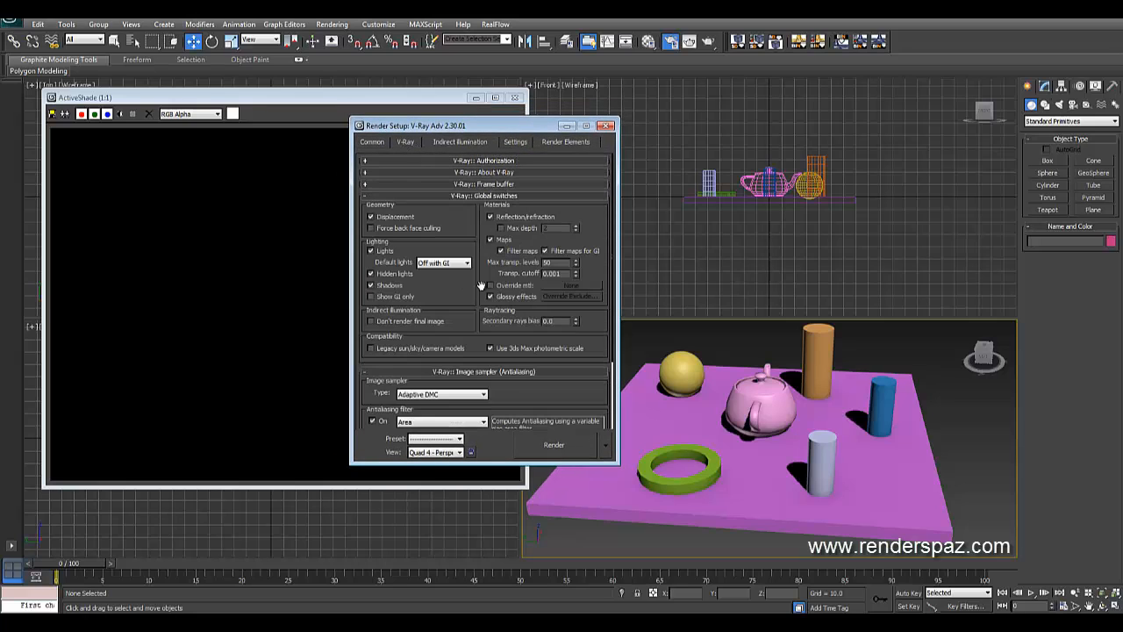
{"action": "left_click", "coordinate": [451, 373]}
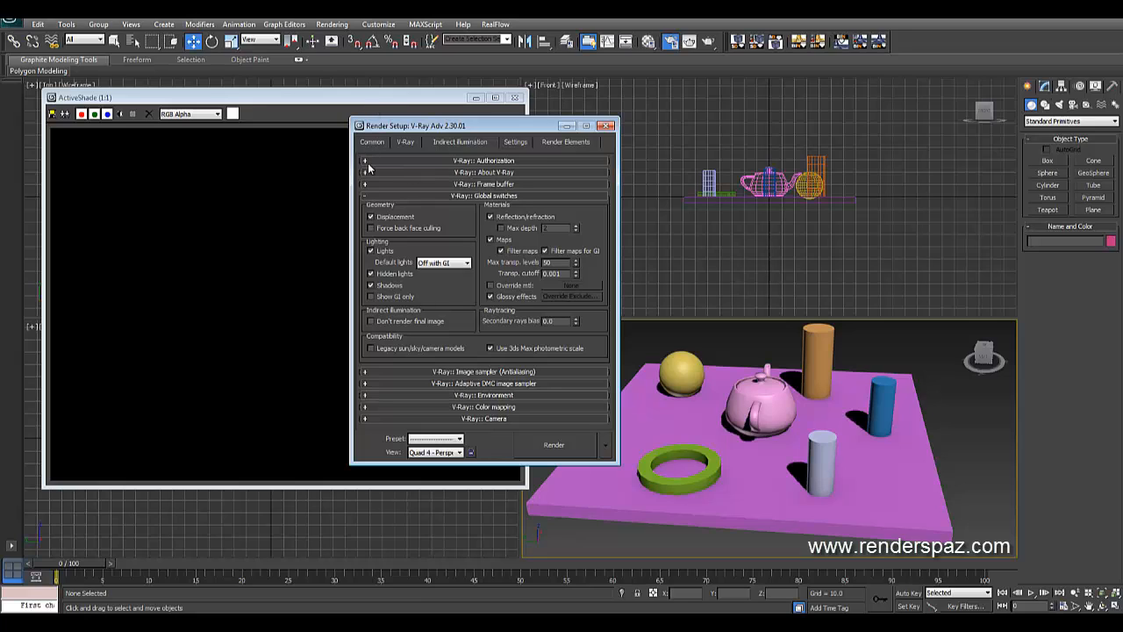
{"action": "left_click_drag", "start_coordinate": [406, 127], "coordinate": [490, 140]}
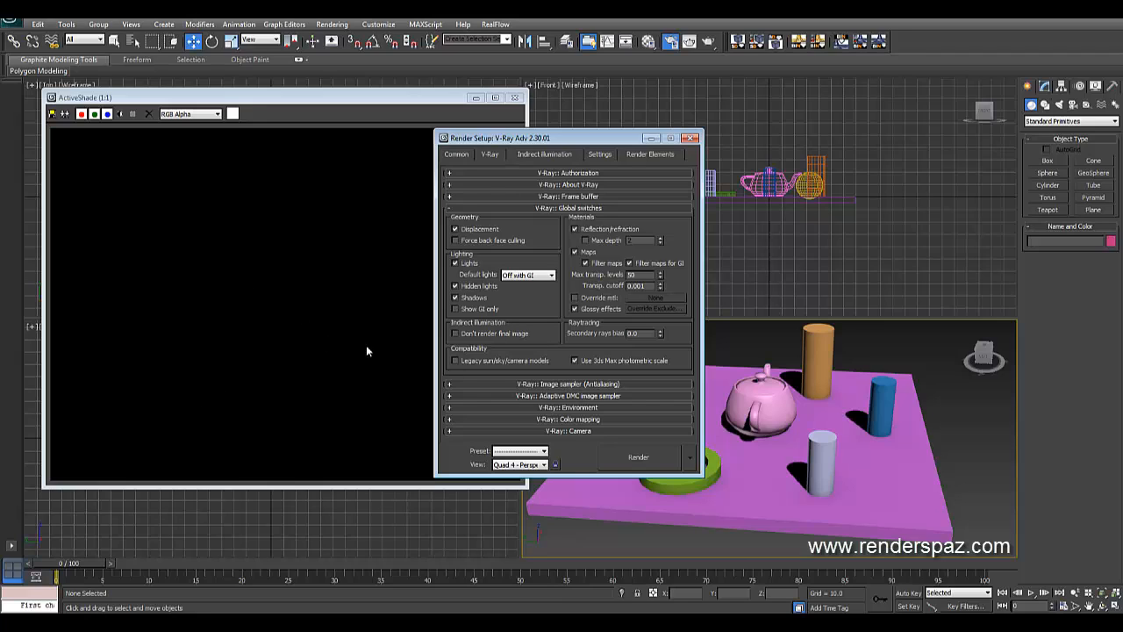
{"action": "left_click", "coordinate": [456, 155]}
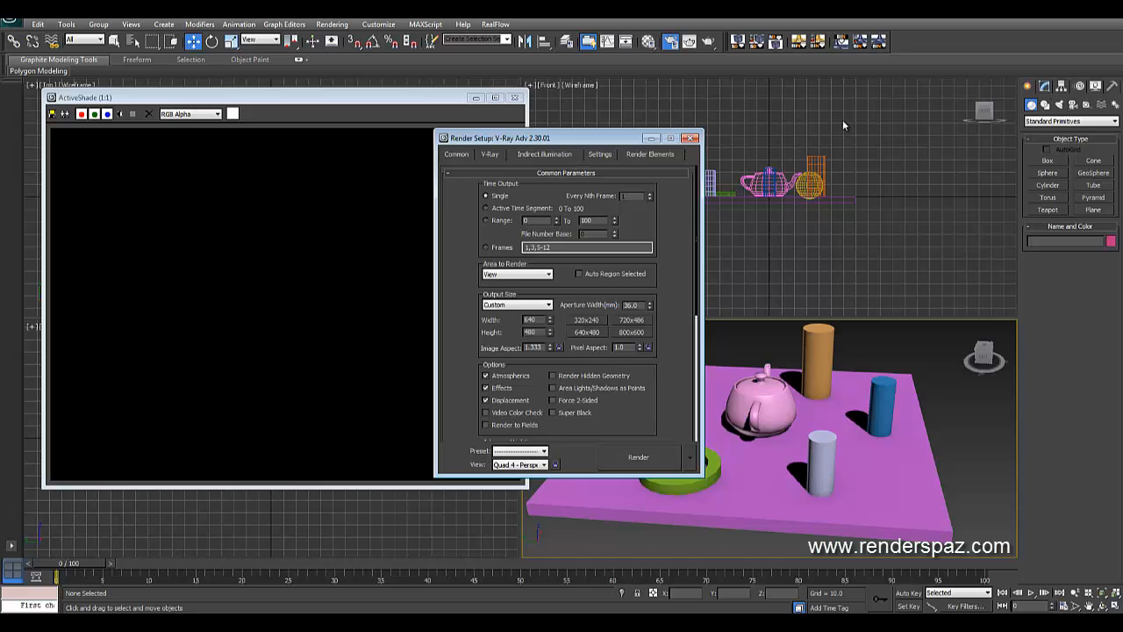
{"action": "left_click", "coordinate": [1044, 88]}
{"action": "left_click", "coordinate": [1029, 88]}
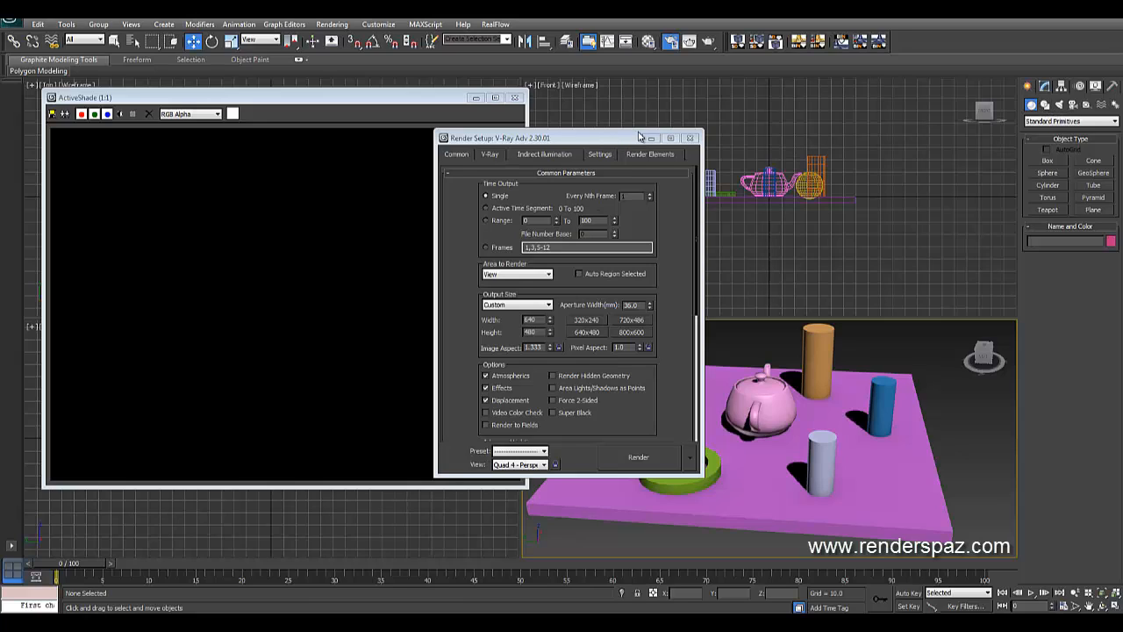
Create a plane VRayLight in the perspective view in front of the slab, about 22 half-length and 30 half-width, after clearing the render setup away
{"action": "left_click", "coordinate": [1059, 104]}
{"action": "left_click", "coordinate": [1054, 123]}
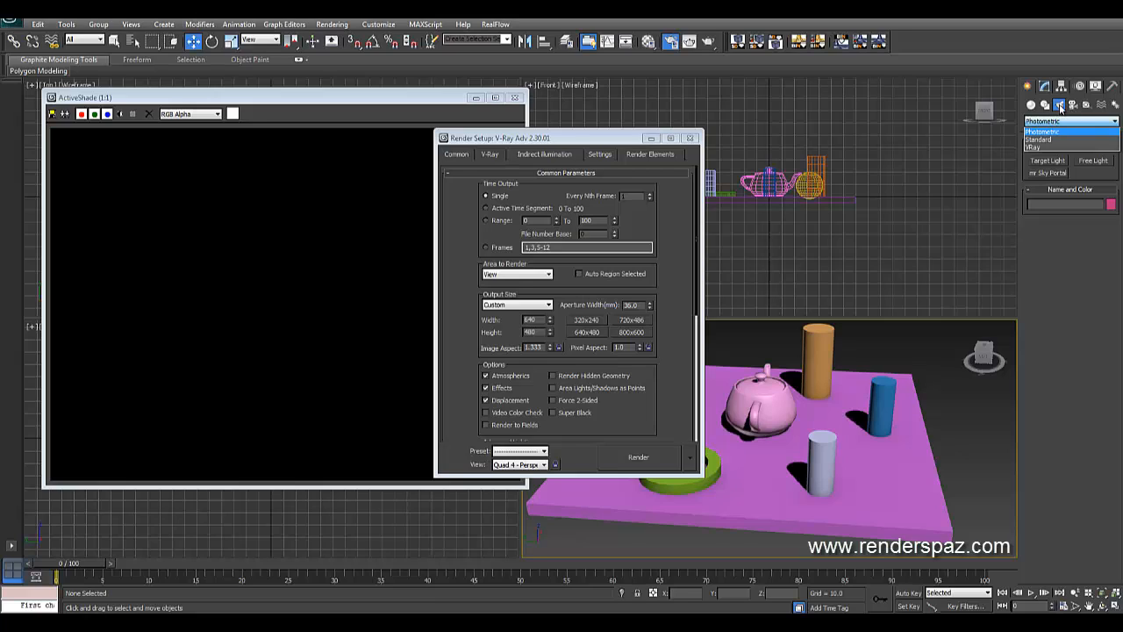
{"action": "left_click", "coordinate": [1038, 147]}
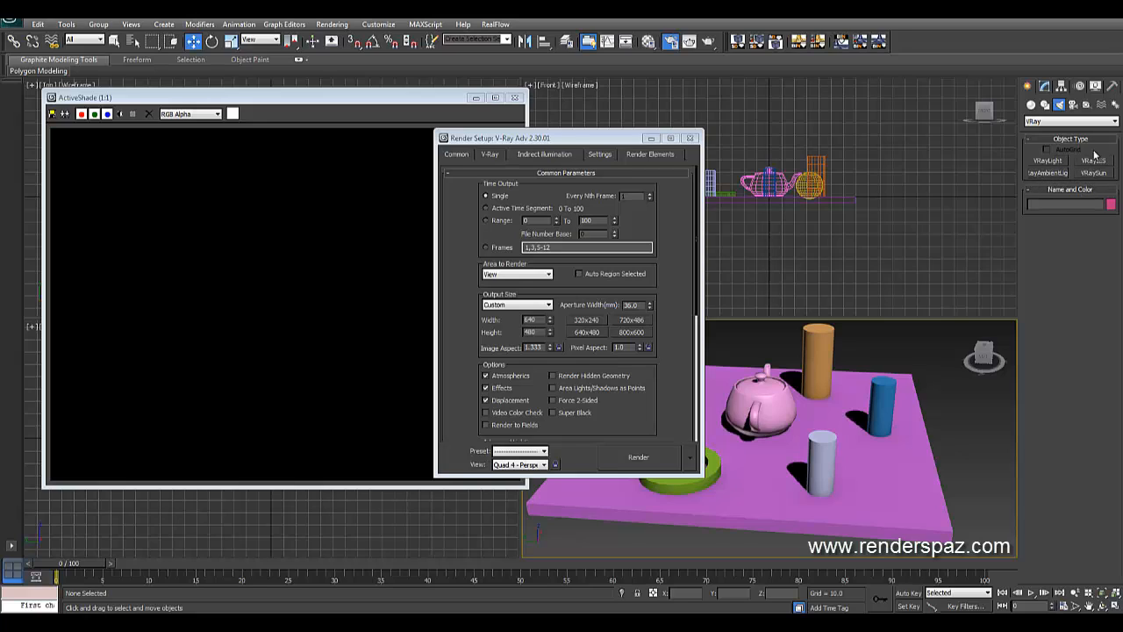
{"action": "left_click", "coordinate": [1050, 161]}
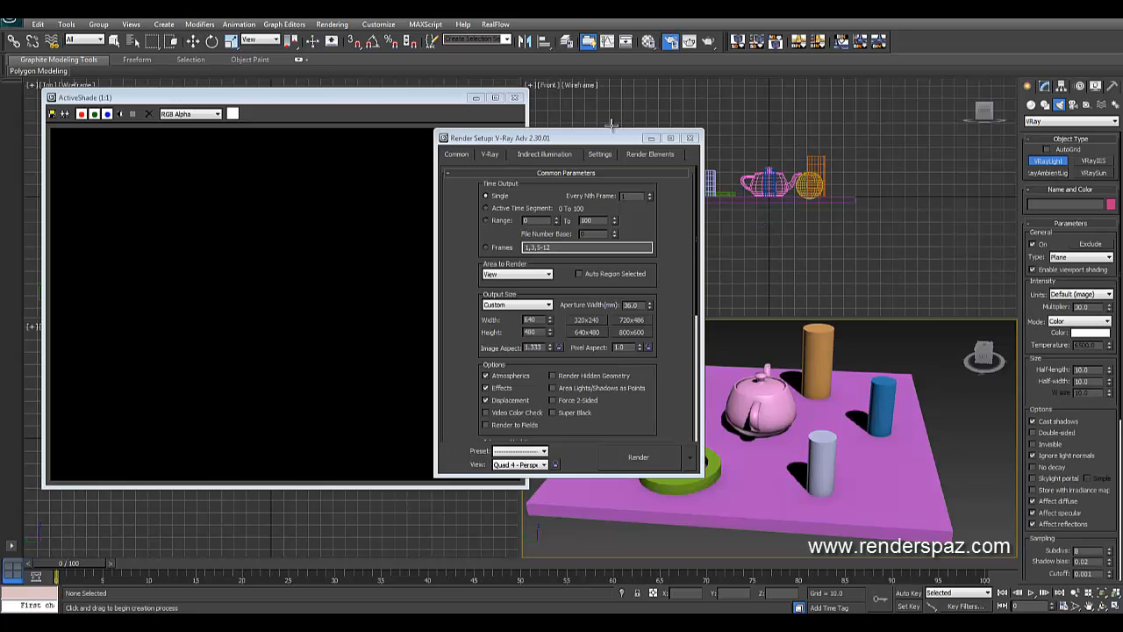
{"action": "left_click_drag", "start_coordinate": [584, 140], "coordinate": [976, 159]}
{"action": "left_click", "coordinate": [977, 159]}
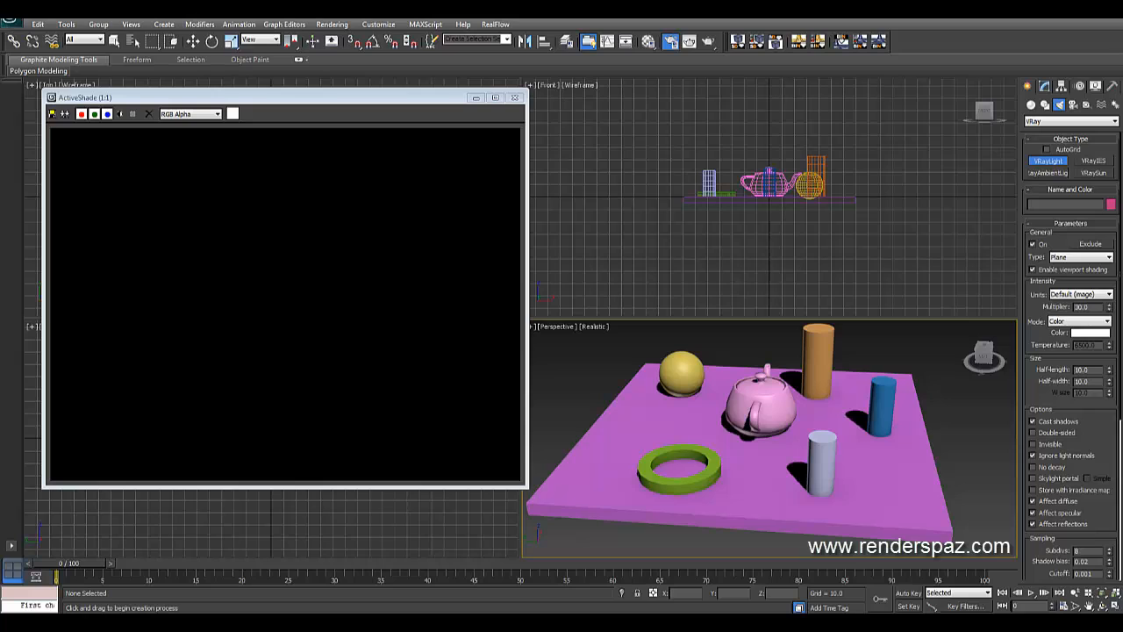
{"action": "middle_click_drag", "start_coordinate": [840, 454], "coordinate": [787, 423], "text": "alt"}
{"action": "scroll", "coordinate": [803, 408], "scroll_direction": "down", "scroll_amount": 5}
{"action": "scroll", "coordinate": [785, 415], "scroll_direction": "up", "scroll_amount": 3}
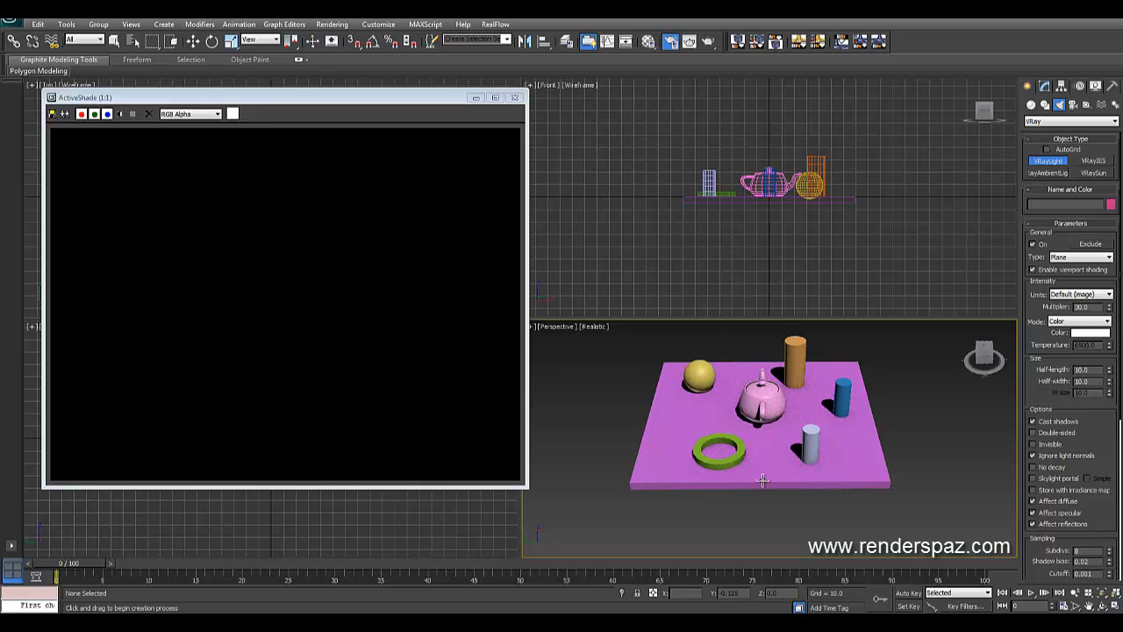
{"action": "left_click_drag", "start_coordinate": [719, 474], "coordinate": [827, 505]}
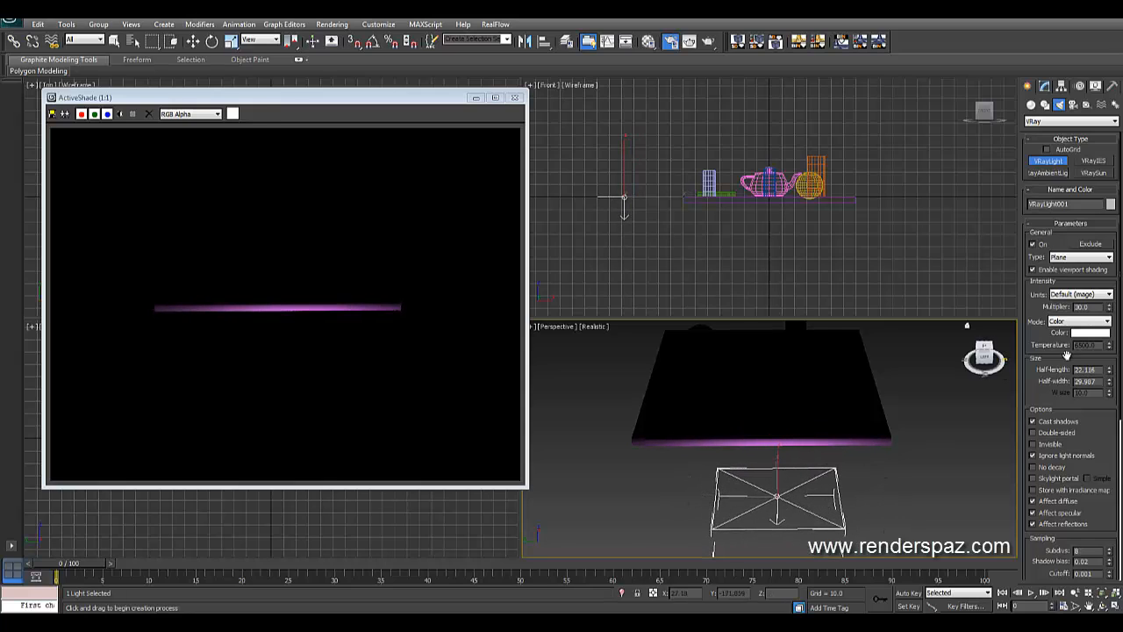
Enlarge the plane light to a half-length of about 37 and a half-width of about 46.7
{"action": "mouse_move", "coordinate": [1111, 373]}
{"action": "left_mouse_down"}
{"action": "mouse_move", "coordinate": [1111, 387]}
{"action": "mouse_move", "coordinate": [1109, 362]}
{"action": "left_mouse_up"}
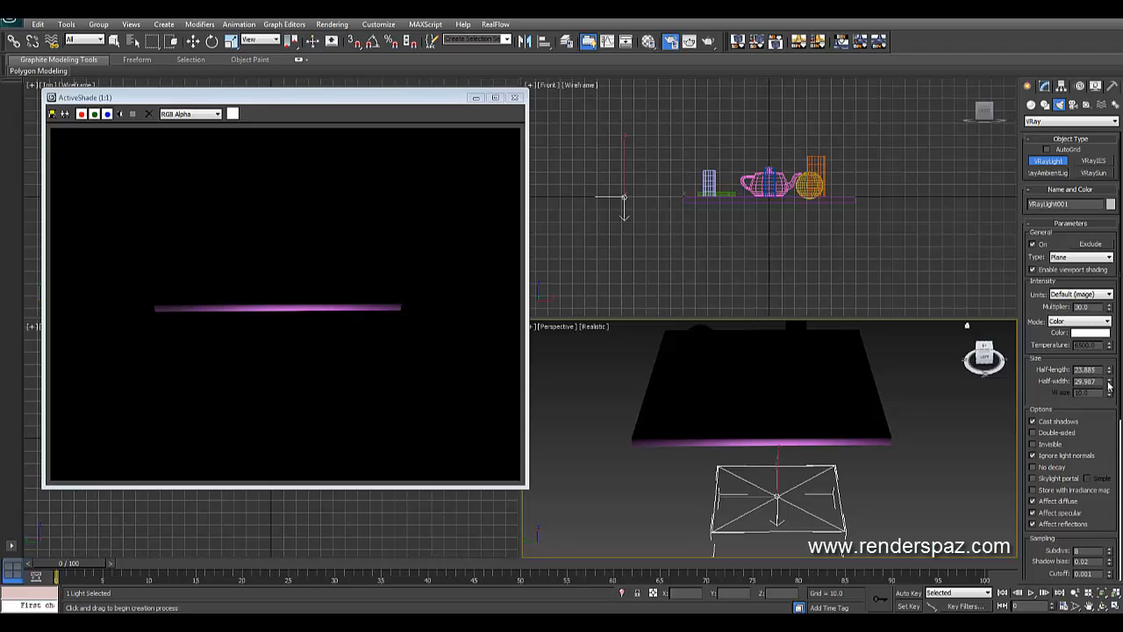
{"action": "left_click_drag", "start_coordinate": [1109, 386], "coordinate": [887, 481]}
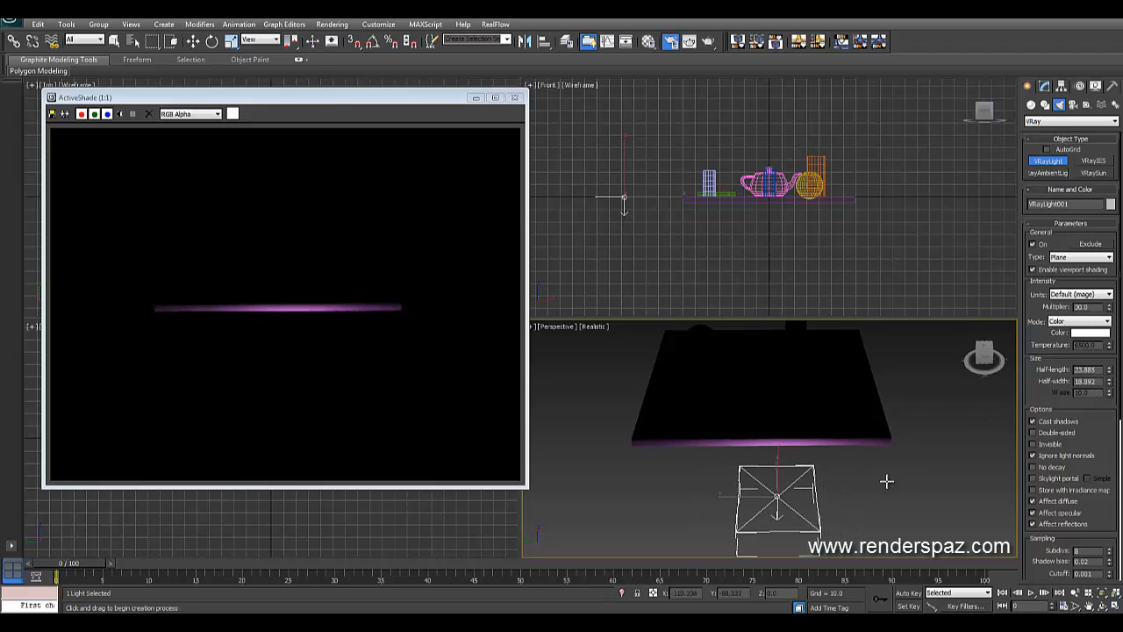
{"action": "left_click_drag", "start_coordinate": [1110, 383], "coordinate": [1109, 290]}
{"action": "left_click_drag", "start_coordinate": [1110, 370], "coordinate": [1110, 338]}
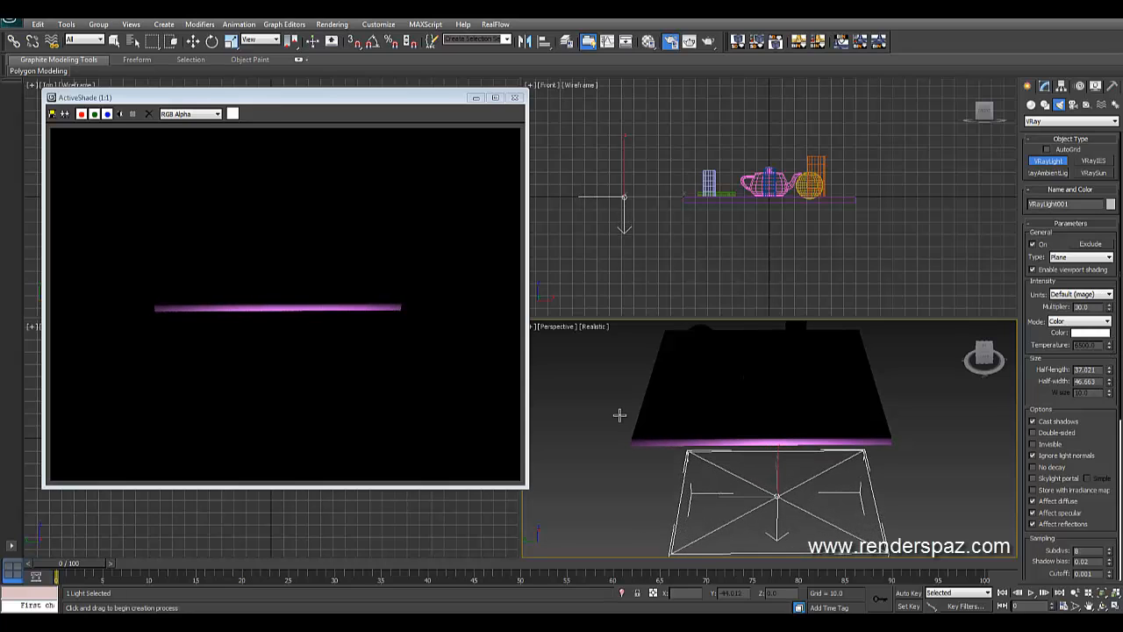
Finish light creation and raise the plane light along Z to a height of about 34.3
{"action": "middle_click_drag", "start_coordinate": [645, 438], "coordinate": [813, 402]}
{"action": "scroll", "coordinate": [813, 402], "scroll_direction": "down", "scroll_amount": 5}
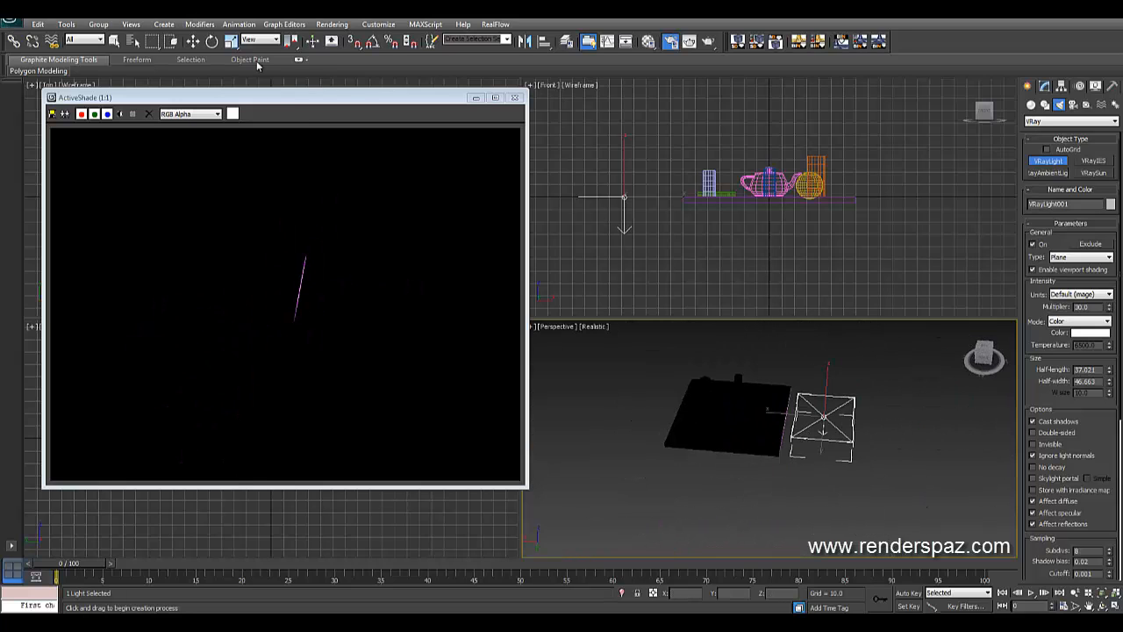
{"action": "right_click", "coordinate": [624, 354]}
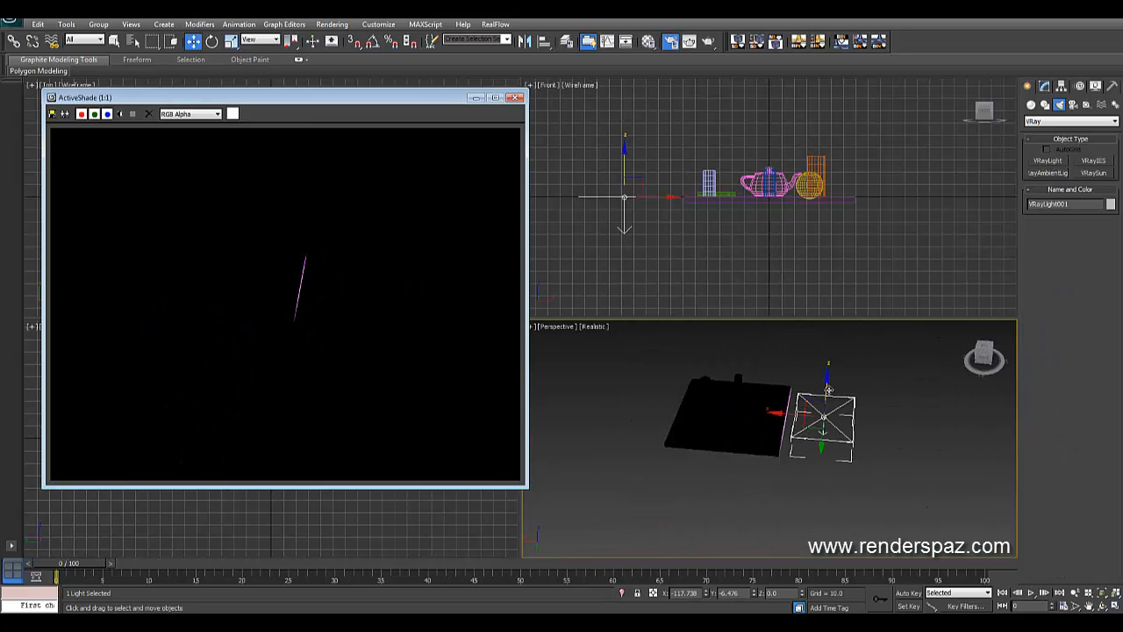
{"action": "left_click_drag", "start_coordinate": [828, 389], "coordinate": [830, 371]}
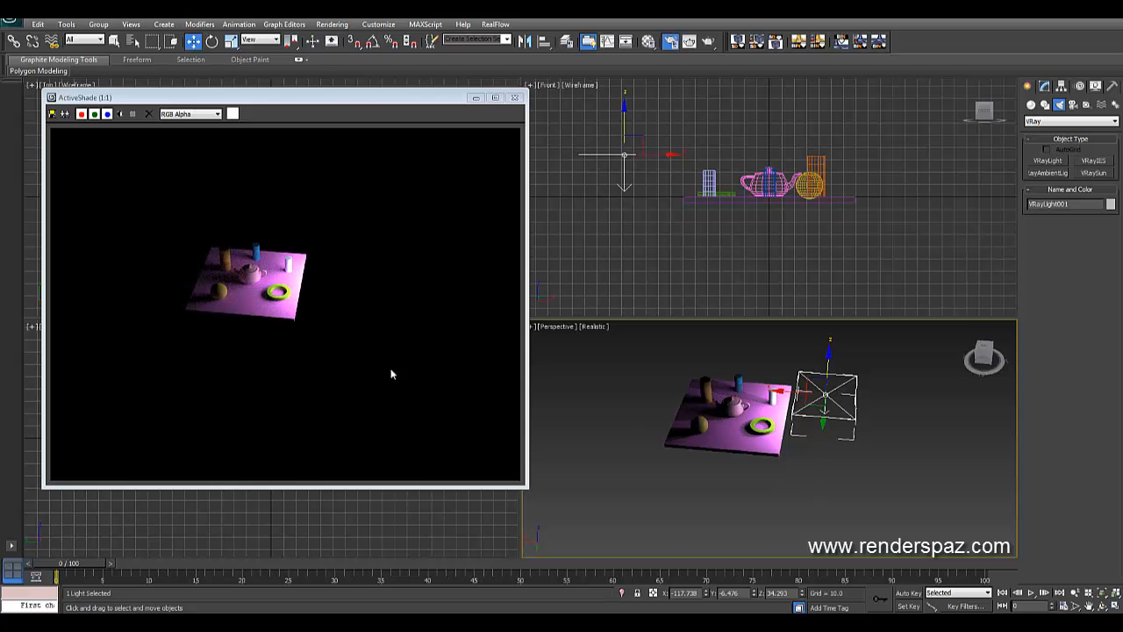
Rotate the plane light about -45.6 degrees around the Y axis so it faces the objects on the slab
{"action": "scroll", "coordinate": [740, 483], "scroll_direction": "up", "scroll_amount": 6}
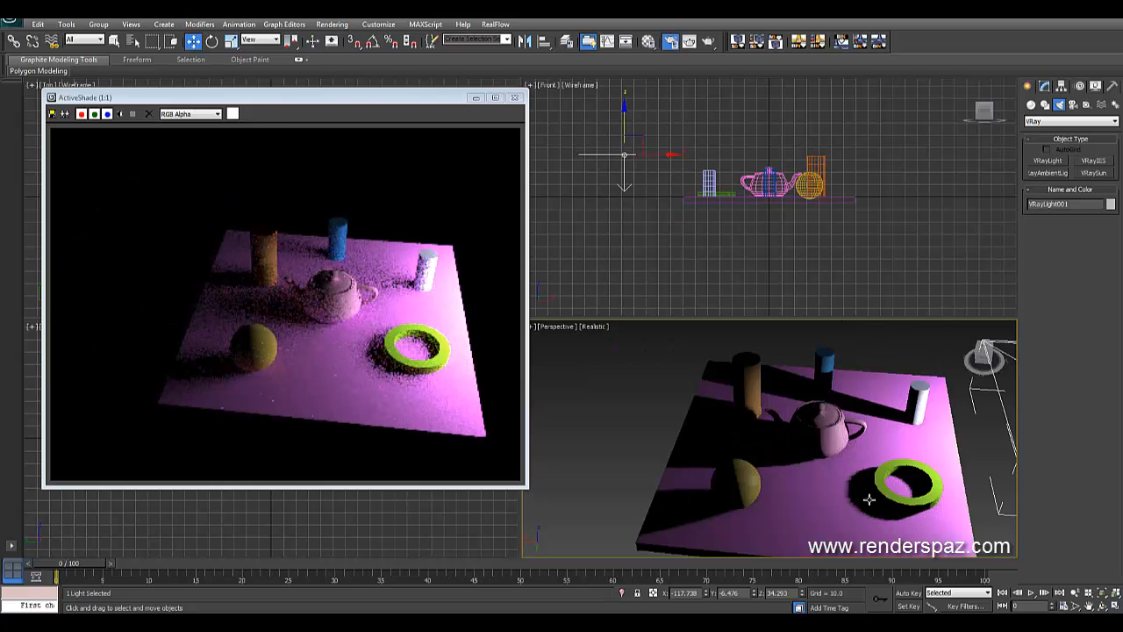
{"action": "middle_click_drag", "start_coordinate": [869, 500], "coordinate": [764, 447]}
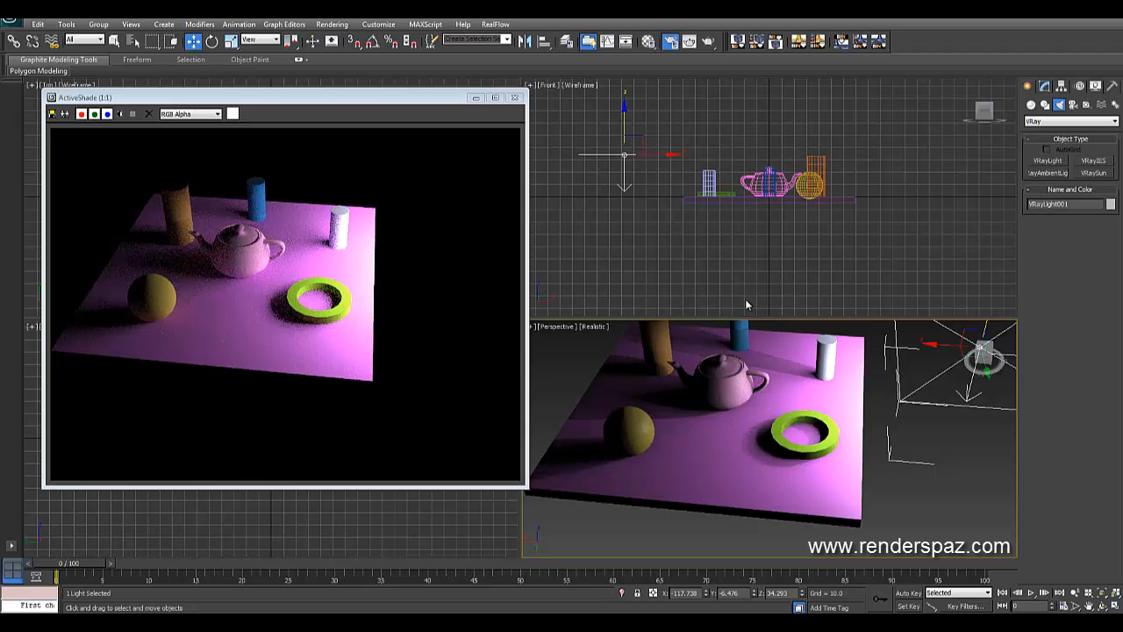
{"action": "middle_click_drag", "start_coordinate": [948, 413], "coordinate": [919, 450]}
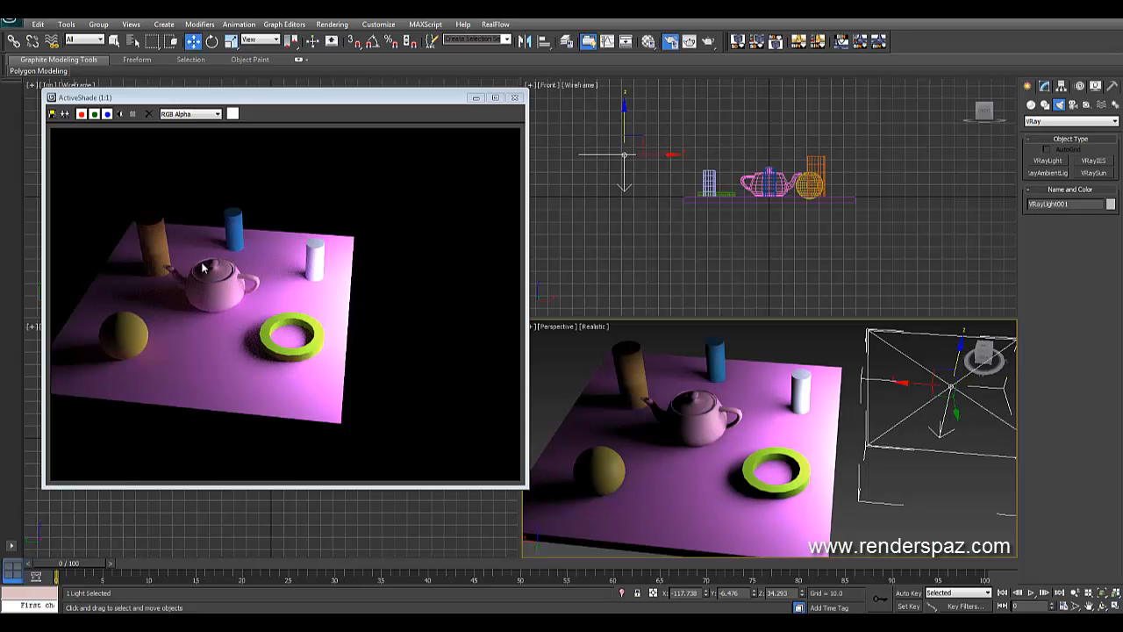
{"action": "middle_click_drag", "start_coordinate": [818, 437], "coordinate": [897, 418]}
{"action": "middle_click_drag", "start_coordinate": [765, 419], "coordinate": [734, 440]}
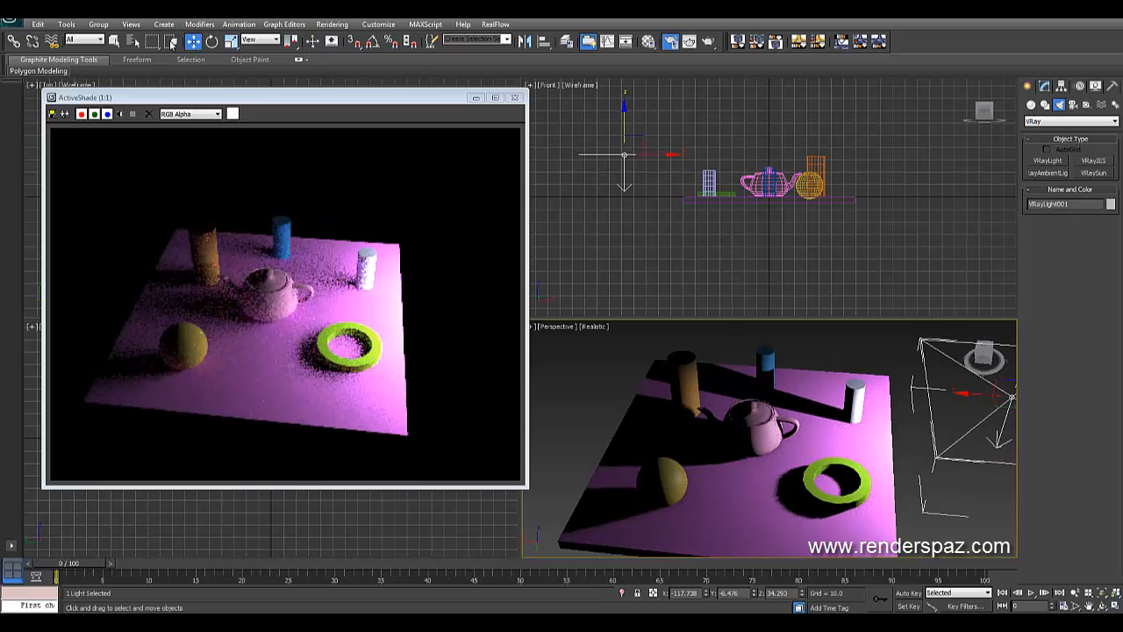
{"action": "key", "text": "e"}
{"action": "middle_click_drag", "start_coordinate": [614, 458], "coordinate": [601, 452]}
{"action": "scroll", "coordinate": [600, 453], "scroll_direction": "down", "scroll_amount": 3}
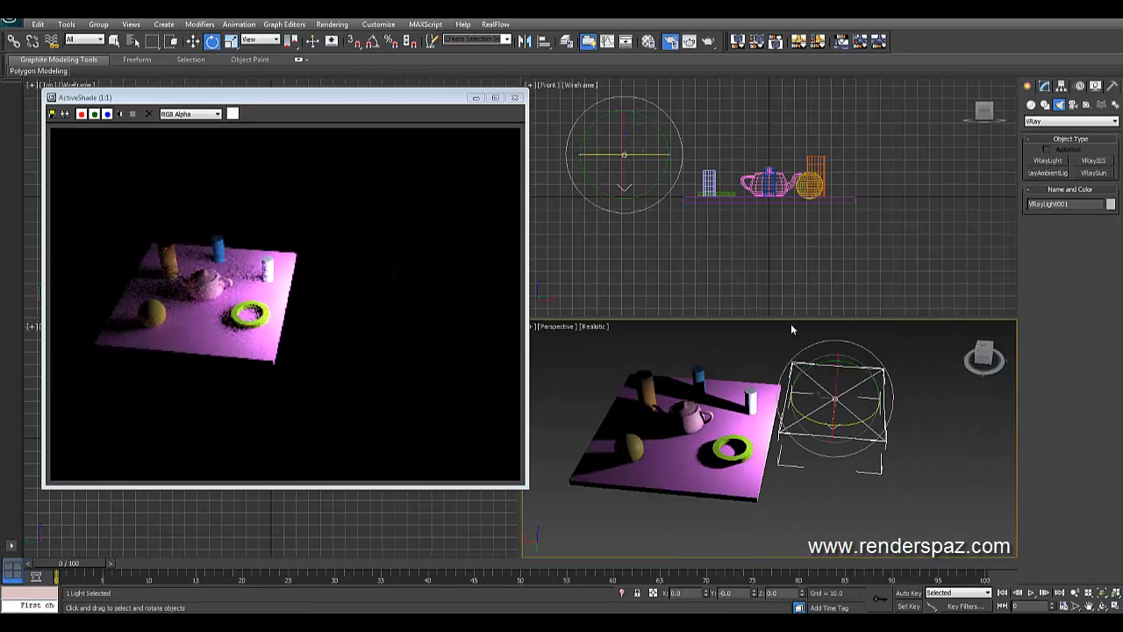
{"action": "left_click_drag", "start_coordinate": [840, 354], "coordinate": [877, 363]}
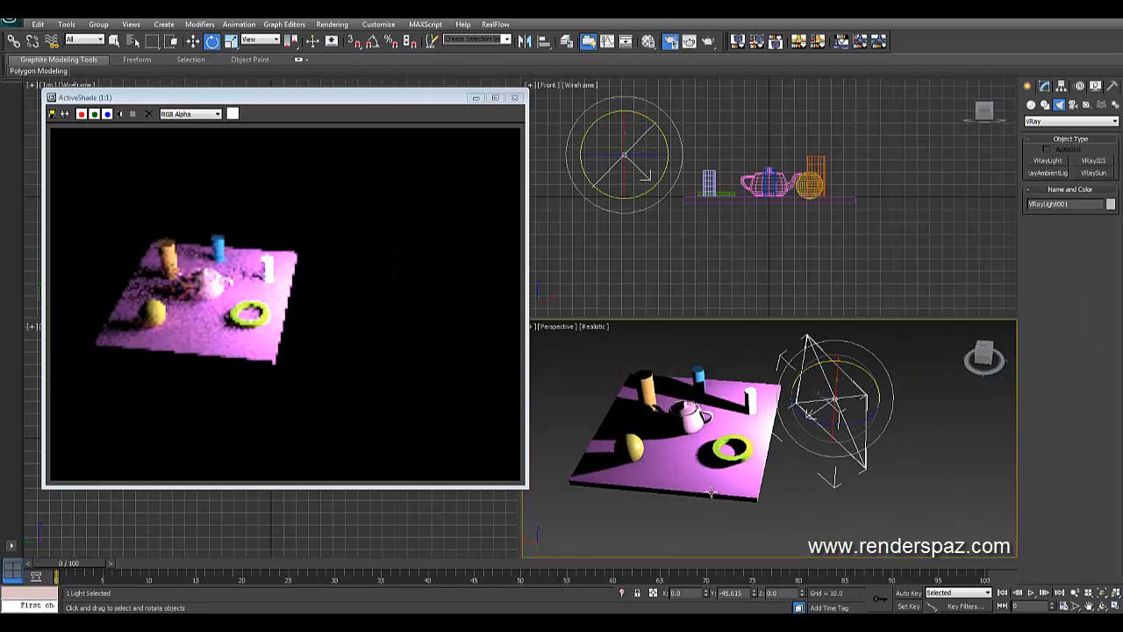
Inspect the rotated light's effect on the objects, then reselect the plane light with its modifiable parameters shown
{"action": "middle_click_drag", "start_coordinate": [604, 506], "coordinate": [809, 429]}
{"action": "scroll", "coordinate": [809, 429], "scroll_direction": "up", "scroll_amount": 4}
{"action": "middle_click_drag", "start_coordinate": [750, 388], "coordinate": [646, 459]}
{"action": "scroll", "coordinate": [803, 465], "scroll_direction": "down", "scroll_amount": 4}
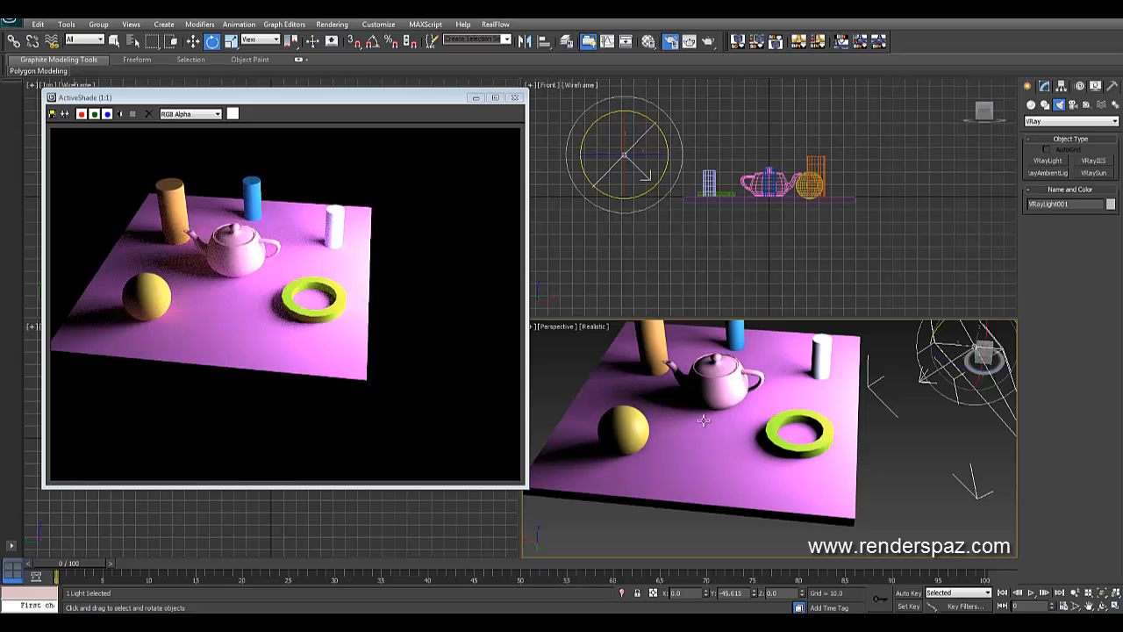
{"action": "middle_click_drag", "start_coordinate": [704, 421], "coordinate": [692, 424]}
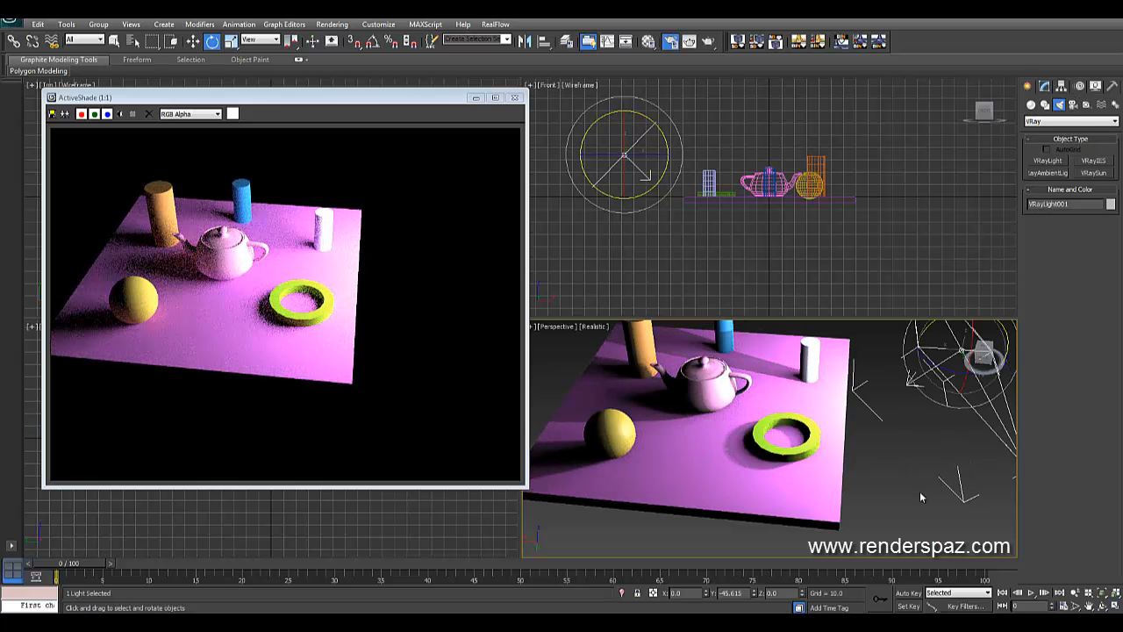
{"action": "left_click", "coordinate": [922, 498]}
{"action": "middle_click_drag", "start_coordinate": [899, 378], "coordinate": [859, 430]}
{"action": "left_click", "coordinate": [1045, 86]}
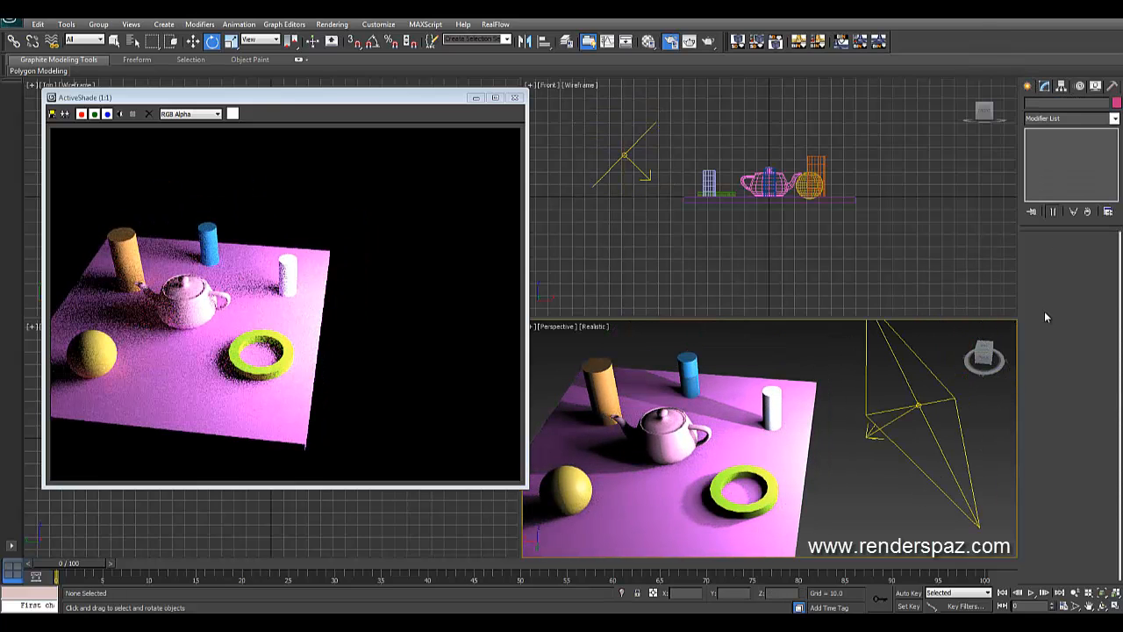
{"action": "left_click", "coordinate": [914, 408]}
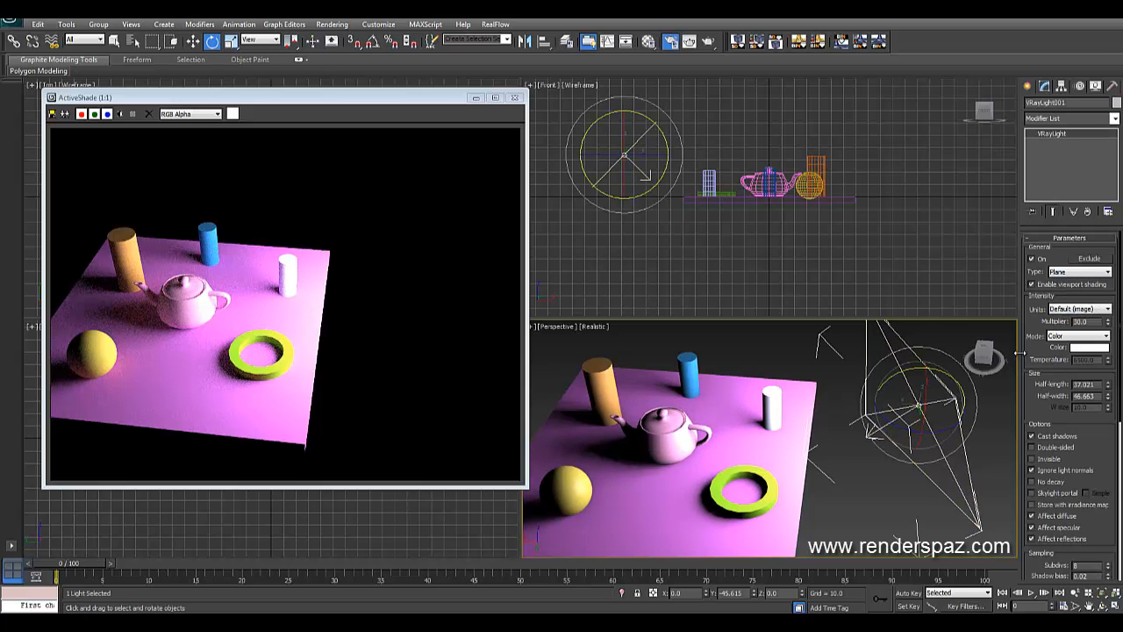
Change the V-Ray light's type to Dome and examine its effect on the ActiveShade render from several angles
{"action": "mouse_move", "coordinate": [753, 444]}
{"action": "middle_mouse_down"}
{"action": "mouse_move", "coordinate": [859, 418]}
{"action": "mouse_move", "coordinate": [757, 461]}
{"action": "middle_mouse_up"}
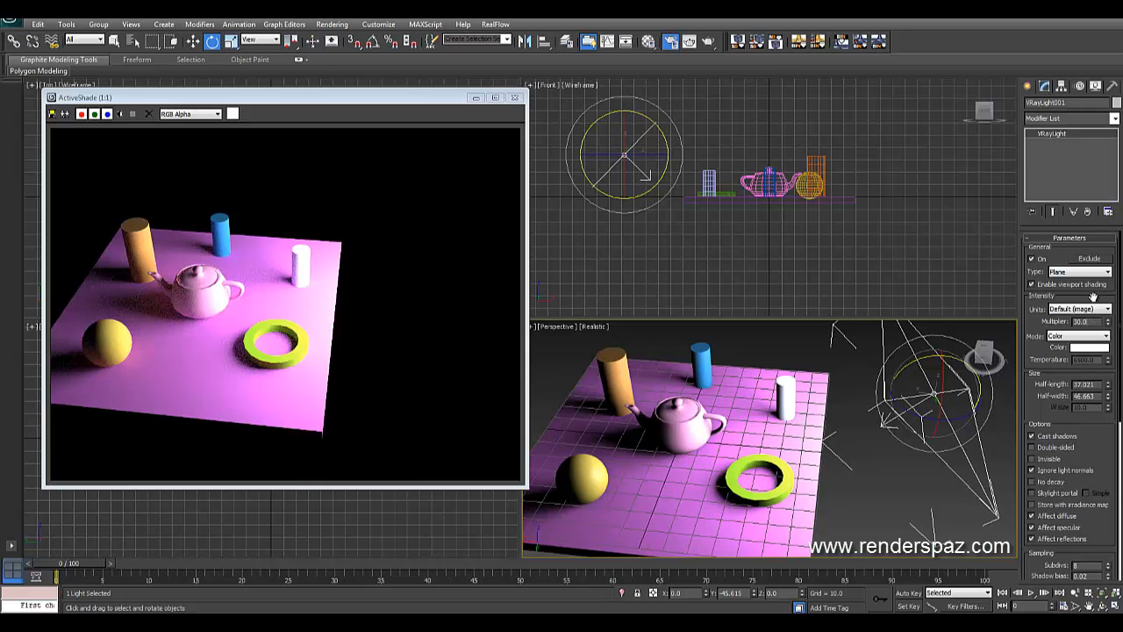
{"action": "left_click", "coordinate": [1069, 272]}
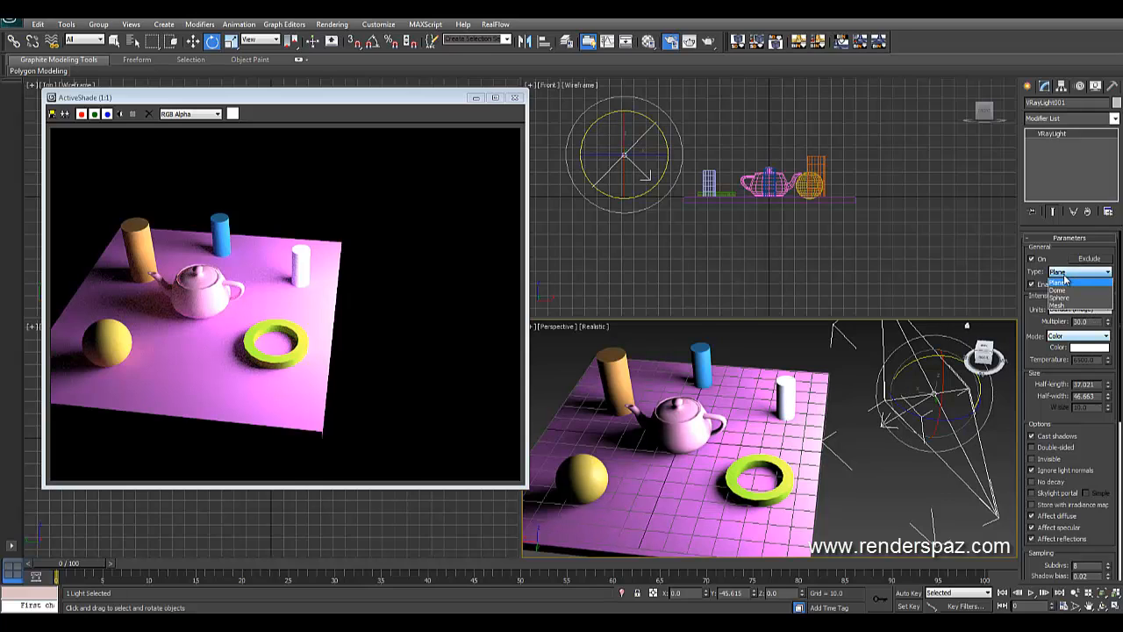
{"action": "left_click", "coordinate": [1060, 290]}
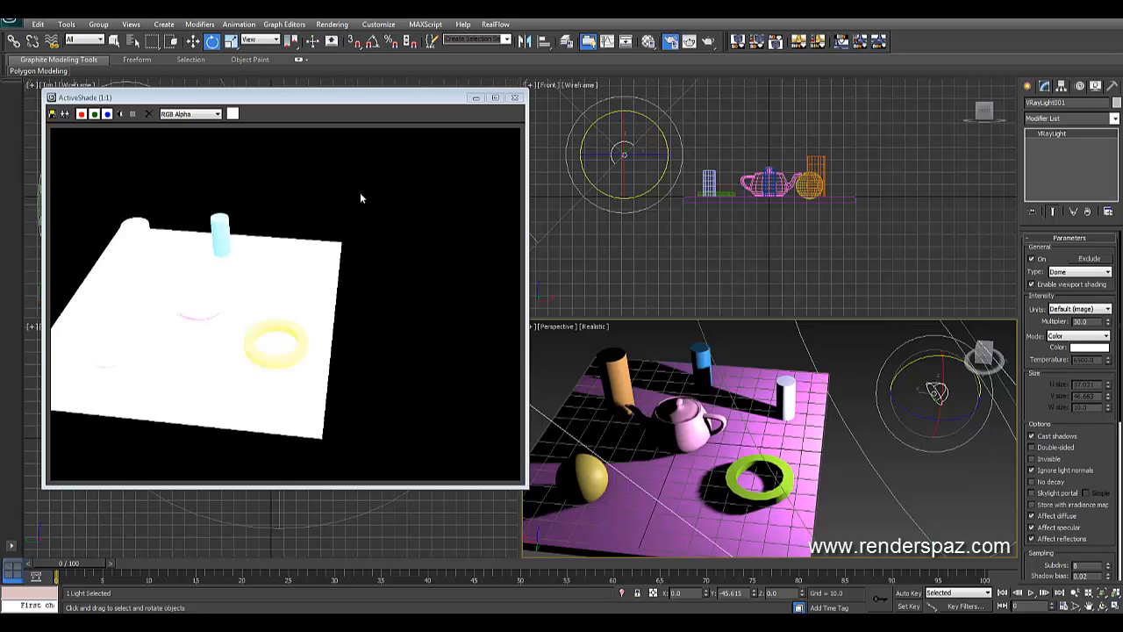
{"action": "middle_click_drag", "start_coordinate": [780, 402], "coordinate": [812, 401]}
{"action": "scroll", "coordinate": [820, 410], "scroll_direction": "down", "scroll_amount": 6}
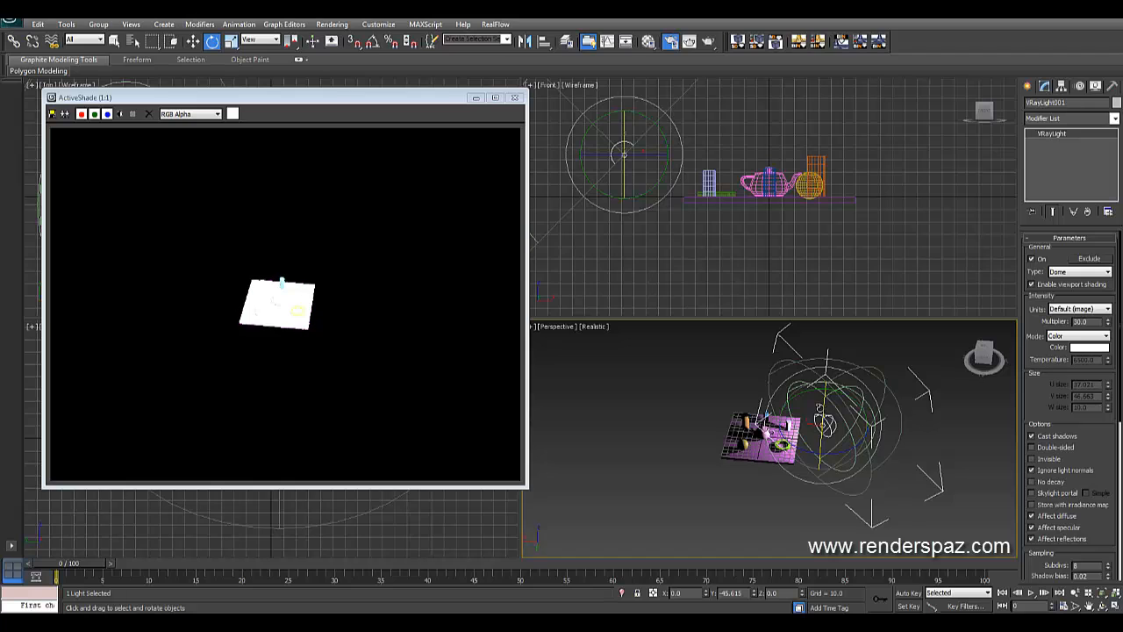
{"action": "scroll", "coordinate": [820, 410], "scroll_direction": "up", "scroll_amount": 5}
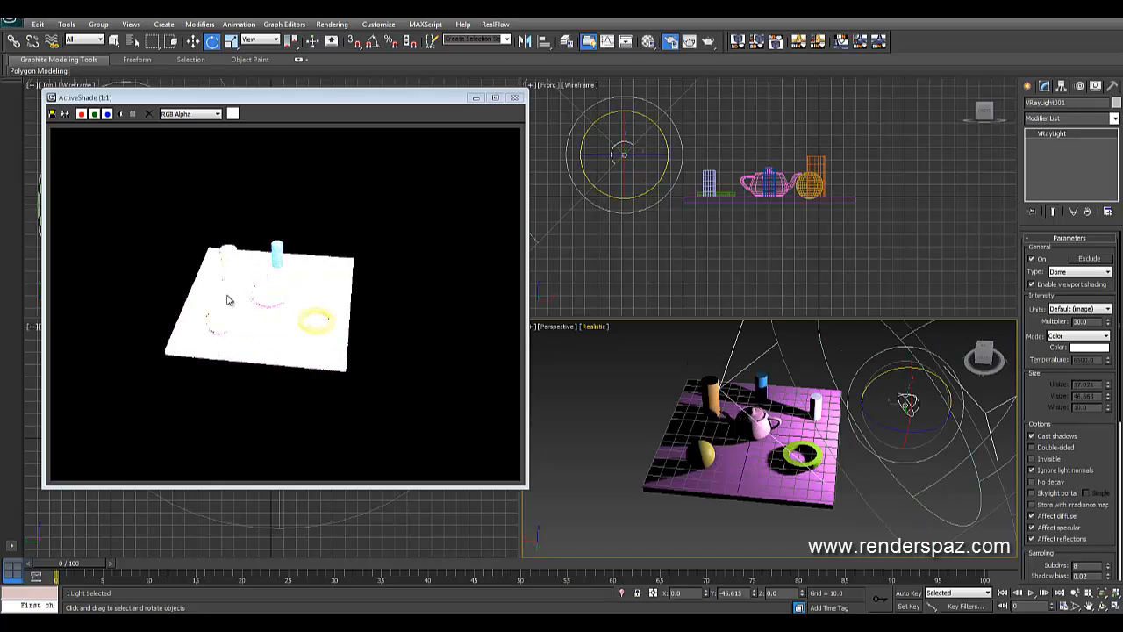
{"action": "middle_click_drag", "start_coordinate": [913, 468], "coordinate": [836, 453], "text": "alt"}
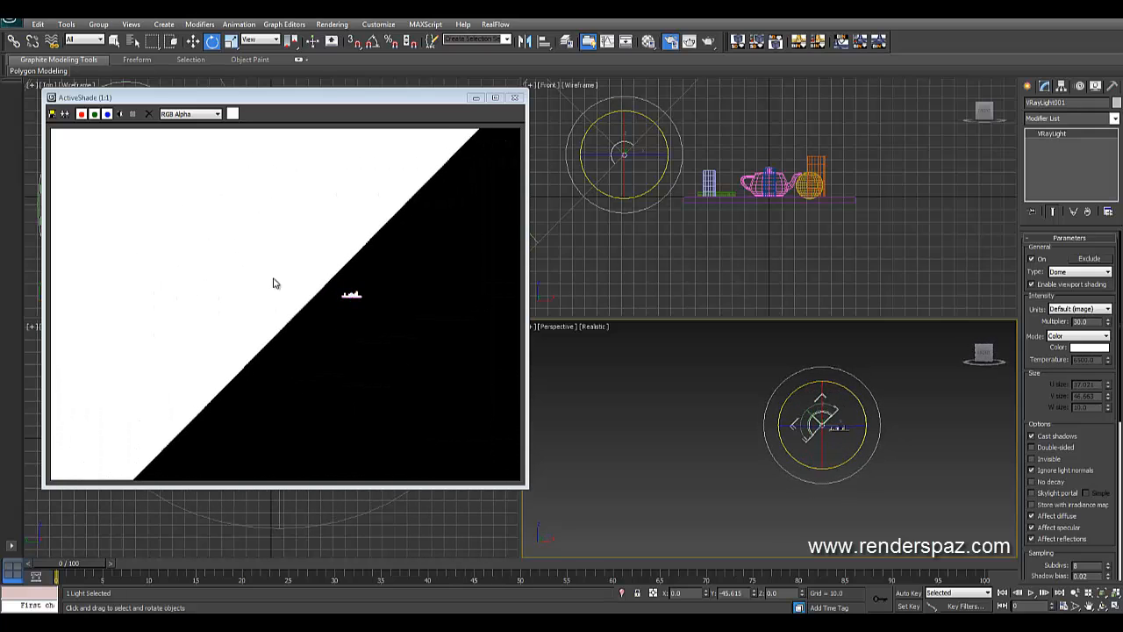
{"action": "middle_click_drag", "start_coordinate": [893, 409], "coordinate": [751, 419], "text": "alt"}
{"action": "scroll", "coordinate": [776, 444], "scroll_direction": "down", "scroll_amount": 6}
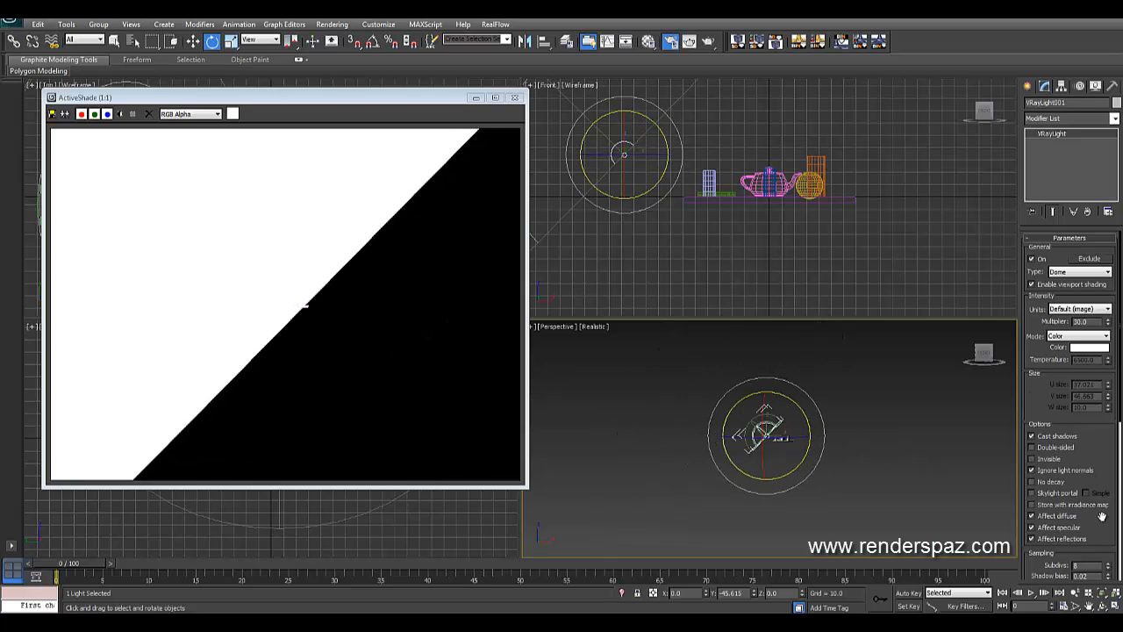
Turn on the dome light's Spherical (full dome) option to see its effect, and turn it off again
{"action": "scroll", "coordinate": [1102, 516], "scroll_direction": "down", "scroll_amount": 5}
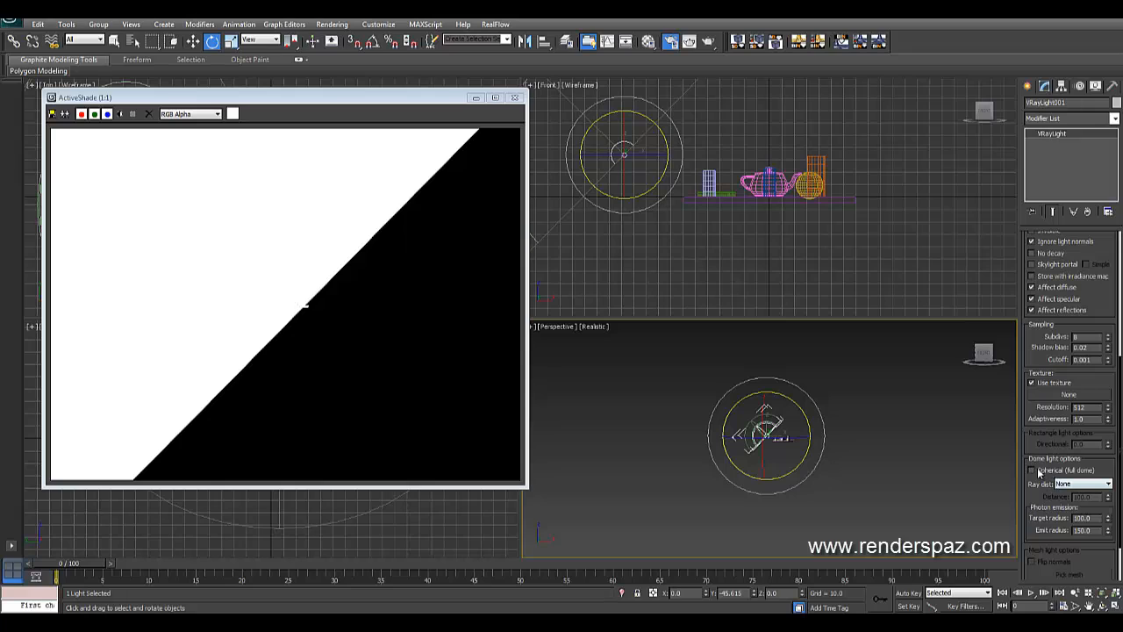
{"action": "left_click", "coordinate": [1033, 471]}
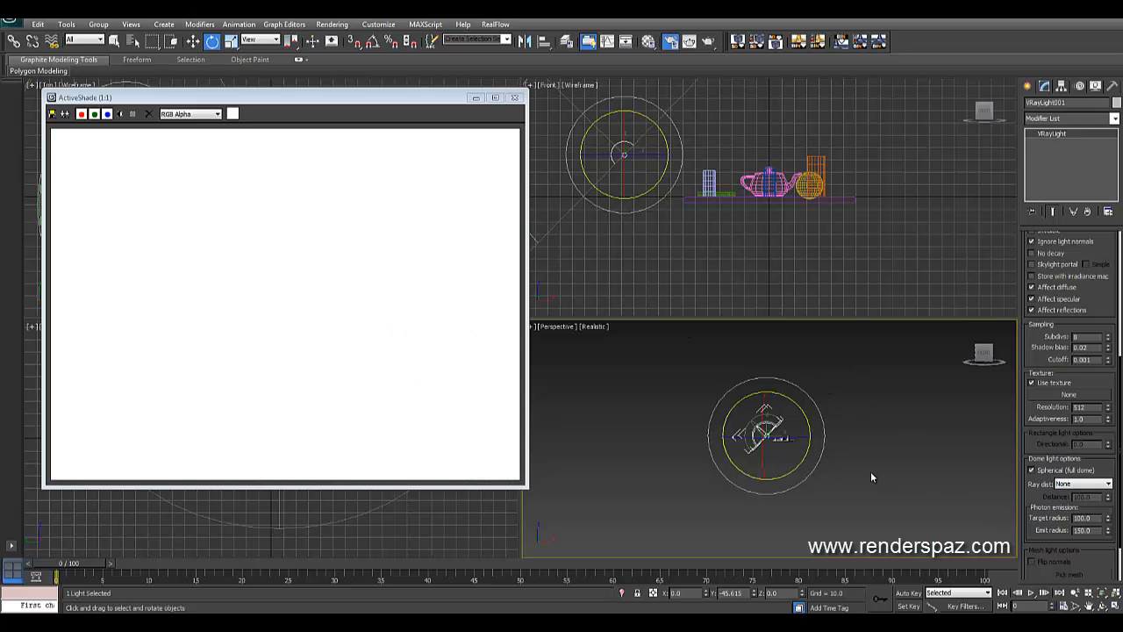
{"action": "scroll", "coordinate": [801, 465], "scroll_direction": "up", "scroll_amount": 4}
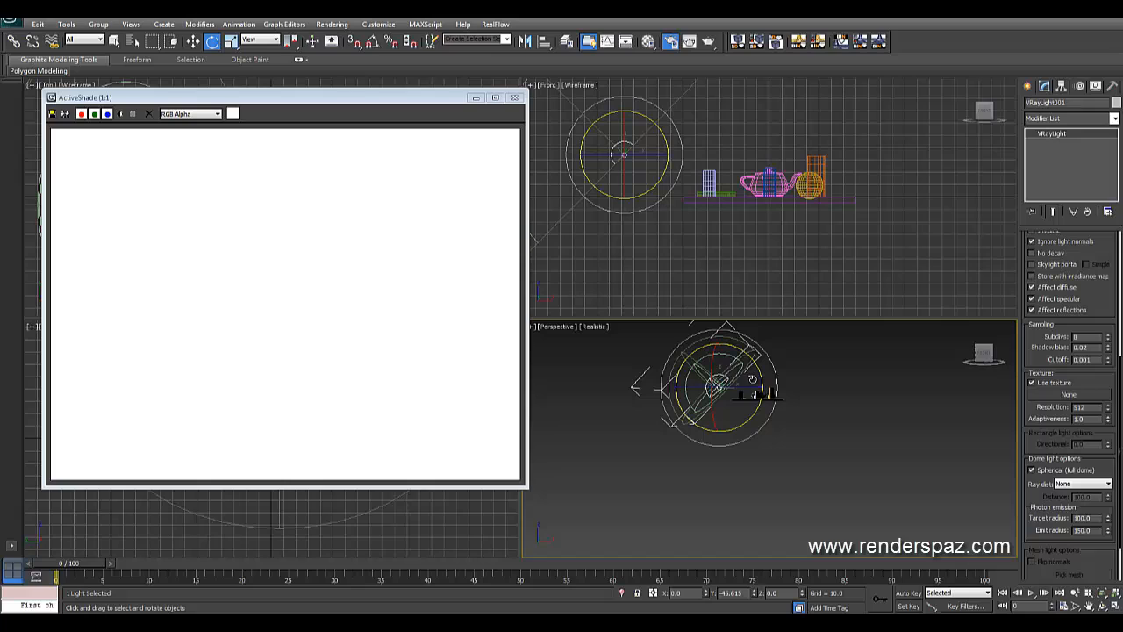
{"action": "left_click", "coordinate": [1092, 487]}
{"action": "left_click", "coordinate": [1062, 471]}
{"action": "left_click", "coordinate": [1034, 472]}
Change the V-Ray light's type to Sphere and view its effect on the scene from another angle
{"action": "middle_click_drag", "start_coordinate": [893, 484], "coordinate": [905, 532], "text": "alt"}
{"action": "scroll", "coordinate": [891, 511], "scroll_direction": "down", "scroll_amount": 3}
{"action": "scroll", "coordinate": [944, 501], "scroll_direction": "down", "scroll_amount": 3}
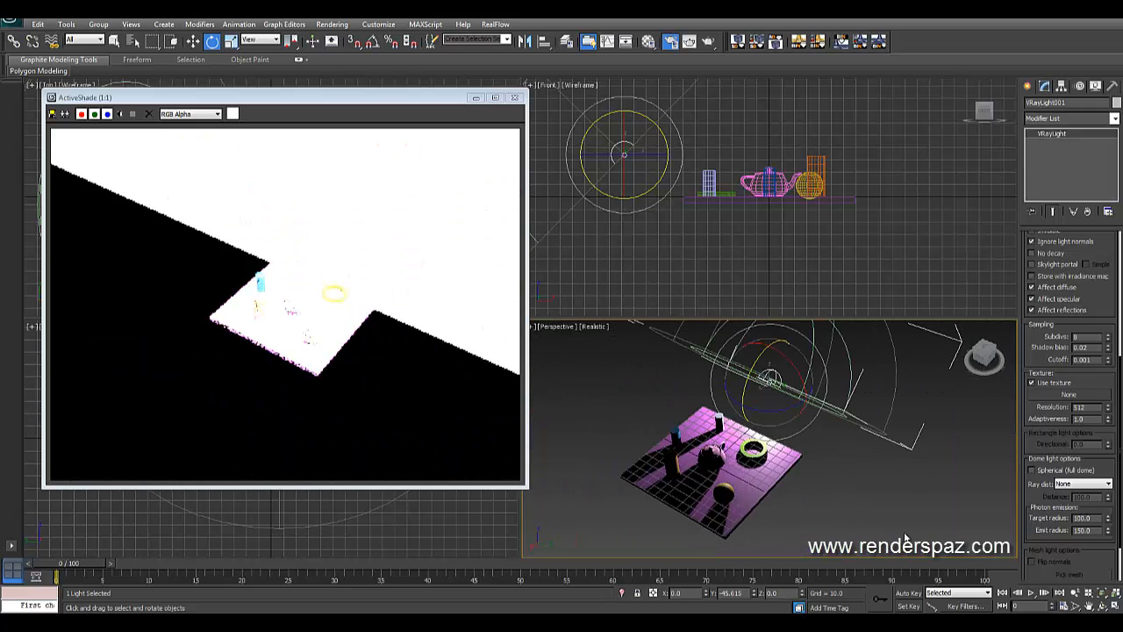
{"action": "scroll", "coordinate": [1096, 292], "scroll_direction": "up", "scroll_amount": 5}
{"action": "left_click", "coordinate": [1083, 275]}
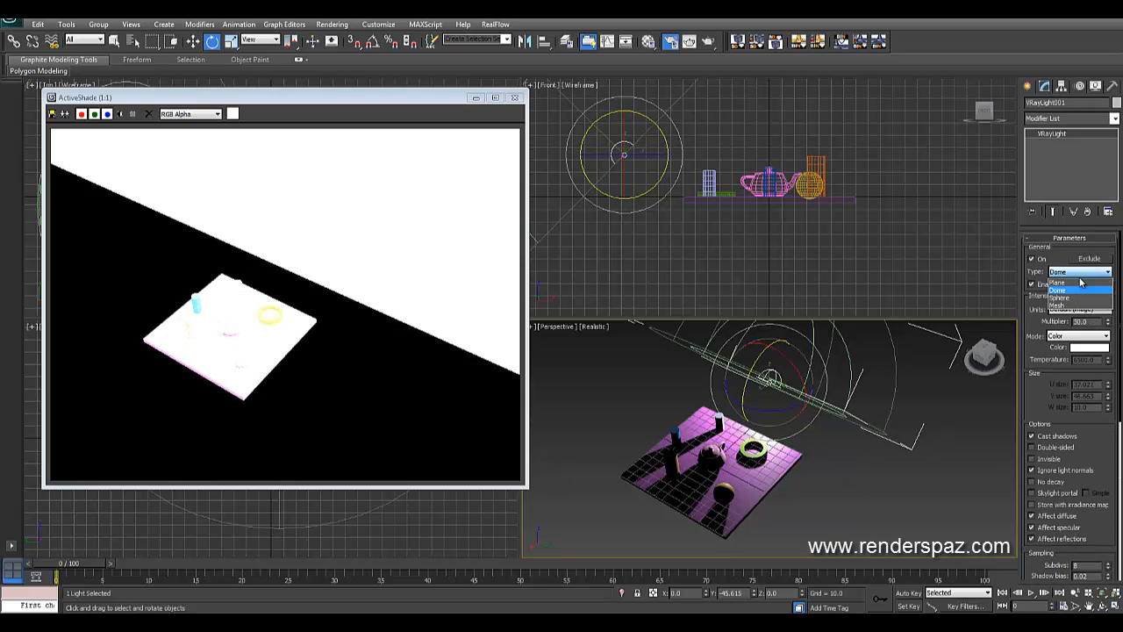
{"action": "left_click", "coordinate": [1066, 296]}
{"action": "middle_click_drag", "start_coordinate": [880, 526], "coordinate": [891, 460], "text": "alt"}
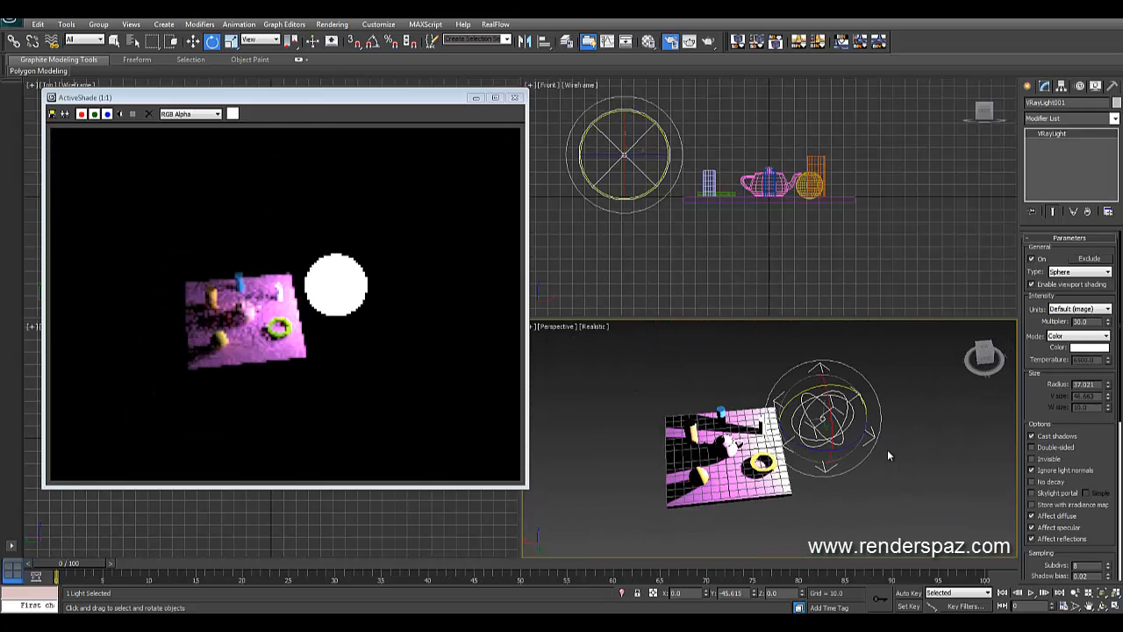
Raise the sphere light above the objects to a height of about 131 and examine its shadows in the render
{"action": "scroll", "coordinate": [887, 451], "scroll_direction": "up", "scroll_amount": 3}
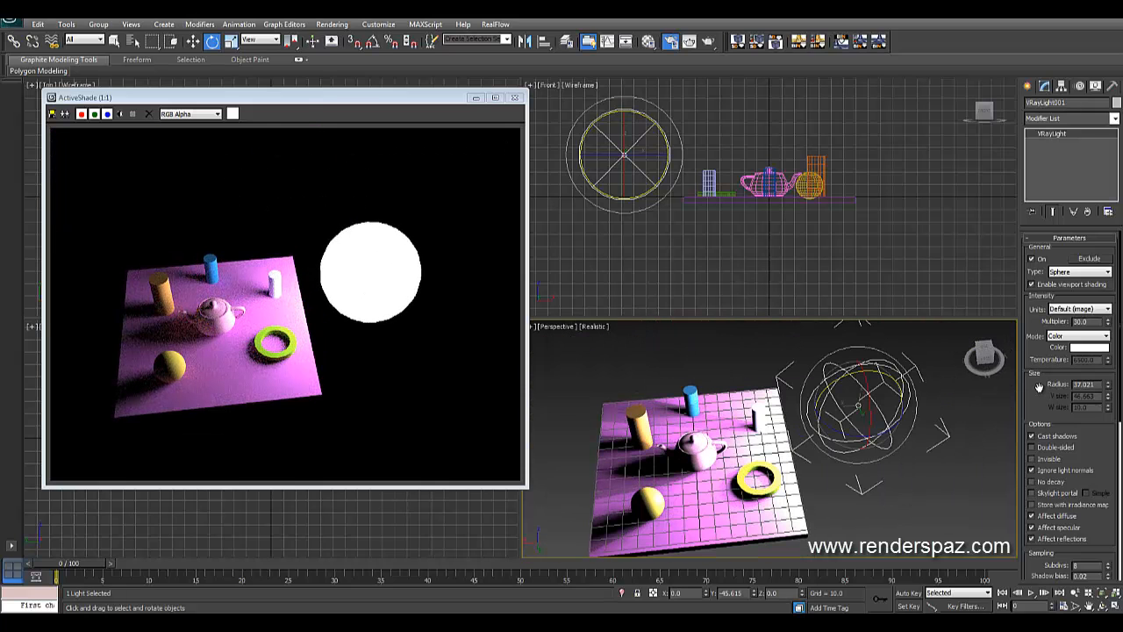
{"action": "middle_click_drag", "start_coordinate": [633, 519], "coordinate": [631, 294], "text": "alt"}
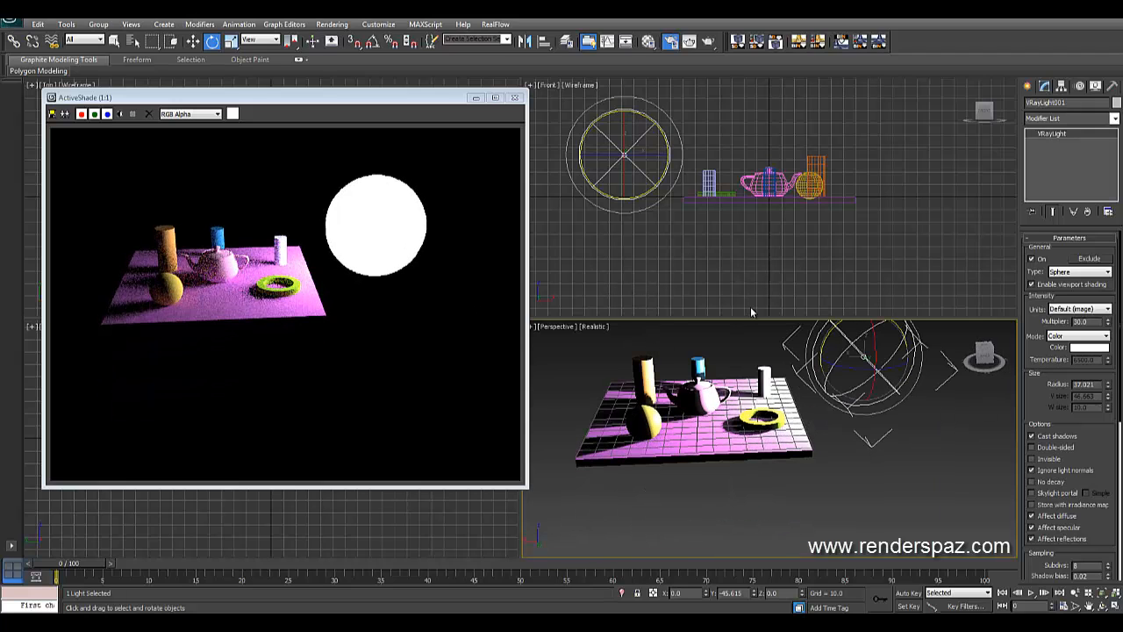
{"action": "middle_click_drag", "start_coordinate": [699, 355], "coordinate": [660, 329], "text": "alt"}
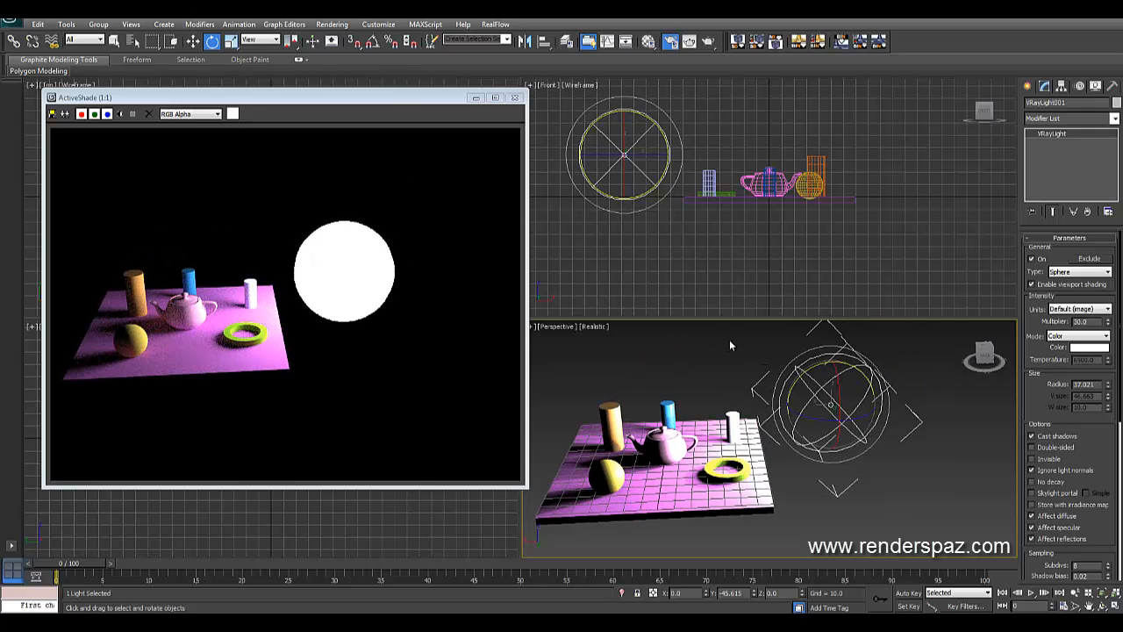
{"action": "middle_click_drag", "start_coordinate": [848, 475], "coordinate": [847, 437], "text": "alt"}
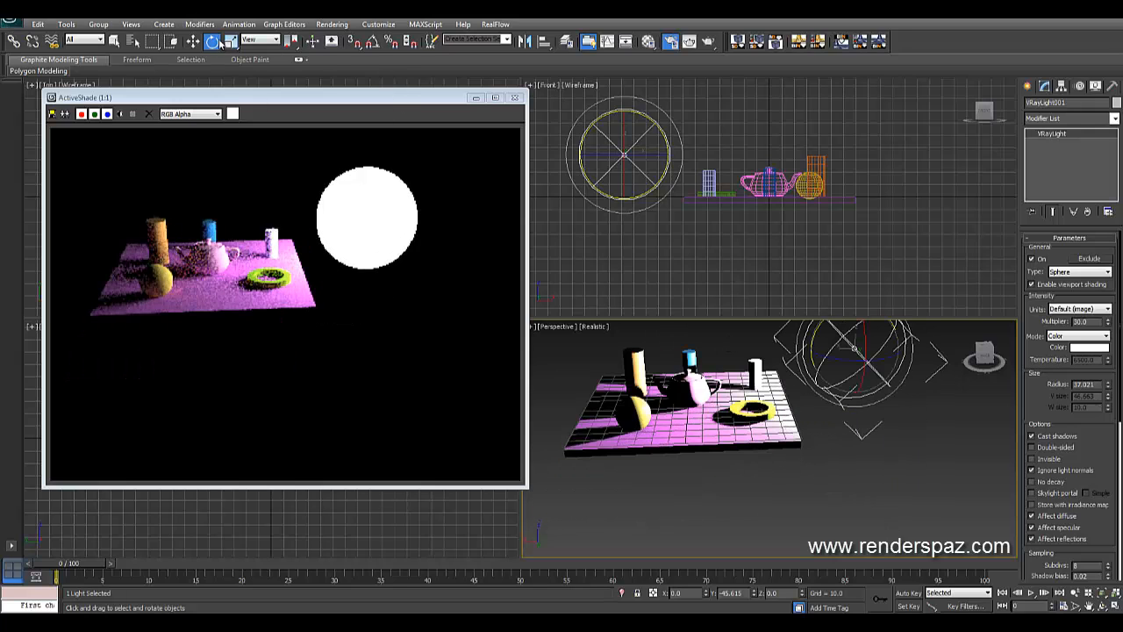
{"action": "scroll", "coordinate": [808, 421], "scroll_direction": "down", "scroll_amount": 3}
{"action": "key", "text": "w"}
{"action": "middle_click_drag", "start_coordinate": [662, 288], "coordinate": [650, 313]}
{"action": "mouse_move", "coordinate": [740, 348]}
{"action": "middle_mouse_down"}
{"action": "mouse_move", "coordinate": [760, 321]}
{"action": "mouse_move", "coordinate": [757, 359]}
{"action": "middle_mouse_up"}
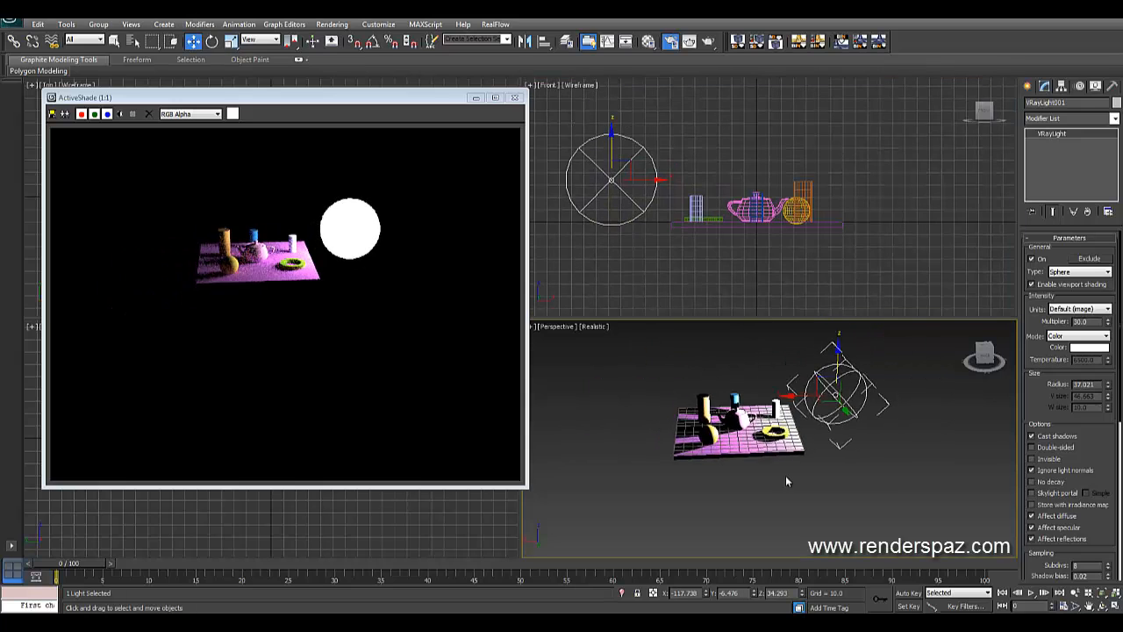
{"action": "left_click_drag", "start_coordinate": [827, 381], "coordinate": [805, 288]}
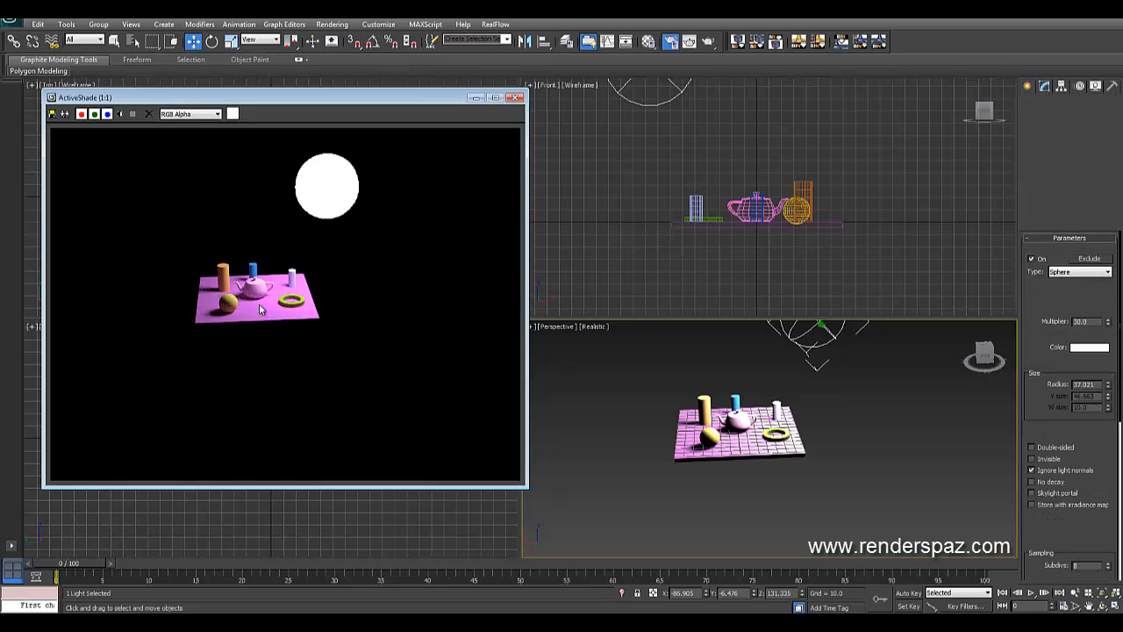
{"action": "scroll", "coordinate": [200, 325], "scroll_direction": "up", "scroll_amount": 3}
{"action": "scroll", "coordinate": [201, 325], "scroll_direction": "down", "scroll_amount": 1}
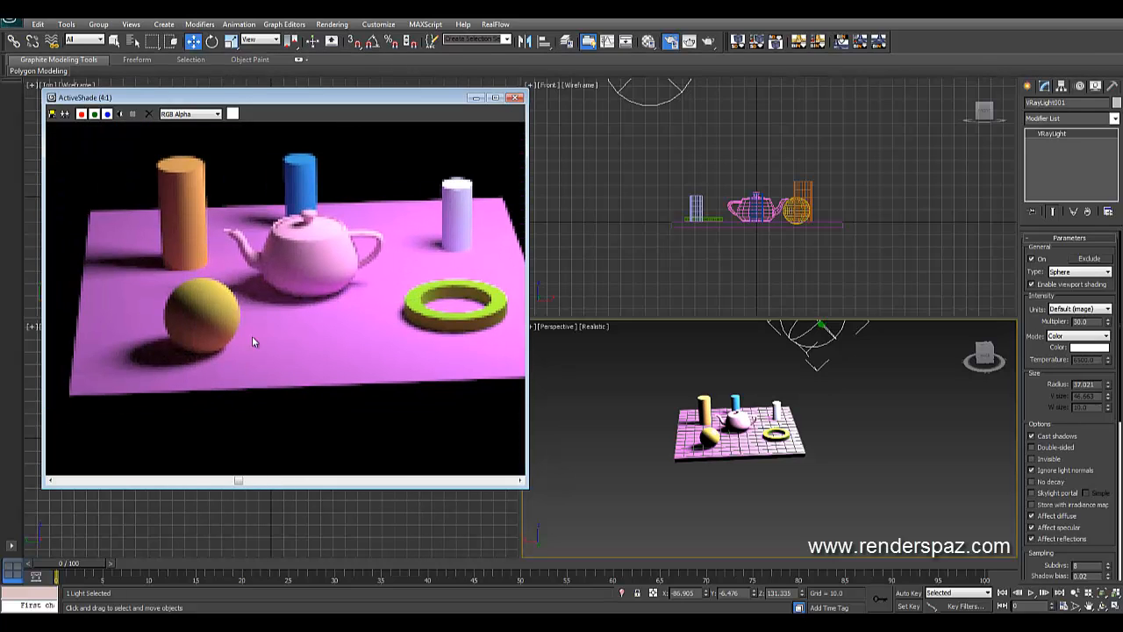
Change the V-Ray light's type to Plane and back to Sphere to compare their shadows in the render
{"action": "left_click", "coordinate": [1060, 273]}
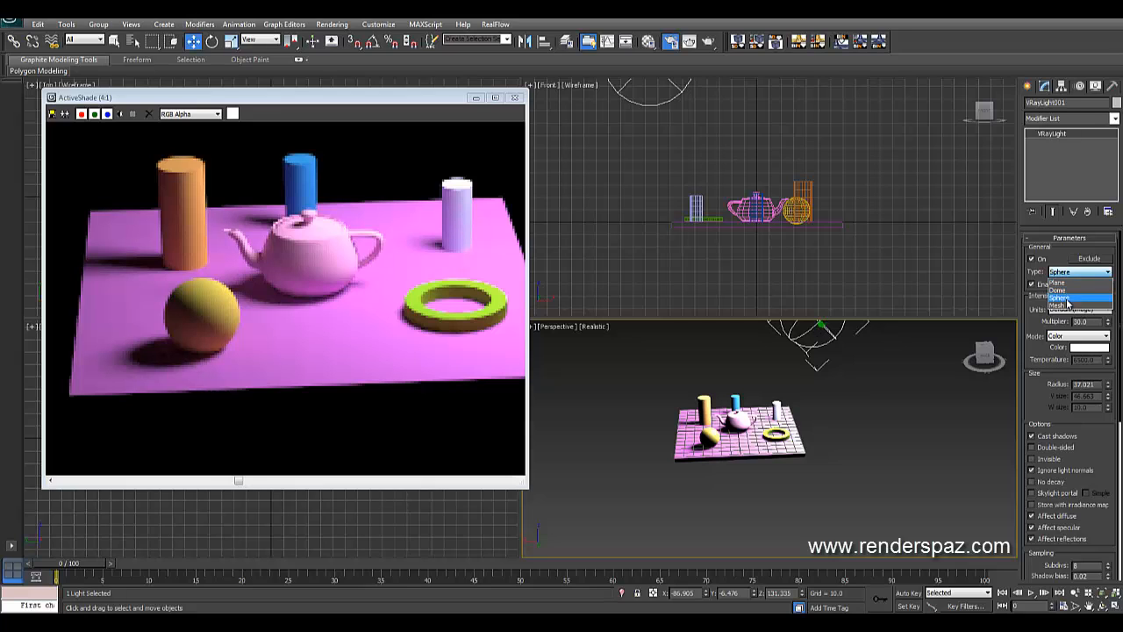
{"action": "left_click", "coordinate": [1069, 284]}
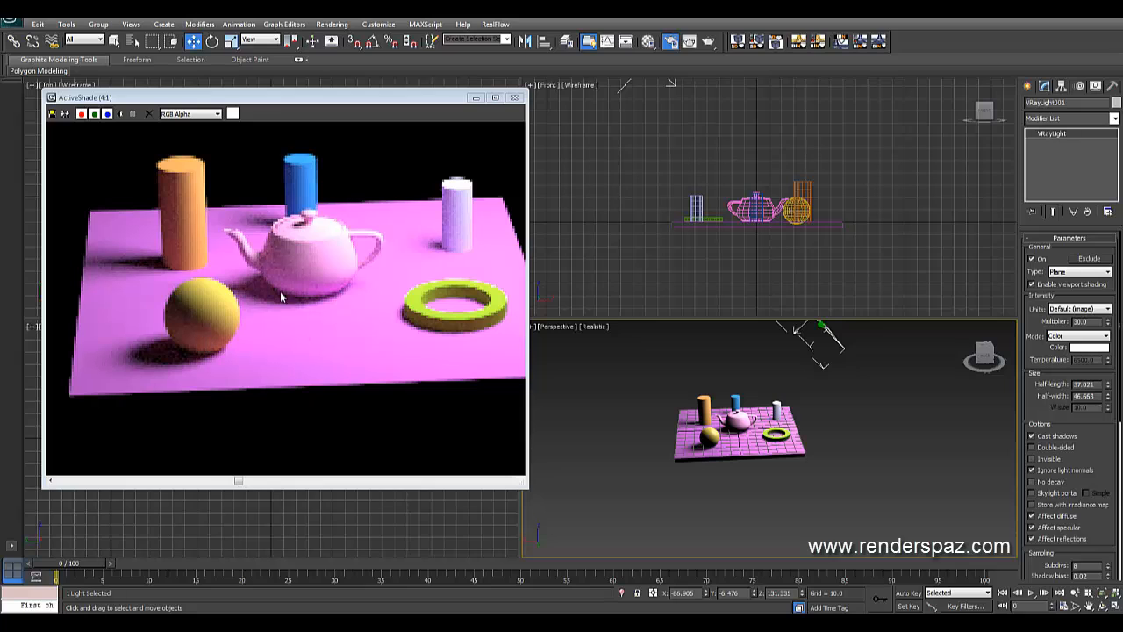
{"action": "left_click", "coordinate": [1076, 274]}
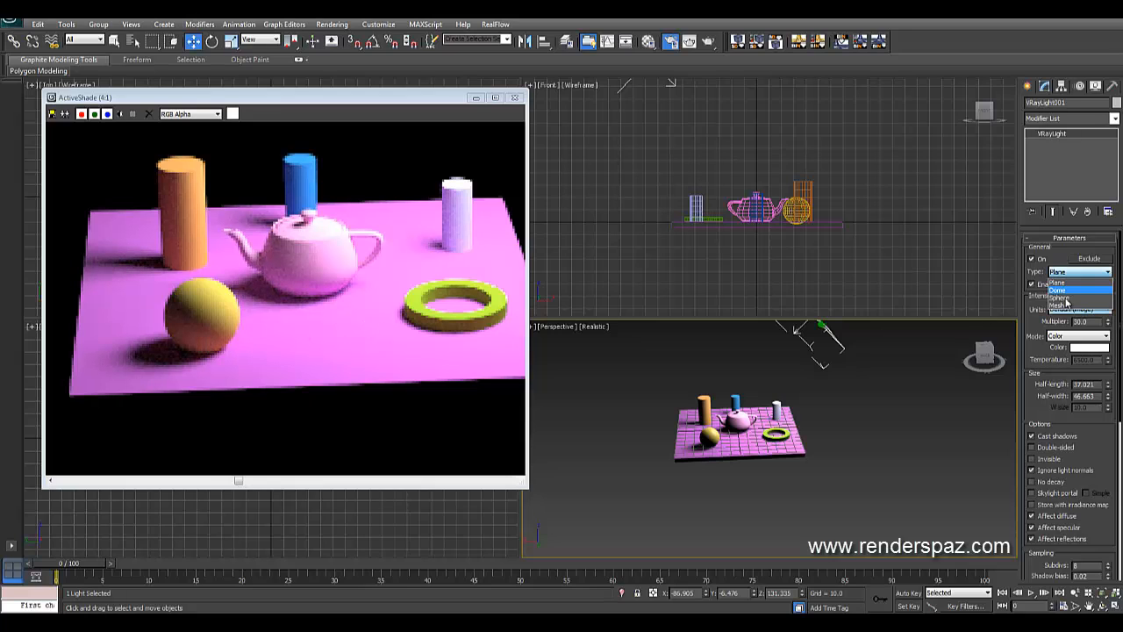
{"action": "left_click", "coordinate": [1071, 307]}
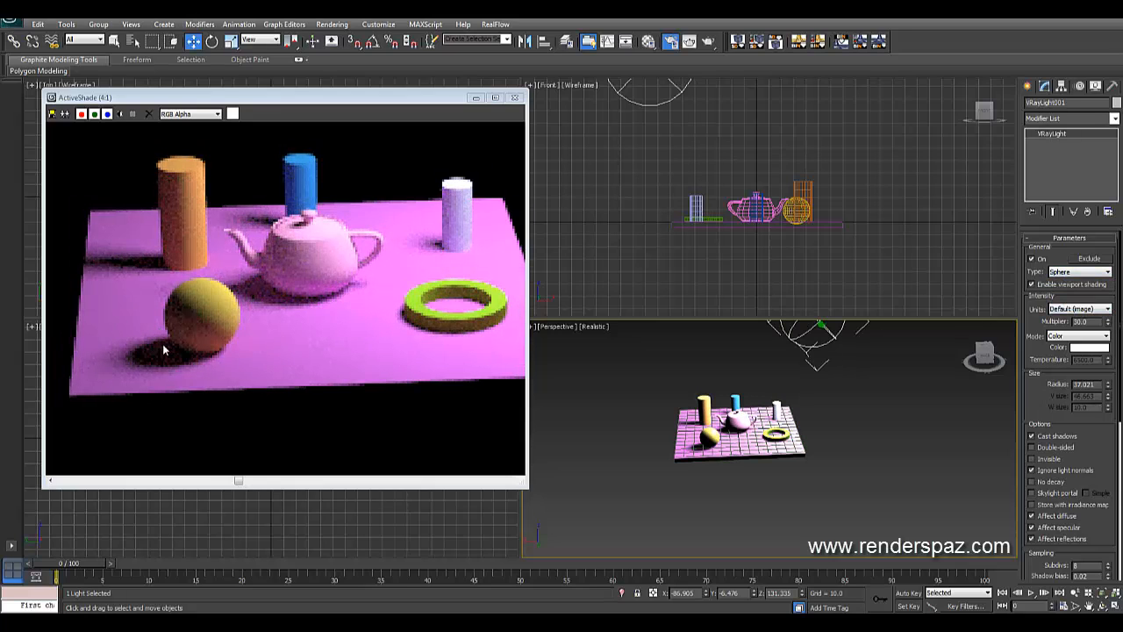
{"action": "scroll", "coordinate": [869, 390], "scroll_direction": "down", "scroll_amount": 3}
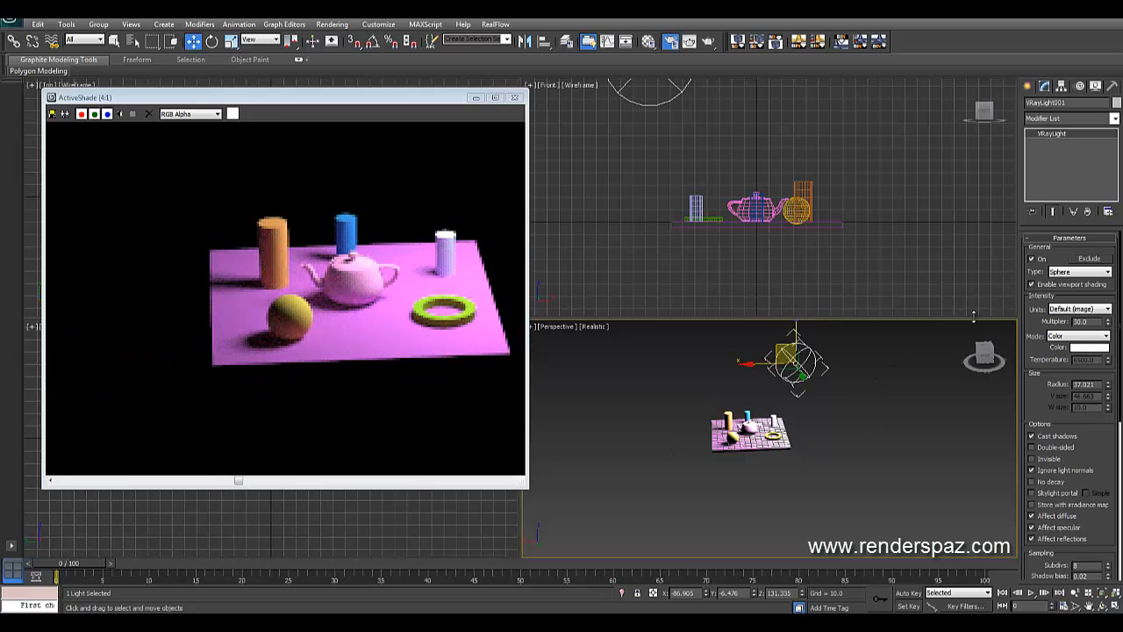
Try the Mesh type for the V-Ray light and set its type back to Plane
{"action": "left_click", "coordinate": [1079, 273]}
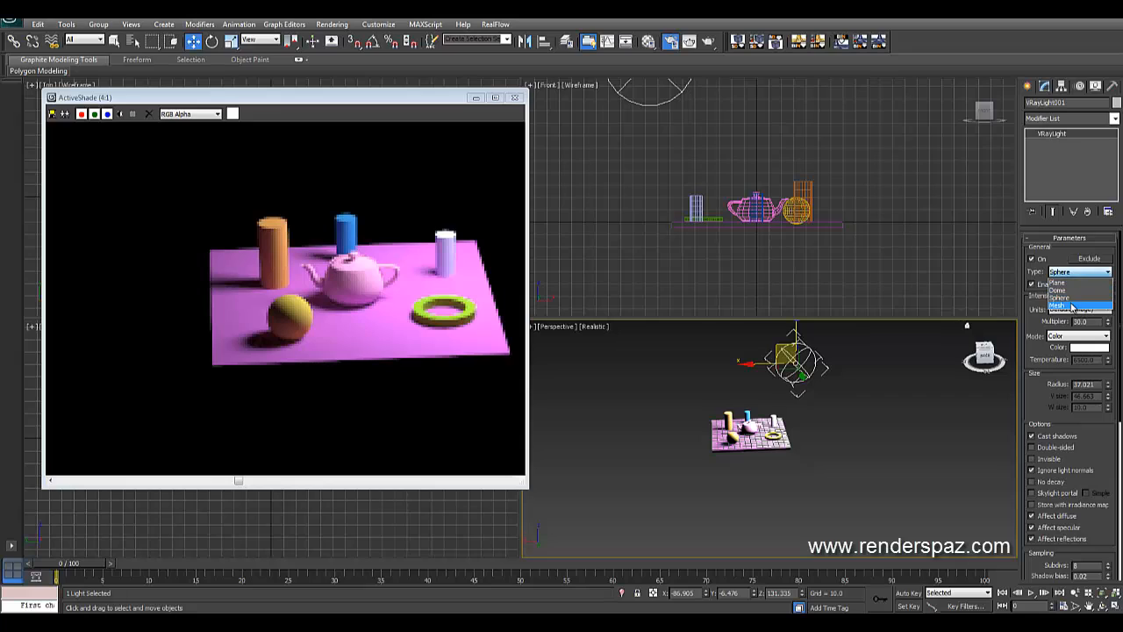
{"action": "left_click", "coordinate": [1072, 304]}
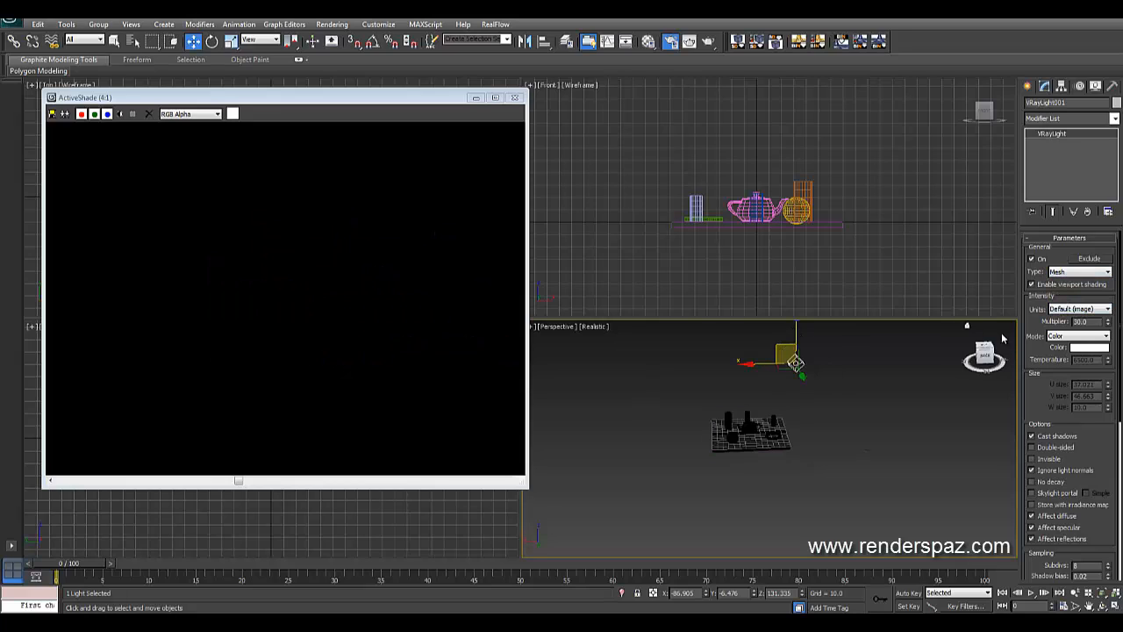
{"action": "left_click", "coordinate": [1083, 273]}
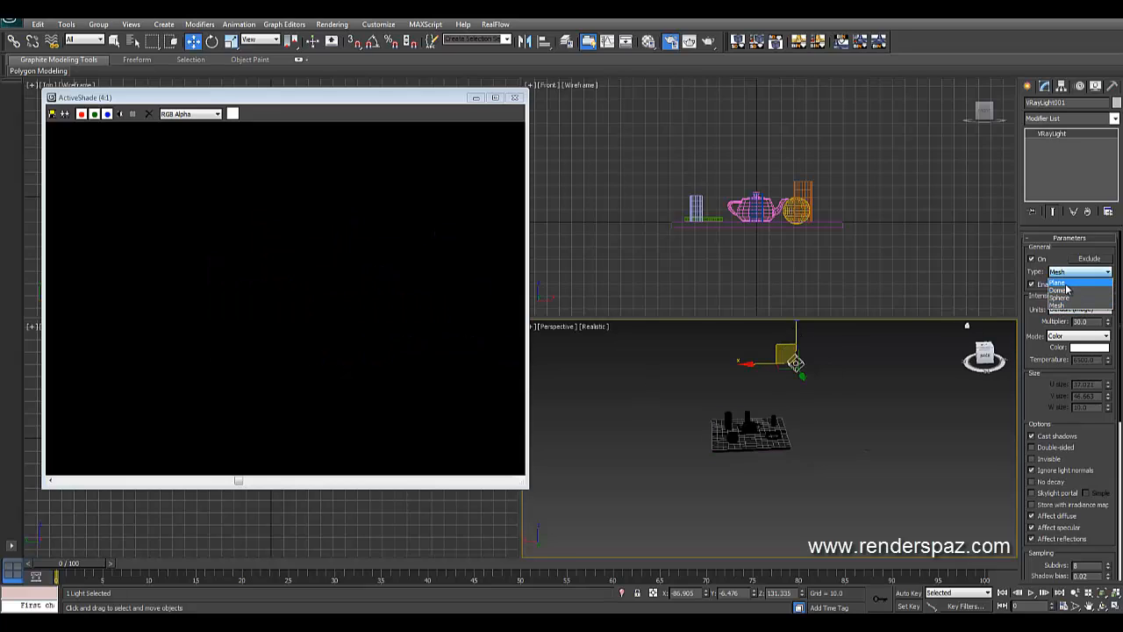
{"action": "left_click", "coordinate": [1067, 285]}
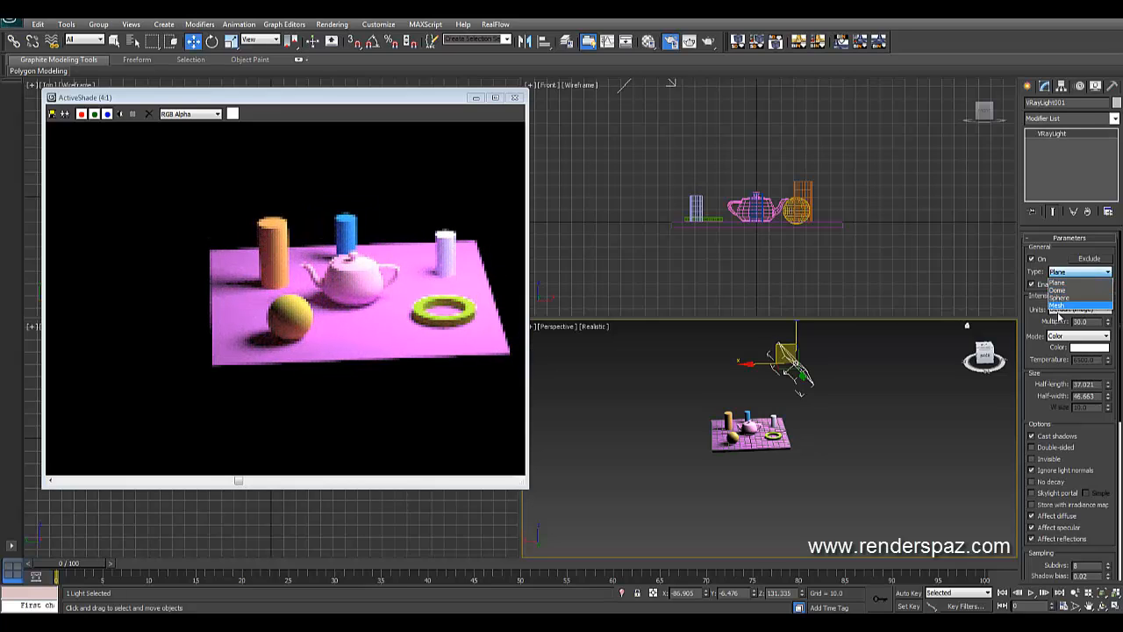
{"action": "left_click", "coordinate": [873, 472]}
Examine the plane light's effect on the objects in the ActiveShade render from several distances
{"action": "scroll", "coordinate": [843, 466], "scroll_direction": "up", "scroll_amount": 5}
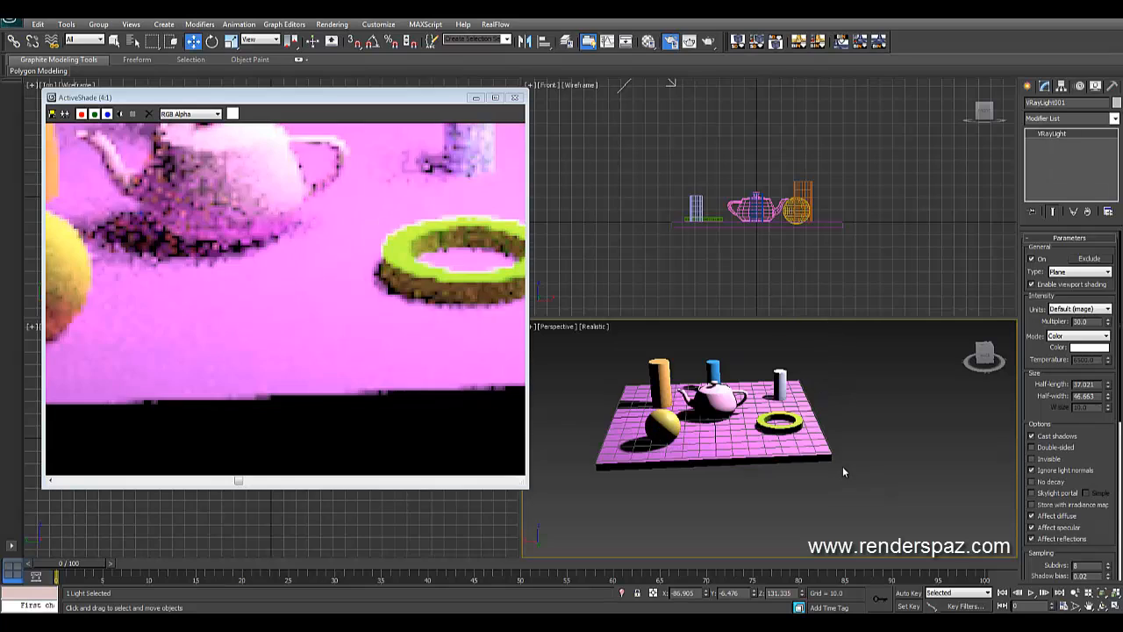
{"action": "scroll", "coordinate": [659, 438], "scroll_direction": "down", "scroll_amount": 6}
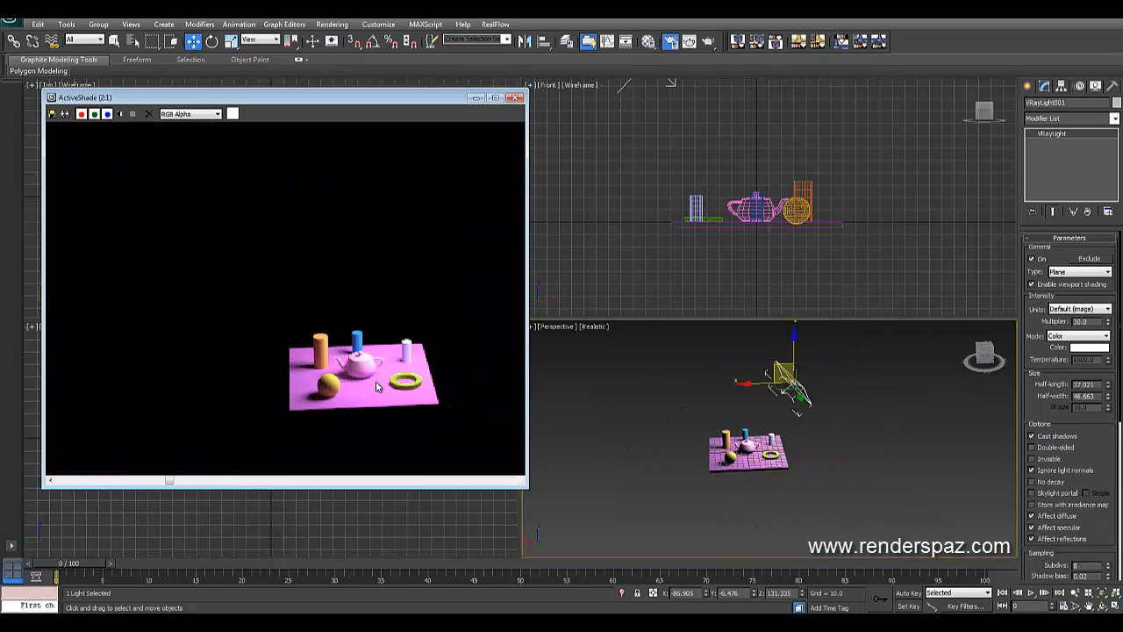
{"action": "scroll", "coordinate": [776, 446], "scroll_direction": "up", "scroll_amount": 6}
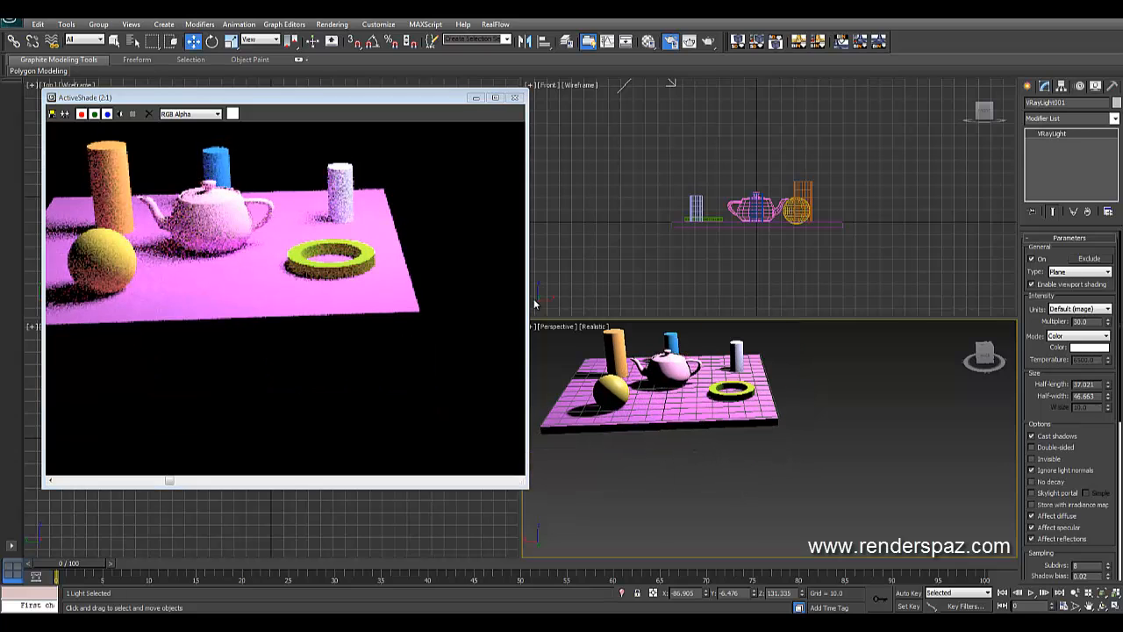
{"action": "scroll", "coordinate": [776, 447], "scroll_direction": "down", "scroll_amount": 3}
{"action": "scroll", "coordinate": [749, 443], "scroll_direction": "up", "scroll_amount": 5}
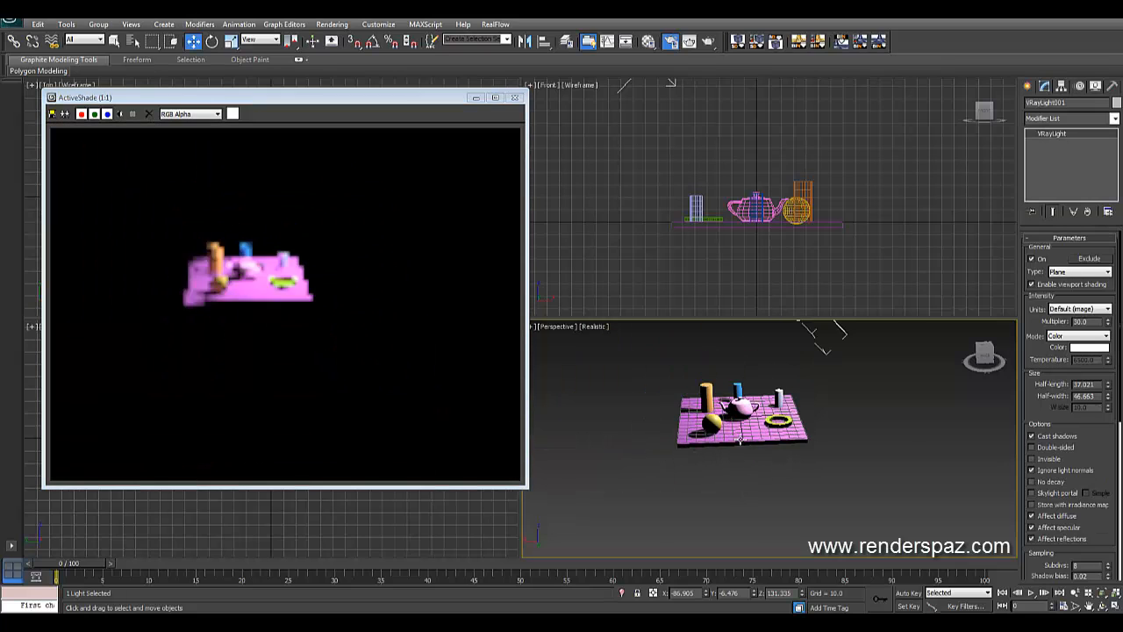
{"action": "middle_click_drag", "start_coordinate": [733, 372], "coordinate": [744, 483]}
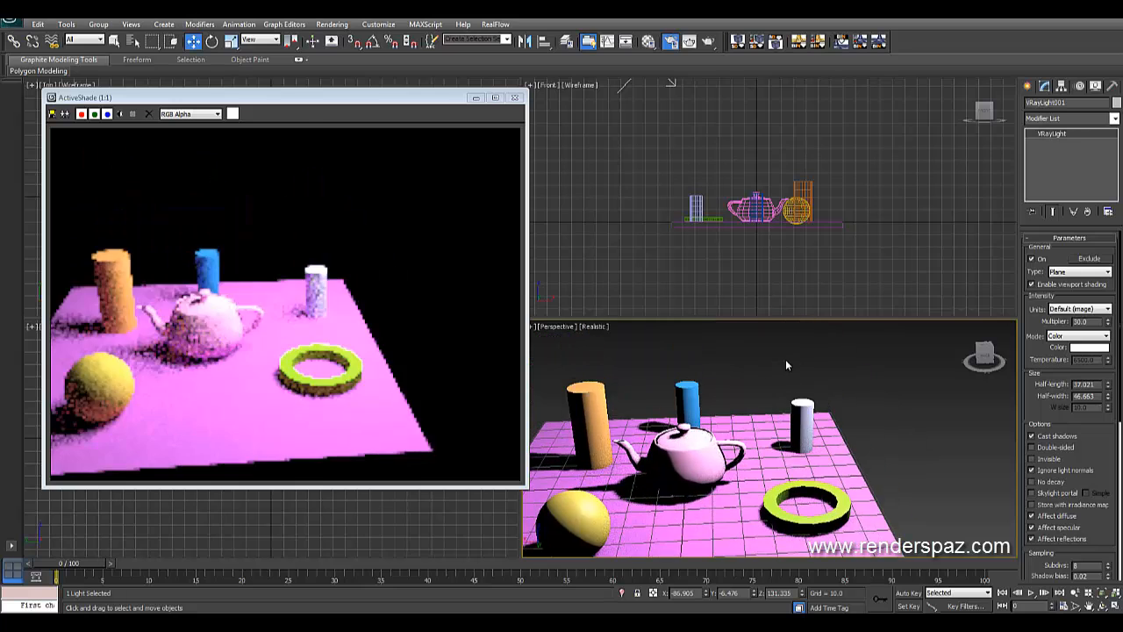
{"action": "scroll", "coordinate": [785, 359], "scroll_direction": "down", "scroll_amount": 4}
{"action": "middle_click_drag", "start_coordinate": [781, 362], "coordinate": [820, 408]}
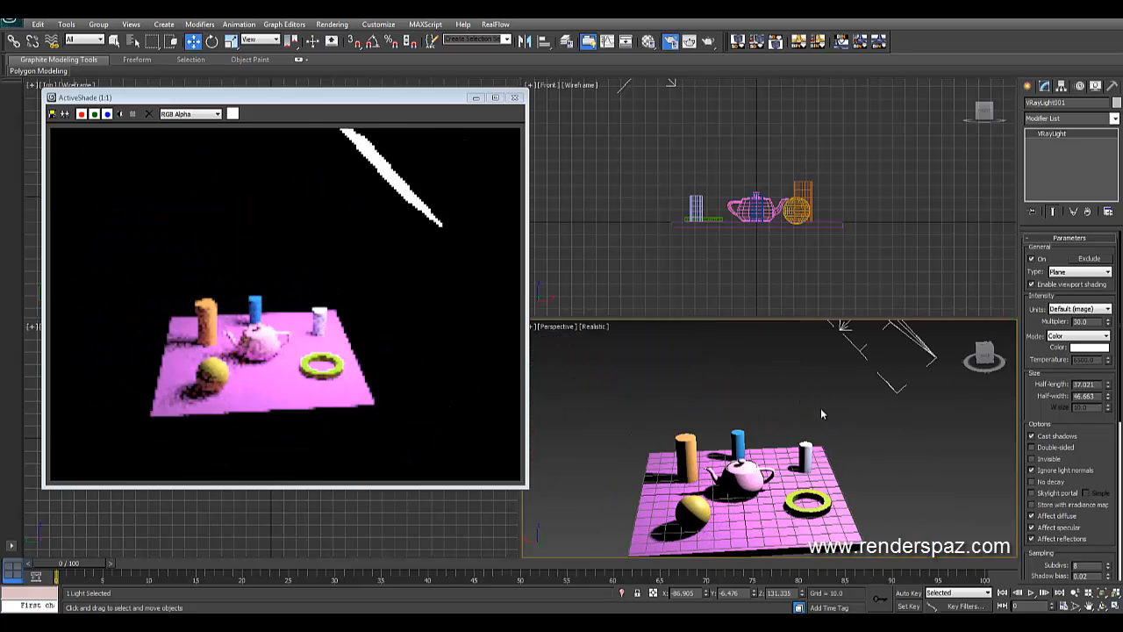
Review the available intensity units for the light, keeping Default (image)
{"action": "left_click", "coordinate": [1064, 309]}
{"action": "left_click", "coordinate": [1054, 315]}
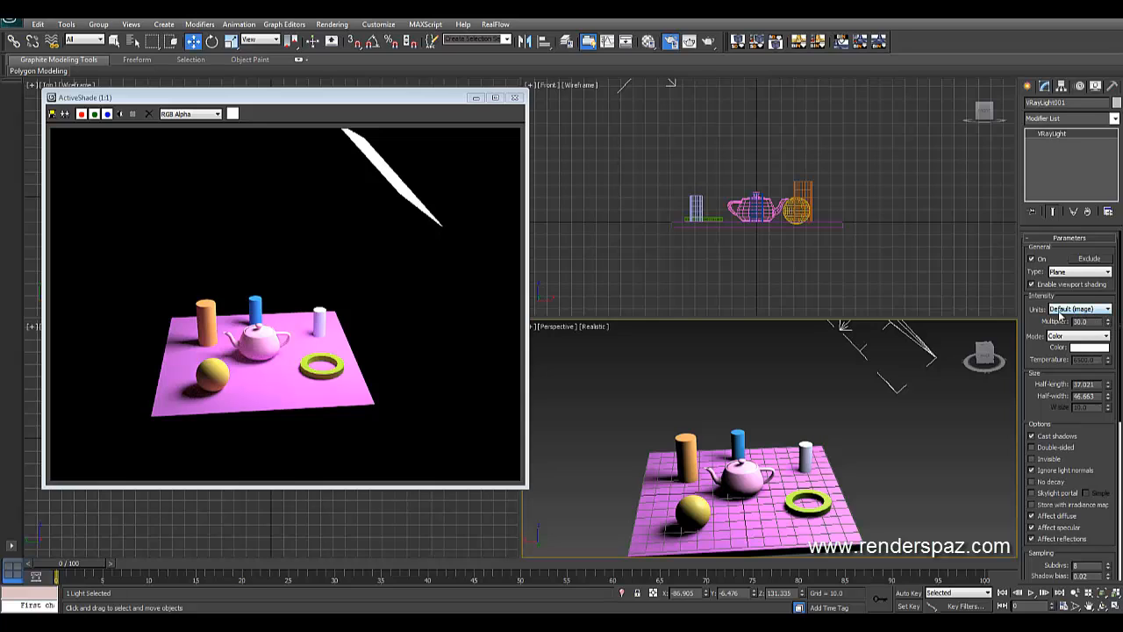
{"action": "left_click", "coordinate": [1106, 309]}
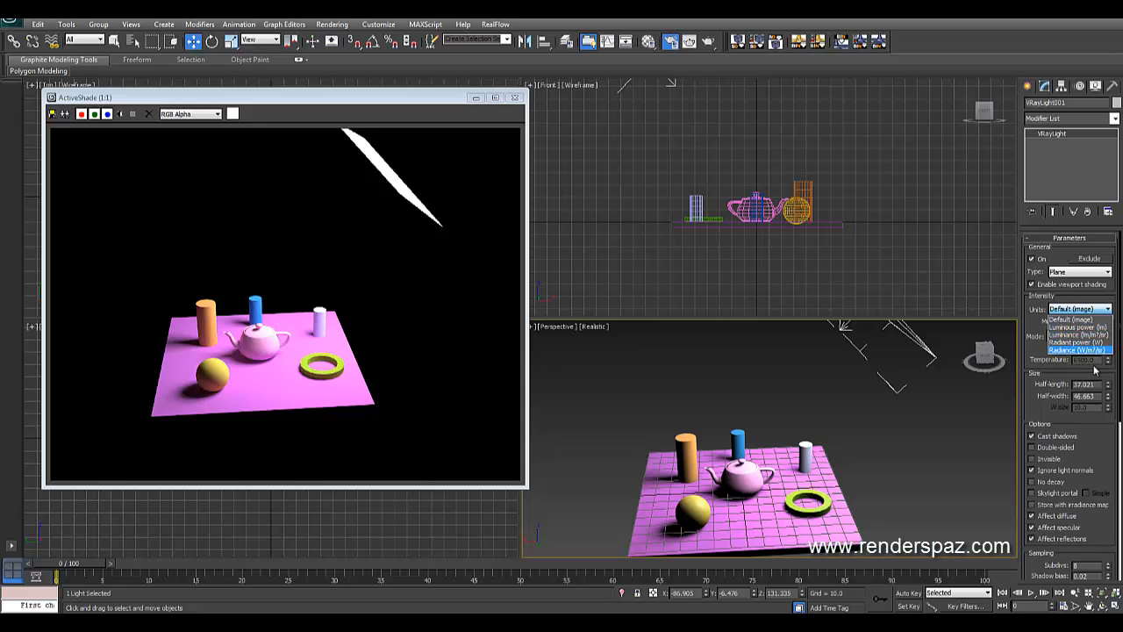
{"action": "left_click", "coordinate": [912, 447]}
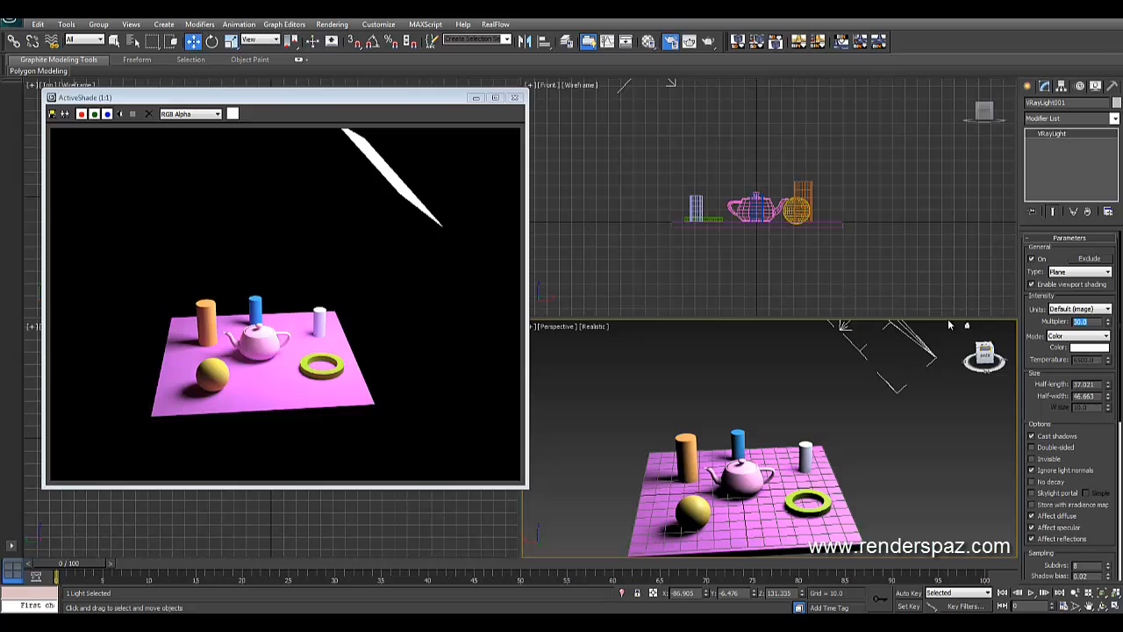
Set the plane light's intensity multiplier to 5 and examine the render from a lower angle
{"action": "type", "text": "5"}
{"action": "key", "text": "Return"}
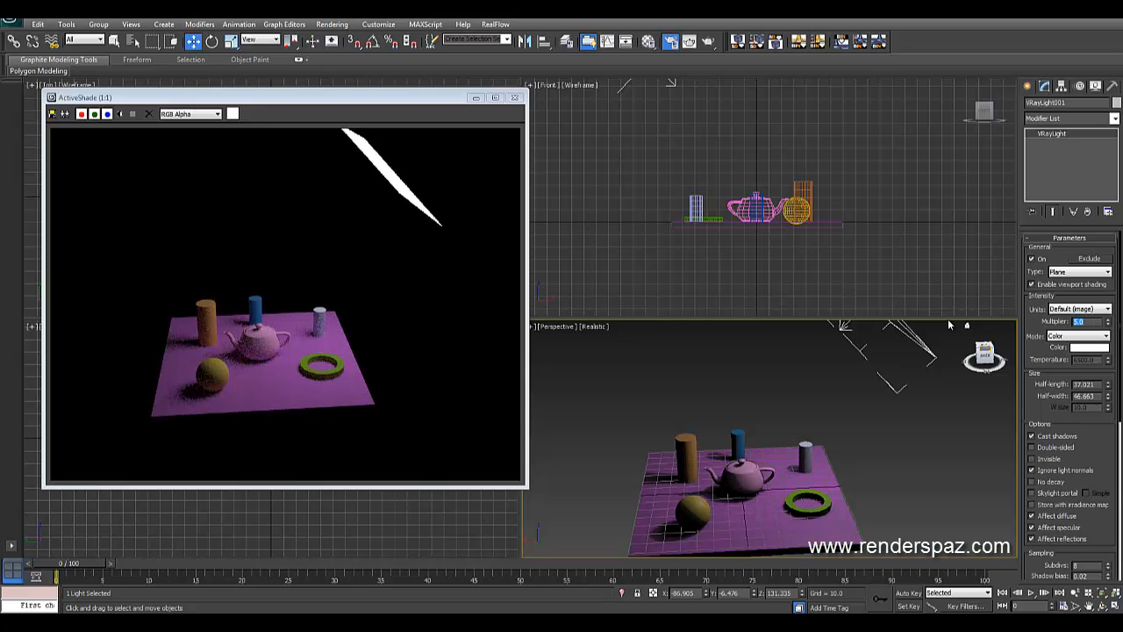
{"action": "middle_click_drag", "start_coordinate": [788, 416], "coordinate": [817, 445], "text": "alt"}
{"action": "scroll", "coordinate": [817, 446], "scroll_direction": "up", "scroll_amount": 5}
{"action": "scroll", "coordinate": [810, 425], "scroll_direction": "down", "scroll_amount": 5}
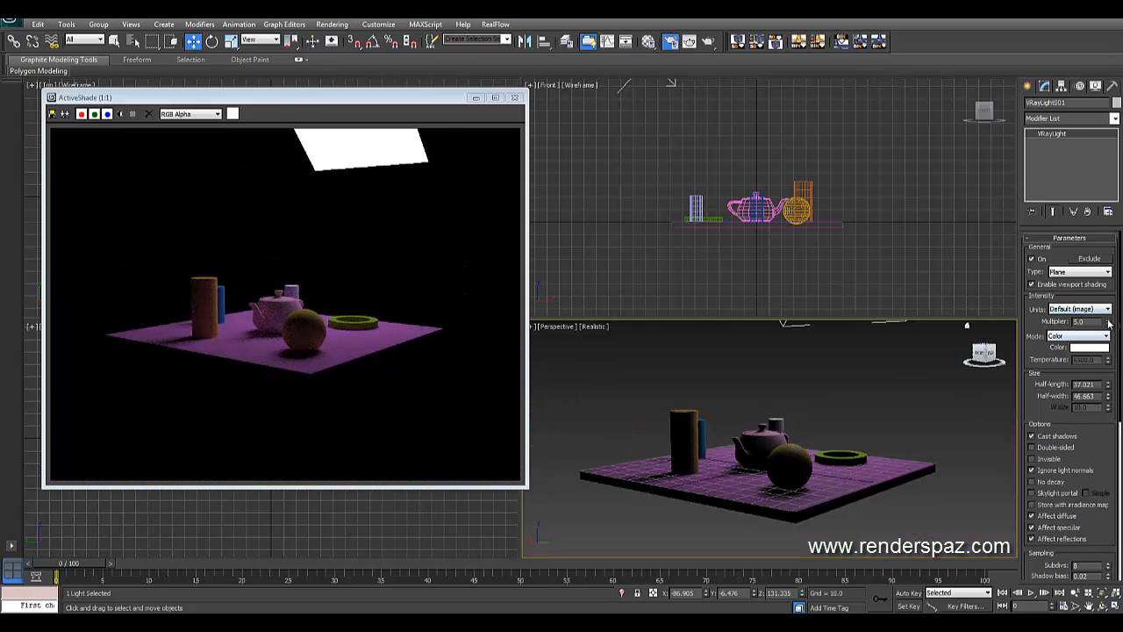
Raise the plane light's intensity multiplier to about 51 and view its effect from a higher angle
{"action": "left_click_drag", "start_coordinate": [1109, 323], "coordinate": [1109, 318]}
{"action": "left_click_drag", "start_coordinate": [1109, 317], "coordinate": [1109, 309]}
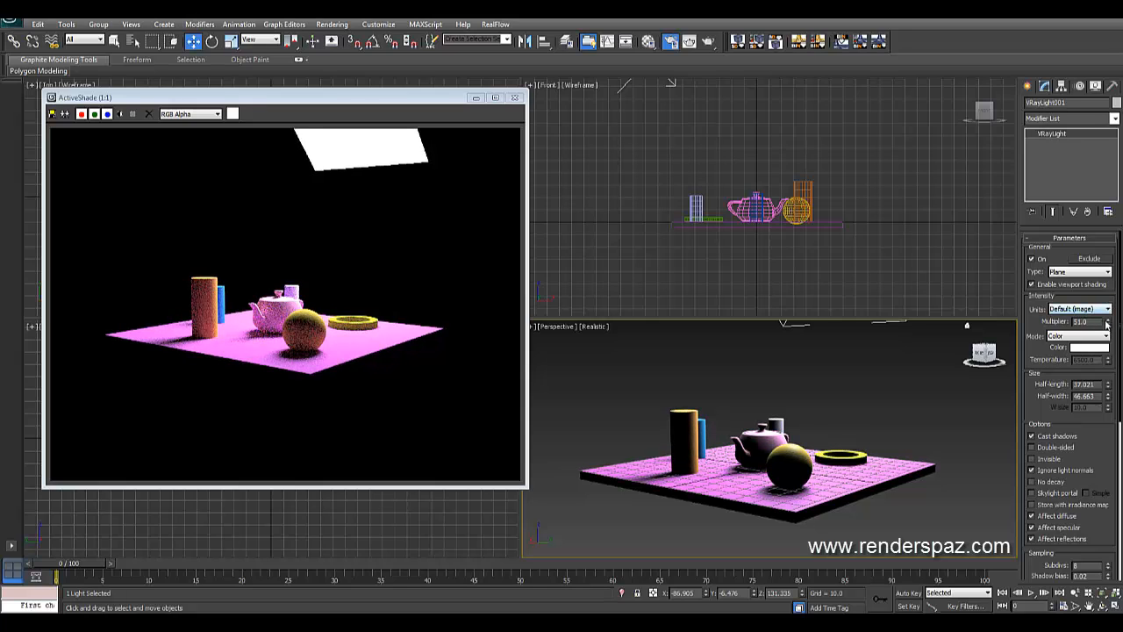
{"action": "middle_click_drag", "start_coordinate": [714, 512], "coordinate": [664, 419], "text": "alt"}
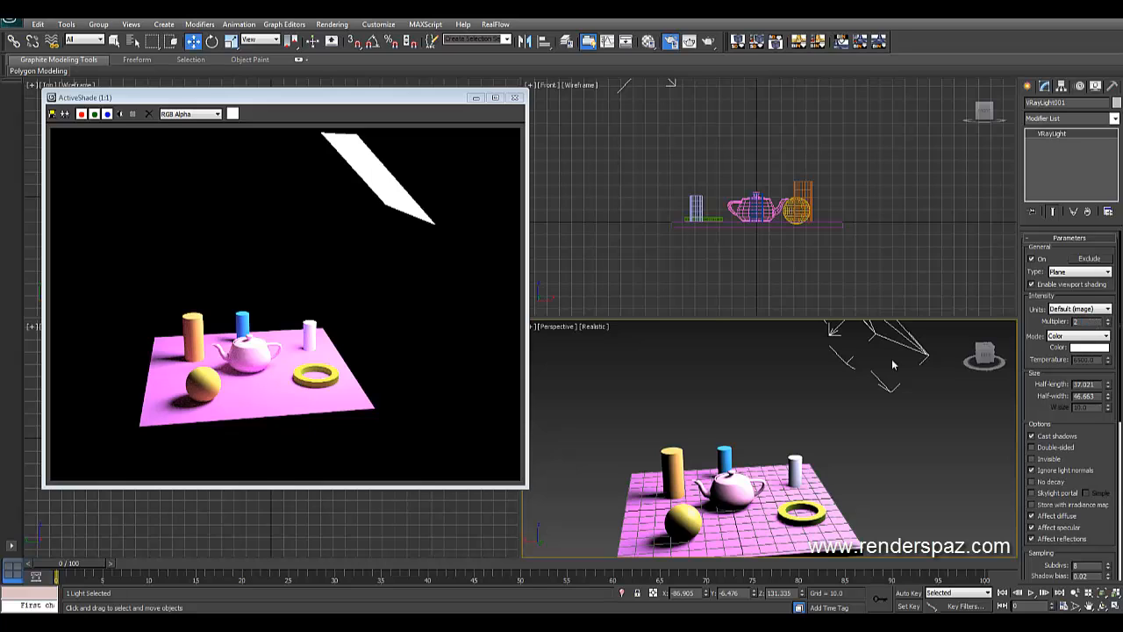
Try an intensity multiplier of 2 for the plane light and settle on 20
{"action": "type", "text": "2"}
{"action": "key", "text": "Return"}
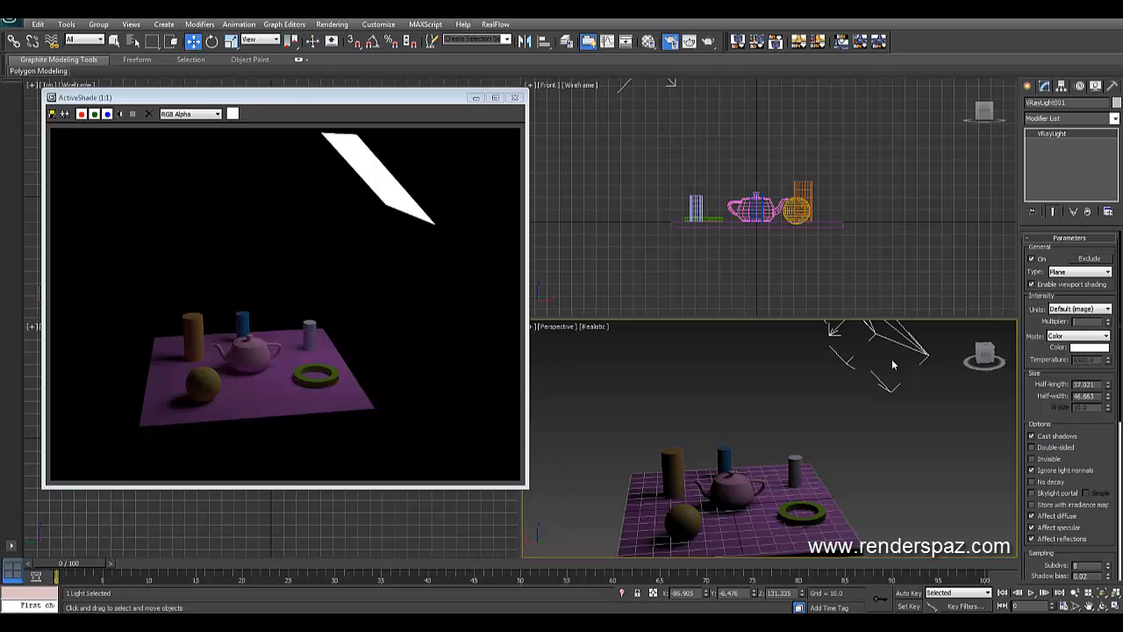
{"action": "type", "text": "20"}
{"action": "key", "text": "Return"}
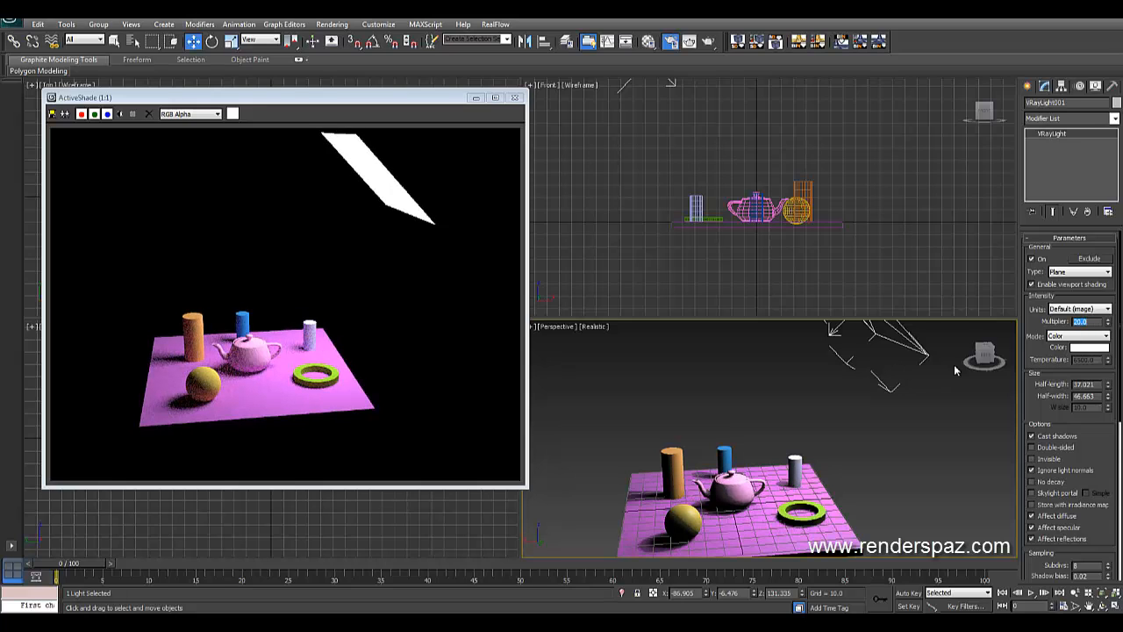
Resize the plane light to half-length about 39.6 and half-width about 5.7, and lower it close to the objects at a height of about 41.6
{"action": "scroll", "coordinate": [1049, 408], "scroll_direction": "down", "scroll_amount": 2}
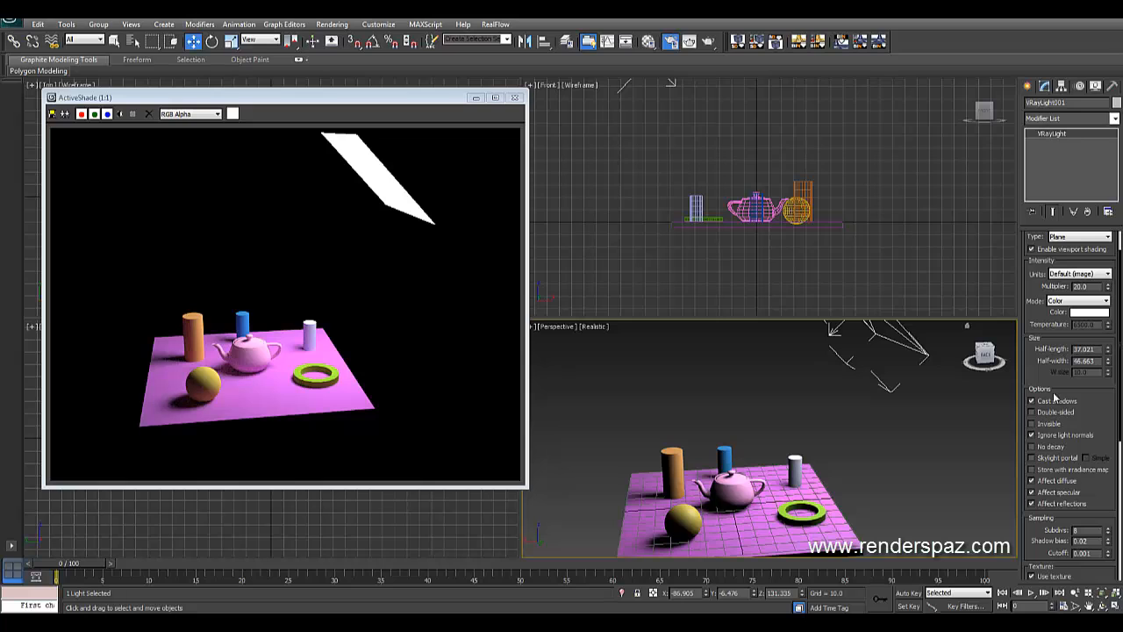
{"action": "left_click_drag", "start_coordinate": [1108, 349], "coordinate": [1110, 418]}
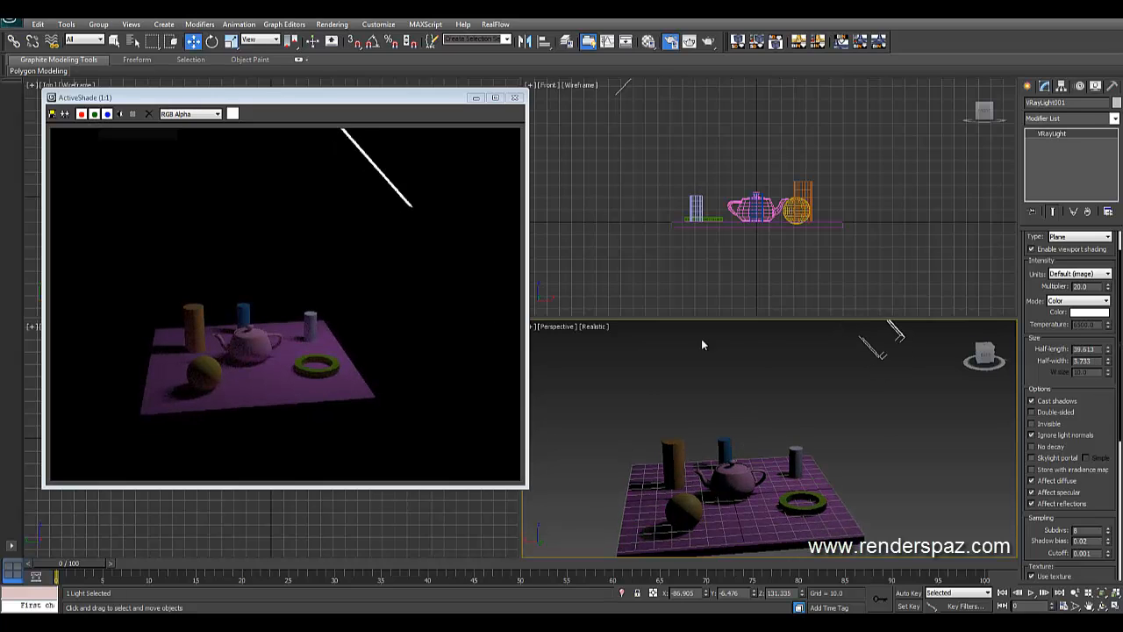
{"action": "scroll", "coordinate": [817, 400], "scroll_direction": "down", "scroll_amount": 3}
{"action": "left_click_drag", "start_coordinate": [813, 344], "coordinate": [799, 408]}
{"action": "scroll", "coordinate": [790, 438], "scroll_direction": "up", "scroll_amount": 8}
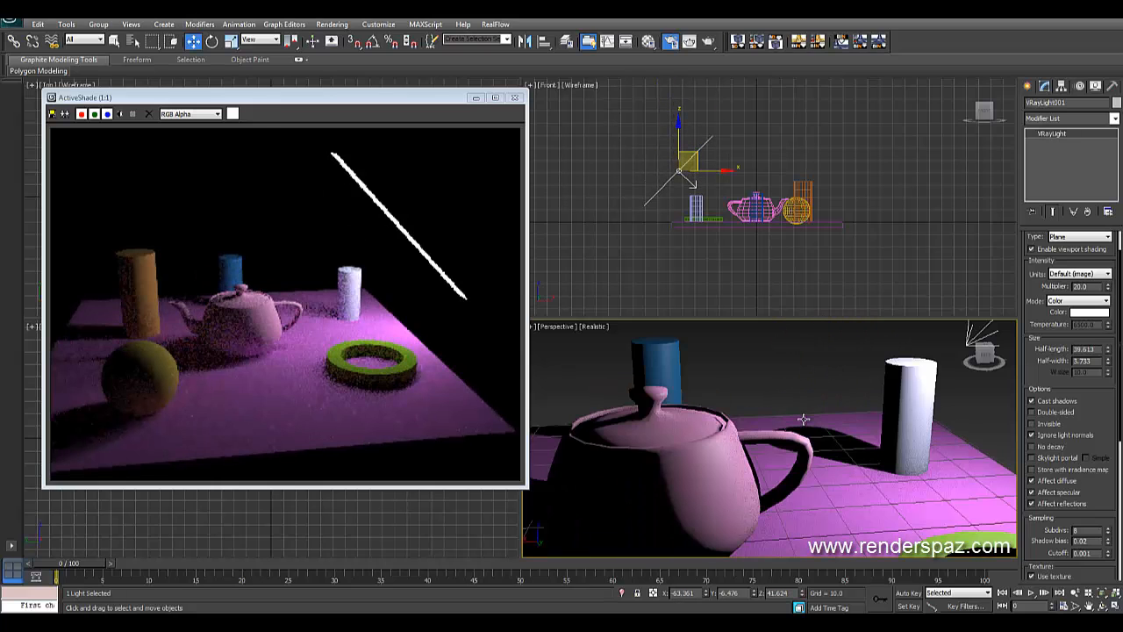
{"action": "middle_click_drag", "start_coordinate": [791, 441], "coordinate": [881, 460], "text": "alt"}
{"action": "scroll", "coordinate": [827, 427], "scroll_direction": "down", "scroll_amount": 5}
{"action": "scroll", "coordinate": [821, 439], "scroll_direction": "up", "scroll_amount": 4}
{"action": "scroll", "coordinate": [816, 443], "scroll_direction": "down", "scroll_amount": 3}
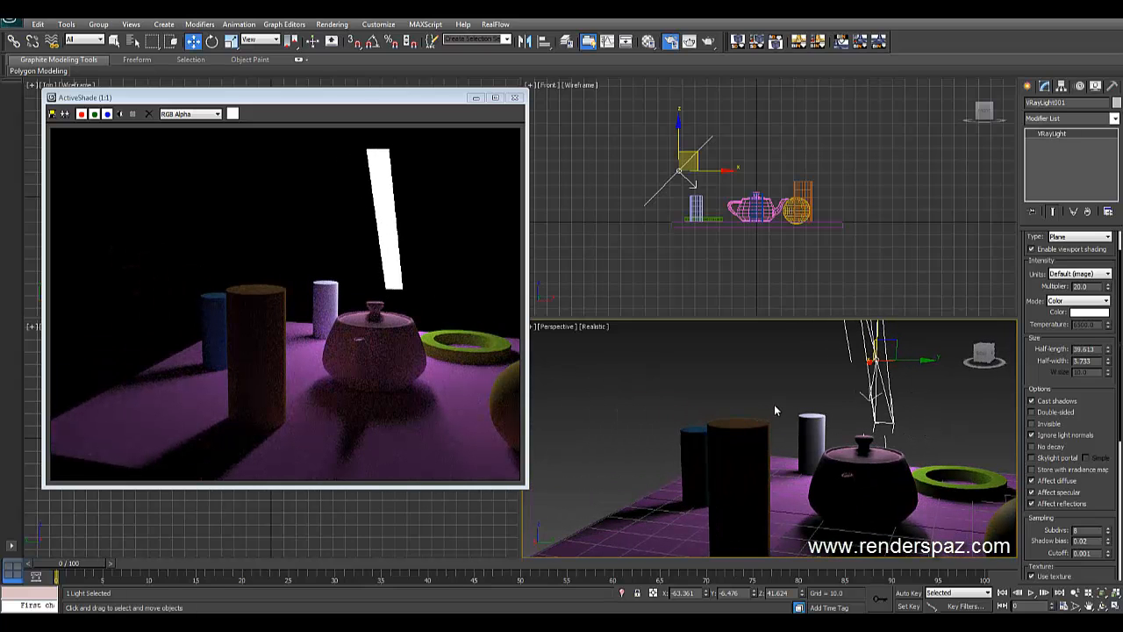
Try a second plane light cloned as a copy at Y about 19.4, compare the render, and delete the copy
{"action": "middle_click_drag", "start_coordinate": [834, 428], "coordinate": [850, 375], "text": "alt"}
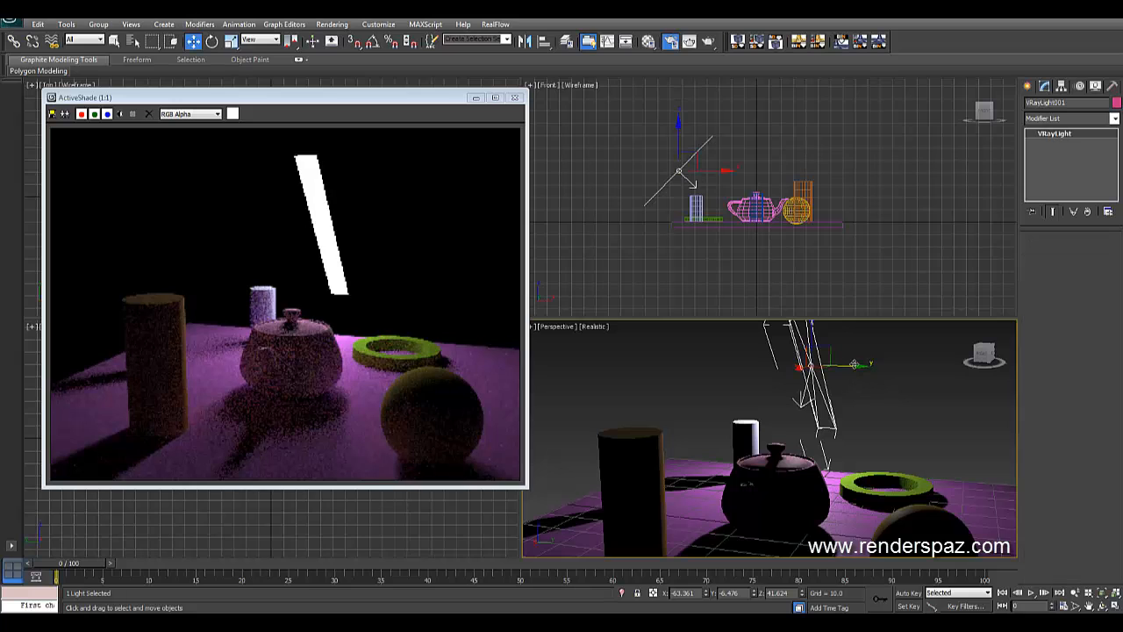
{"action": "left_click_drag", "start_coordinate": [856, 364], "coordinate": [930, 367], "text": "shift"}
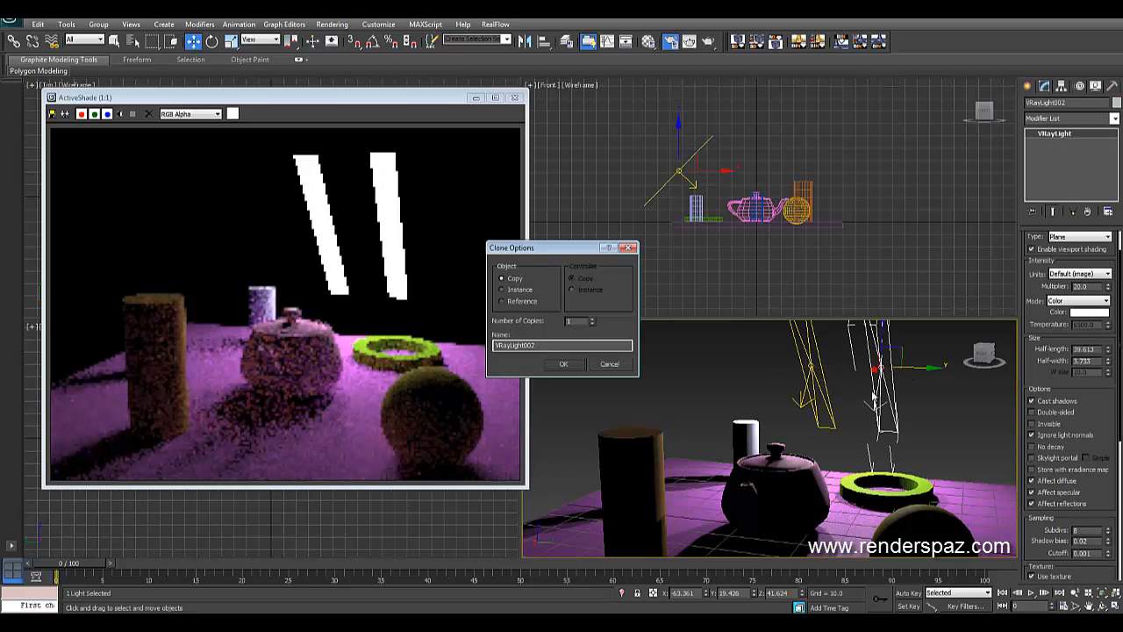
{"action": "left_click", "coordinate": [563, 362]}
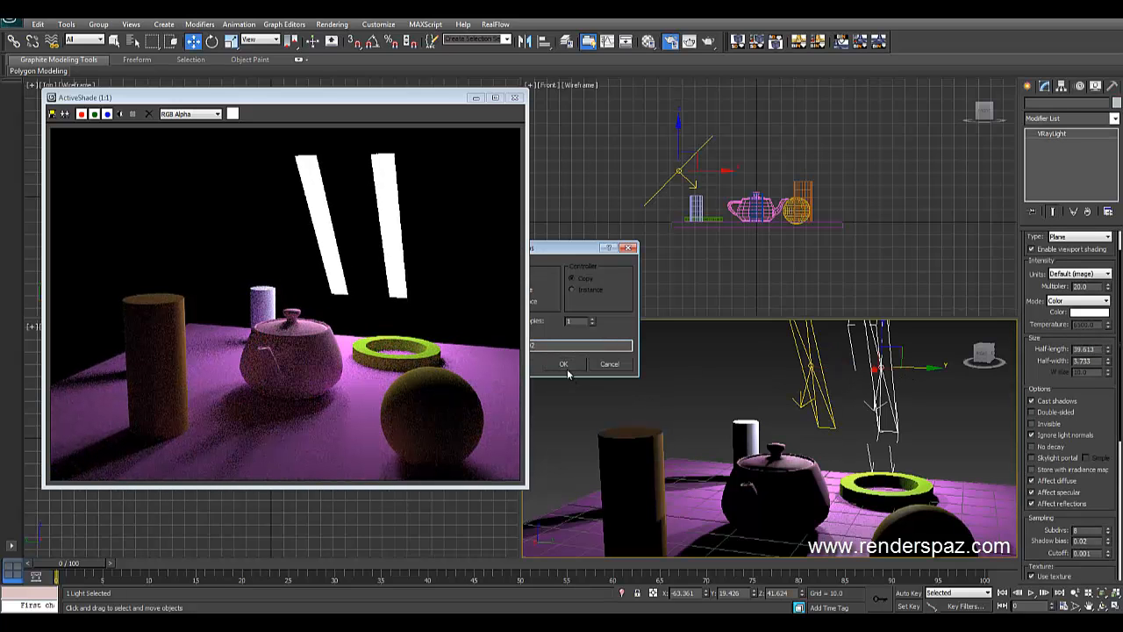
{"action": "left_click", "coordinate": [612, 418]}
{"action": "mouse_move", "coordinate": [619, 420]}
{"action": "middle_mouse_down", "text": "alt"}
{"action": "mouse_move", "coordinate": [681, 438]}
{"action": "mouse_move", "coordinate": [763, 438]}
{"action": "mouse_move", "coordinate": [666, 485]}
{"action": "mouse_move", "coordinate": [687, 501]}
{"action": "middle_mouse_up", "text": "alt"}
{"action": "scroll", "coordinate": [687, 501], "scroll_direction": "down", "scroll_amount": 5}
{"action": "left_click", "coordinate": [768, 408]}
{"action": "middle_click_drag", "start_coordinate": [768, 408], "coordinate": [732, 448], "text": "alt"}
{"action": "scroll", "coordinate": [709, 492], "scroll_direction": "up", "scroll_amount": 5}
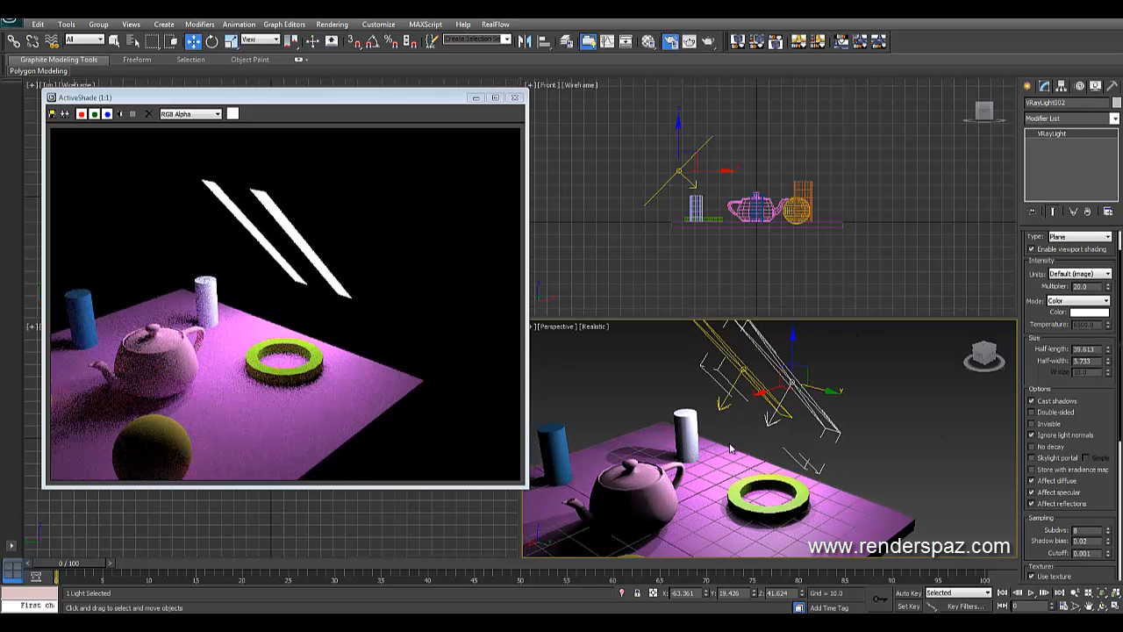
{"action": "key", "text": "Delete"}
{"action": "left_click", "coordinate": [751, 389]}
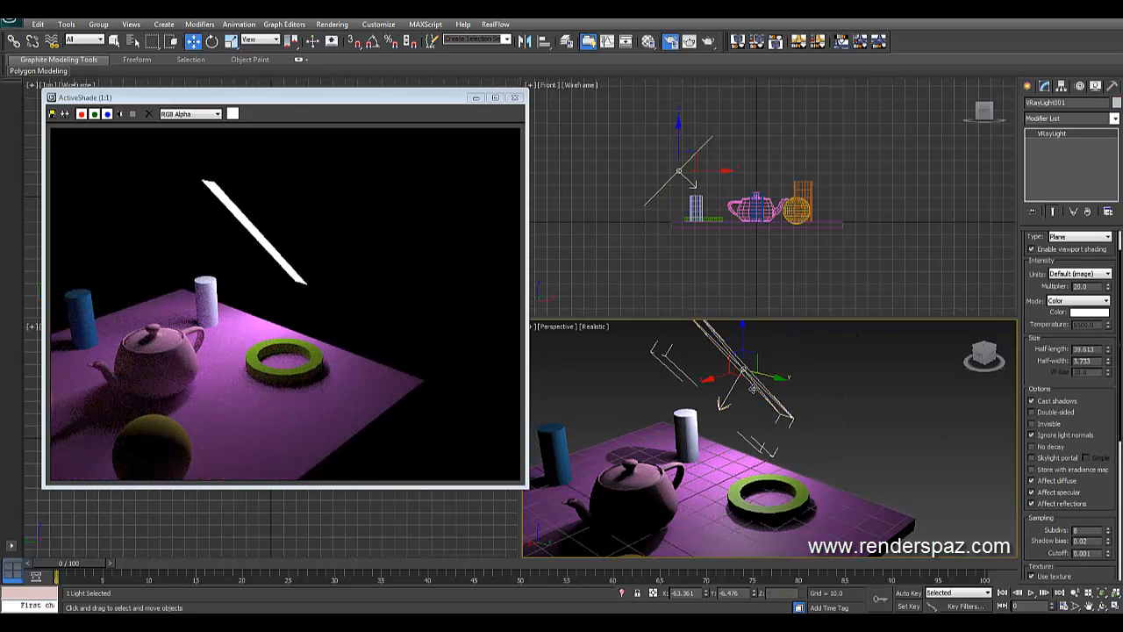
Compare the plane light's render with Cast shadows off and restore the shadows
{"action": "middle_click_drag", "start_coordinate": [750, 388], "coordinate": [960, 396], "text": "alt"}
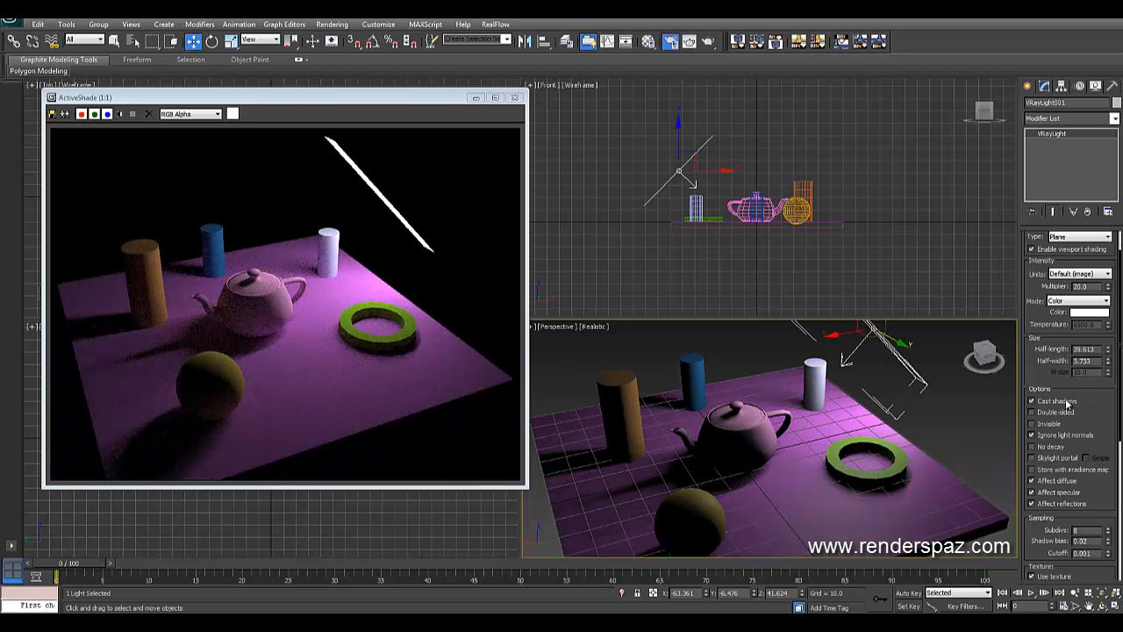
{"action": "left_click", "coordinate": [1068, 402]}
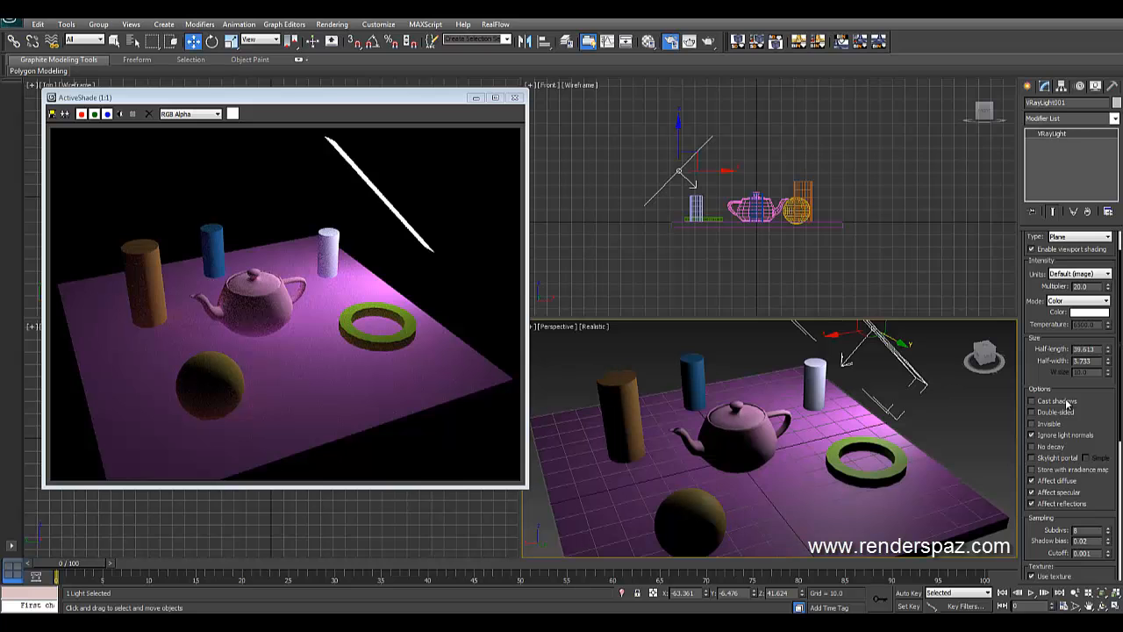
{"action": "left_click", "coordinate": [1065, 404]}
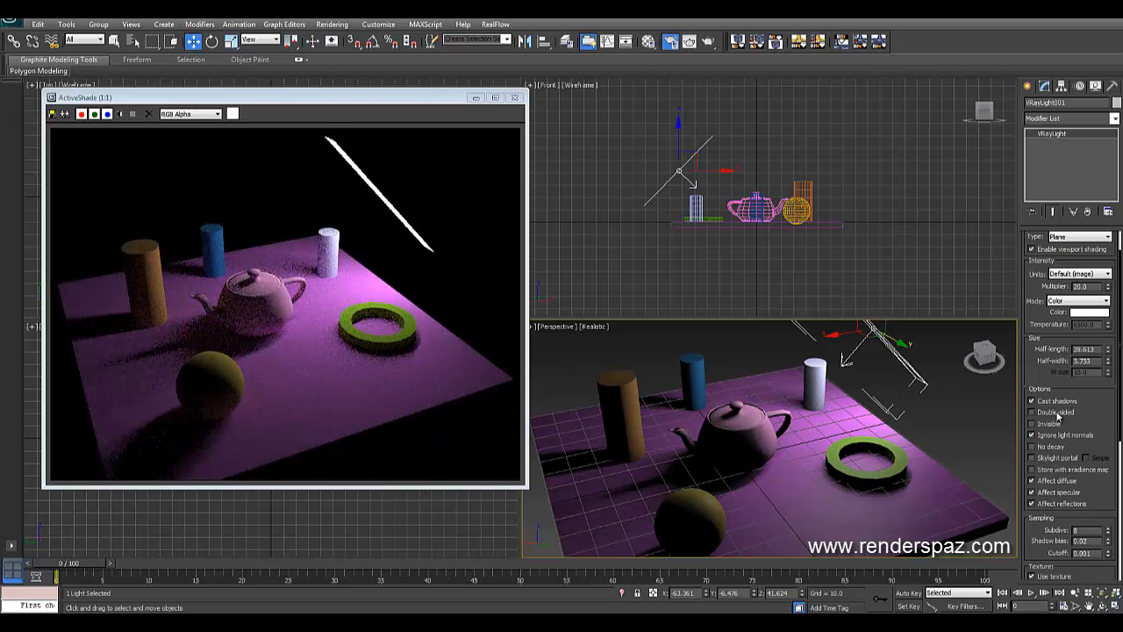
Make the plane light double-sided and rotate it nearly upright, to about -88.8 degrees around Y
{"action": "left_click", "coordinate": [1058, 414]}
{"action": "scroll", "coordinate": [835, 443], "scroll_direction": "down", "scroll_amount": 5}
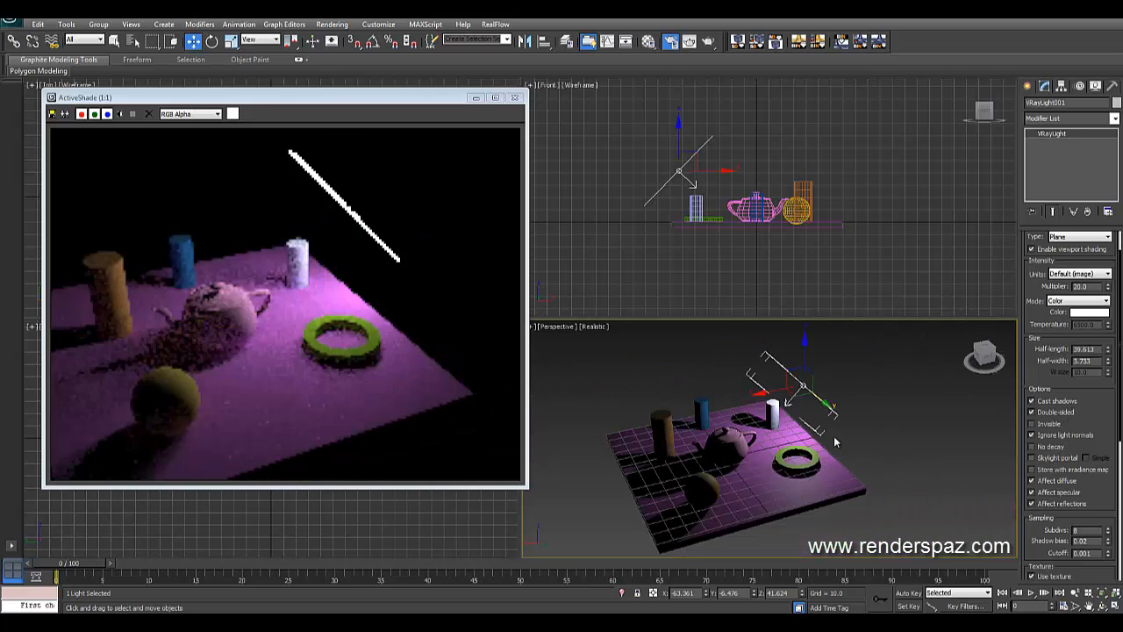
{"action": "left_click", "coordinate": [212, 41]}
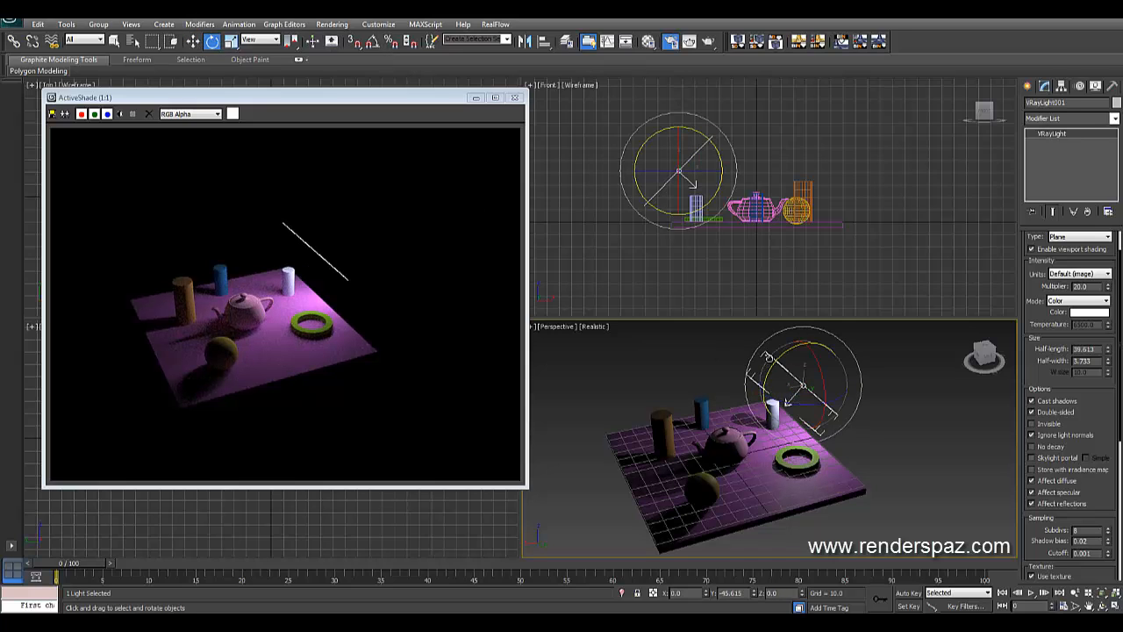
{"action": "left_click_drag", "start_coordinate": [768, 357], "coordinate": [789, 391]}
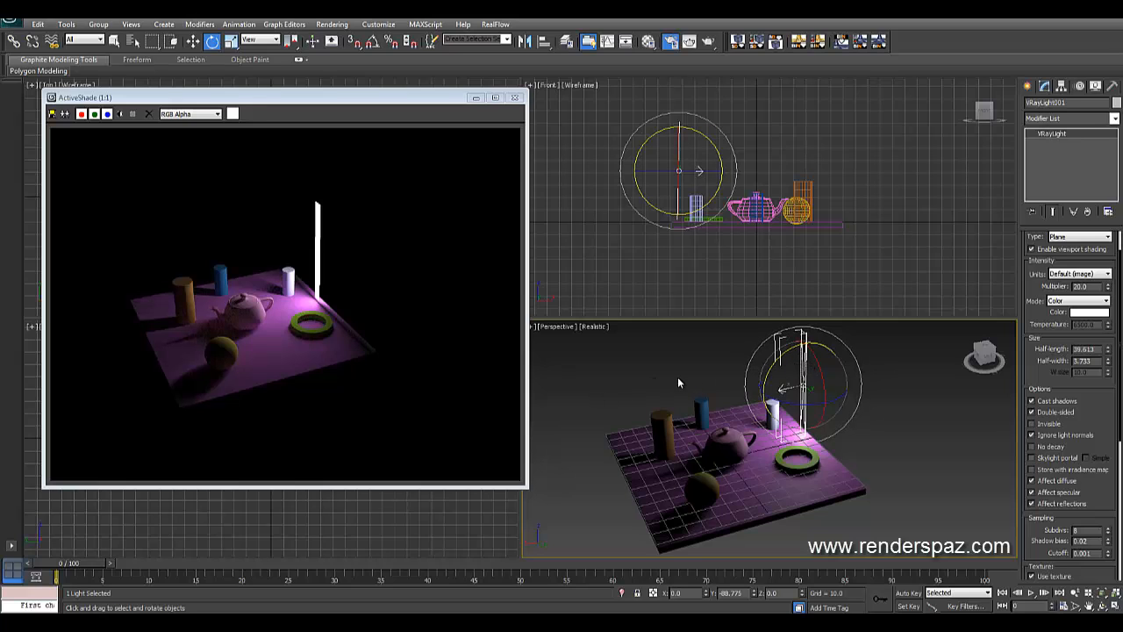
{"action": "left_click", "coordinate": [776, 385]}
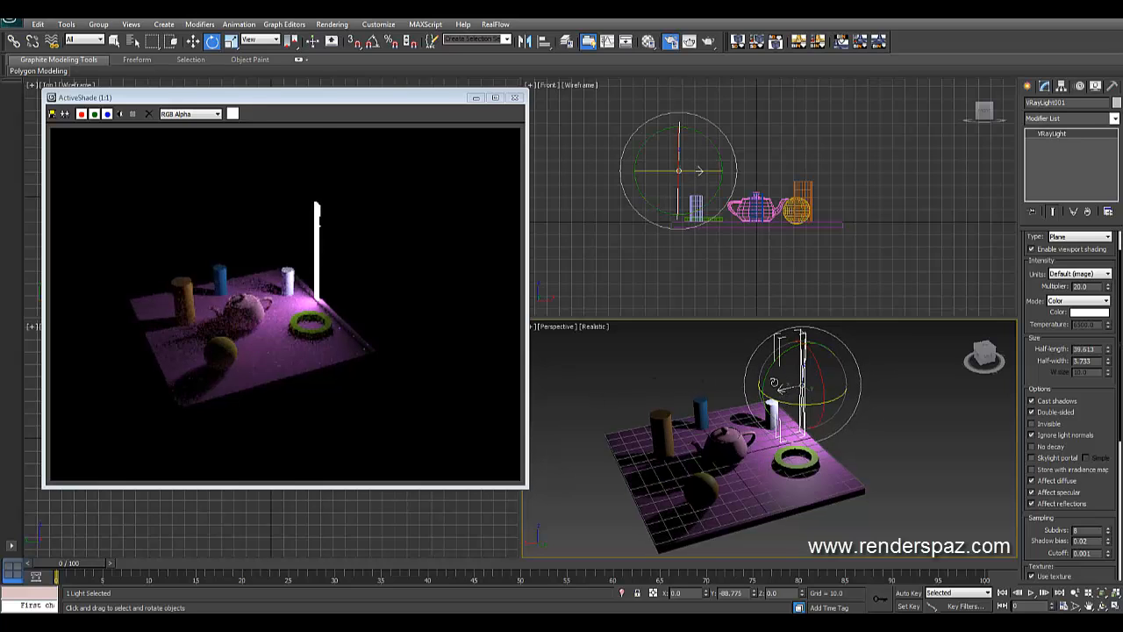
{"action": "scroll", "coordinate": [774, 383], "scroll_direction": "up", "scroll_amount": 3}
{"action": "middle_click_drag", "start_coordinate": [774, 383], "coordinate": [753, 410]}
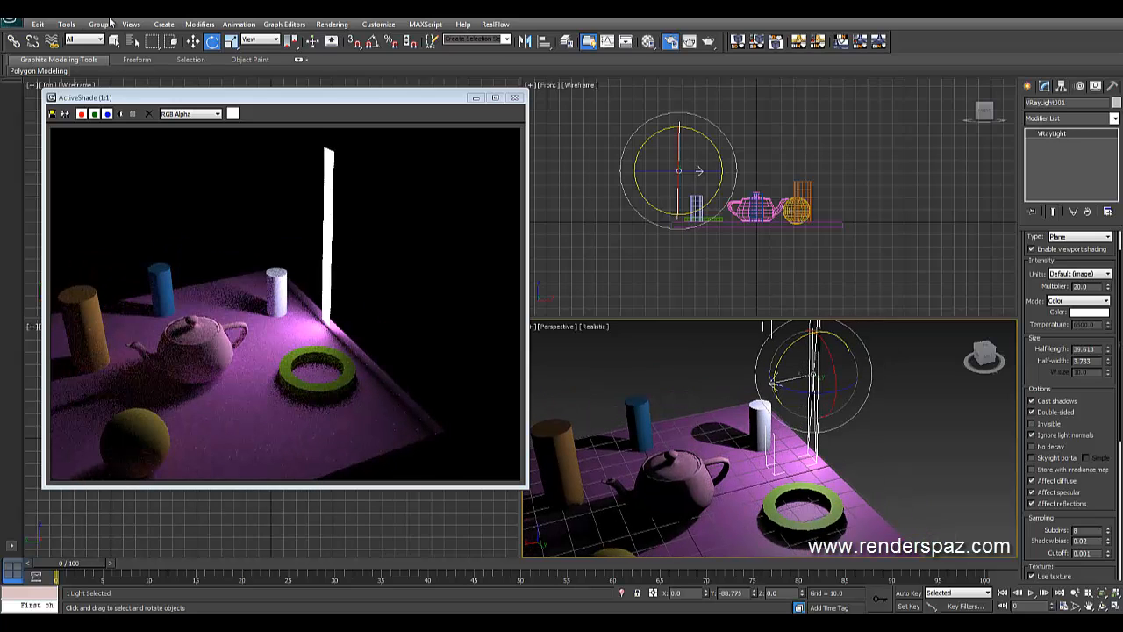
Move the upright light along X to about 9, over the teapot, and view both lit sides
{"action": "key", "text": "w"}
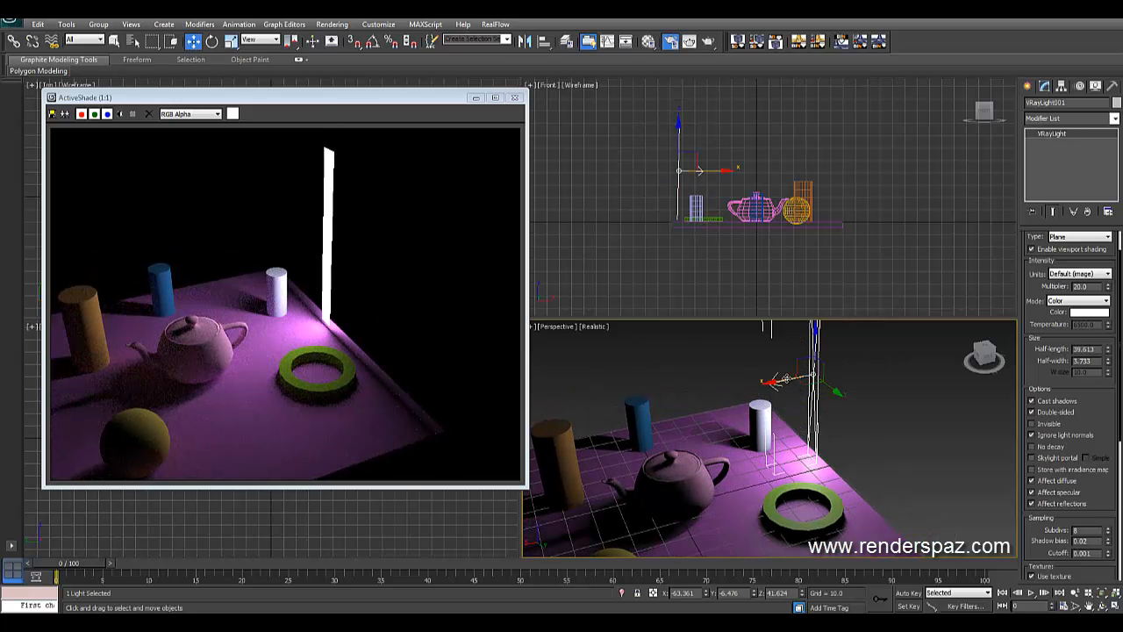
{"action": "left_click_drag", "start_coordinate": [786, 379], "coordinate": [607, 413]}
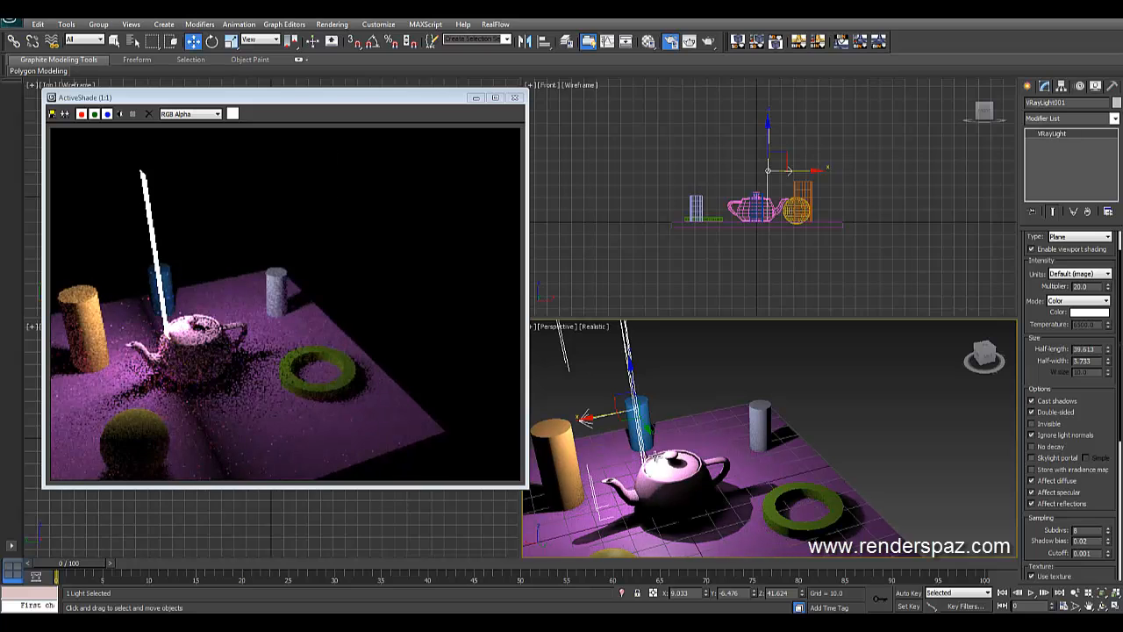
{"action": "middle_click_drag", "start_coordinate": [671, 463], "coordinate": [908, 507], "text": "alt"}
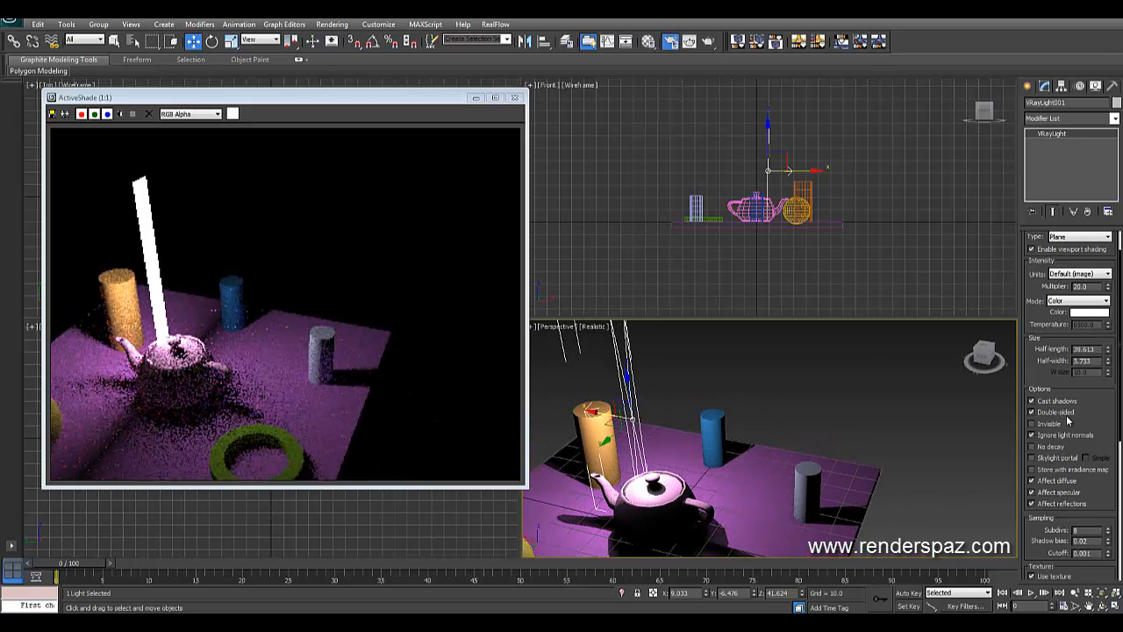
Compare the light's effect with Double-sided off and on, leaving it on
{"action": "left_click", "coordinate": [1067, 416]}
{"action": "left_click", "coordinate": [1066, 415]}
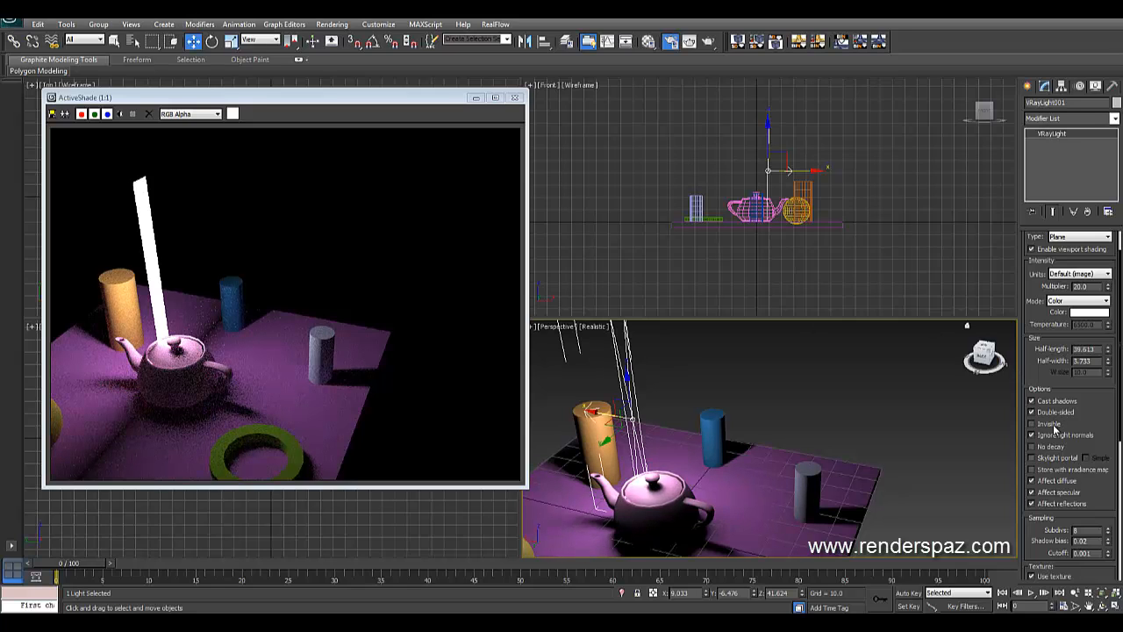
{"action": "left_click", "coordinate": [1052, 420]}
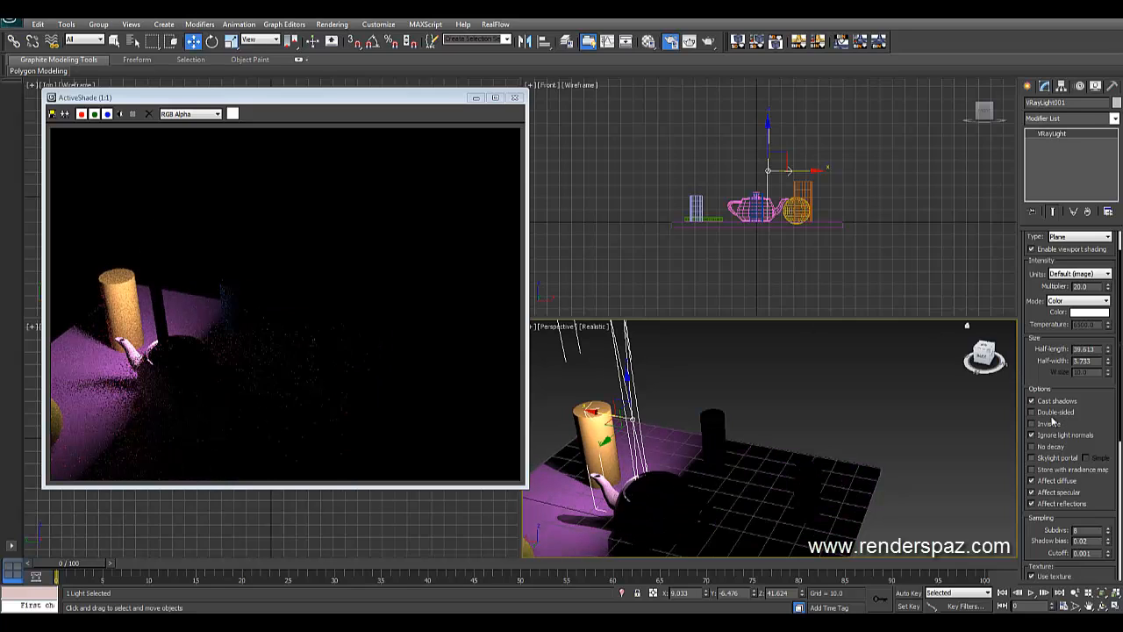
{"action": "left_click", "coordinate": [1052, 420]}
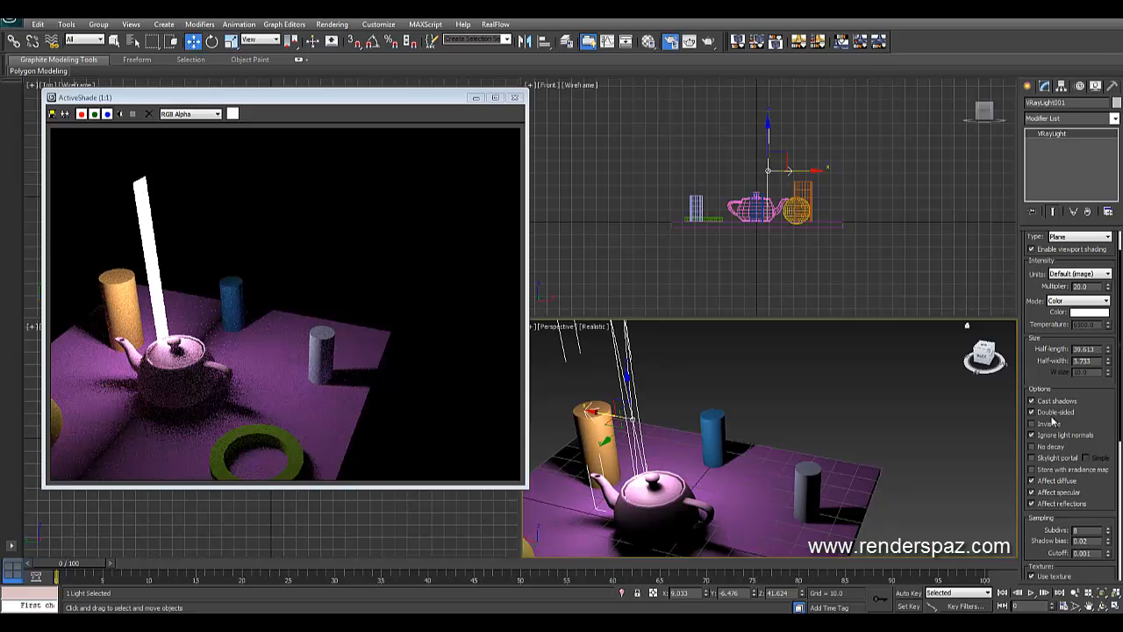
{"action": "left_click", "coordinate": [1053, 416]}
{"action": "left_click", "coordinate": [1052, 416]}
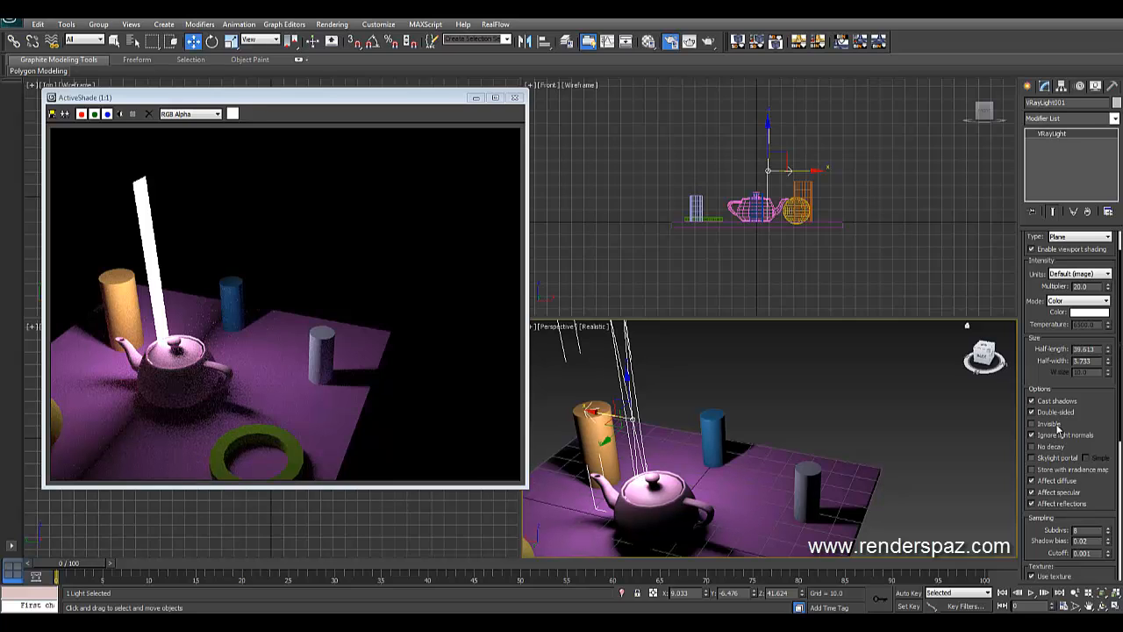
Make the plane light invisible and move it along X to about -39.5, between the teapot and the white cylinder
{"action": "left_click", "coordinate": [1057, 426]}
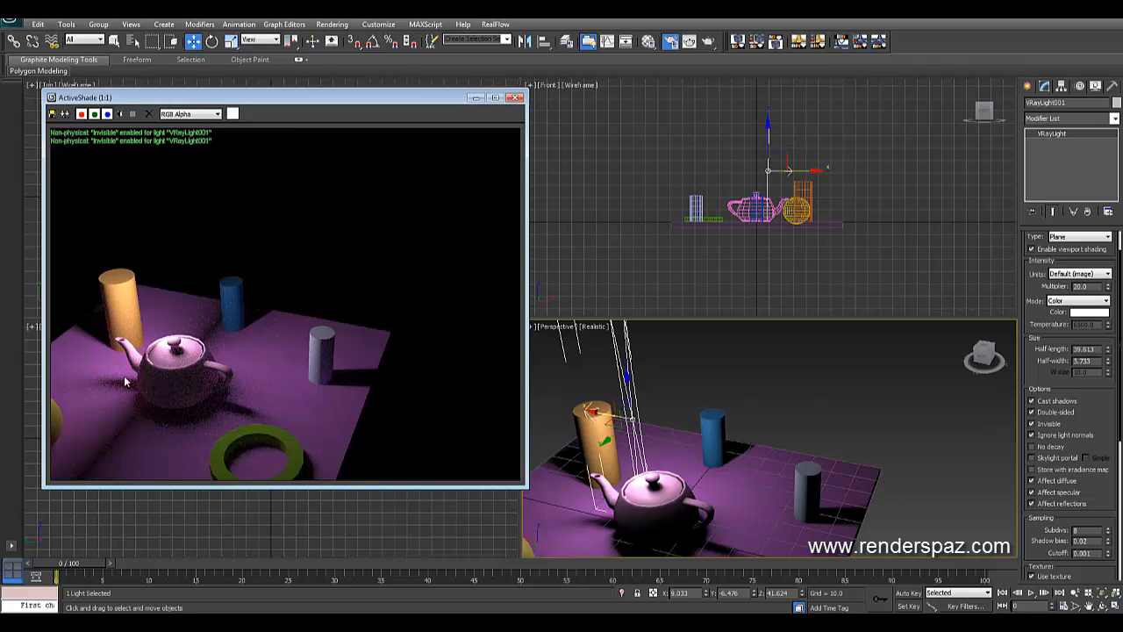
{"action": "left_click_drag", "start_coordinate": [596, 415], "coordinate": [729, 438]}
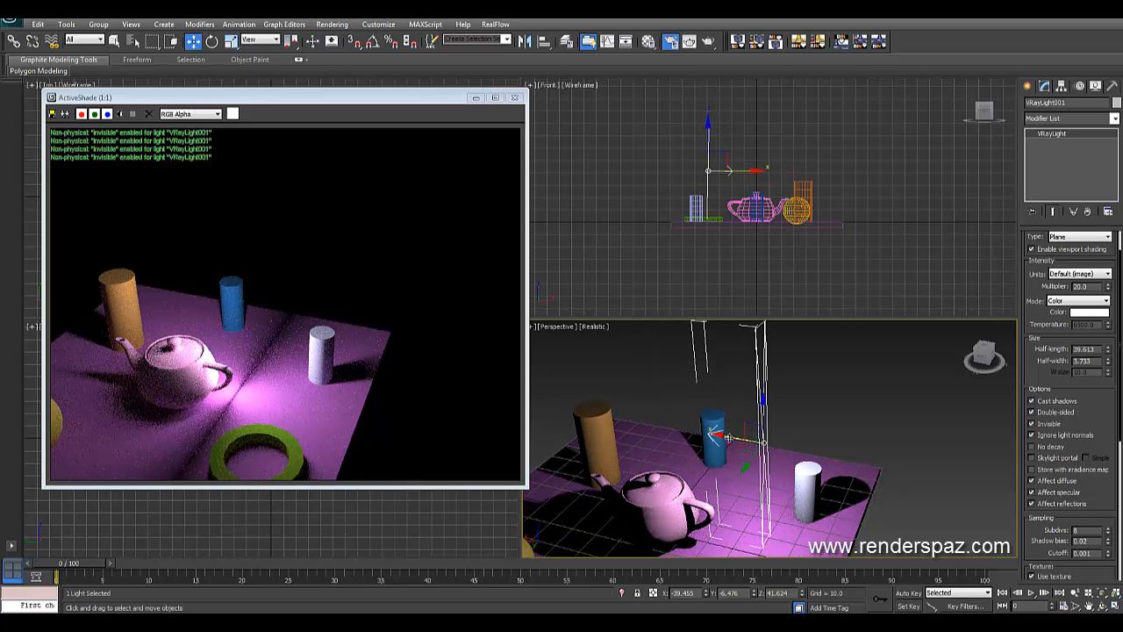
Tilt the plane light to about -49.8 degrees around Y and turn off its Invisible option
{"action": "middle_click_drag", "start_coordinate": [776, 496], "coordinate": [751, 360]}
{"action": "scroll", "coordinate": [747, 401], "scroll_direction": "down", "scroll_amount": 5}
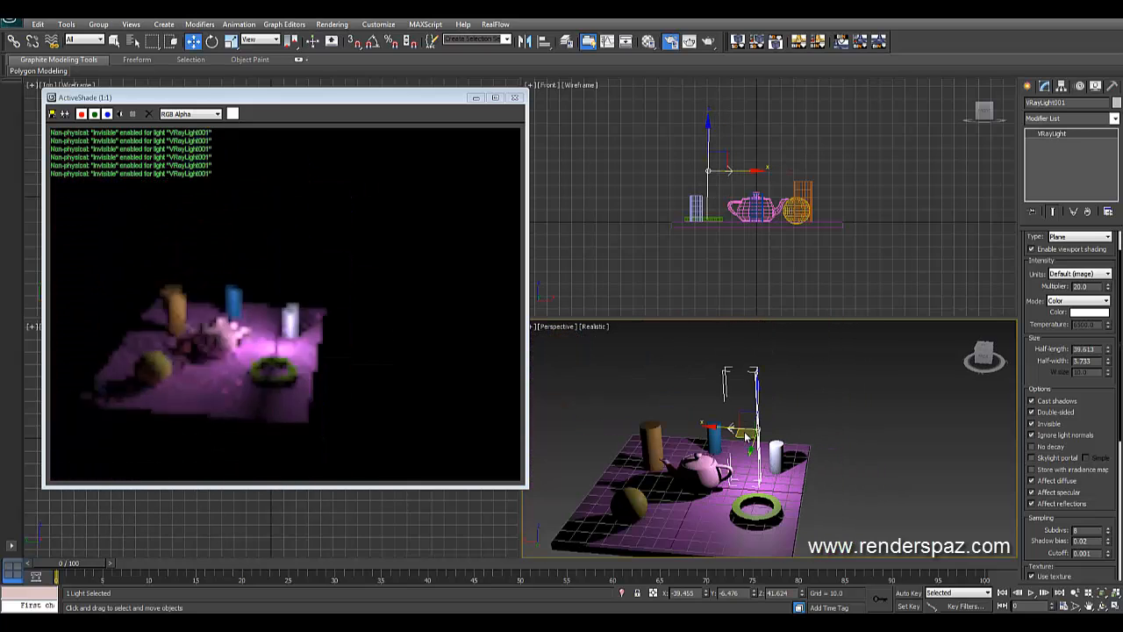
{"action": "left_click", "coordinate": [211, 41]}
{"action": "left_click_drag", "start_coordinate": [753, 386], "coordinate": [689, 343]}
{"action": "middle_click_drag", "start_coordinate": [649, 458], "coordinate": [718, 469], "text": "alt"}
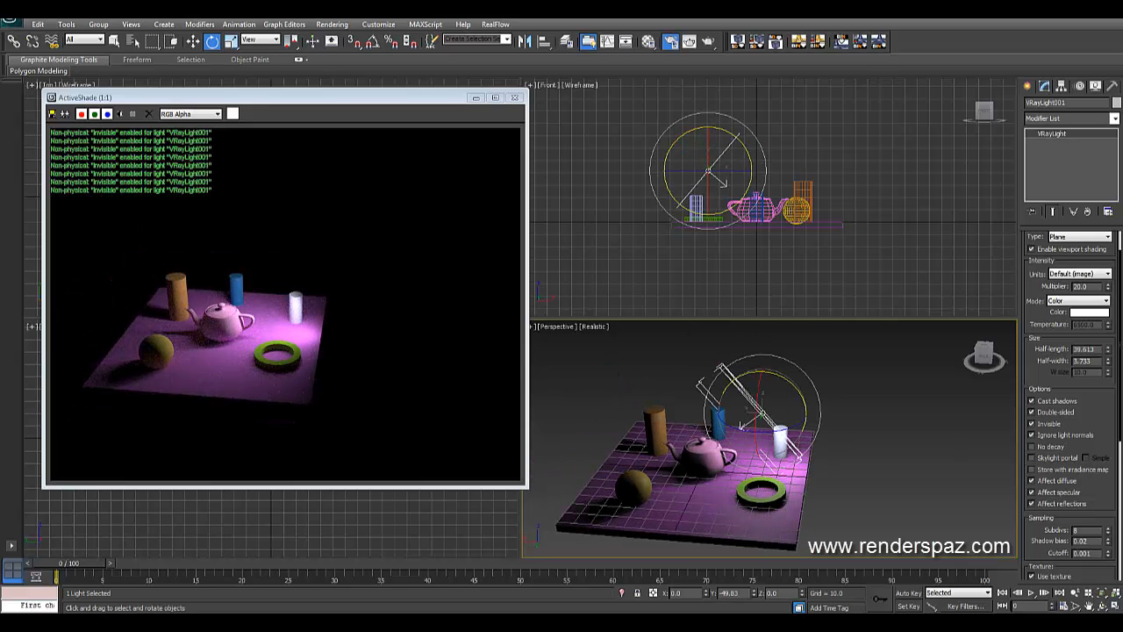
{"action": "left_click", "coordinate": [1033, 424]}
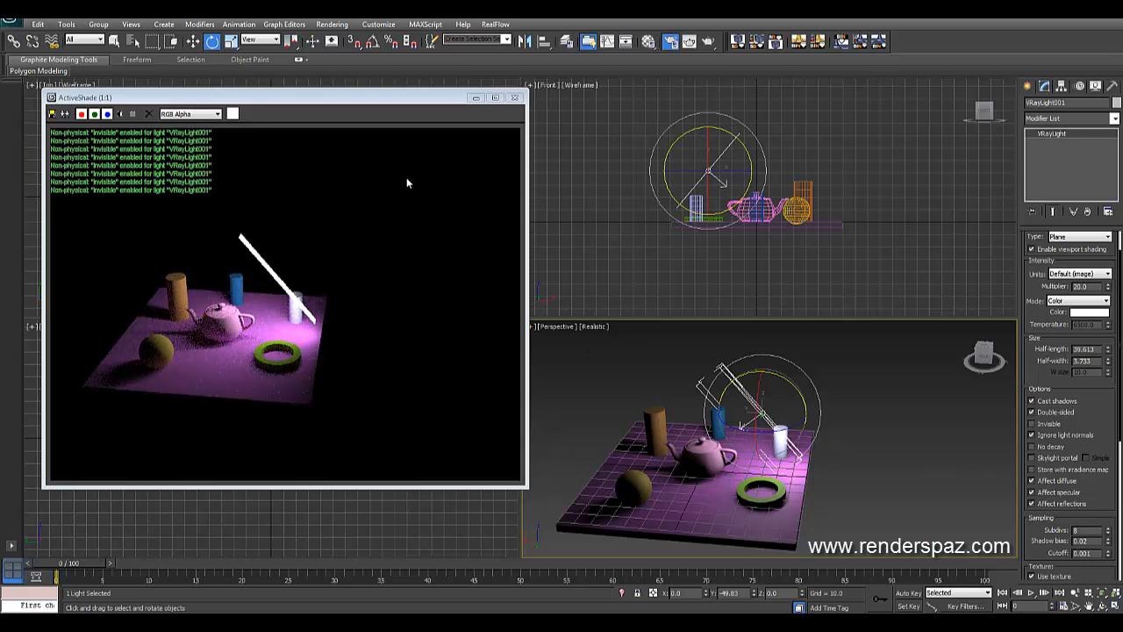
Disable the warnings for non-physical settings and unsupported features in the V-Ray RT ActiveShade render setup
{"action": "key", "text": "F10"}
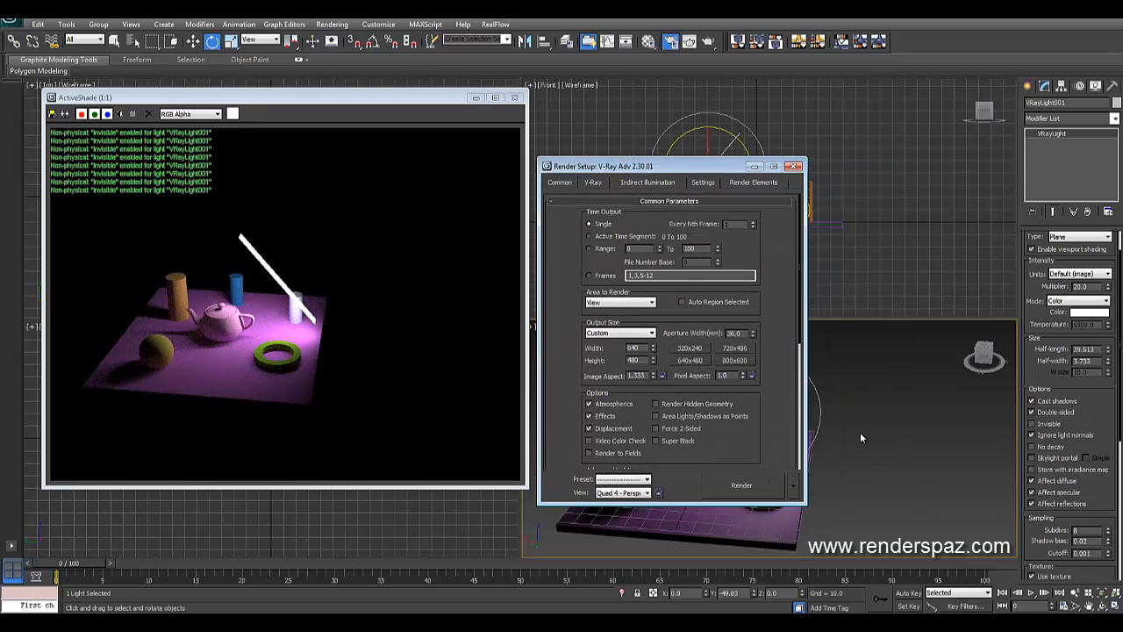
{"action": "left_click", "coordinate": [793, 485]}
{"action": "left_click", "coordinate": [833, 535]}
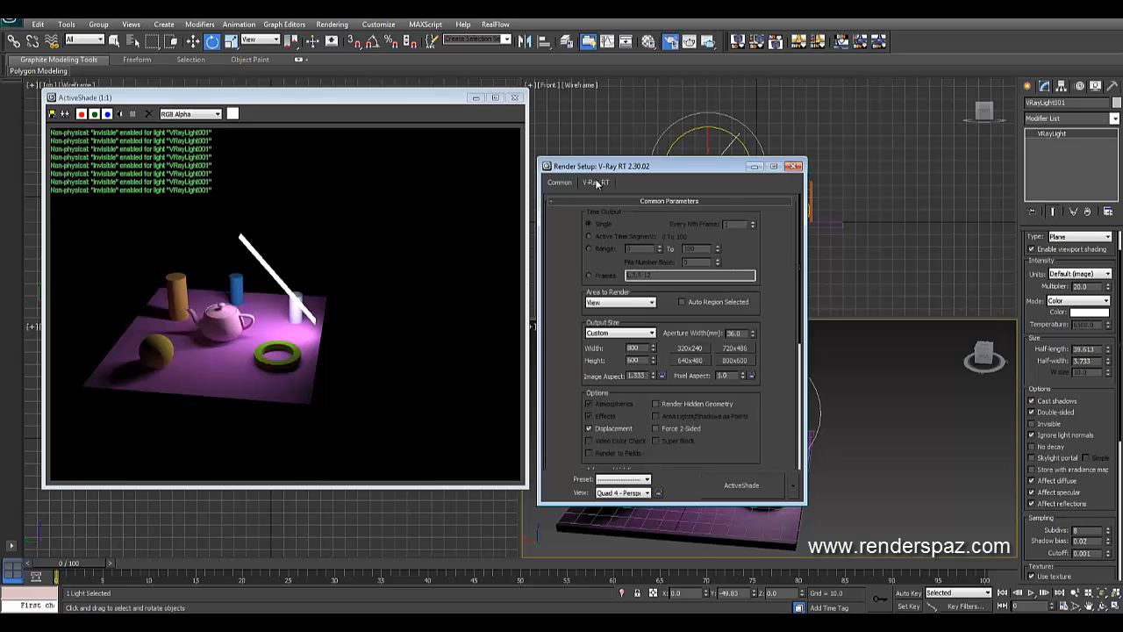
{"action": "left_click", "coordinate": [596, 183]}
{"action": "scroll", "coordinate": [572, 452], "scroll_direction": "down", "scroll_amount": 5}
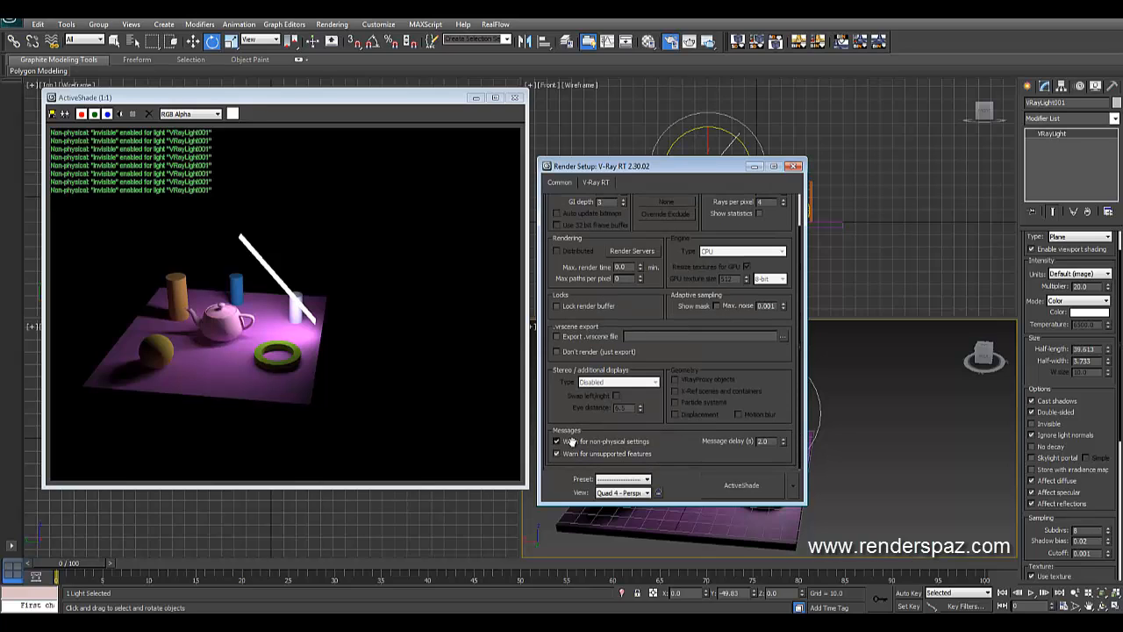
{"action": "left_click", "coordinate": [570, 442]}
{"action": "left_click", "coordinate": [572, 454]}
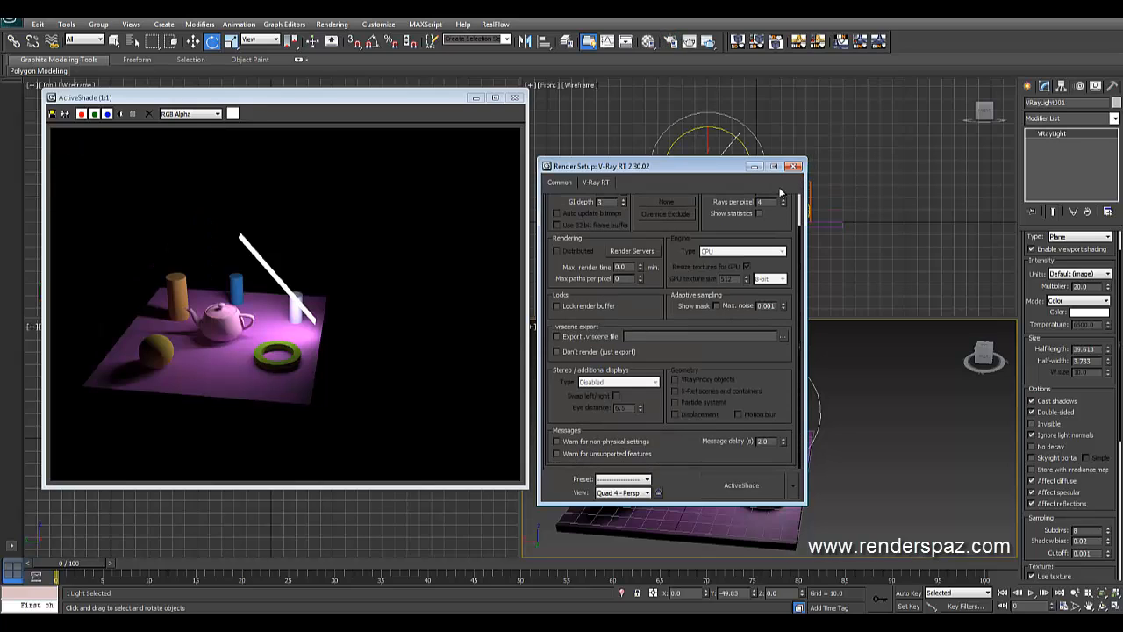
{"action": "left_click", "coordinate": [795, 165]}
Try the No decay option on the plane light in a closer view of the objects and turn it back off
{"action": "middle_click_drag", "start_coordinate": [879, 516], "coordinate": [897, 514]}
{"action": "scroll", "coordinate": [897, 514], "scroll_direction": "up", "scroll_amount": 5}
{"action": "scroll", "coordinate": [790, 487], "scroll_direction": "down", "scroll_amount": 3}
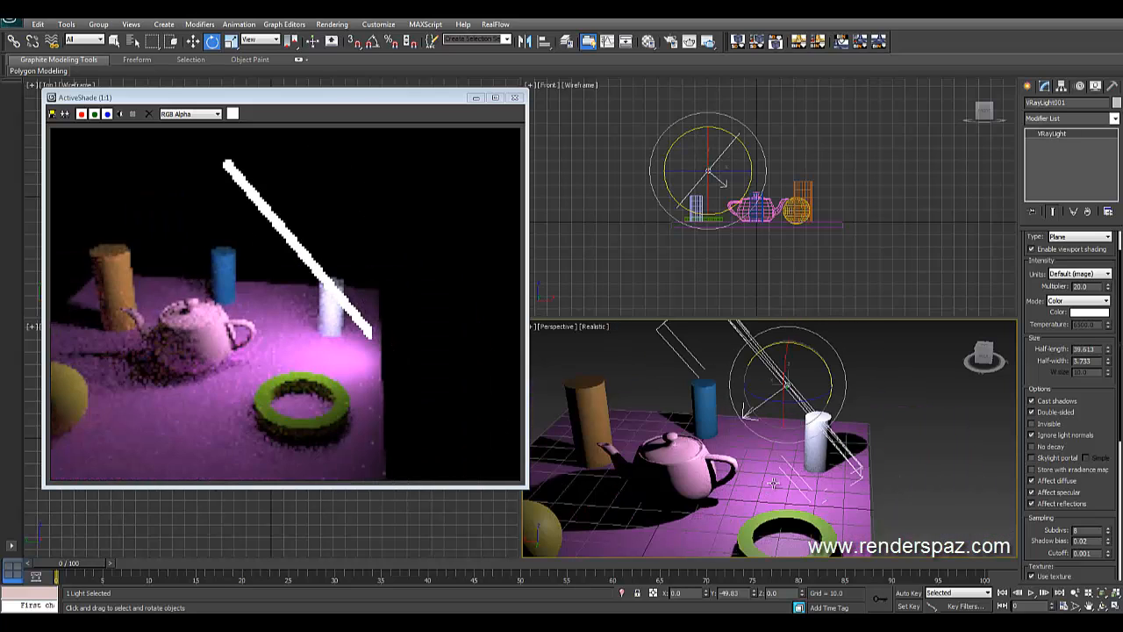
{"action": "middle_click_drag", "start_coordinate": [746, 487], "coordinate": [842, 454]}
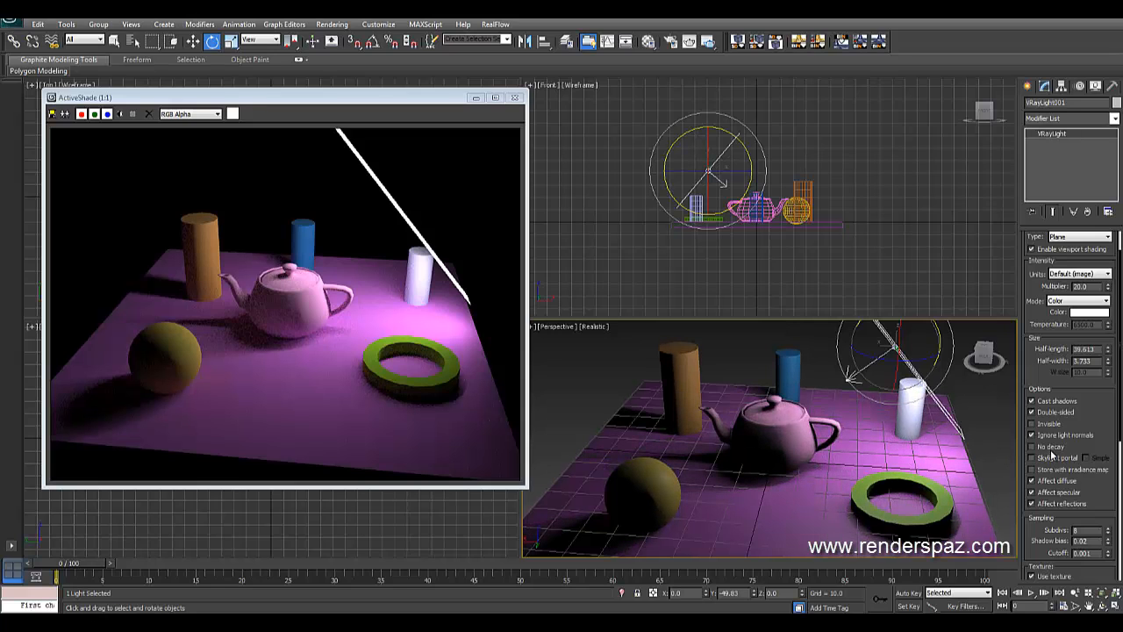
{"action": "left_click", "coordinate": [1041, 452]}
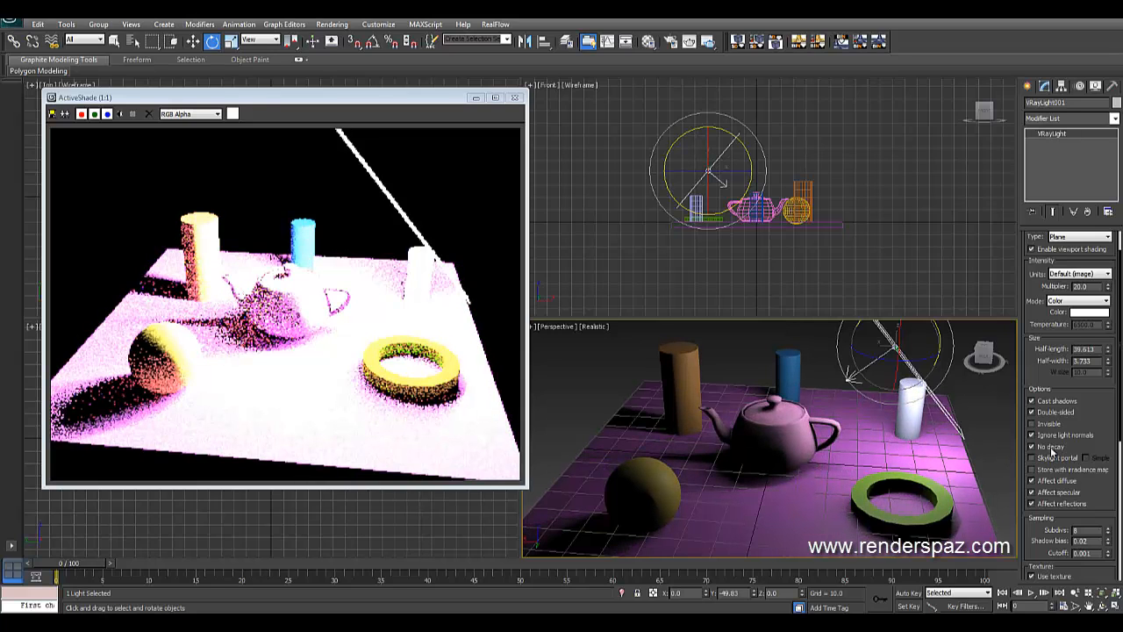
{"action": "left_click", "coordinate": [1038, 449]}
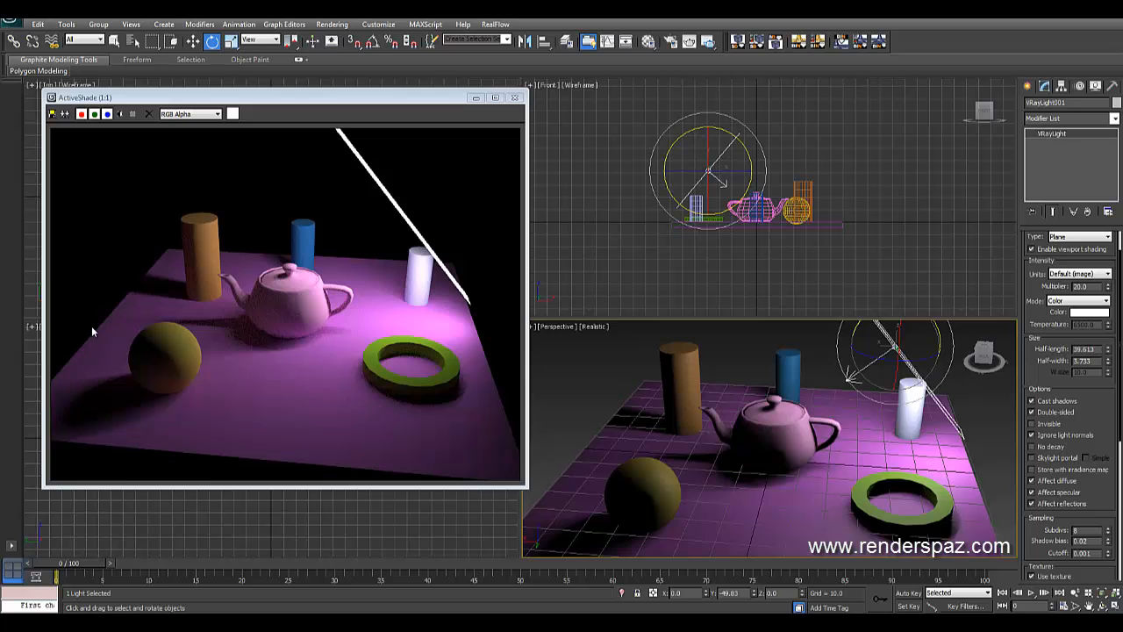
Enable No decay for the plane light and reduce its intensity multiplier to 1.0
{"action": "left_click", "coordinate": [1036, 449]}
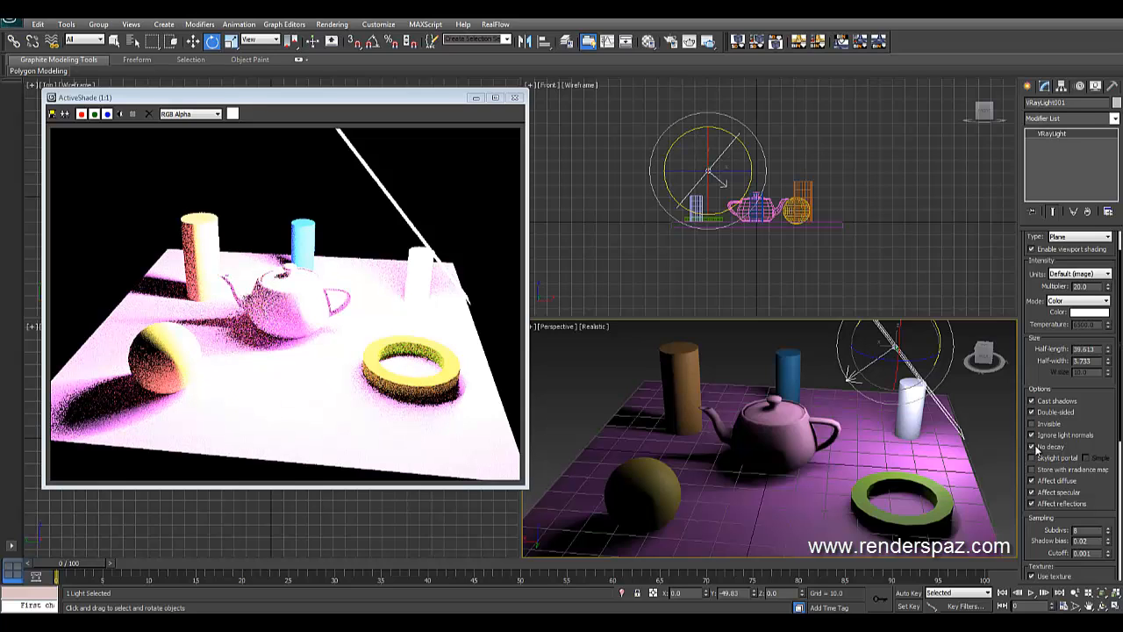
{"action": "left_click_drag", "start_coordinate": [1108, 288], "coordinate": [1115, 303]}
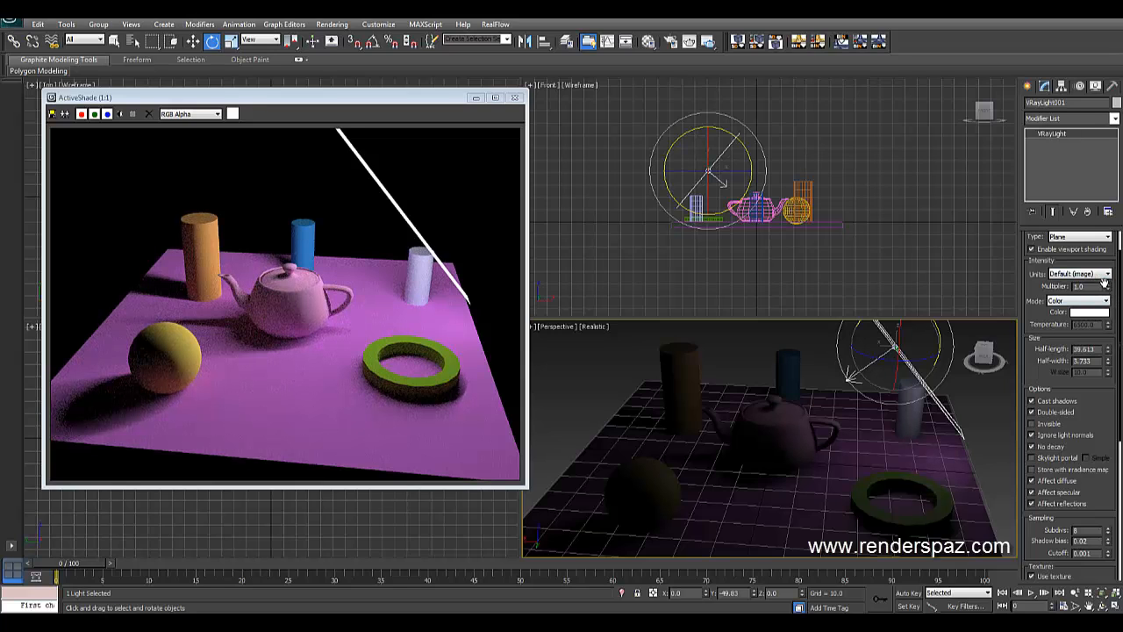
Raise the plane light's intensity multiplier to 9.0 and turn off its No decay option
{"action": "left_click_drag", "start_coordinate": [1109, 288], "coordinate": [1109, 282]}
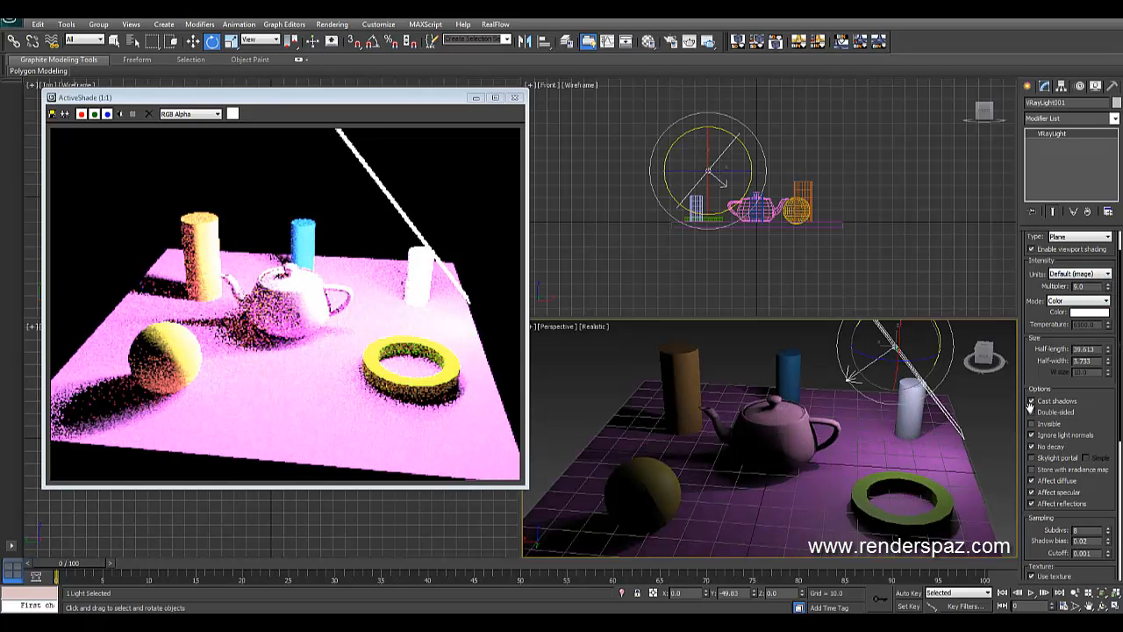
{"action": "left_click", "coordinate": [1033, 468]}
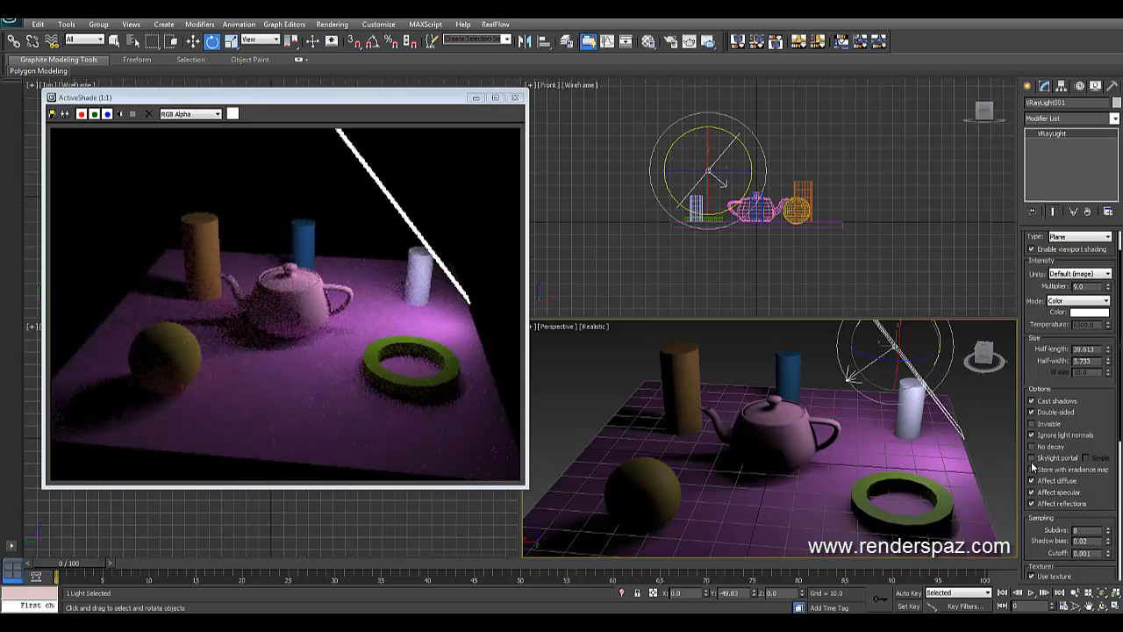
{"action": "left_click", "coordinate": [1033, 458]}
{"action": "left_click", "coordinate": [1033, 459]}
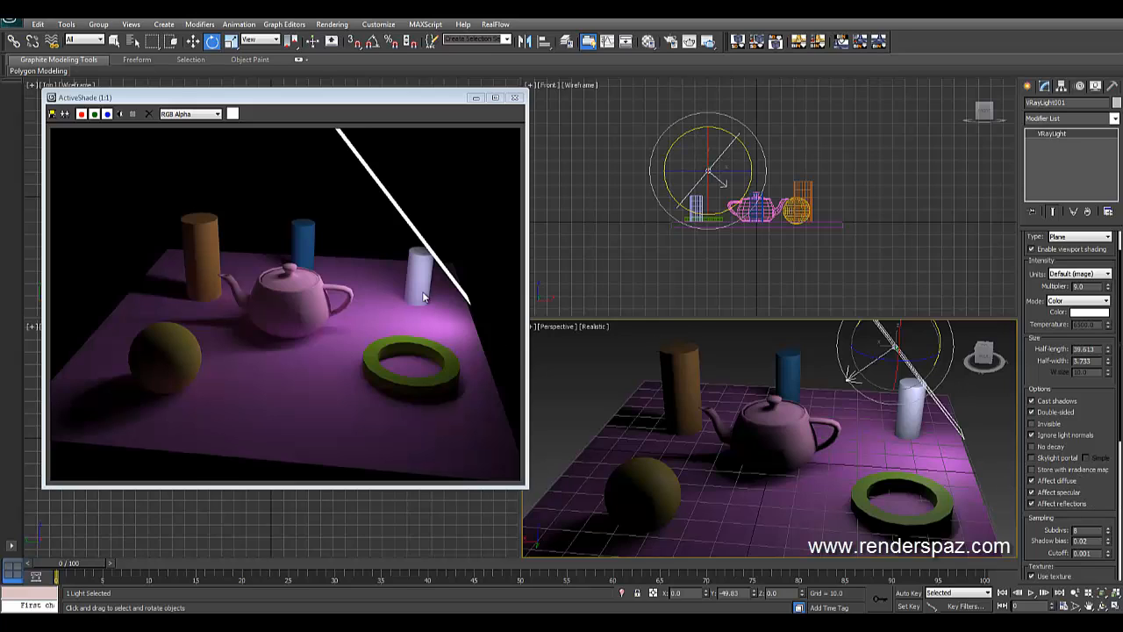
Turn off the plane light's Affect diffuse option
{"action": "middle_click", "coordinate": [356, 346]}
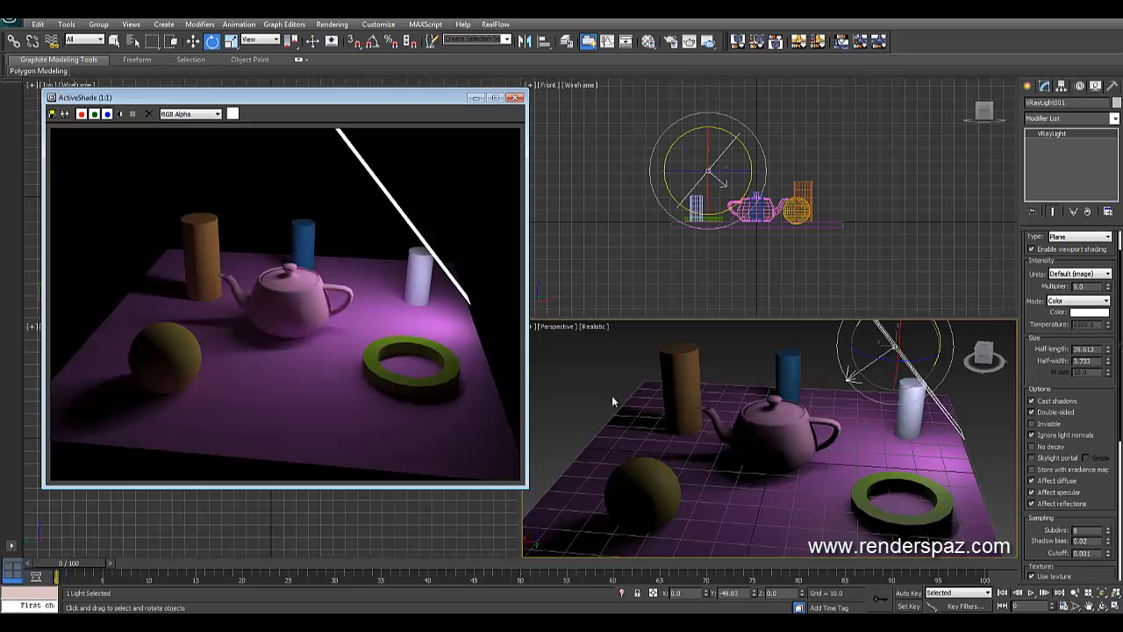
{"action": "left_click", "coordinate": [1074, 441]}
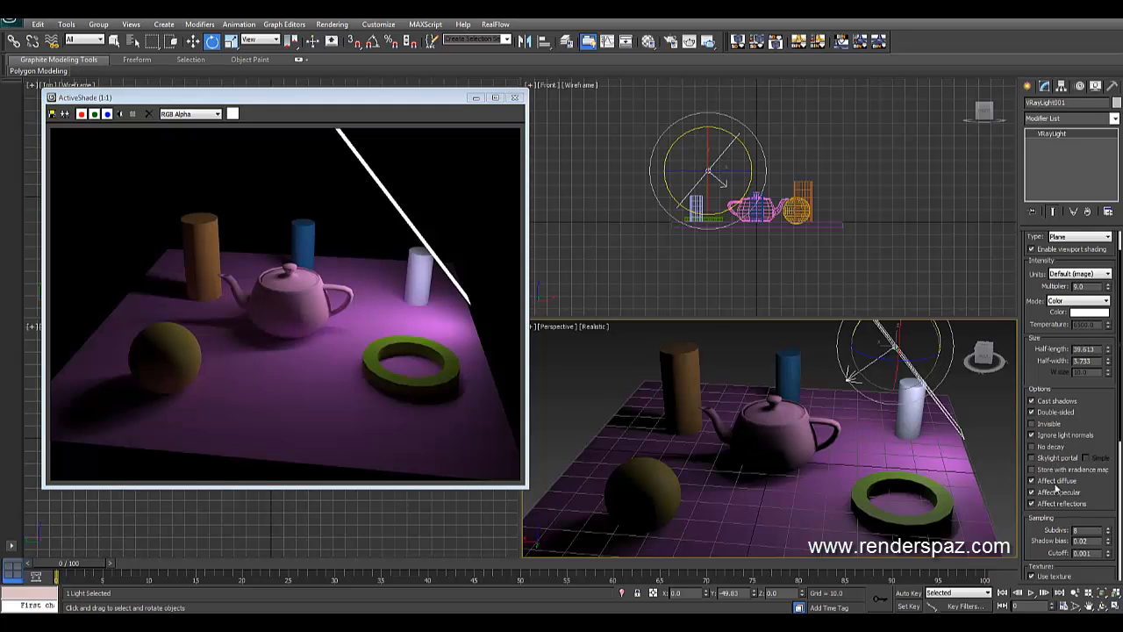
{"action": "left_click", "coordinate": [1050, 484]}
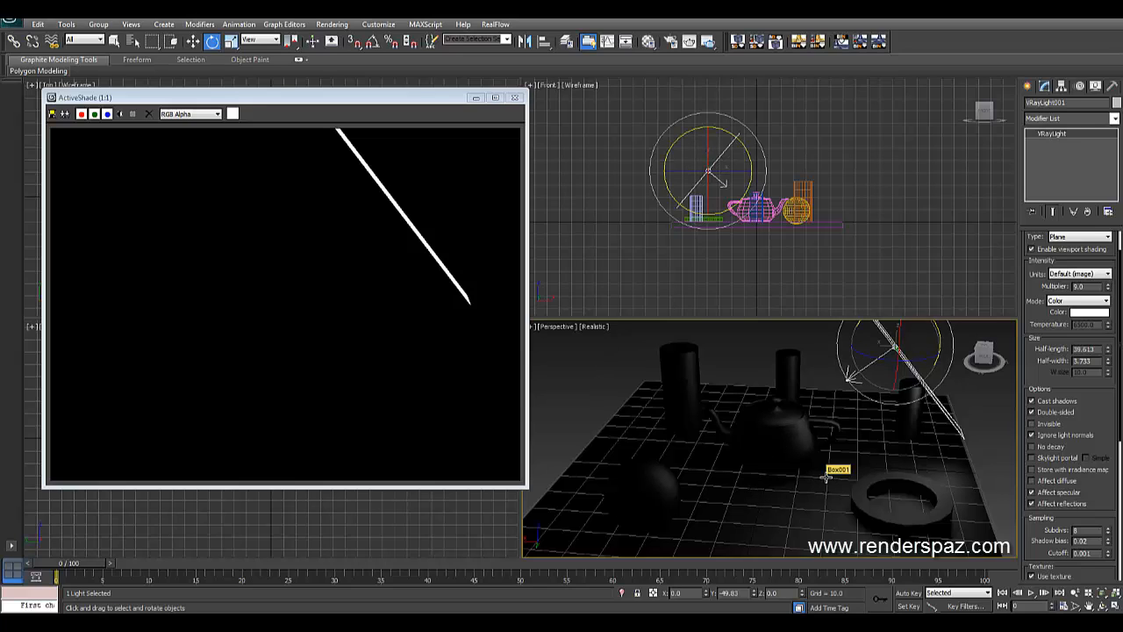
Change the first sample material to a VRayMtl and assign it to the teapot
{"action": "left_click", "coordinate": [748, 427]}
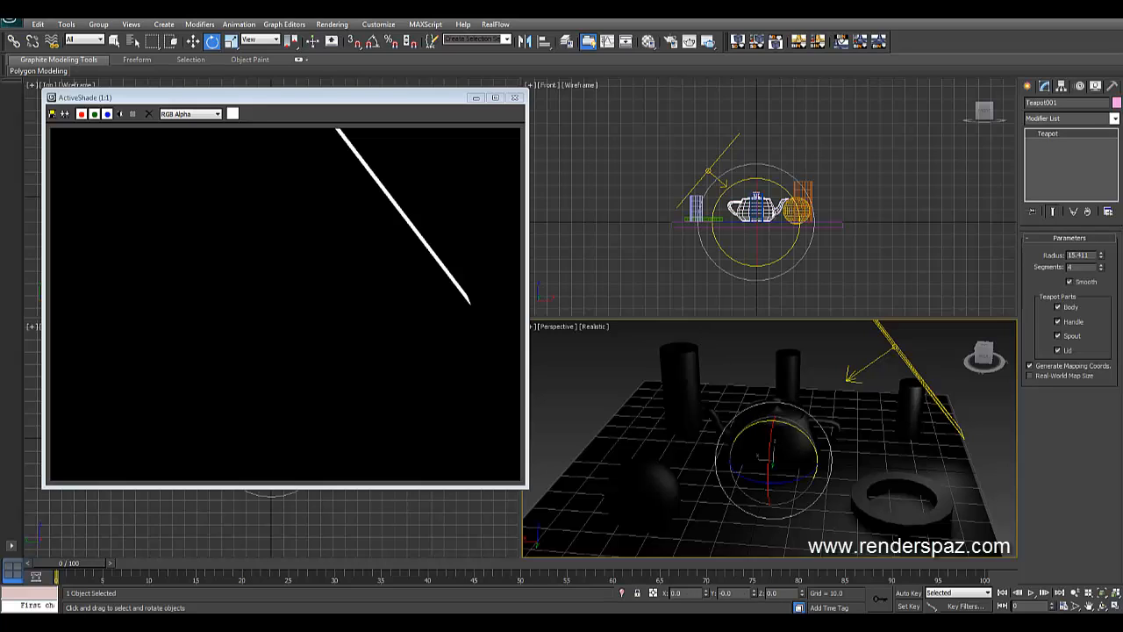
{"action": "left_click", "coordinate": [192, 42]}
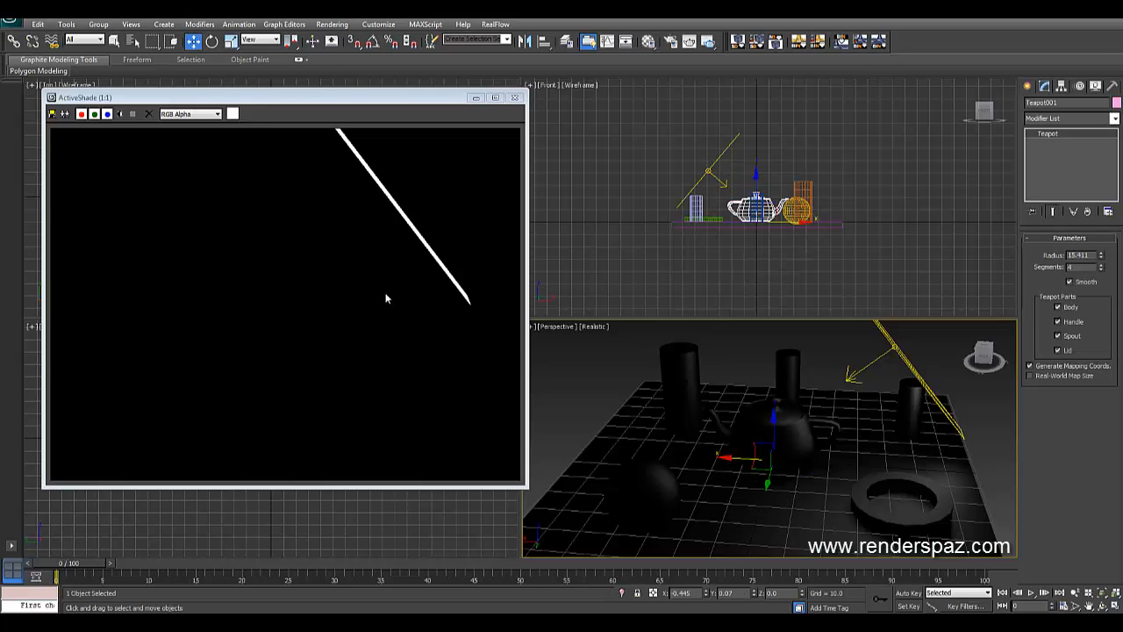
{"action": "key", "text": "m"}
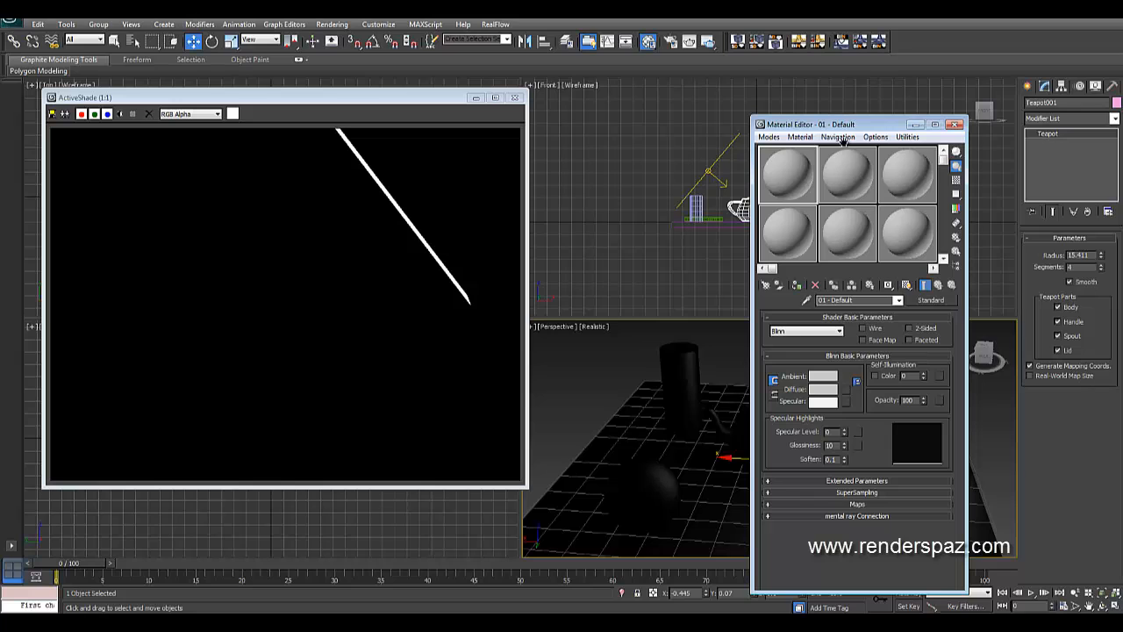
{"action": "left_click_drag", "start_coordinate": [840, 124], "coordinate": [808, 108]}
{"action": "left_click", "coordinate": [922, 284]}
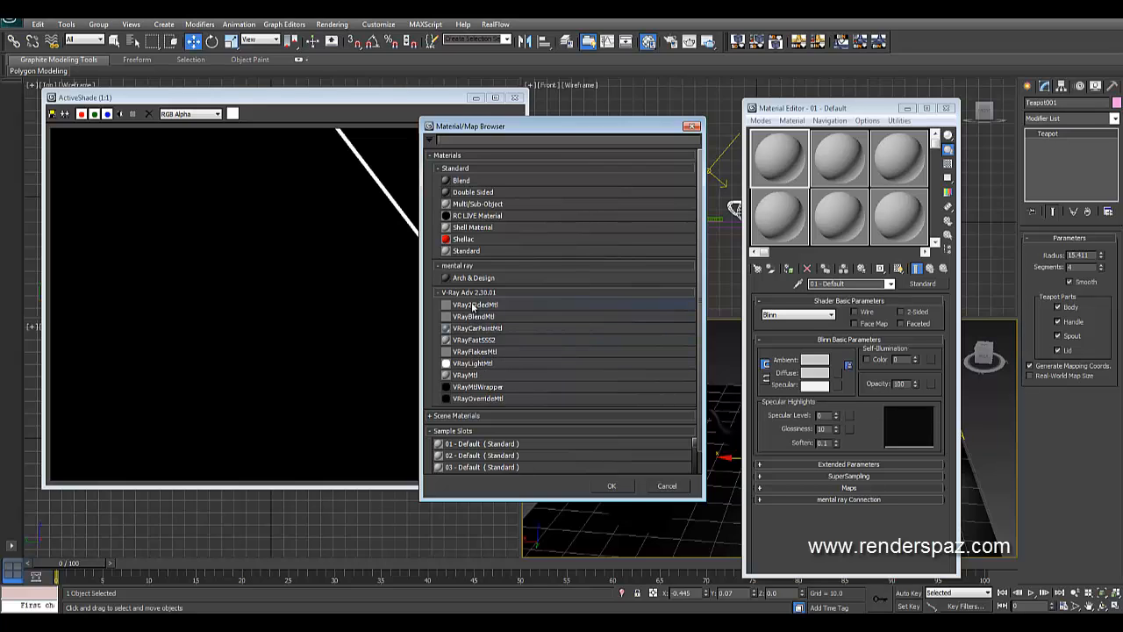
{"action": "double_click", "coordinate": [470, 375]}
{"action": "left_click_drag", "start_coordinate": [790, 108], "coordinate": [967, 134]}
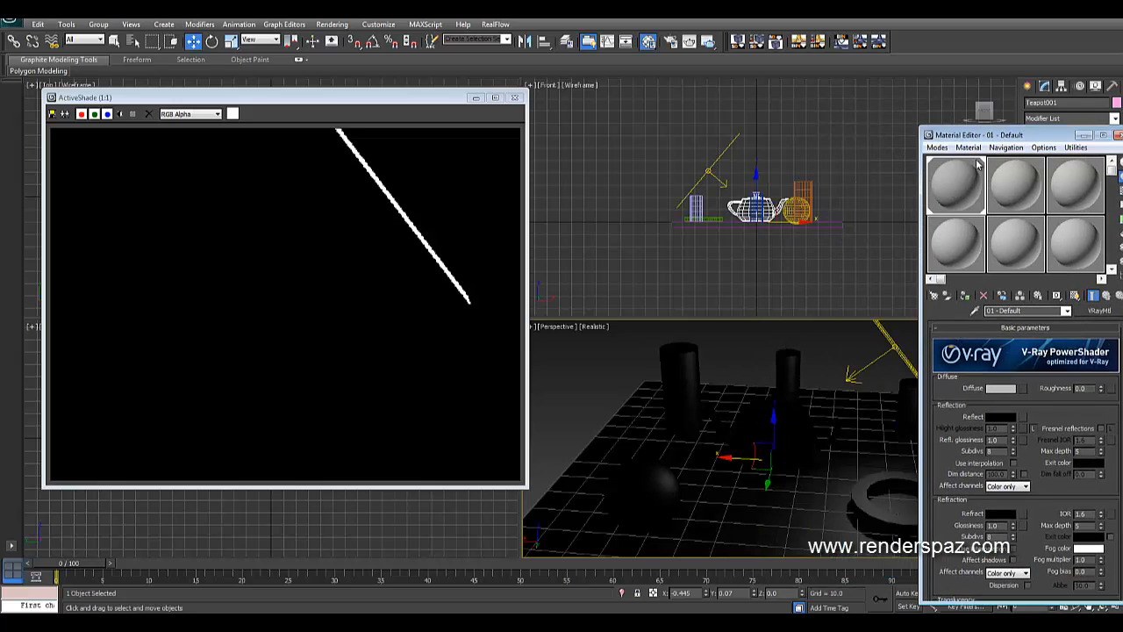
{"action": "left_click_drag", "start_coordinate": [993, 136], "coordinate": [765, 90]}
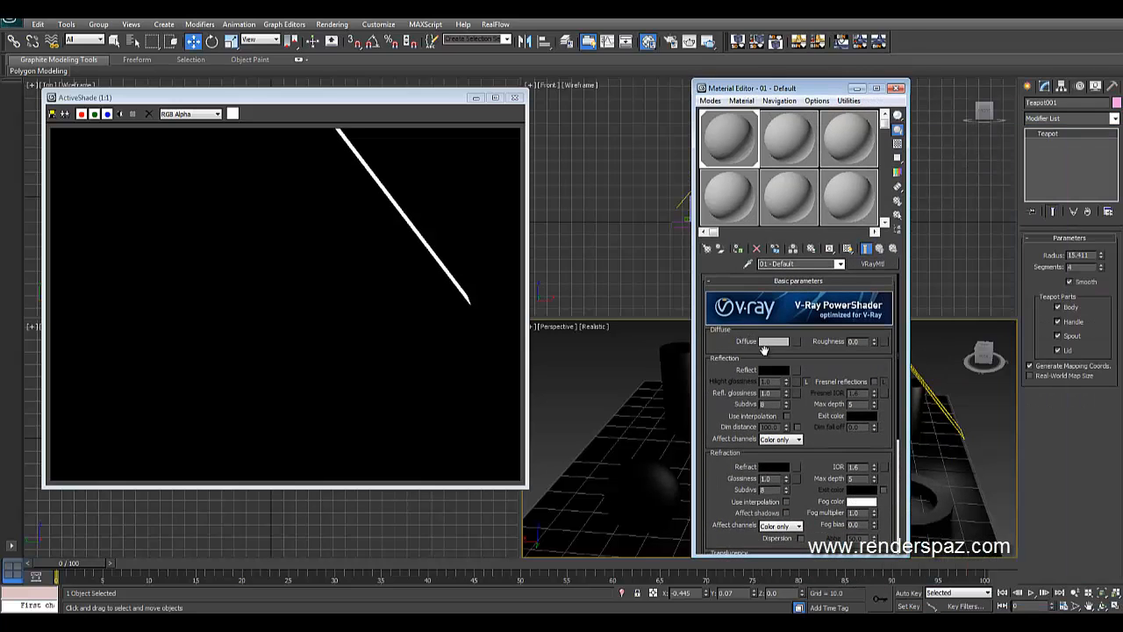
{"action": "left_click_drag", "start_coordinate": [807, 89], "coordinate": [996, 144]}
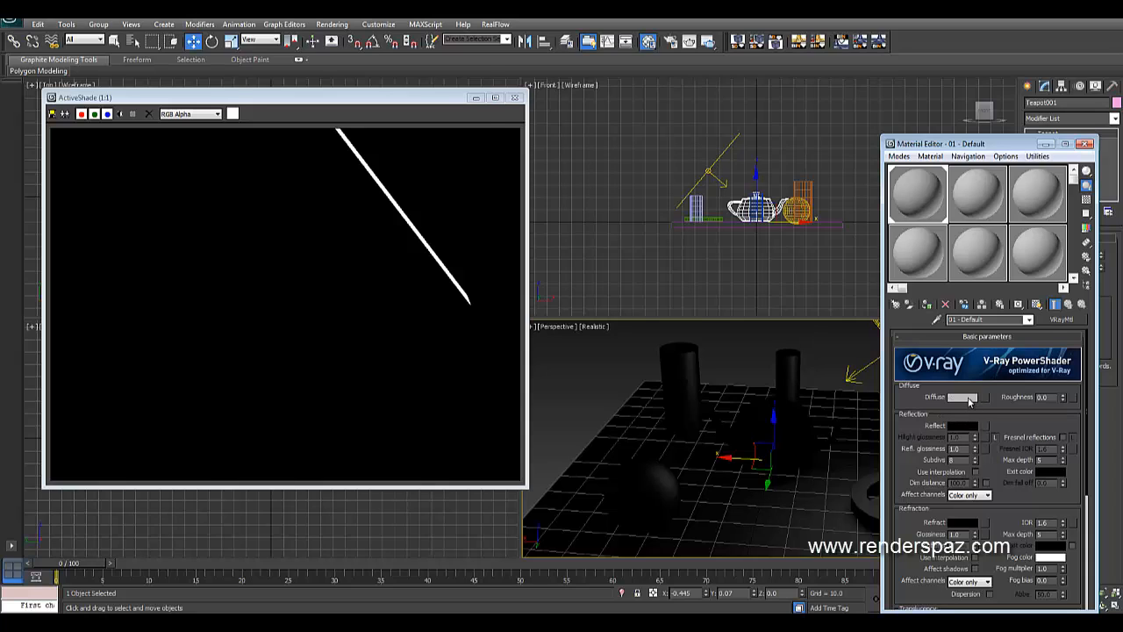
Set the teapot material's diffuse colour to a saturated yellow and close the material editor
{"action": "left_click", "coordinate": [969, 401]}
{"action": "left_click_drag", "start_coordinate": [294, 83], "coordinate": [300, 82]}
{"action": "left_click_drag", "start_coordinate": [339, 122], "coordinate": [341, 117]}
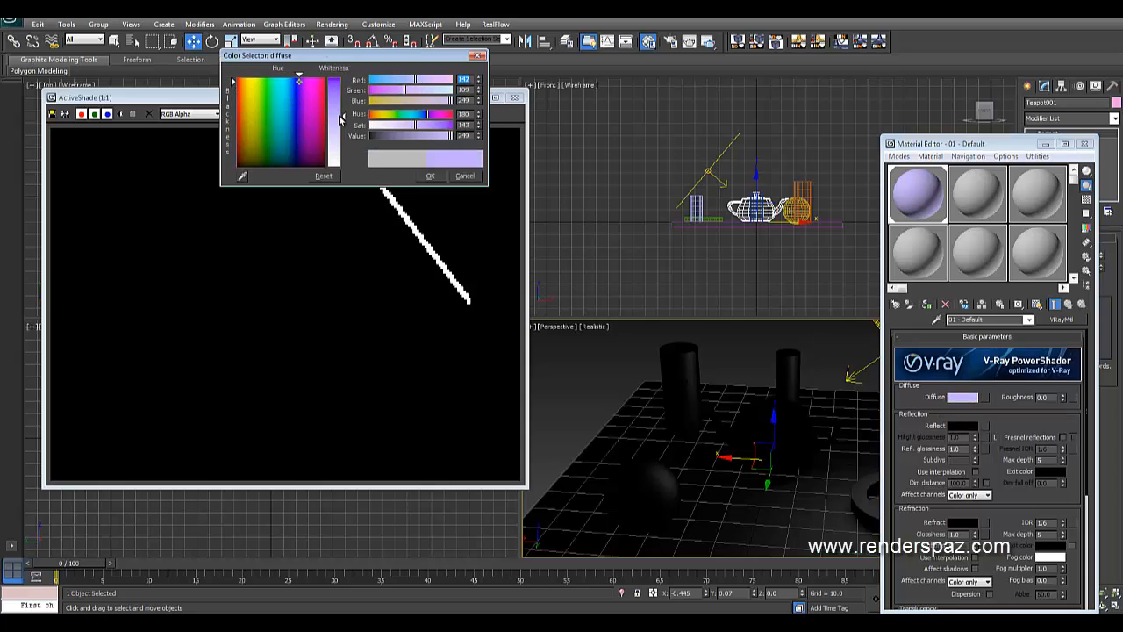
{"action": "left_click_drag", "start_coordinate": [300, 81], "coordinate": [253, 85]}
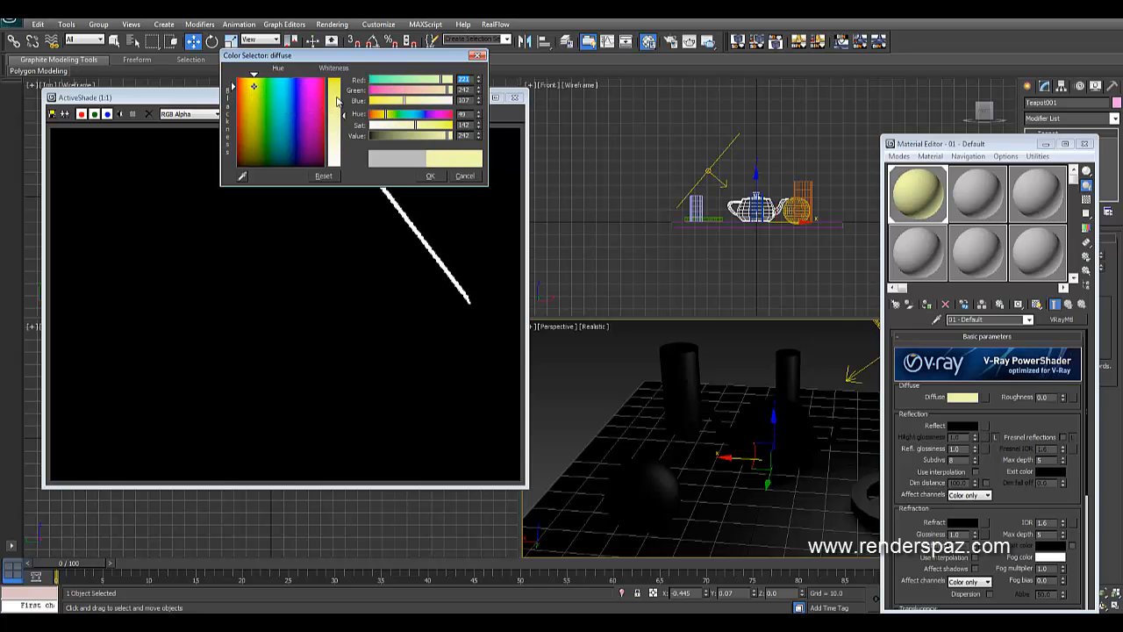
{"action": "left_click_drag", "start_coordinate": [337, 101], "coordinate": [337, 80]}
{"action": "left_click", "coordinate": [430, 175]}
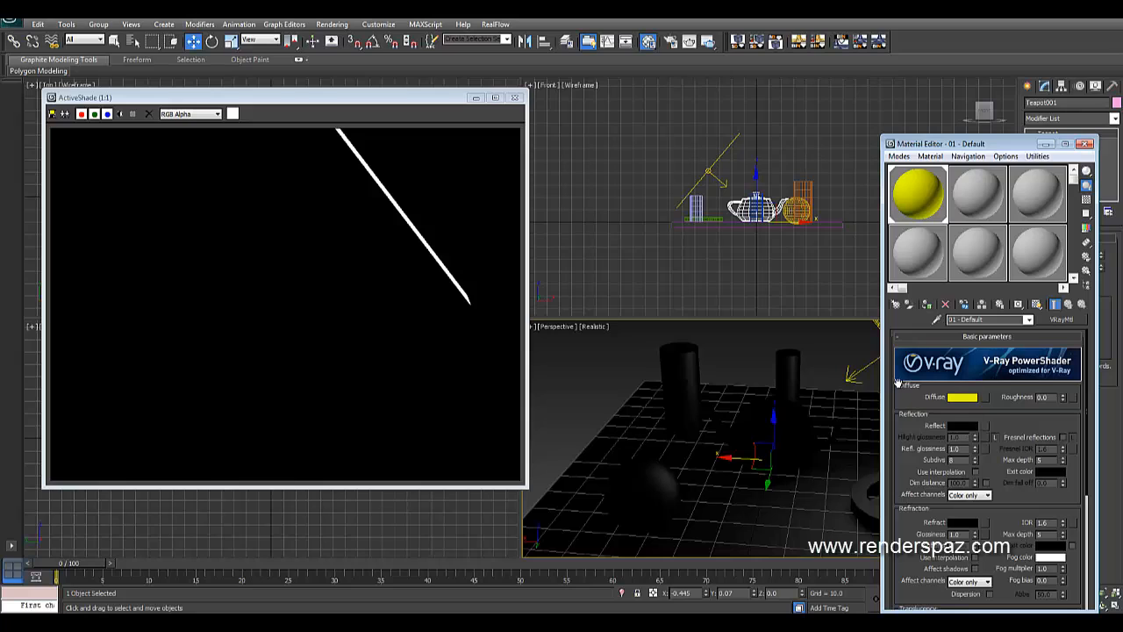
{"action": "left_click", "coordinate": [1086, 143]}
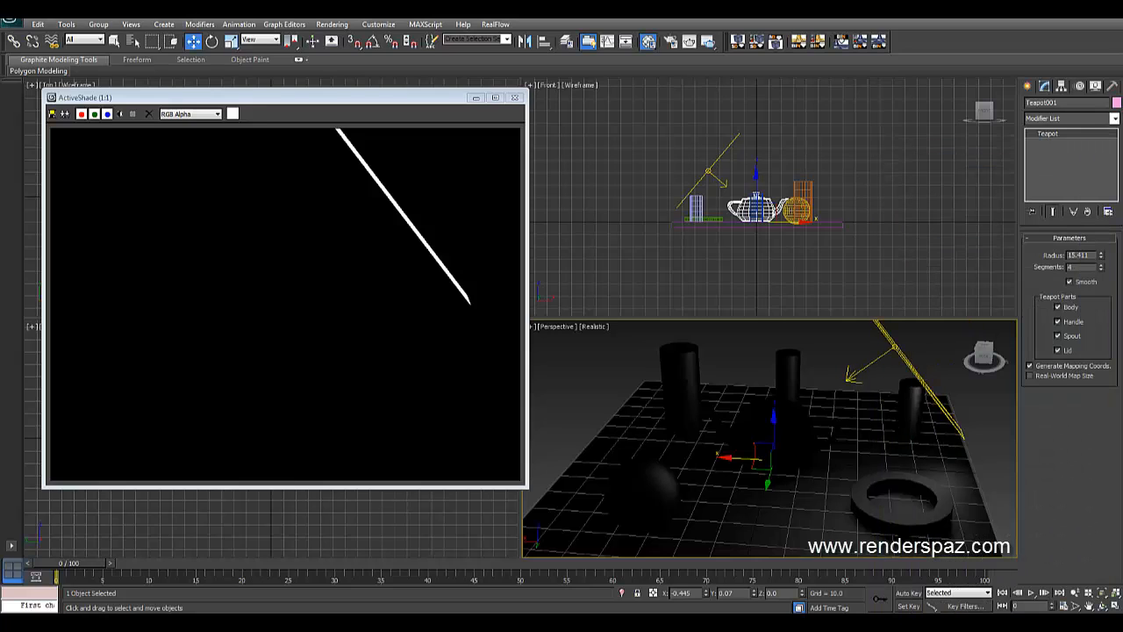
Turn the plane light's Affect diffuse option back on and toggle it off and on to compare the render
{"action": "left_click", "coordinate": [897, 351]}
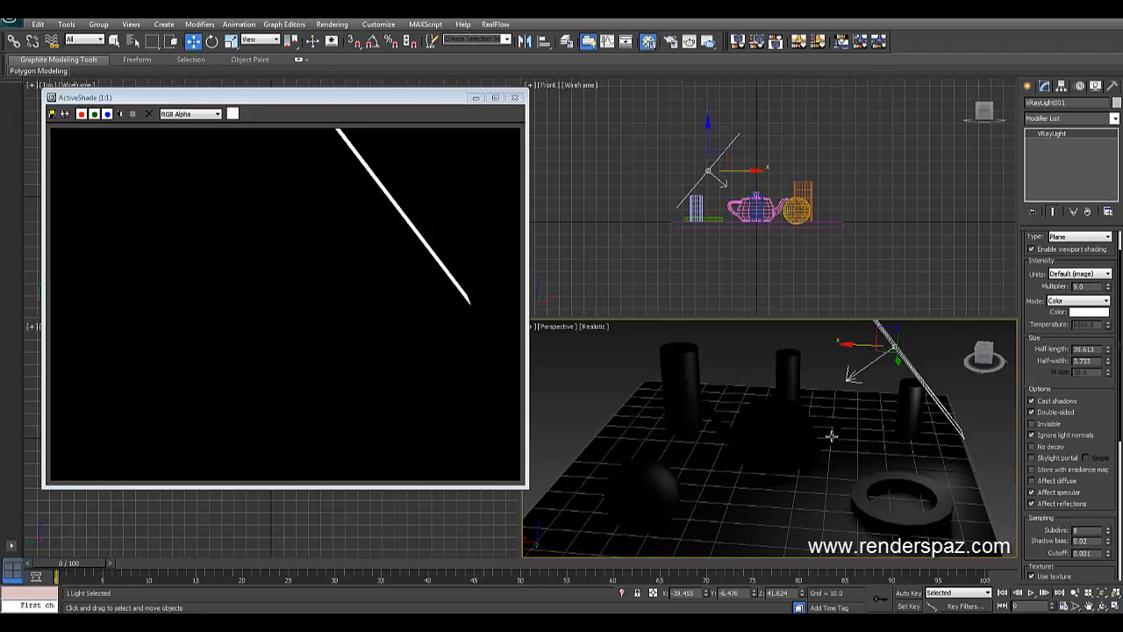
{"action": "left_click", "coordinate": [1037, 481]}
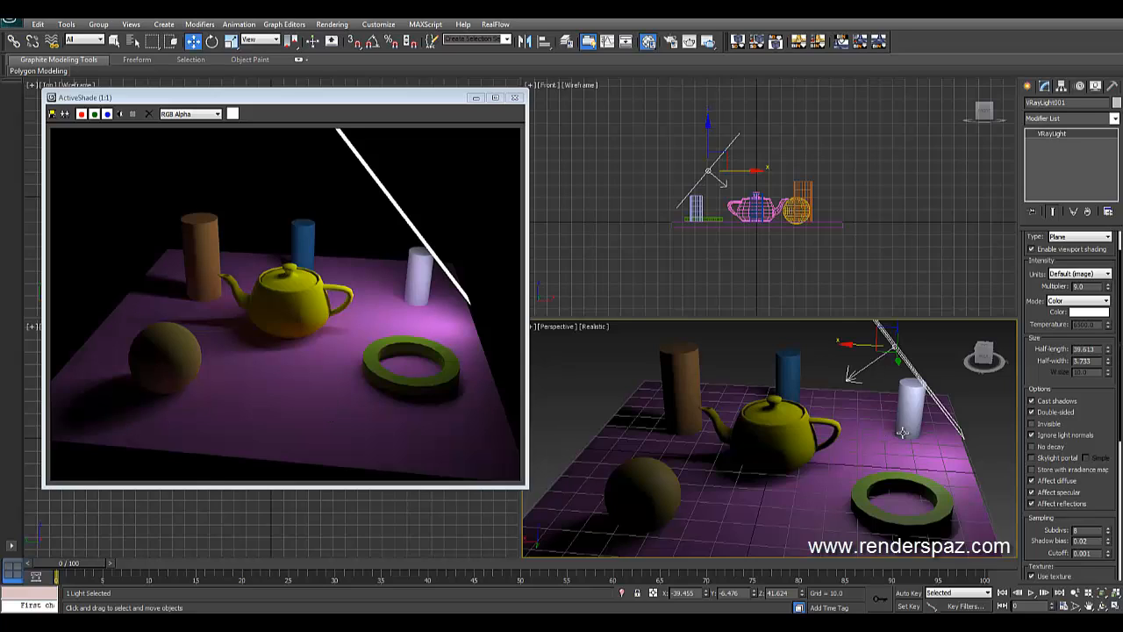
{"action": "left_click", "coordinate": [1047, 482]}
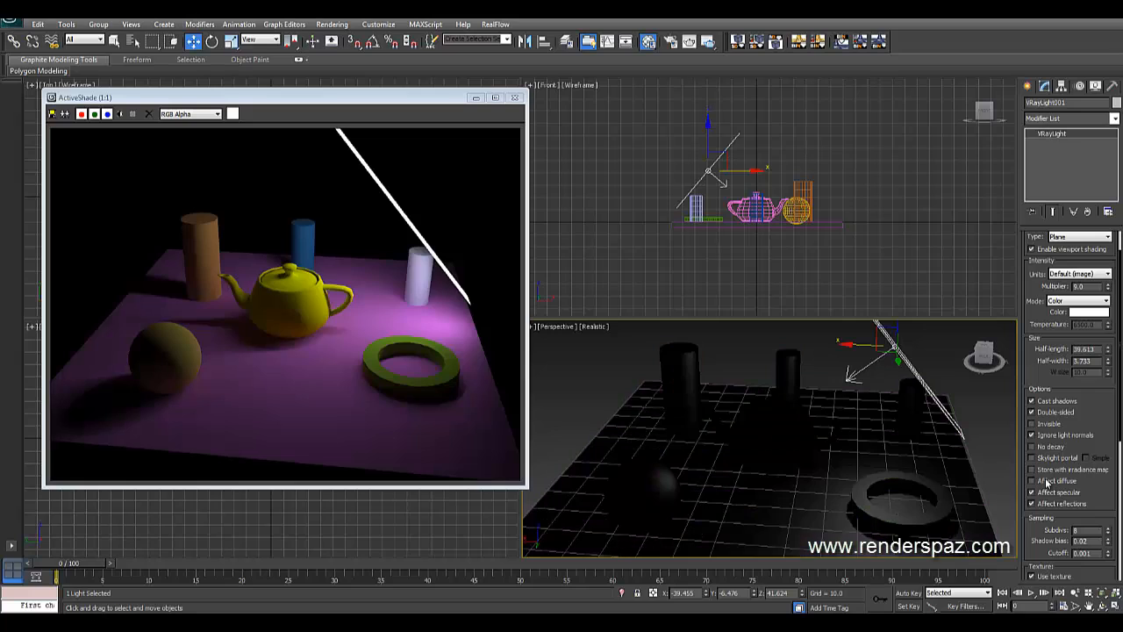
{"action": "left_click", "coordinate": [1045, 482]}
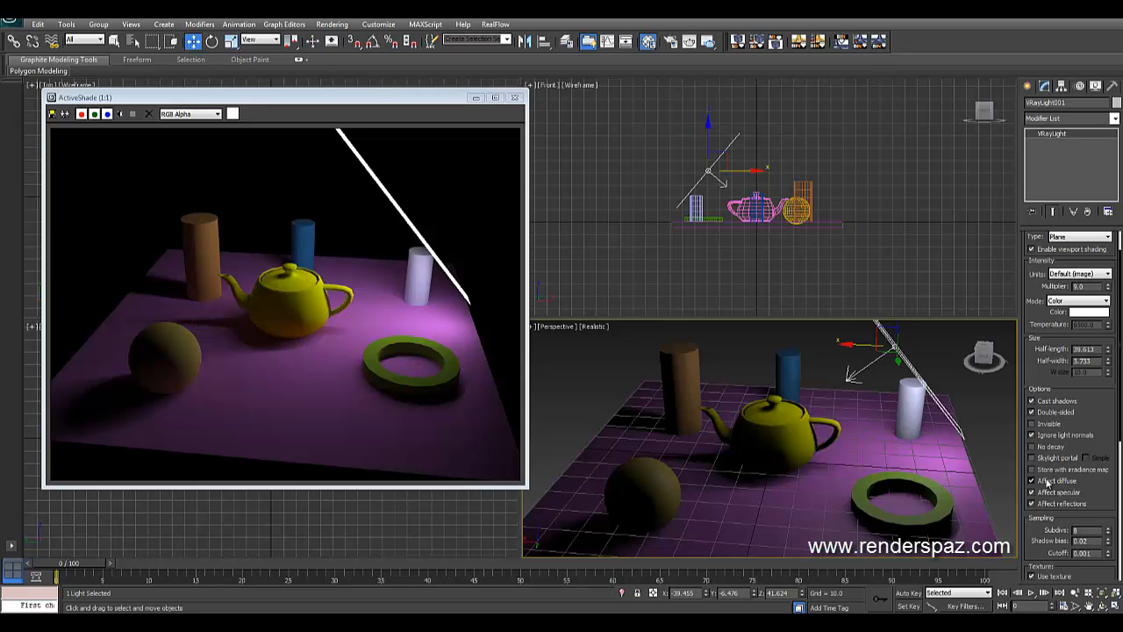
{"action": "left_click", "coordinate": [1045, 481]}
{"action": "left_click", "coordinate": [1046, 481]}
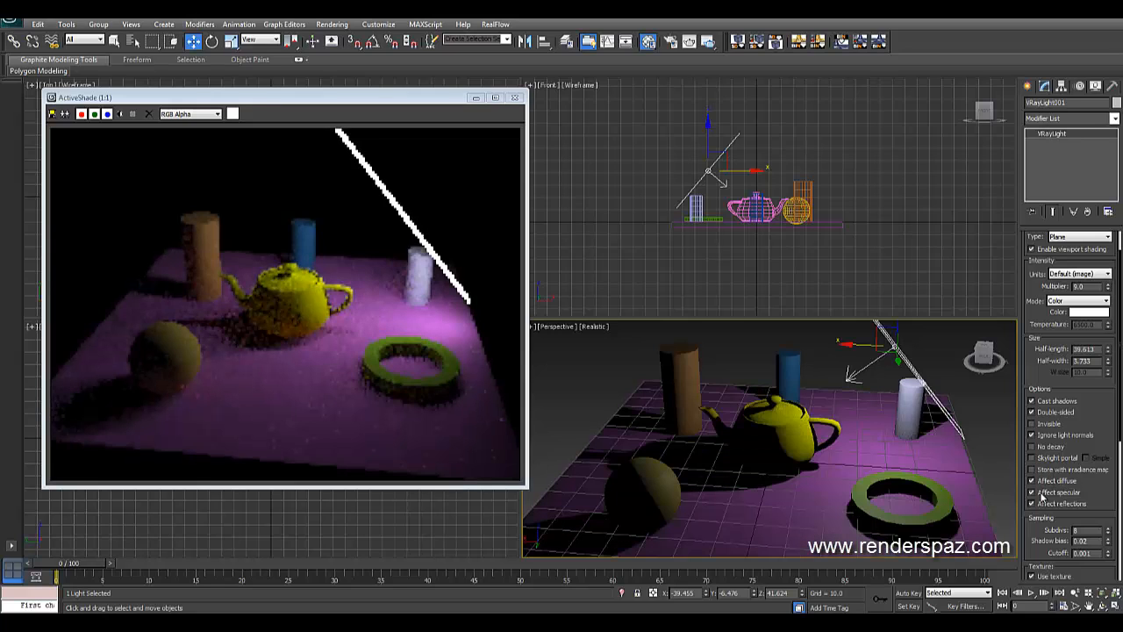
Try toggling the plane light's Affect specular option and inspect the teapot up close
{"action": "left_click", "coordinate": [395, 391]}
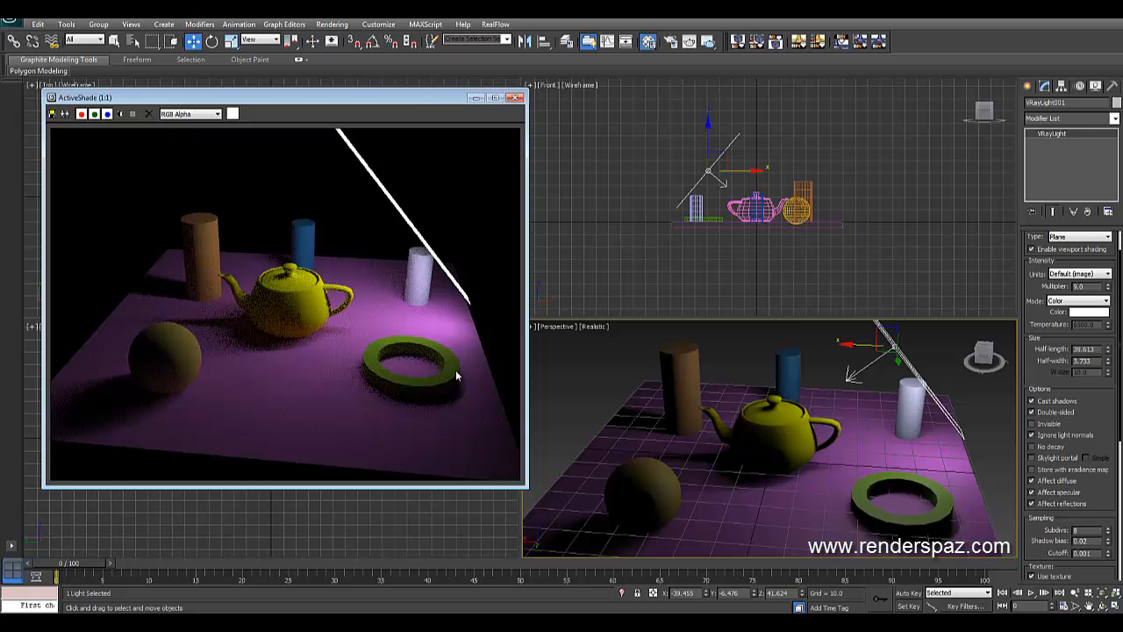
{"action": "left_click", "coordinate": [1032, 493]}
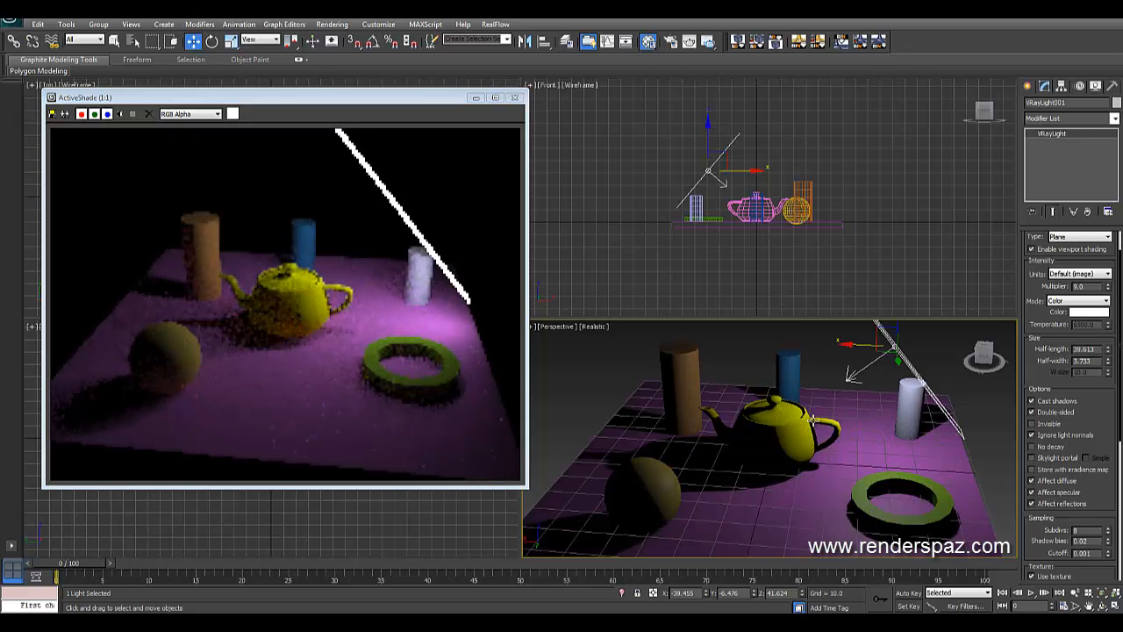
{"action": "scroll", "coordinate": [878, 465], "scroll_direction": "up", "scroll_amount": 6}
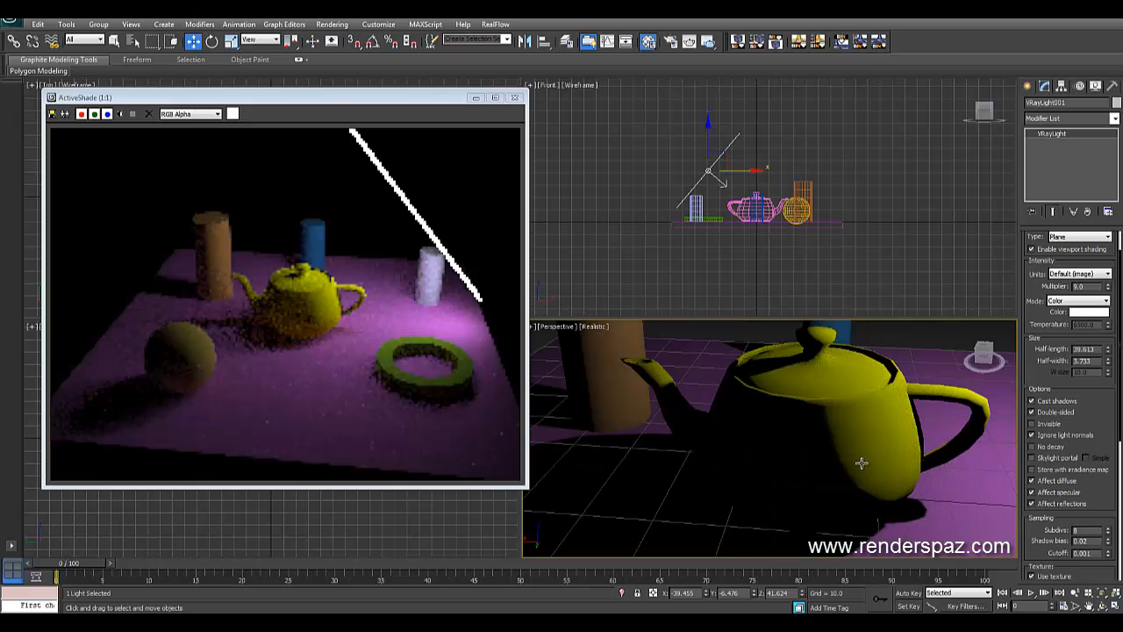
{"action": "mouse_move", "coordinate": [863, 463]}
{"action": "middle_mouse_down"}
{"action": "mouse_move", "coordinate": [848, 469]}
{"action": "mouse_move", "coordinate": [850, 452]}
{"action": "middle_mouse_up"}
{"action": "scroll", "coordinate": [846, 454], "scroll_direction": "down", "scroll_amount": 6}
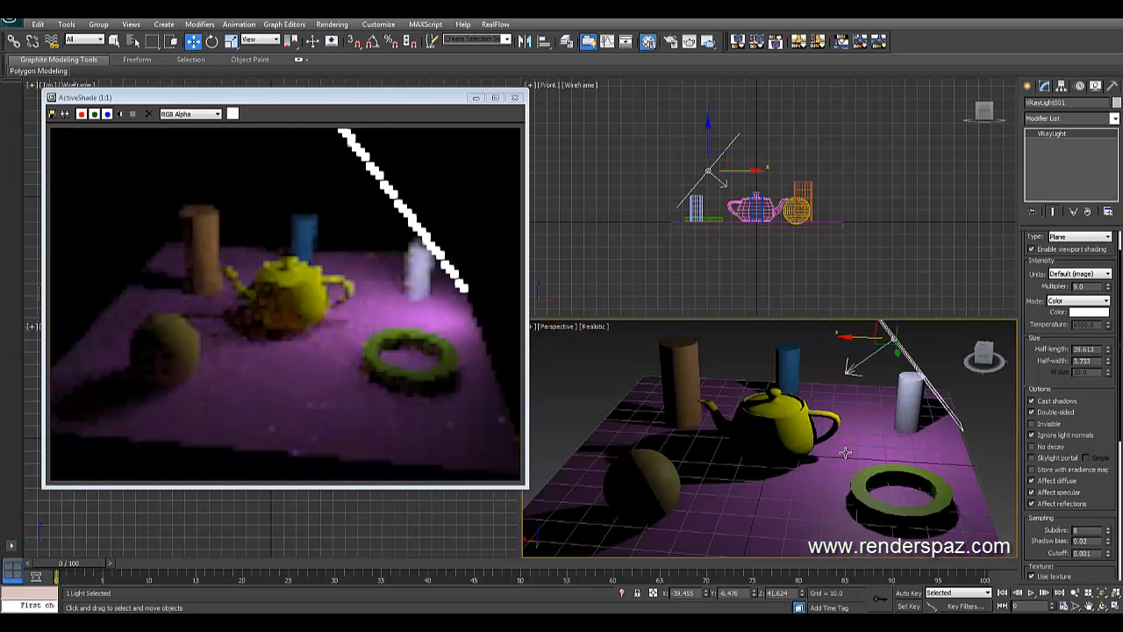
Set the reflection colour of the teapot's material to a grey with value 109
{"action": "left_click", "coordinate": [772, 427]}
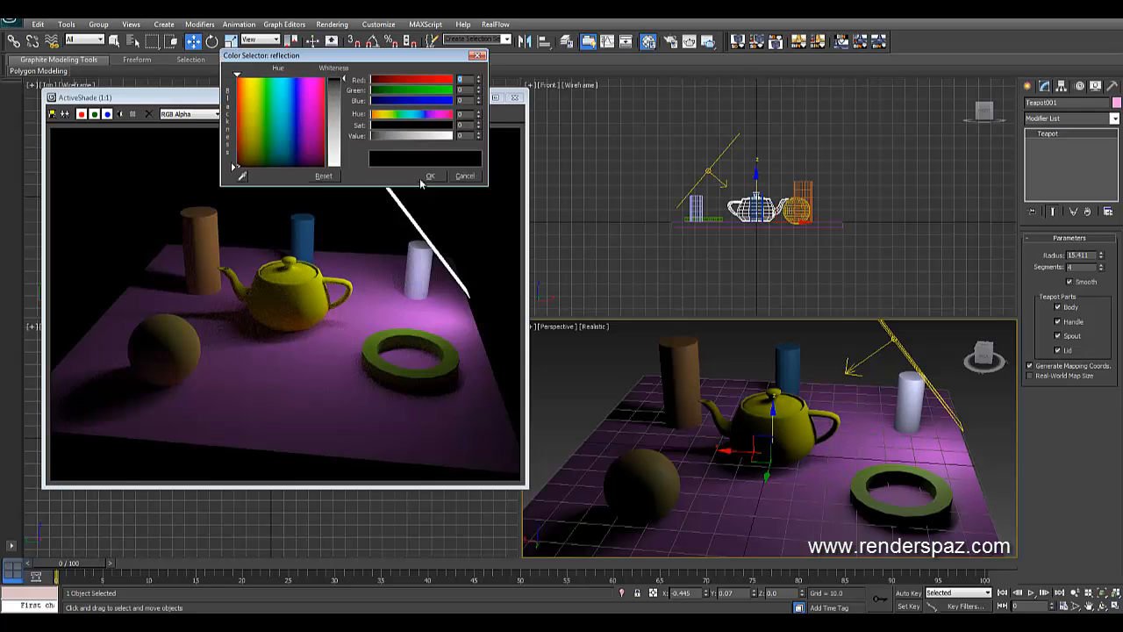
{"action": "left_click", "coordinate": [340, 110]}
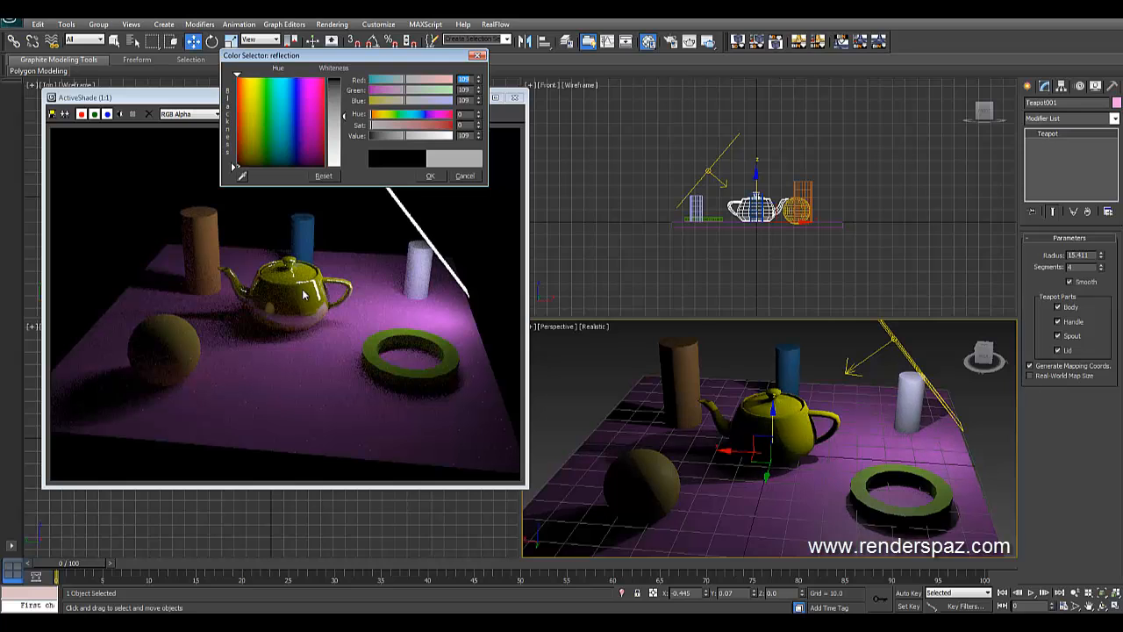
{"action": "left_click", "coordinate": [437, 176]}
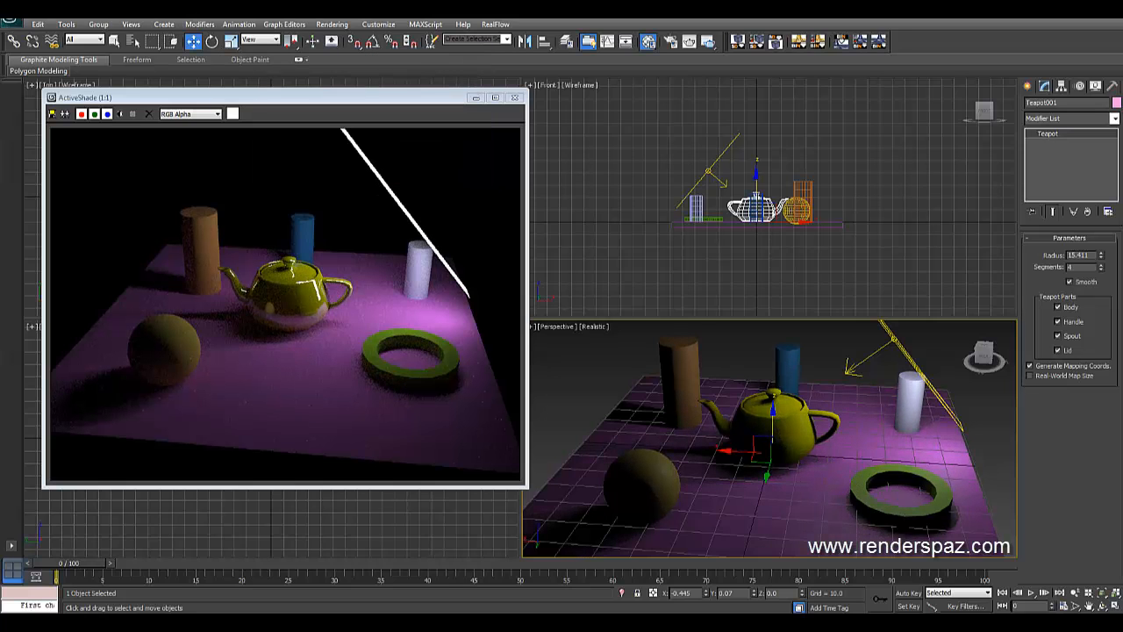
Lower the teapot material's reflection glossiness to 0.83 and enable Fresnel reflections
{"action": "left_click_drag", "start_coordinate": [1122, 147], "coordinate": [1062, 129]}
{"action": "left_click", "coordinate": [1077, 120]}
{"action": "key", "text": "m"}
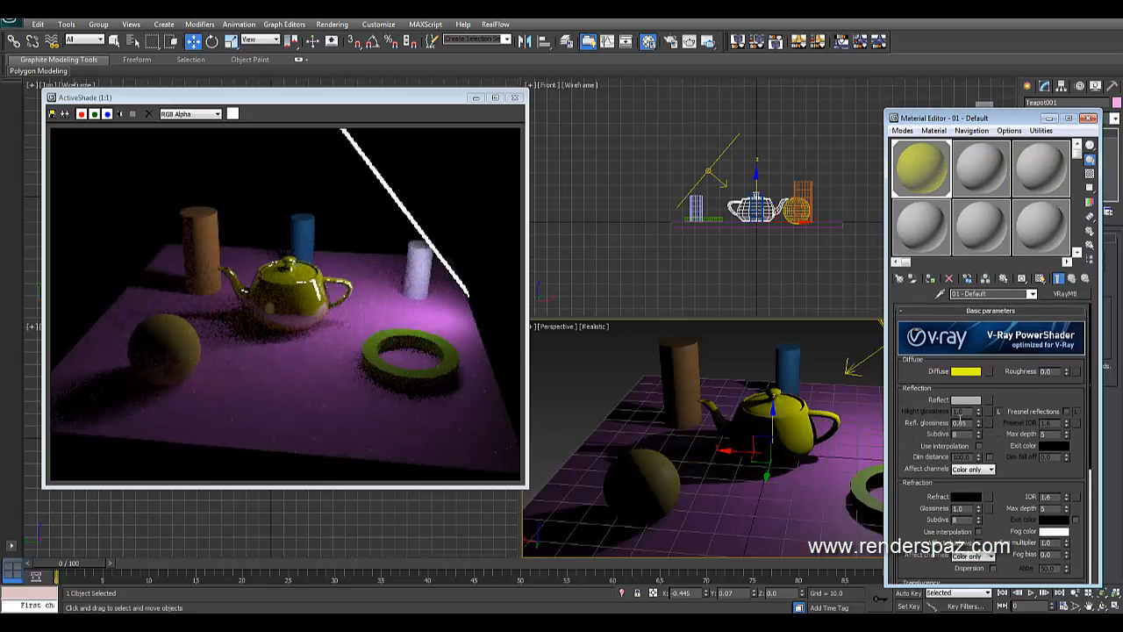
{"action": "left_click_drag", "start_coordinate": [980, 425], "coordinate": [982, 439]}
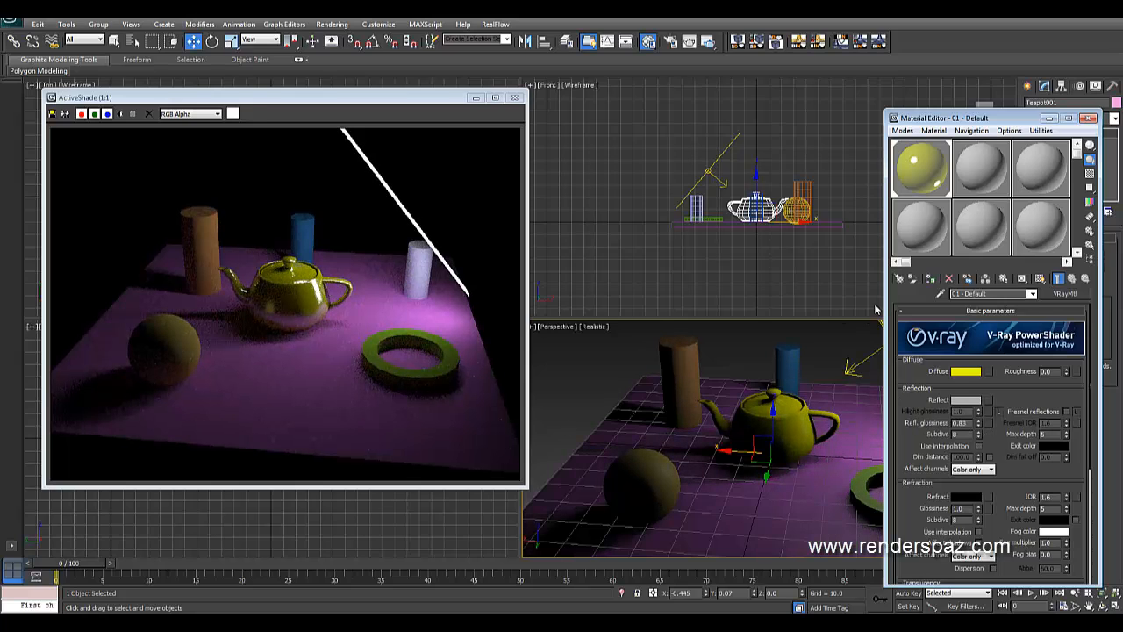
{"action": "left_click", "coordinate": [1066, 411]}
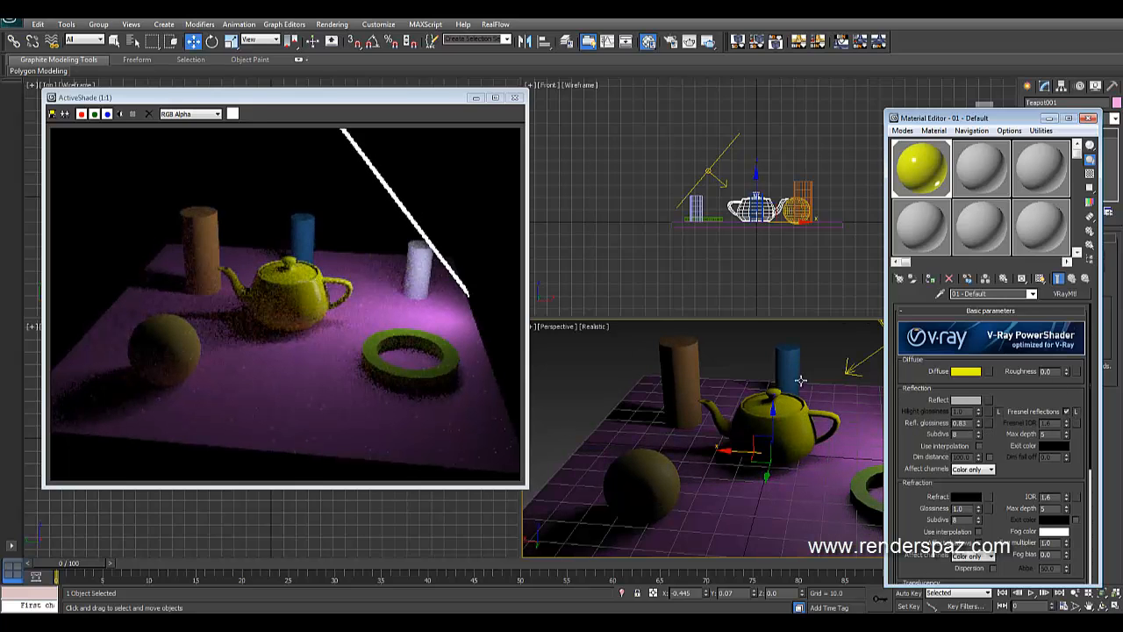
Try a reflection glossiness of 1.0 on the teapot's material and settle on 0.76
{"action": "left_click_drag", "start_coordinate": [980, 430], "coordinate": [980, 419]}
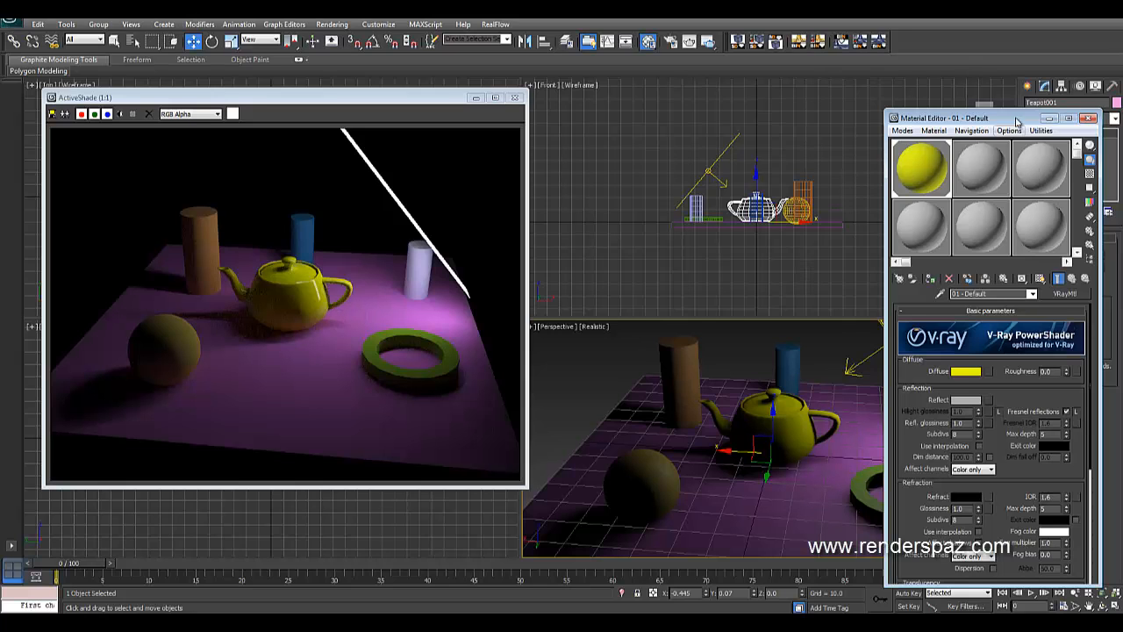
{"action": "left_click_drag", "start_coordinate": [1007, 127], "coordinate": [867, 91]}
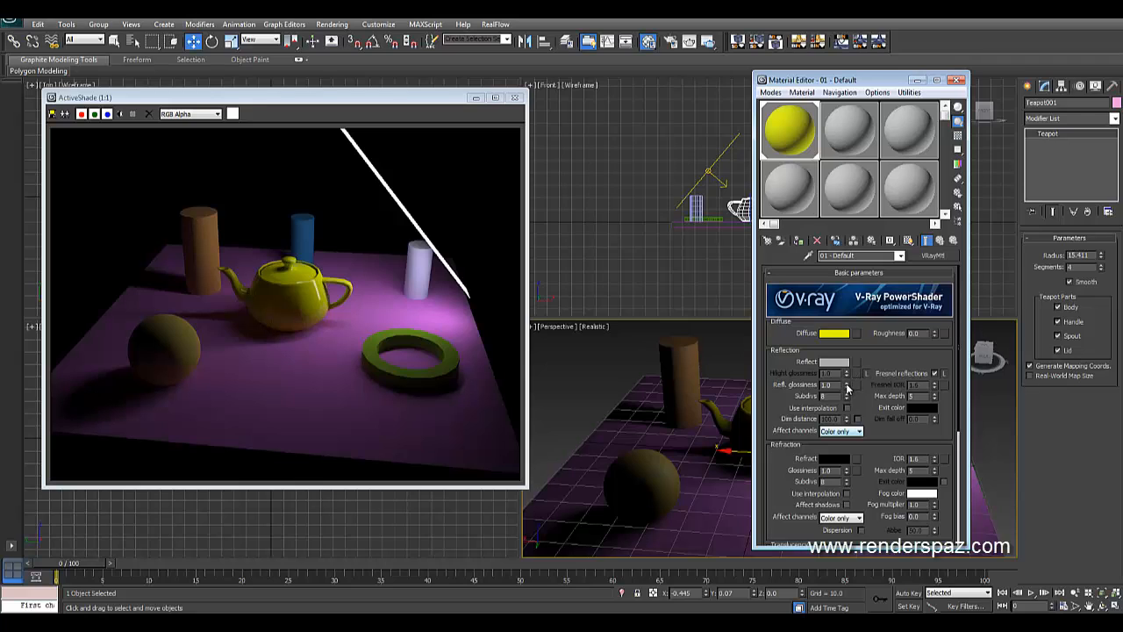
{"action": "left_click_drag", "start_coordinate": [847, 387], "coordinate": [846, 396]}
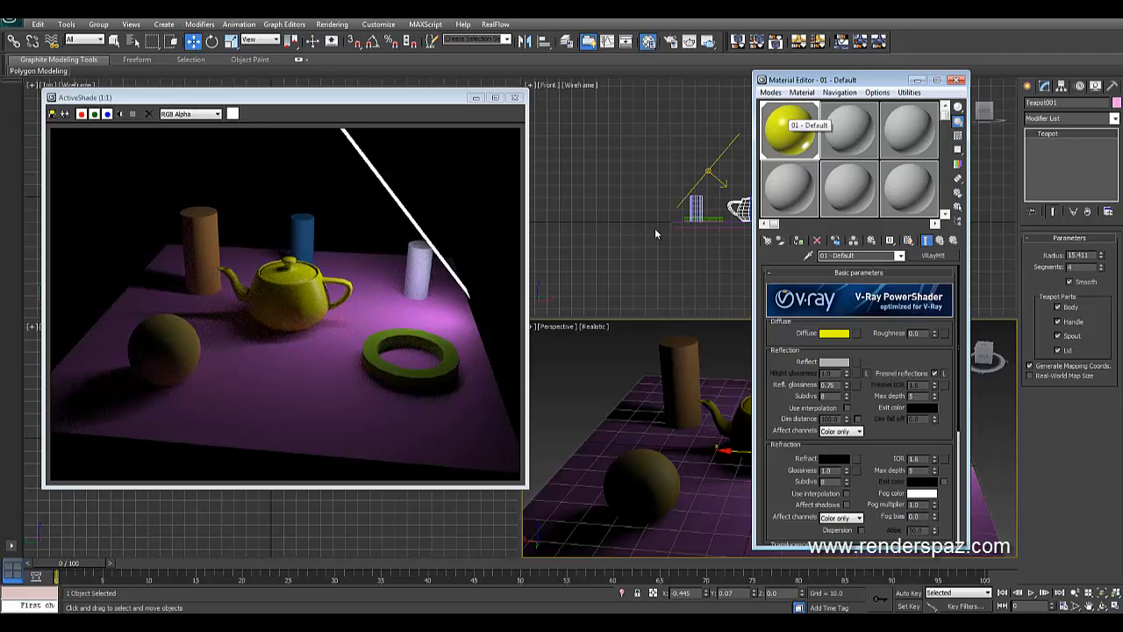
Select the plane light and try toggling its Affect specular option while watching the teapot's highlights
{"action": "left_click", "coordinate": [325, 320]}
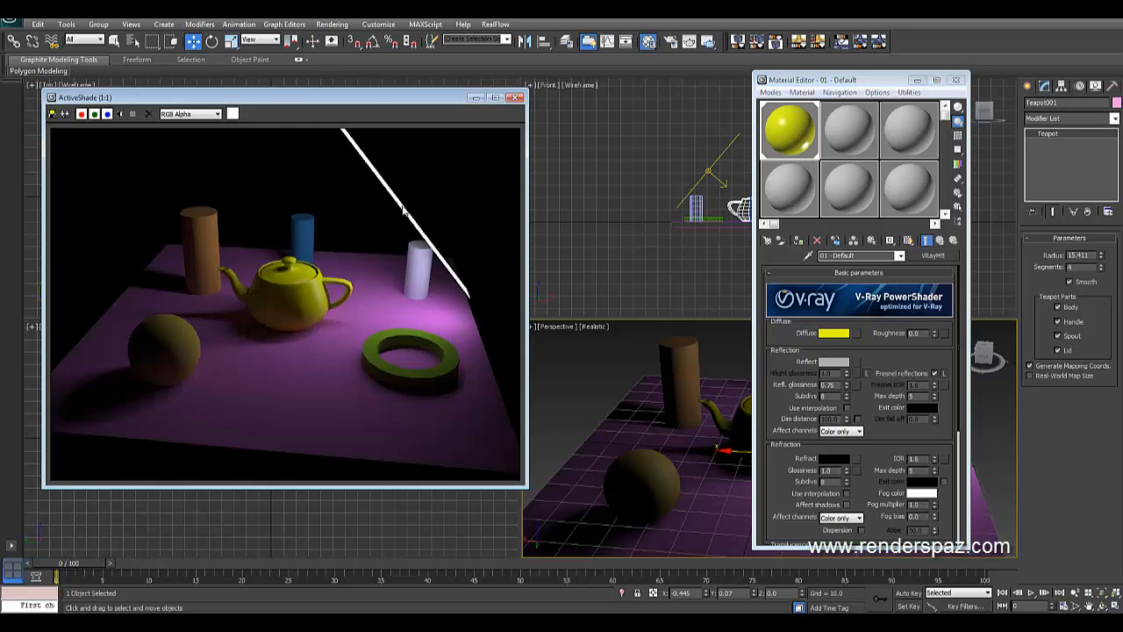
{"action": "left_click", "coordinate": [709, 172]}
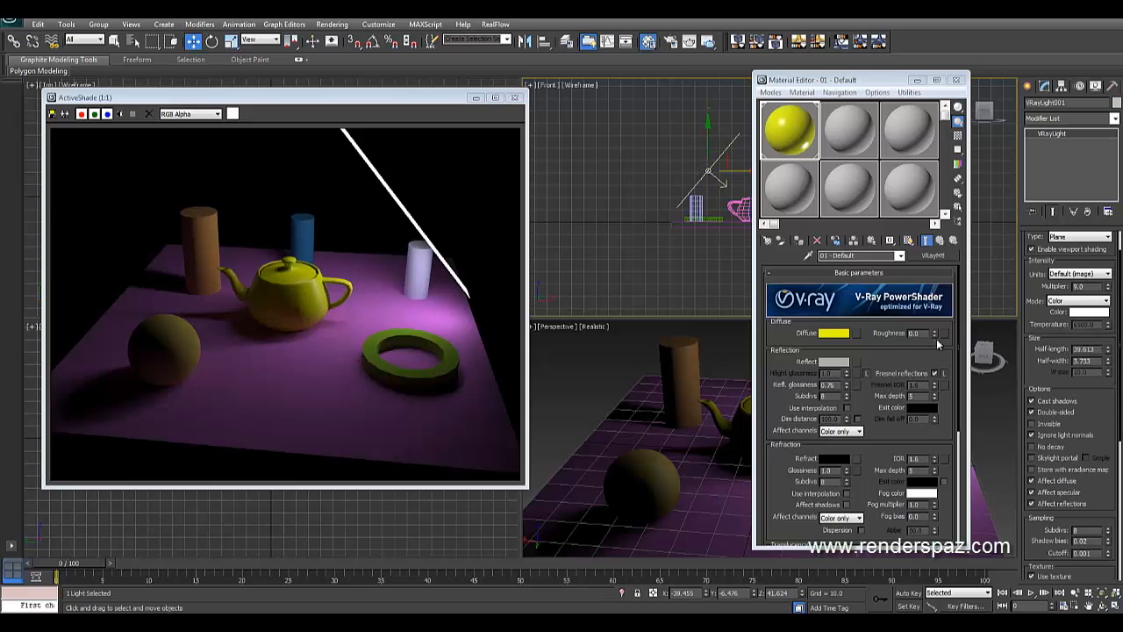
{"action": "left_click", "coordinate": [1057, 493]}
{"action": "left_click", "coordinate": [1057, 493]}
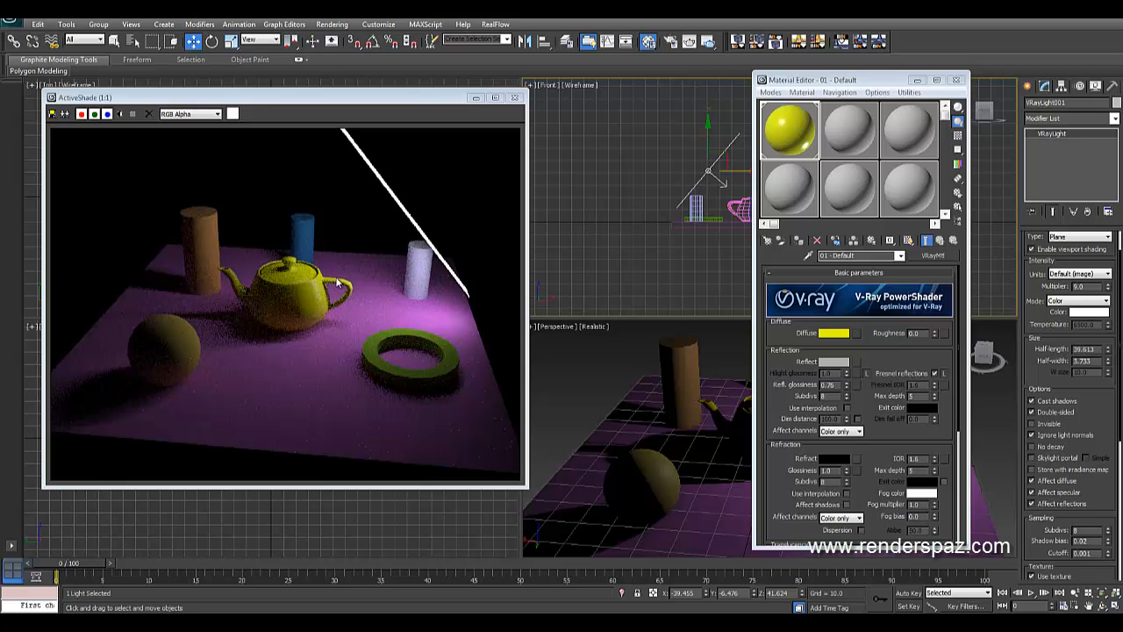
{"action": "left_click", "coordinate": [1060, 494]}
{"action": "left_click", "coordinate": [1060, 494]}
Set the reflection glossiness of the teapot's material to 1.0
{"action": "double_click", "coordinate": [840, 384]}
{"action": "type", "text": "1"}
{"action": "key", "text": "Return"}
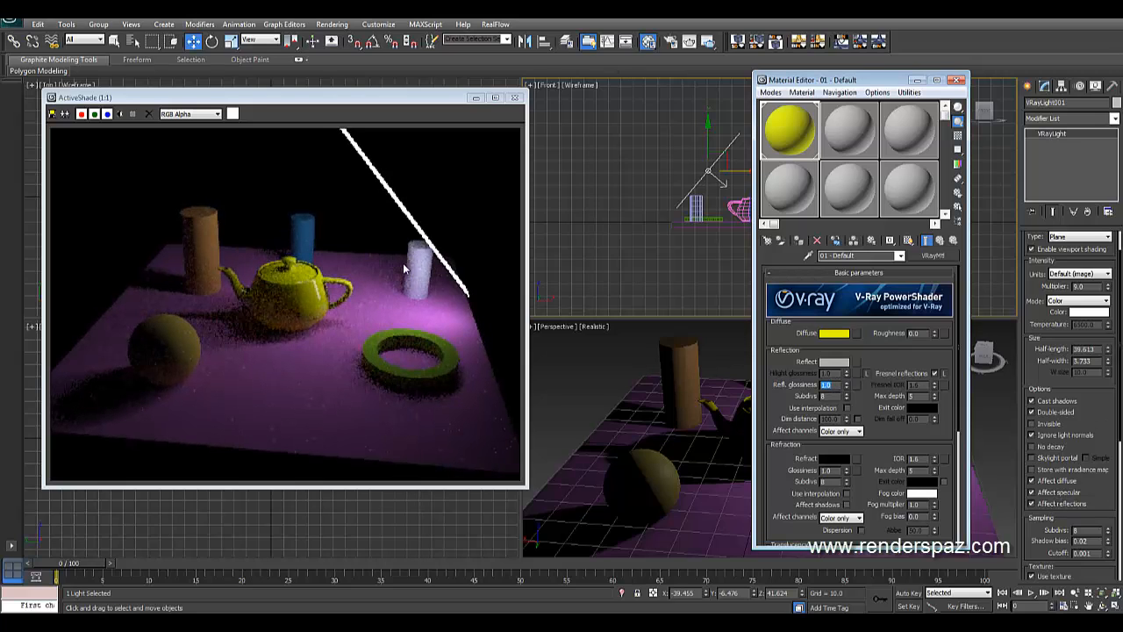
Try the plane light's Affect reflections option off and on, comparing its reflection on the teapot up close
{"action": "scroll", "coordinate": [730, 452], "scroll_direction": "up", "scroll_amount": 5}
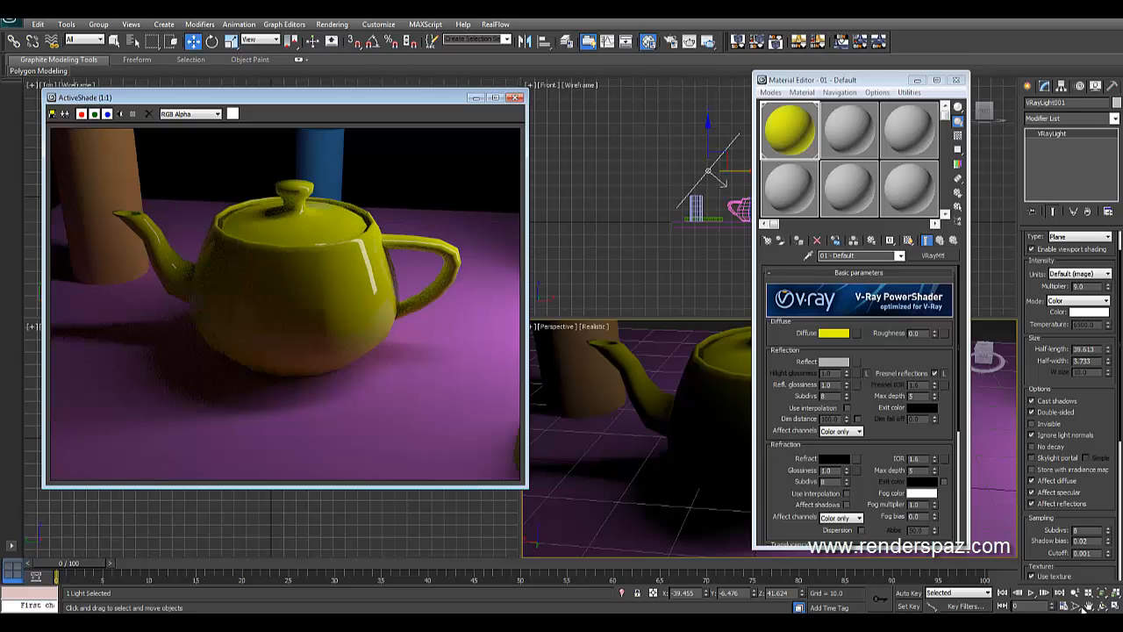
{"action": "left_click", "coordinate": [1050, 505]}
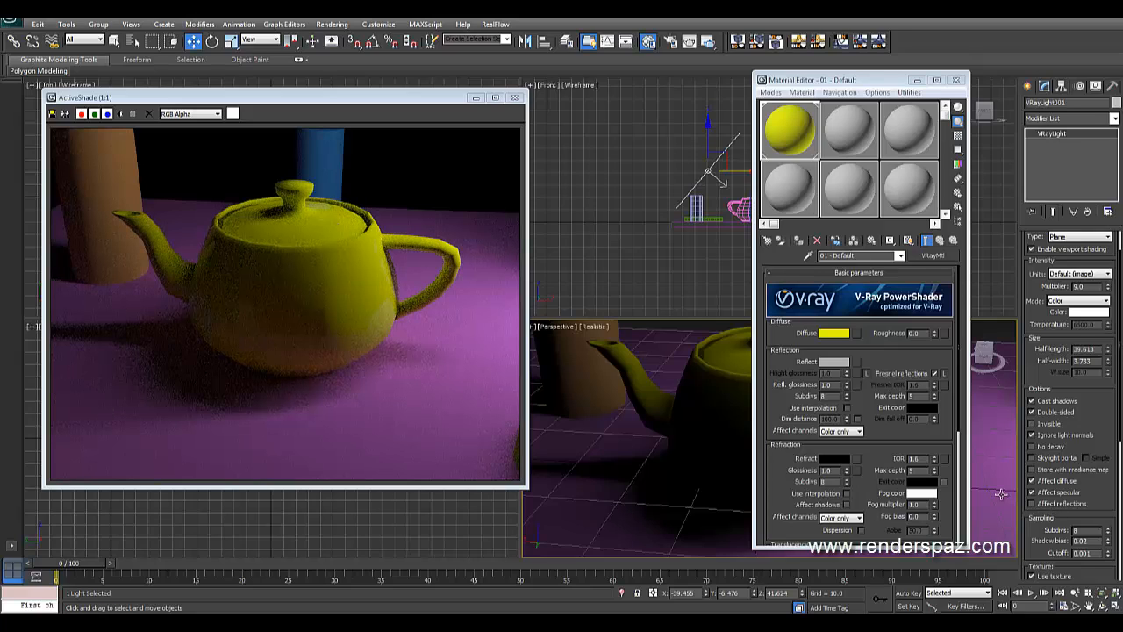
{"action": "left_click", "coordinate": [1049, 504]}
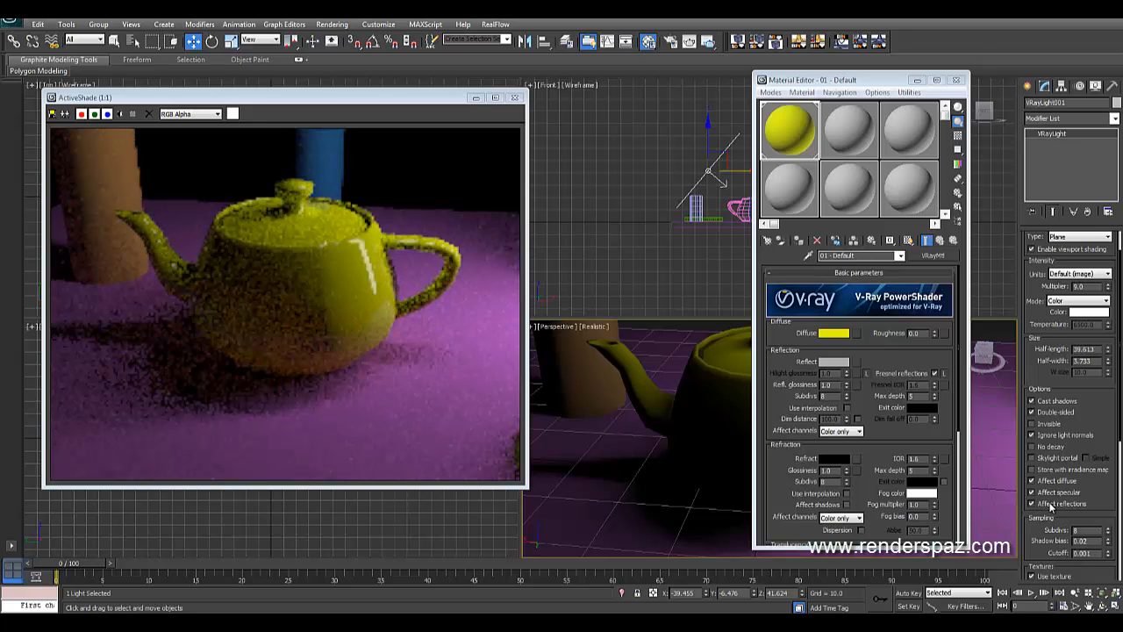
{"action": "left_click", "coordinate": [1052, 507]}
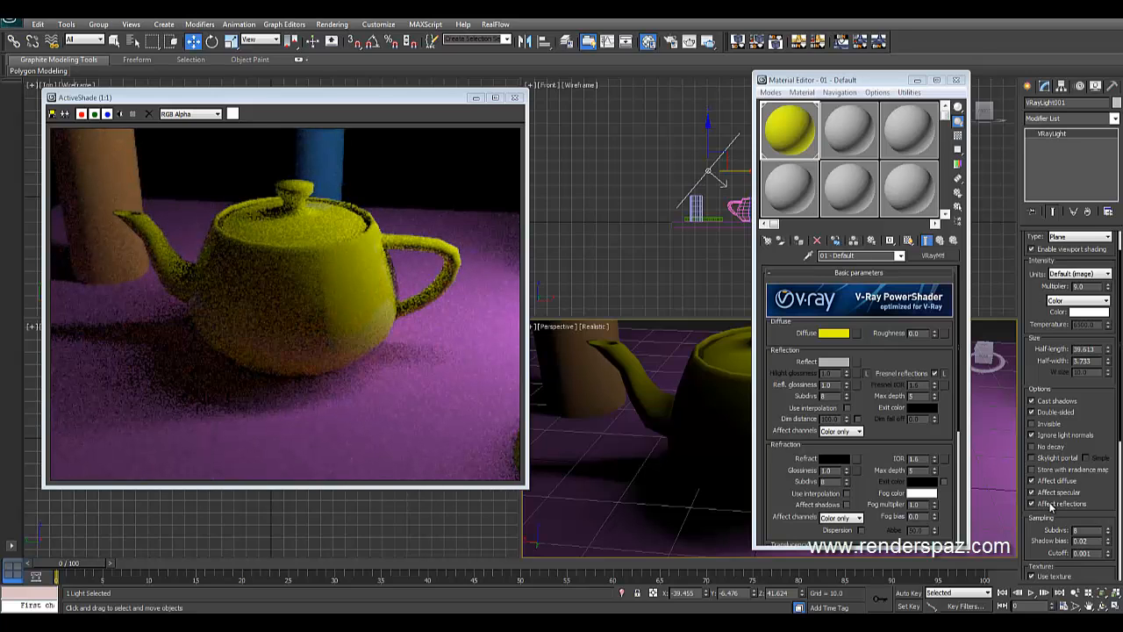
{"action": "left_click", "coordinate": [1051, 507]}
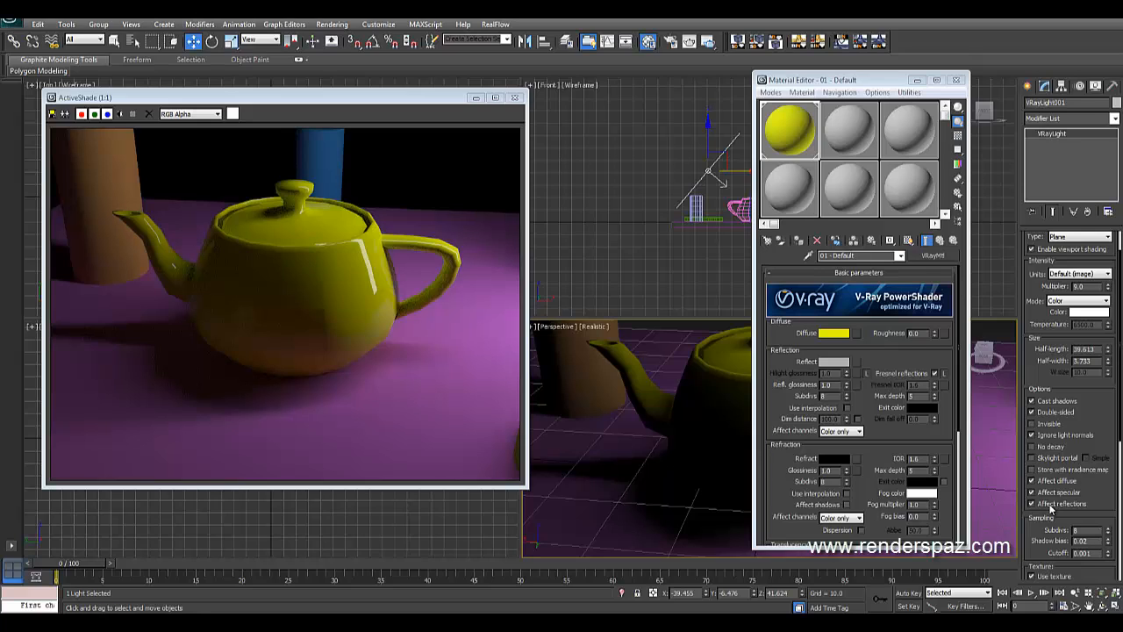
{"action": "left_click", "coordinate": [1032, 504]}
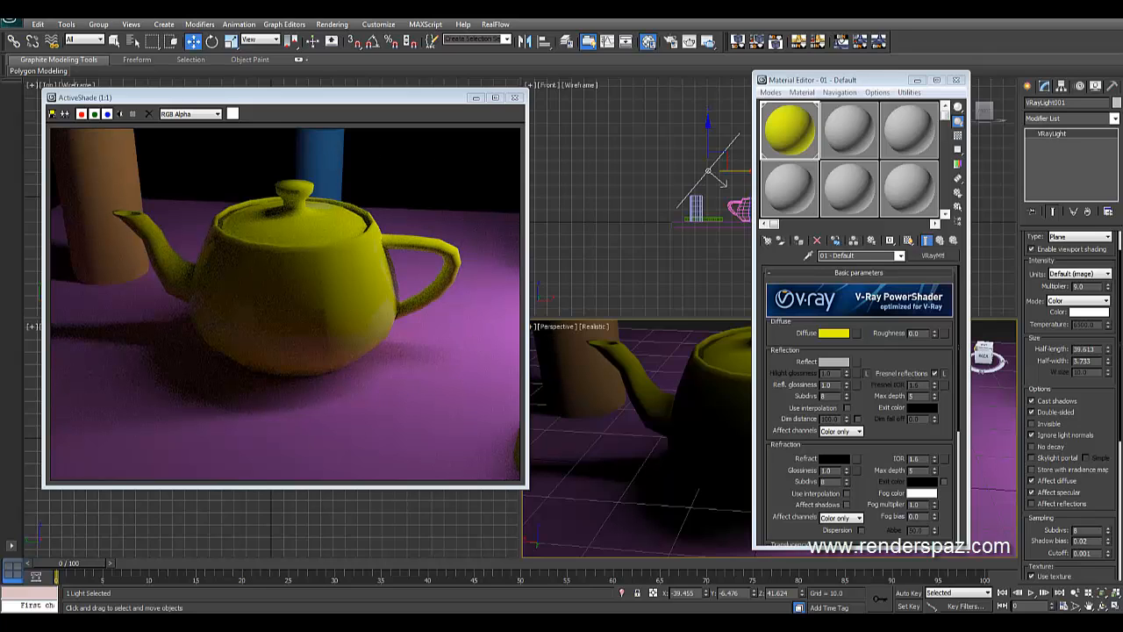
{"action": "left_click", "coordinate": [1056, 504]}
{"action": "left_click", "coordinate": [1056, 506]}
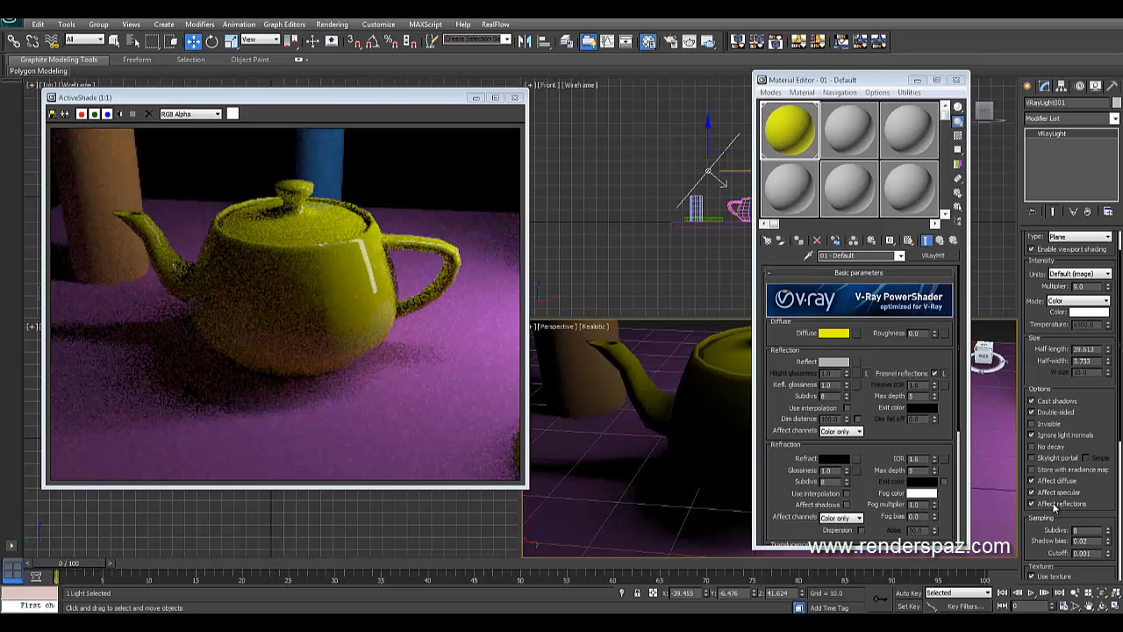
{"action": "left_click", "coordinate": [1055, 506]}
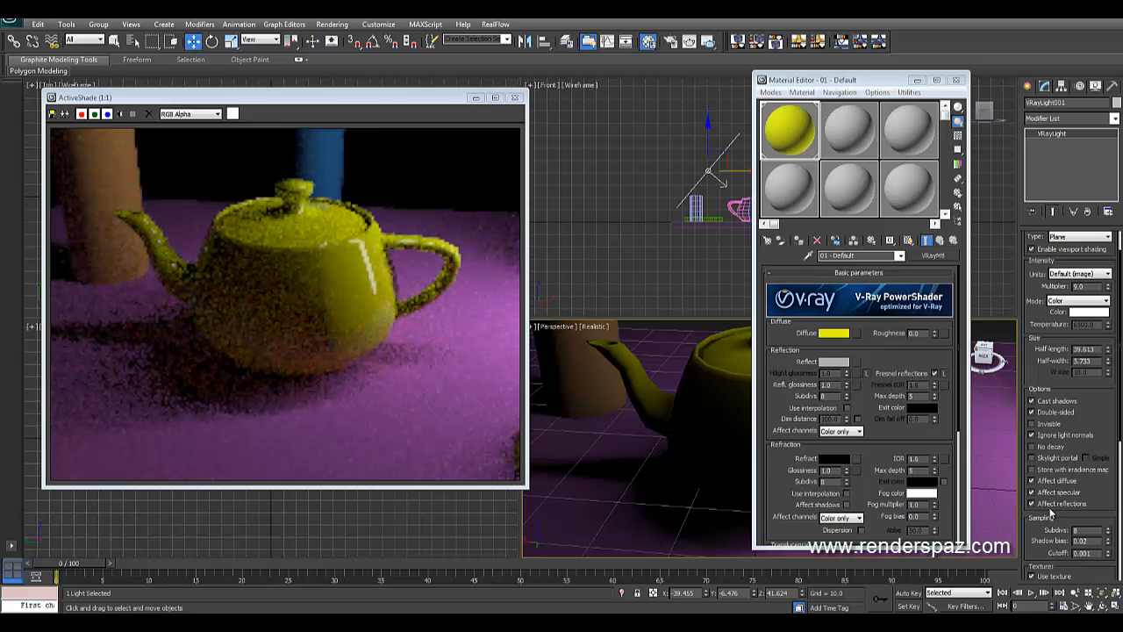
Try switching the plane light's Affect specular and Affect diffuse options off and back on
{"action": "left_click", "coordinate": [1045, 496]}
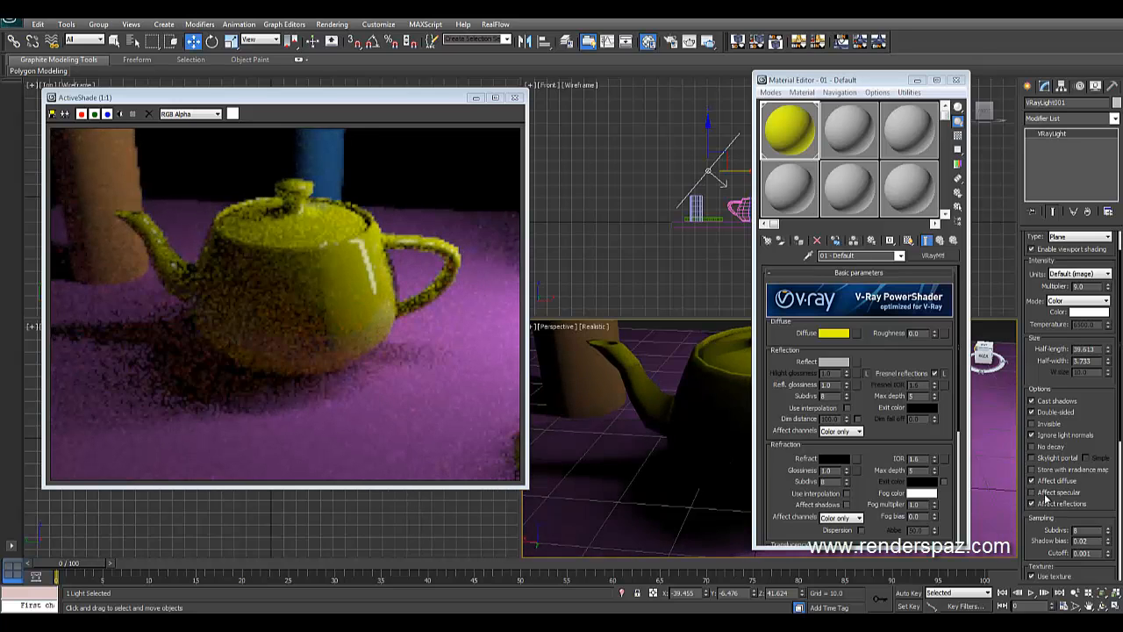
{"action": "left_click", "coordinate": [1045, 496]}
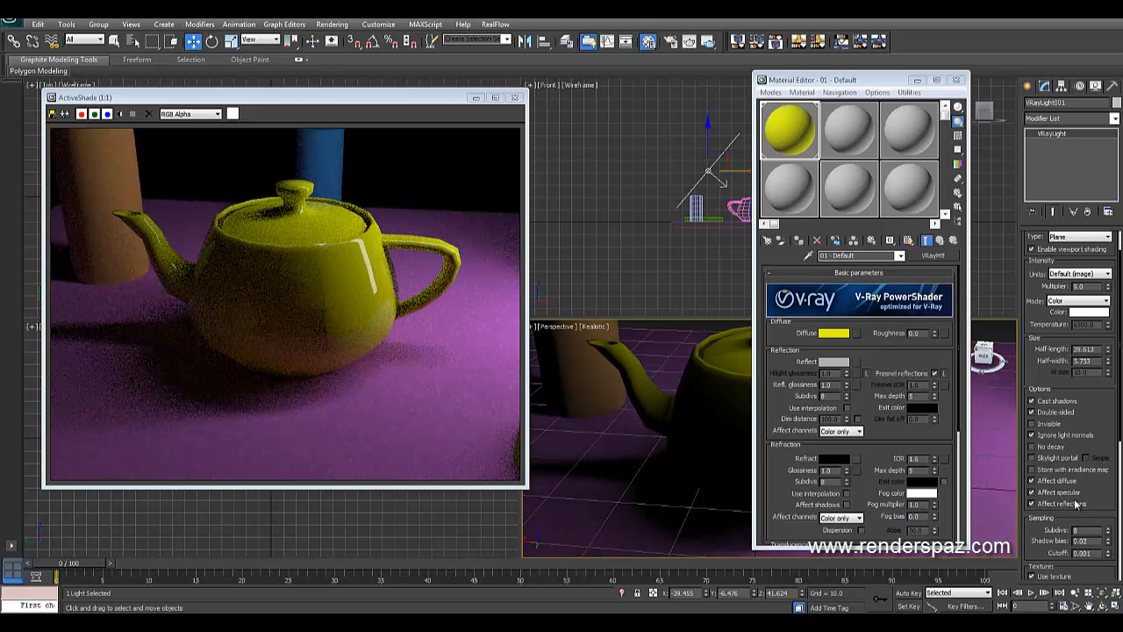
{"action": "left_click", "coordinate": [1053, 481]}
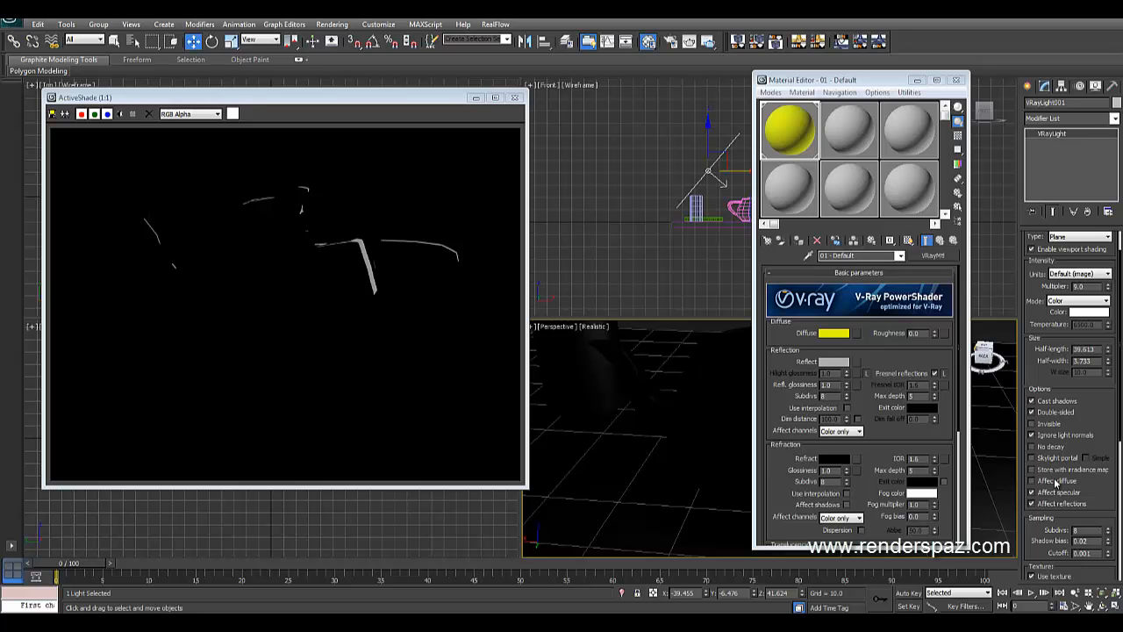
{"action": "left_click", "coordinate": [1056, 482]}
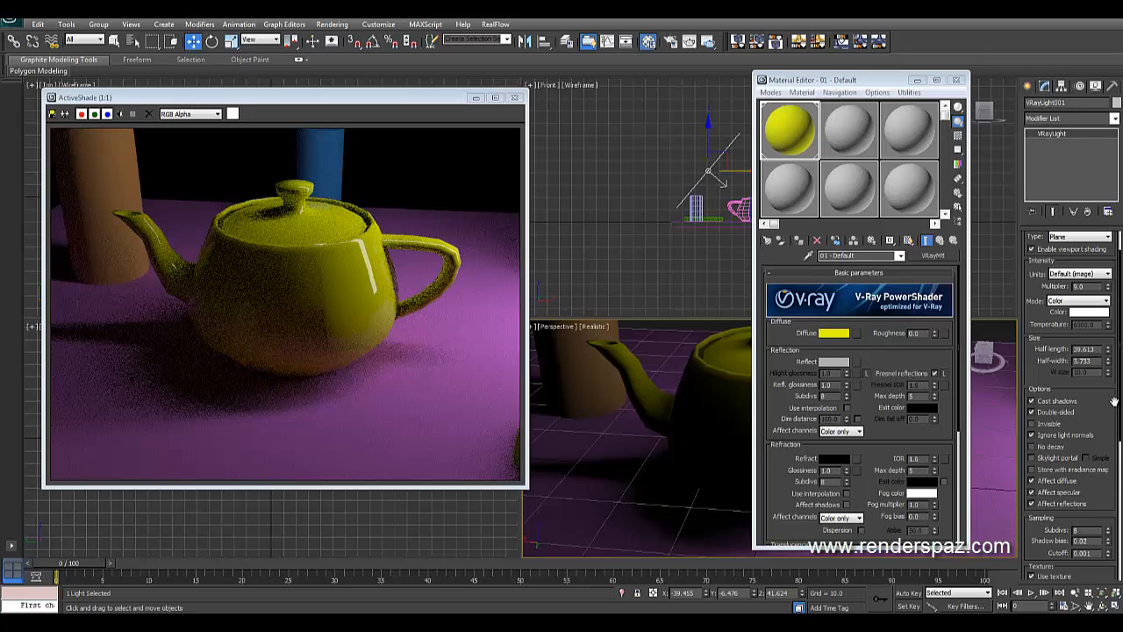
Close the Material Editor to uncover the viewports
{"action": "scroll", "coordinate": [1098, 433], "scroll_direction": "down", "scroll_amount": 3}
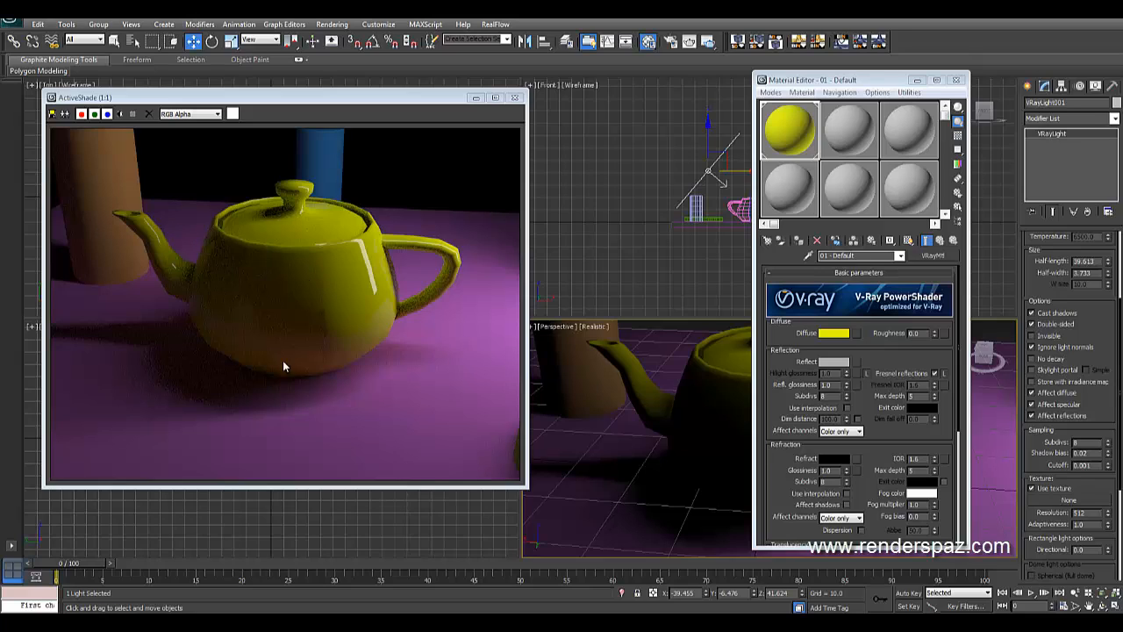
{"action": "scroll", "coordinate": [1034, 465], "scroll_direction": "down", "scroll_amount": 2}
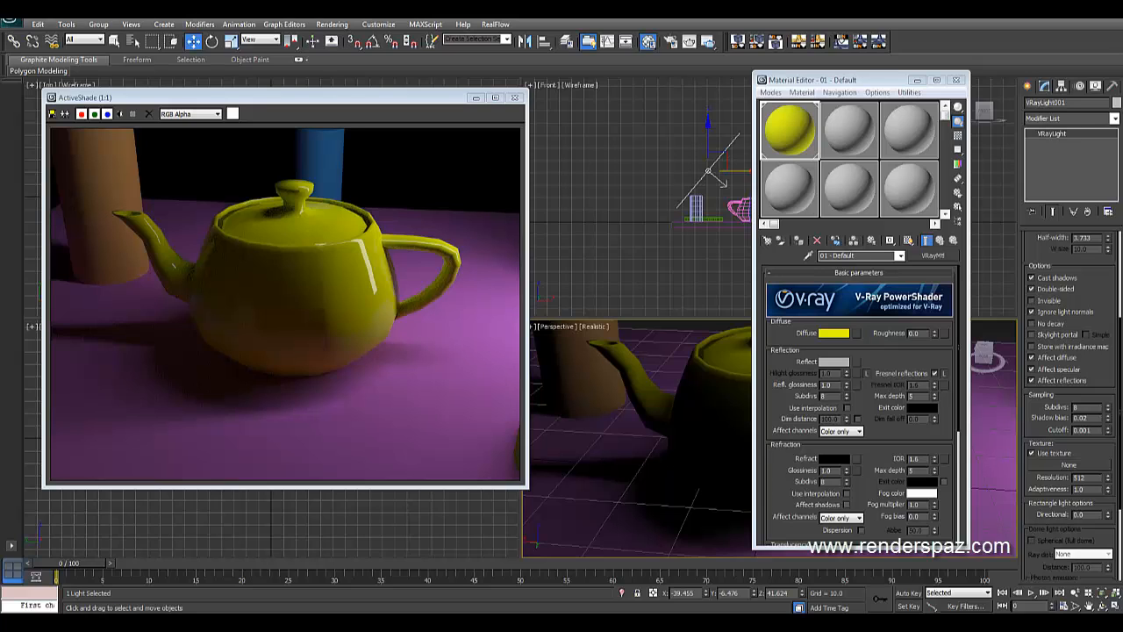
{"action": "left_click", "coordinate": [843, 92]}
{"action": "left_click", "coordinate": [837, 84]}
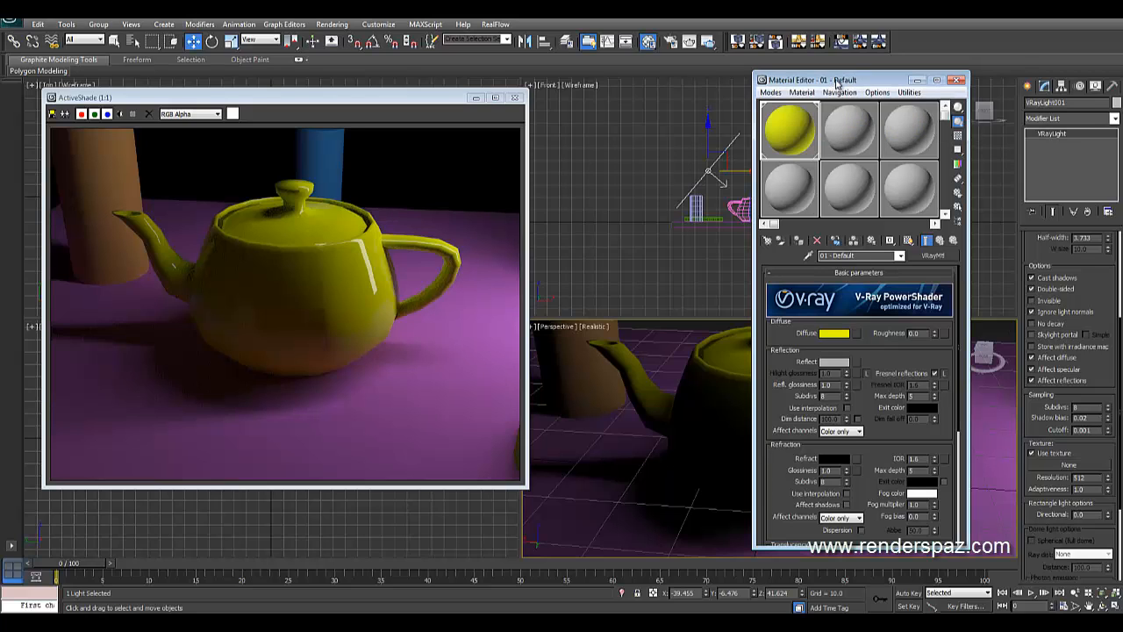
{"action": "left_click", "coordinate": [956, 80]}
Enlarge the plane light to a half-length of about 42 and a half-width of about 25.3
{"action": "scroll", "coordinate": [831, 411], "scroll_direction": "down", "scroll_amount": 5}
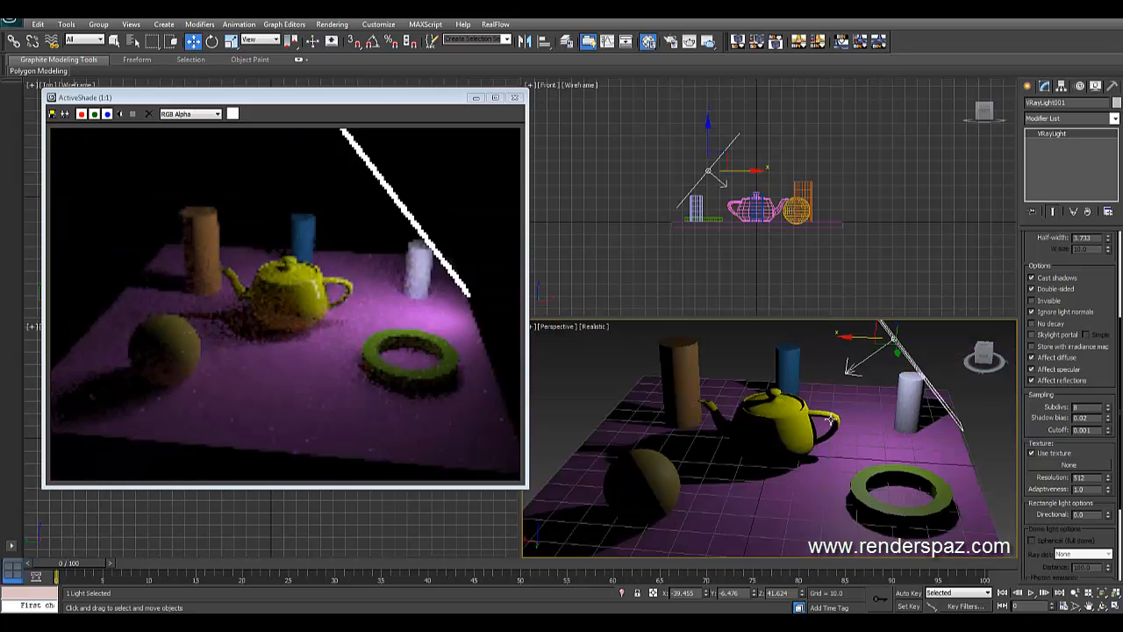
{"action": "middle_click_drag", "start_coordinate": [831, 421], "coordinate": [937, 423], "text": "alt"}
{"action": "scroll", "coordinate": [910, 414], "scroll_direction": "up", "scroll_amount": 5}
{"action": "scroll", "coordinate": [927, 420], "scroll_direction": "down", "scroll_amount": 5}
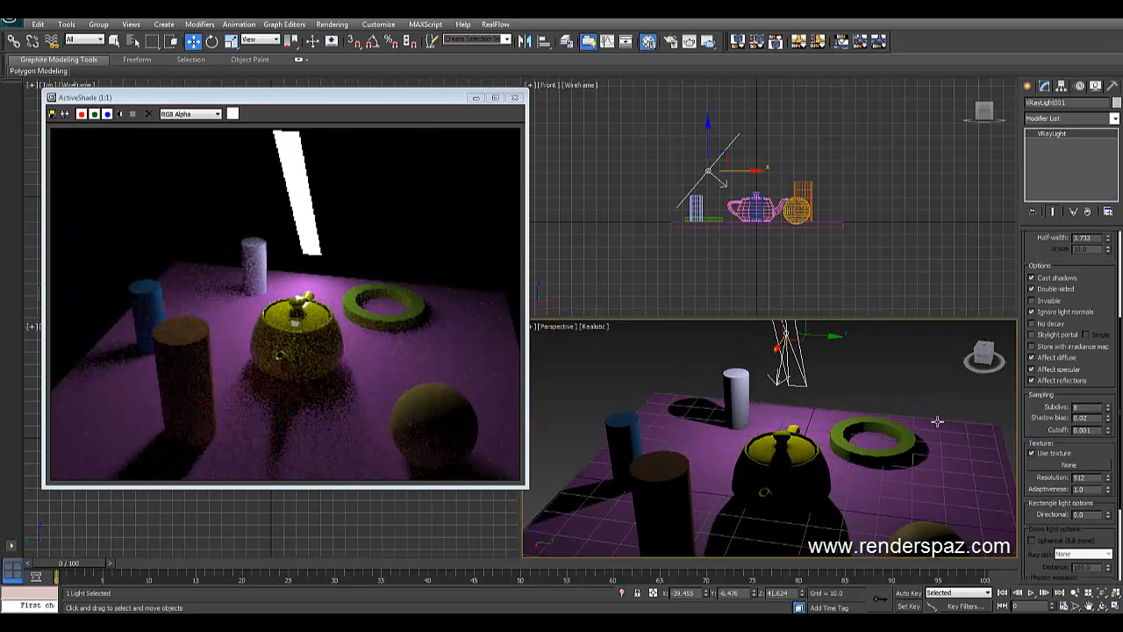
{"action": "scroll", "coordinate": [1096, 309], "scroll_direction": "up", "scroll_amount": 2}
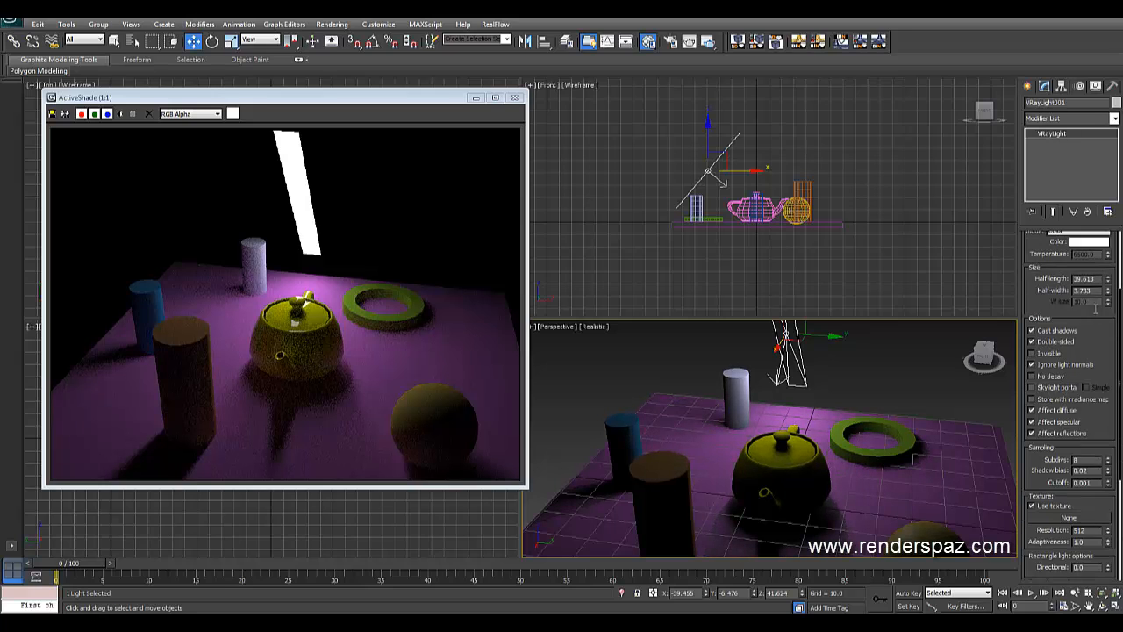
{"action": "scroll", "coordinate": [1096, 309], "scroll_direction": "up", "scroll_amount": 2}
{"action": "left_click_drag", "start_coordinate": [1108, 337], "coordinate": [1102, 184]}
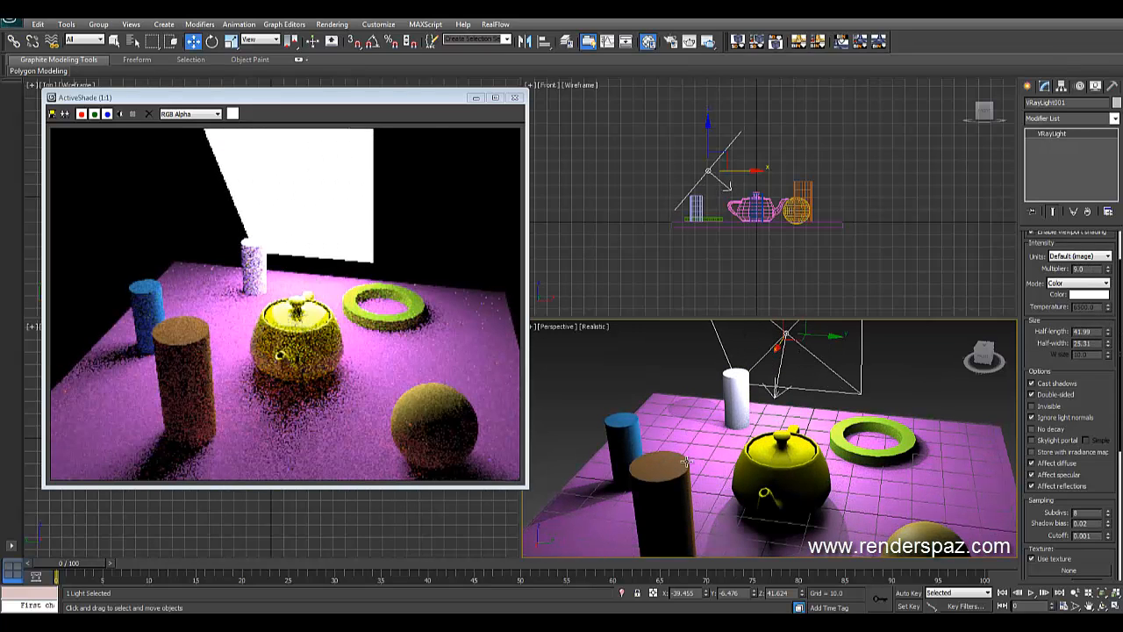
Set the plane light's intensity multiplier to 5.0
{"action": "middle_click_drag", "start_coordinate": [791, 407], "coordinate": [779, 405], "text": "alt"}
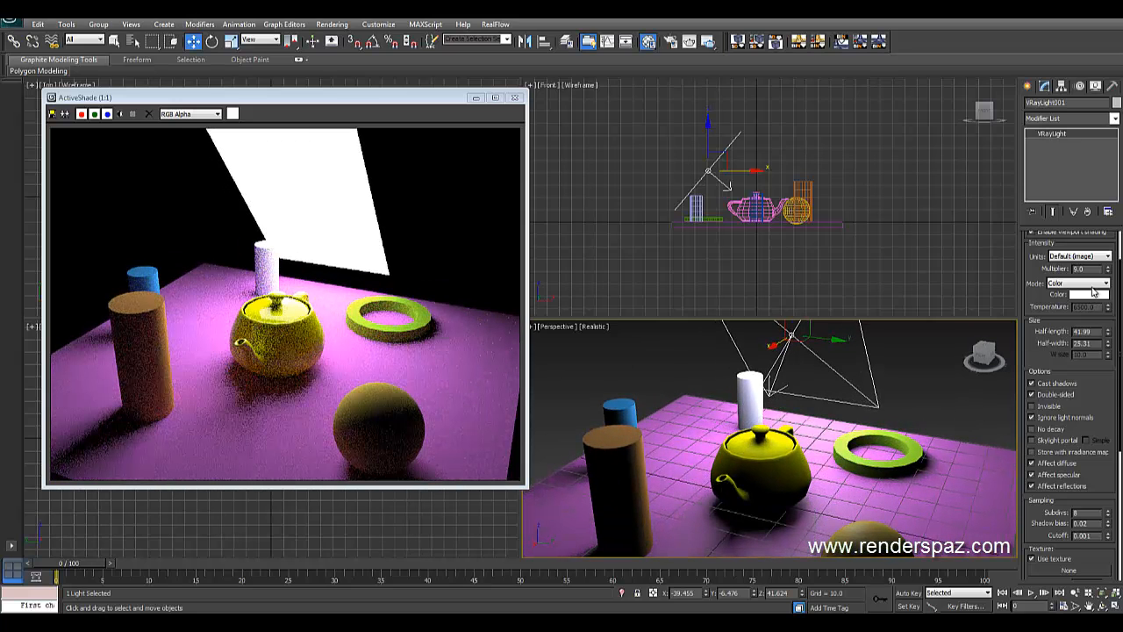
{"action": "type", "text": "5"}
{"action": "key", "text": "Return"}
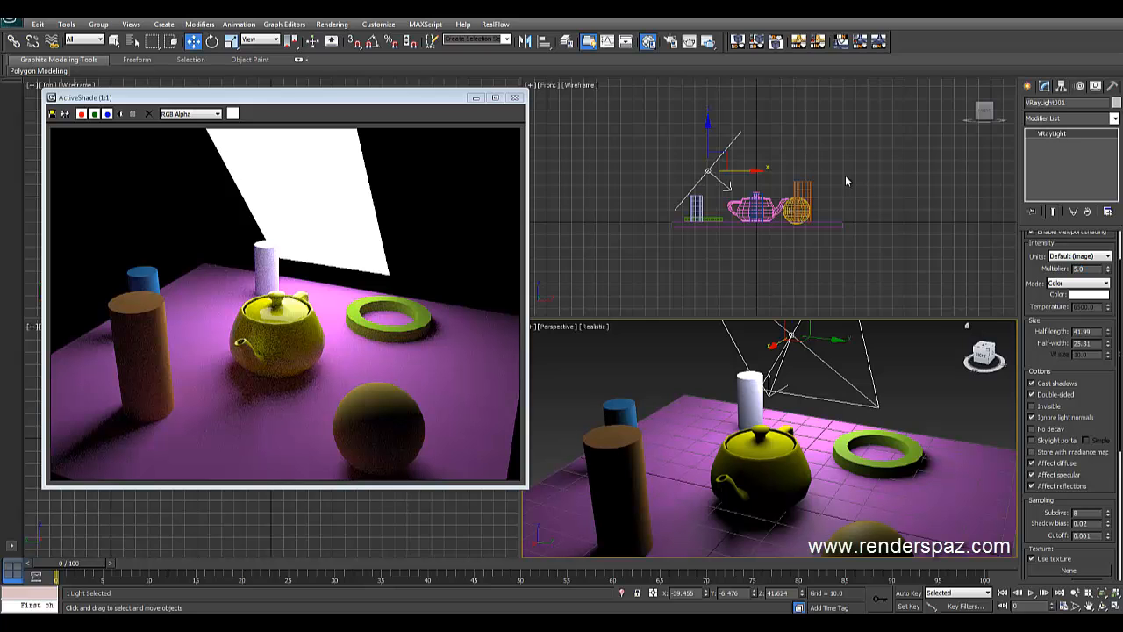
Reopen the Material Editor and load a Checker map into the second sample slot
{"action": "key", "text": "m"}
{"action": "left_click_drag", "start_coordinate": [873, 109], "coordinate": [767, 114]}
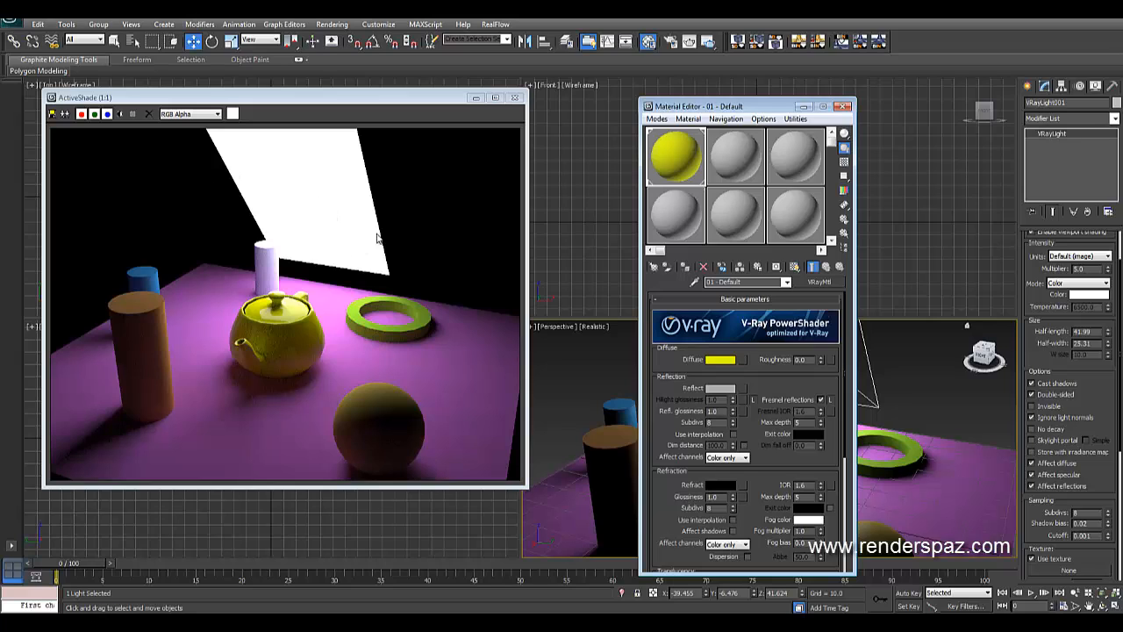
{"action": "left_click", "coordinate": [760, 154]}
{"action": "left_click", "coordinate": [654, 266]}
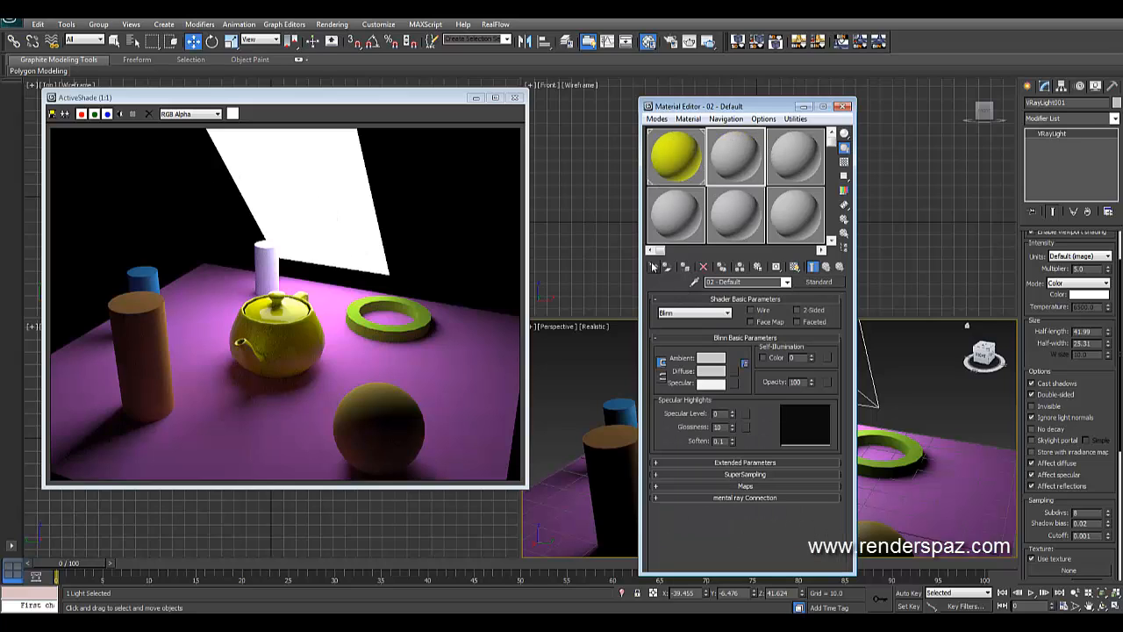
{"action": "left_click", "coordinate": [491, 463]}
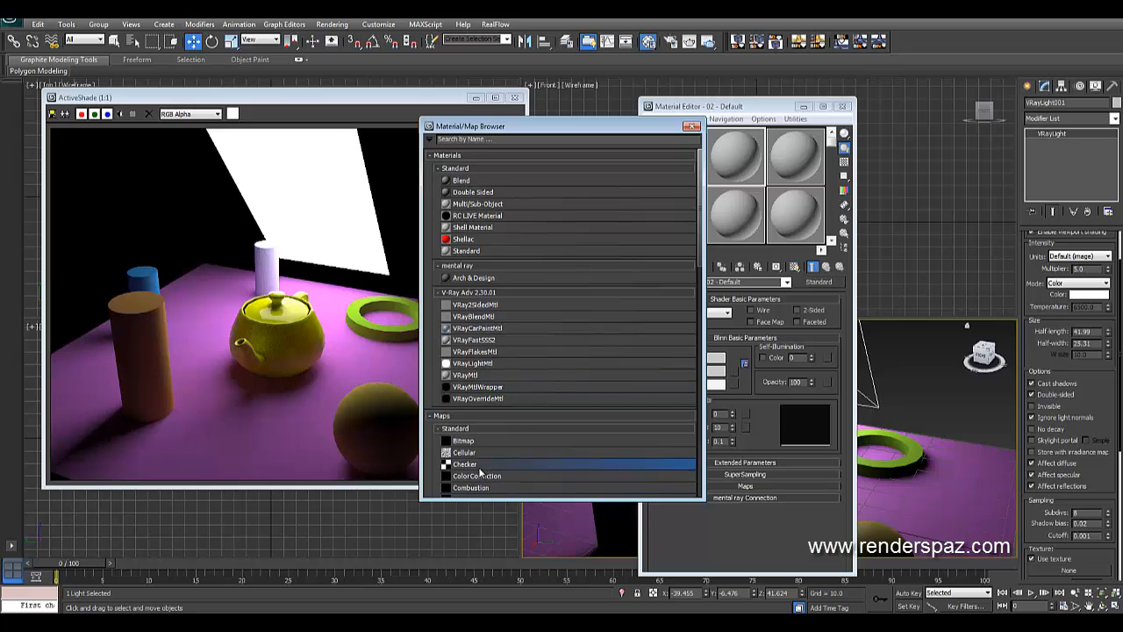
{"action": "scroll", "coordinate": [484, 458], "scroll_direction": "down", "scroll_amount": 3}
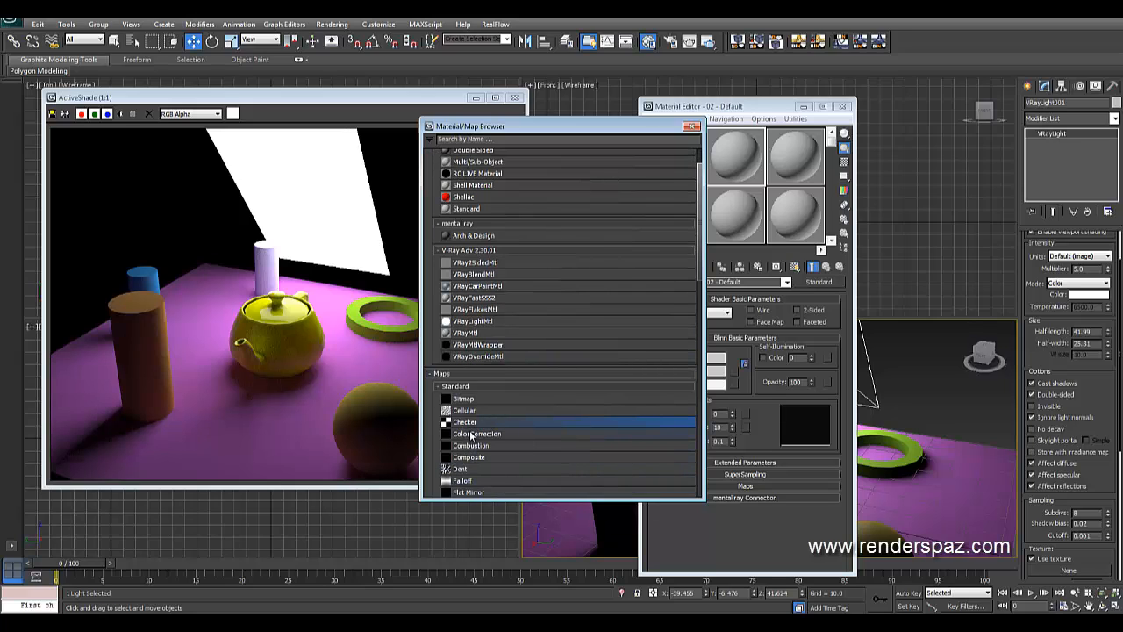
{"action": "left_click", "coordinate": [468, 436]}
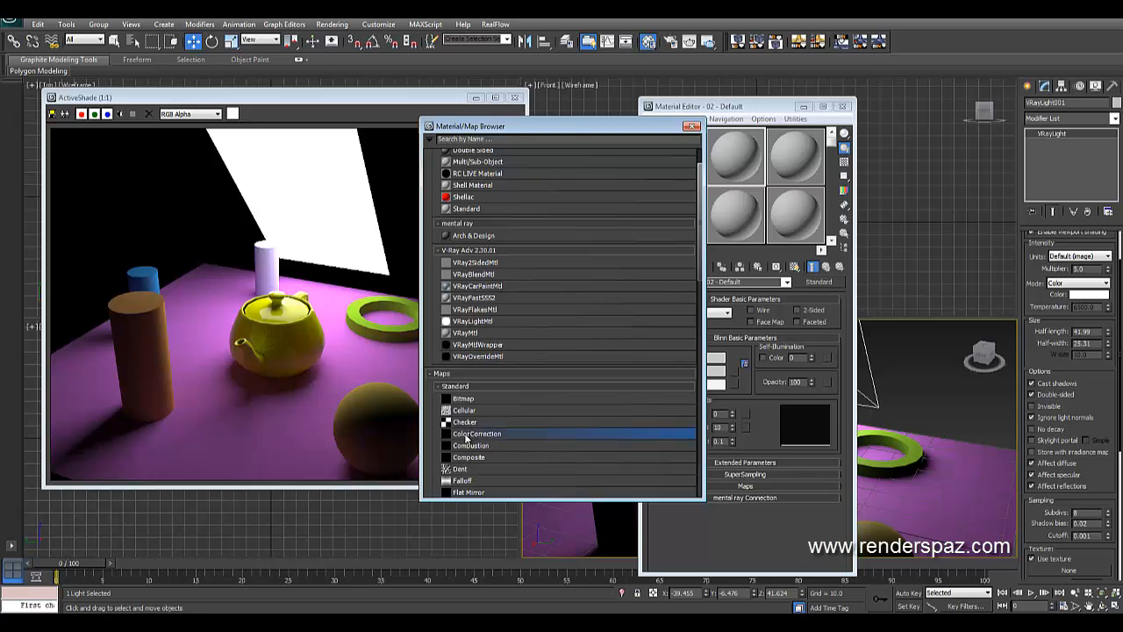
{"action": "left_click", "coordinate": [468, 424]}
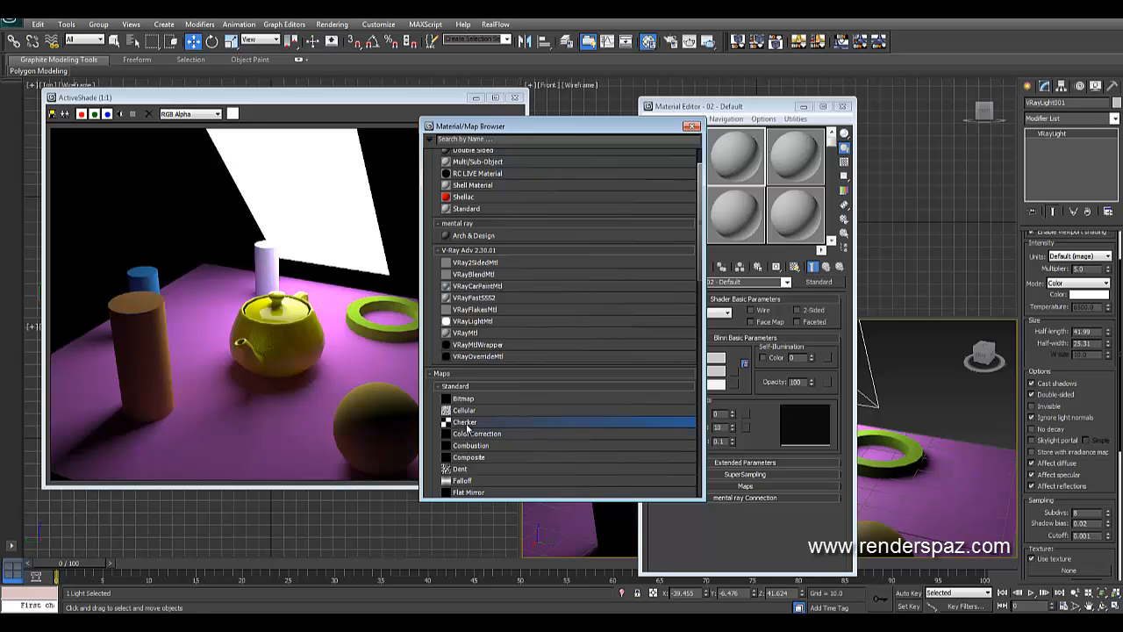
{"action": "double_click", "coordinate": [468, 425]}
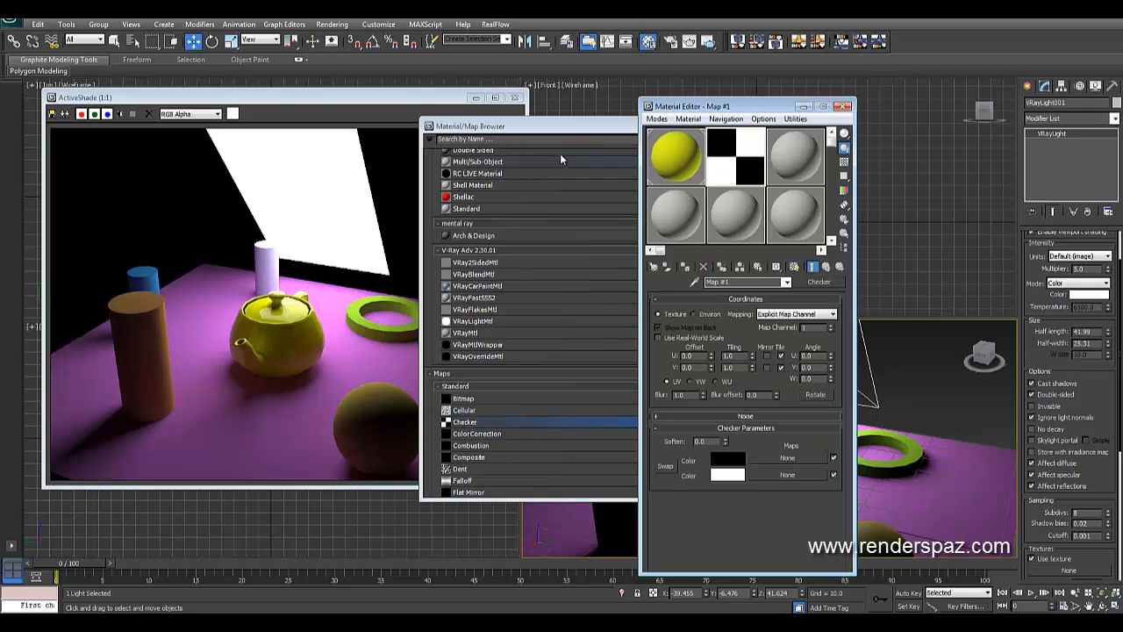
{"action": "left_click", "coordinate": [576, 124]}
{"action": "left_click", "coordinate": [692, 126]}
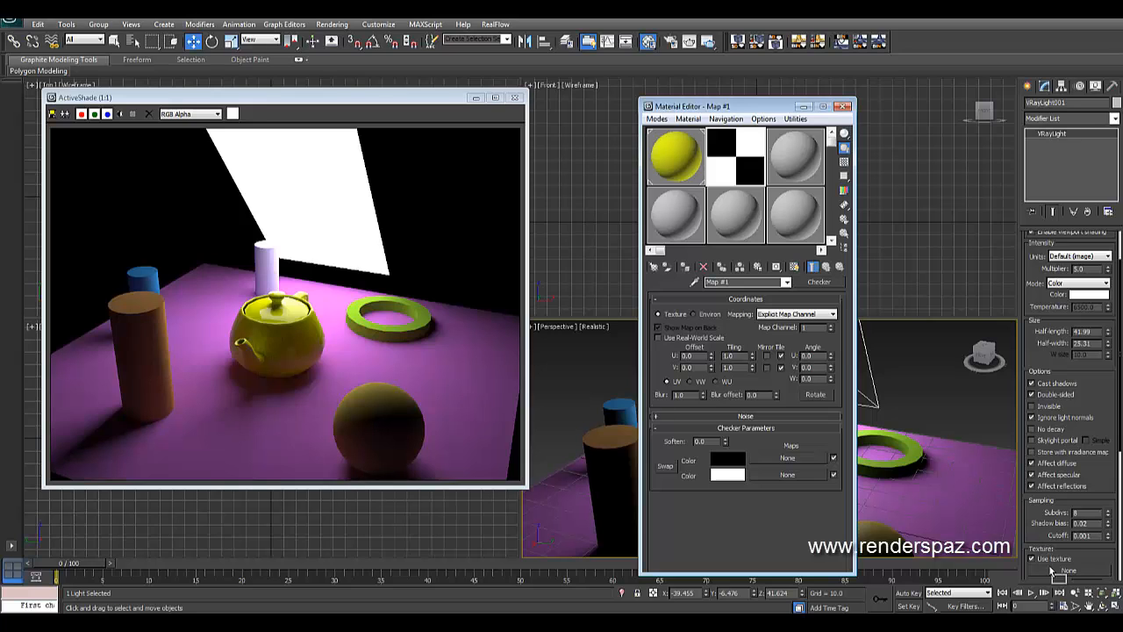
Assign the Checker map as the plane light's texture and set its tiling to U 3.2 and V 3.3
{"action": "left_click_drag", "start_coordinate": [1056, 572], "coordinate": [1052, 571]}
{"action": "left_click", "coordinate": [538, 346]}
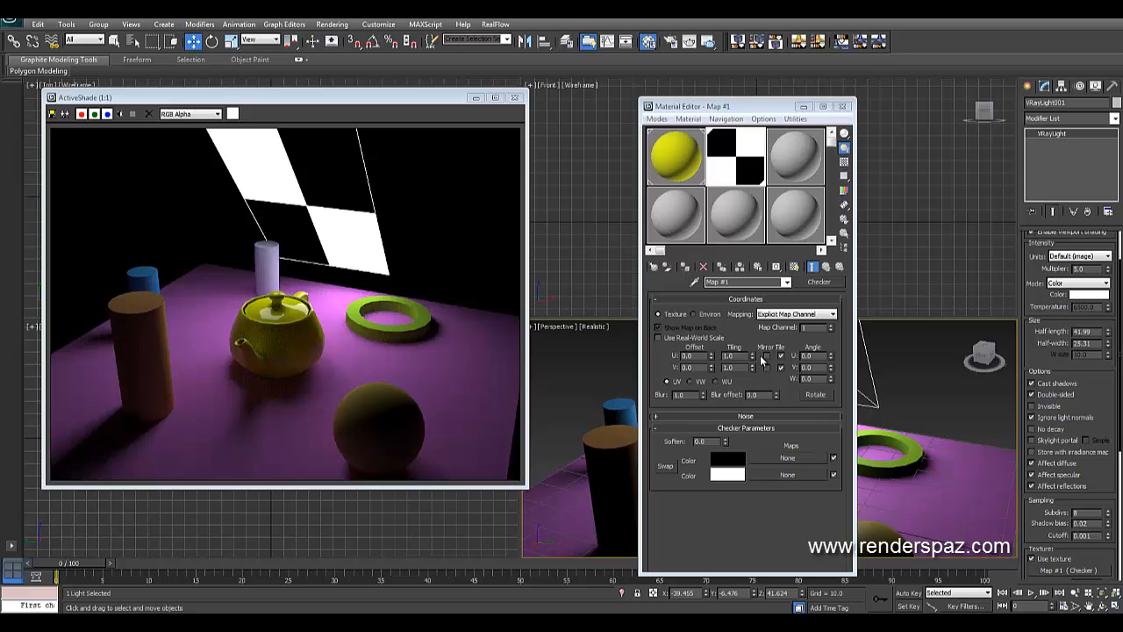
{"action": "left_click_drag", "start_coordinate": [752, 357], "coordinate": [759, 355]}
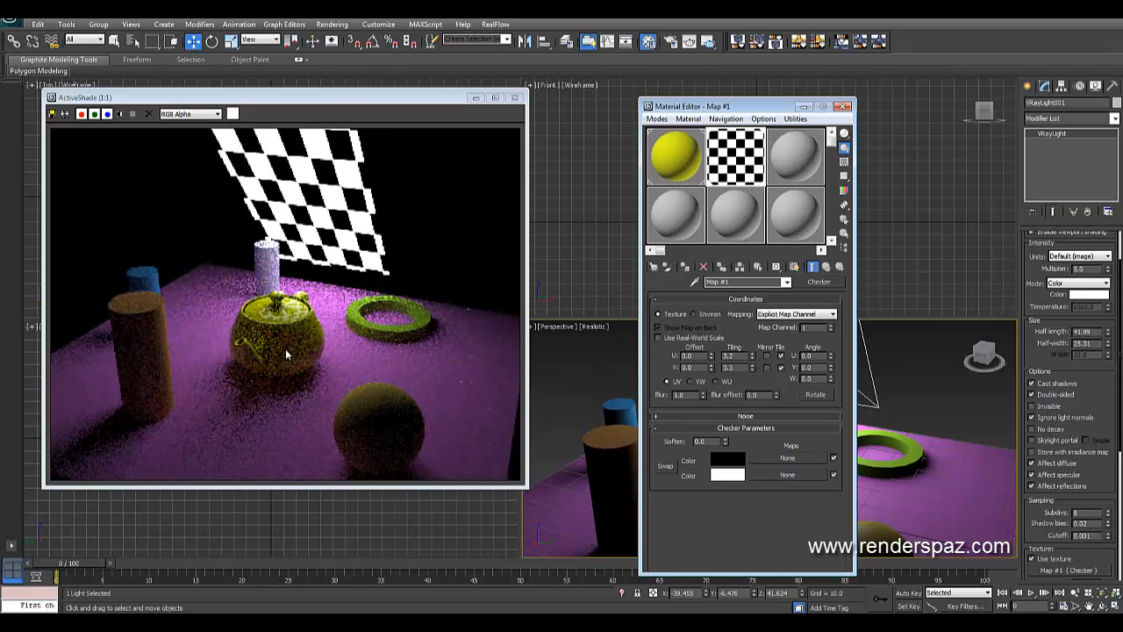
Examine the checkered light's reflection on the teapot up close in the ActiveShade render
{"action": "left_click_drag", "start_coordinate": [754, 106], "coordinate": [923, 125]}
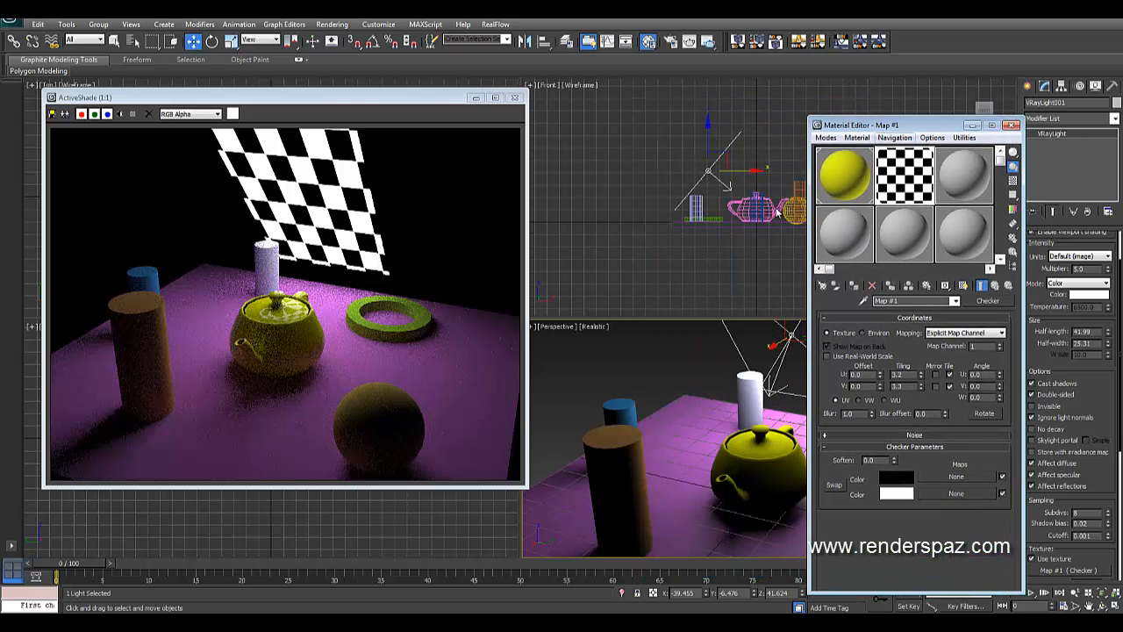
{"action": "mouse_move", "coordinate": [674, 453]}
{"action": "middle_mouse_down", "text": "alt"}
{"action": "mouse_move", "coordinate": [704, 490]}
{"action": "mouse_move", "coordinate": [715, 479]}
{"action": "middle_mouse_up", "text": "alt"}
{"action": "scroll", "coordinate": [705, 490], "scroll_direction": "up", "scroll_amount": 10}
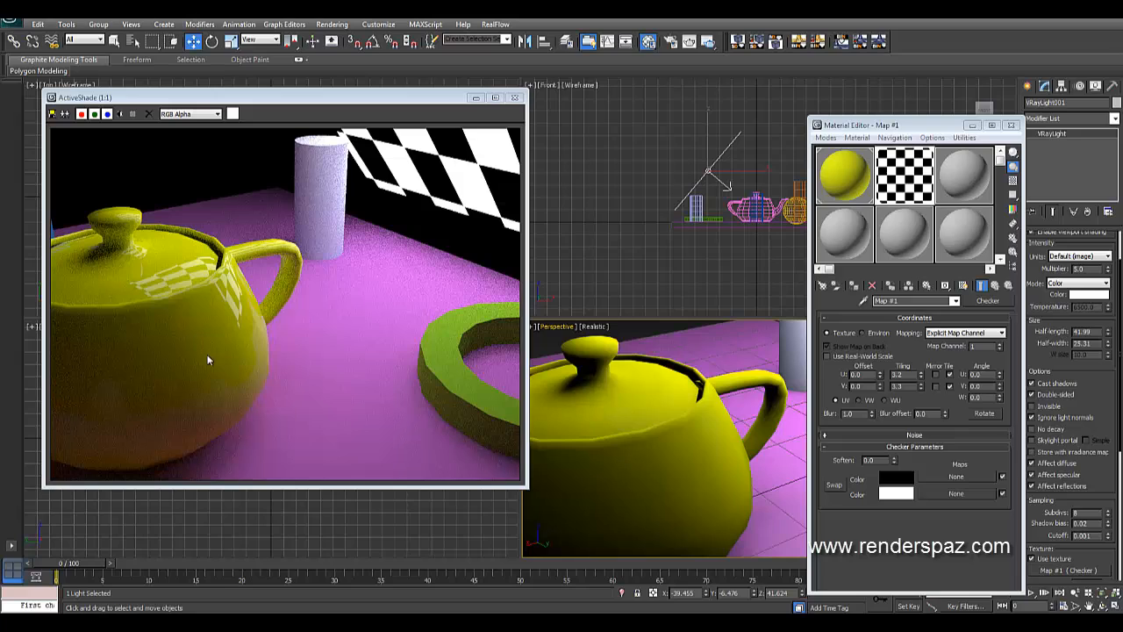
{"action": "left_click", "coordinate": [277, 338]}
{"action": "scroll", "coordinate": [273, 347], "scroll_direction": "down", "scroll_amount": 1}
{"action": "scroll", "coordinate": [282, 345], "scroll_direction": "up", "scroll_amount": 1}
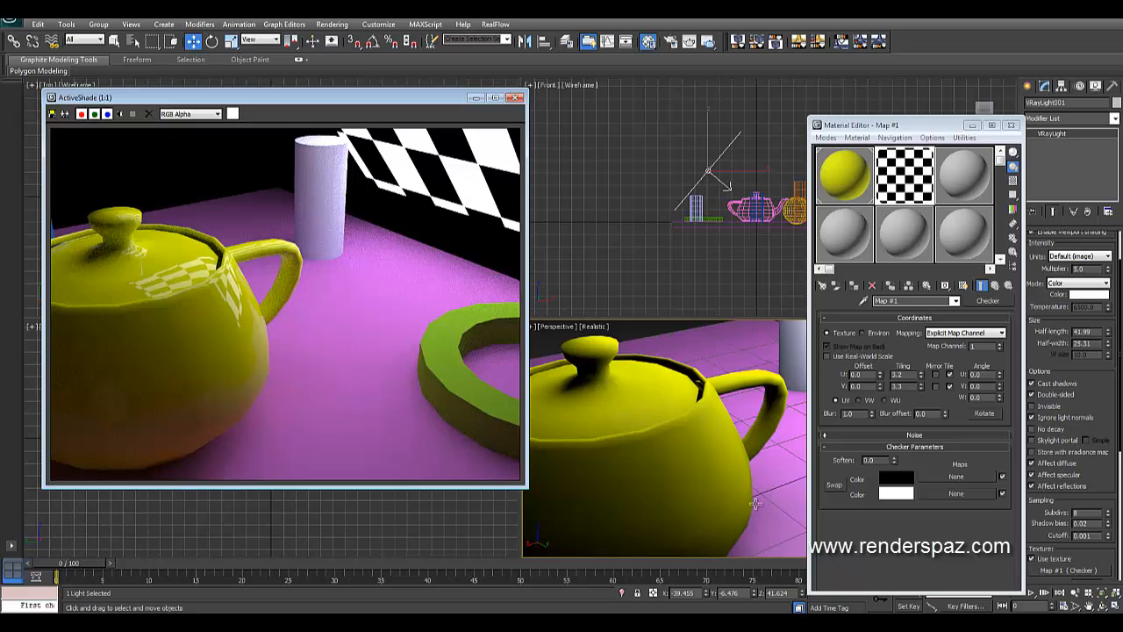
Recolor the light's Checker map, setting the second color to blue (22, 49, 246) and the first to red (238, 0, 0)
{"action": "left_click", "coordinate": [896, 493]}
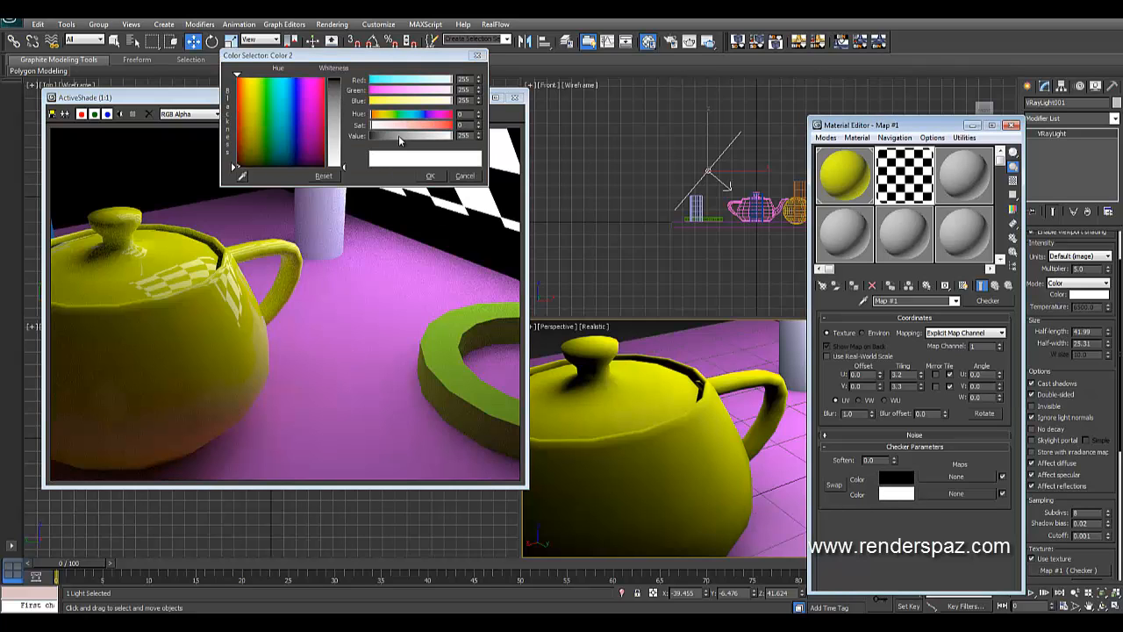
{"action": "left_click", "coordinate": [460, 175]}
{"action": "left_click", "coordinate": [899, 495]}
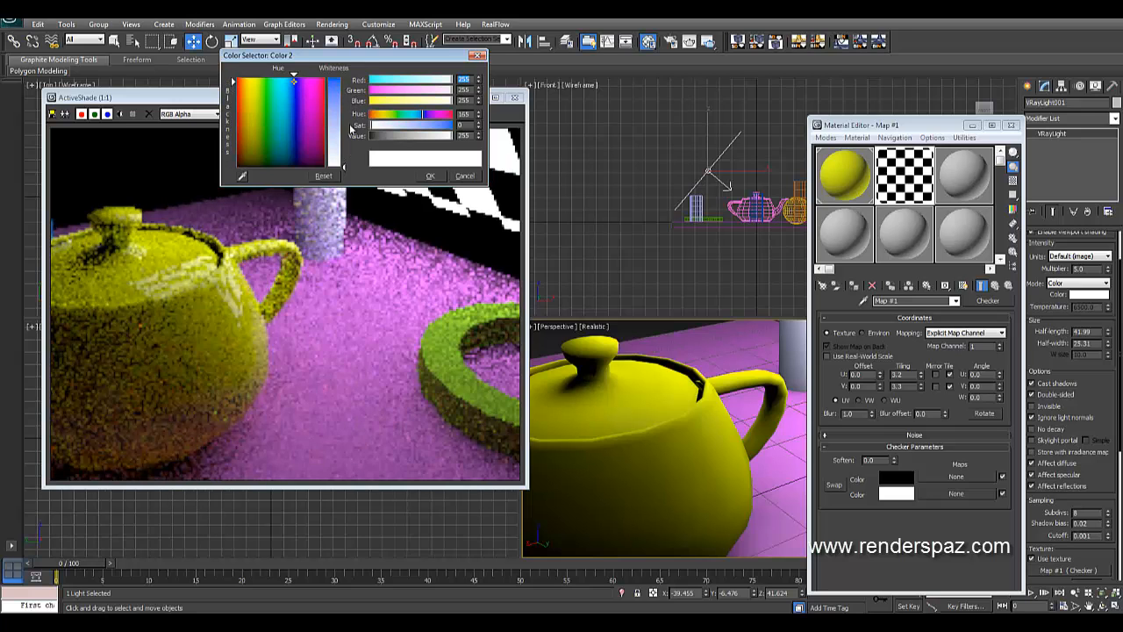
{"action": "left_click_drag", "start_coordinate": [344, 129], "coordinate": [346, 86]}
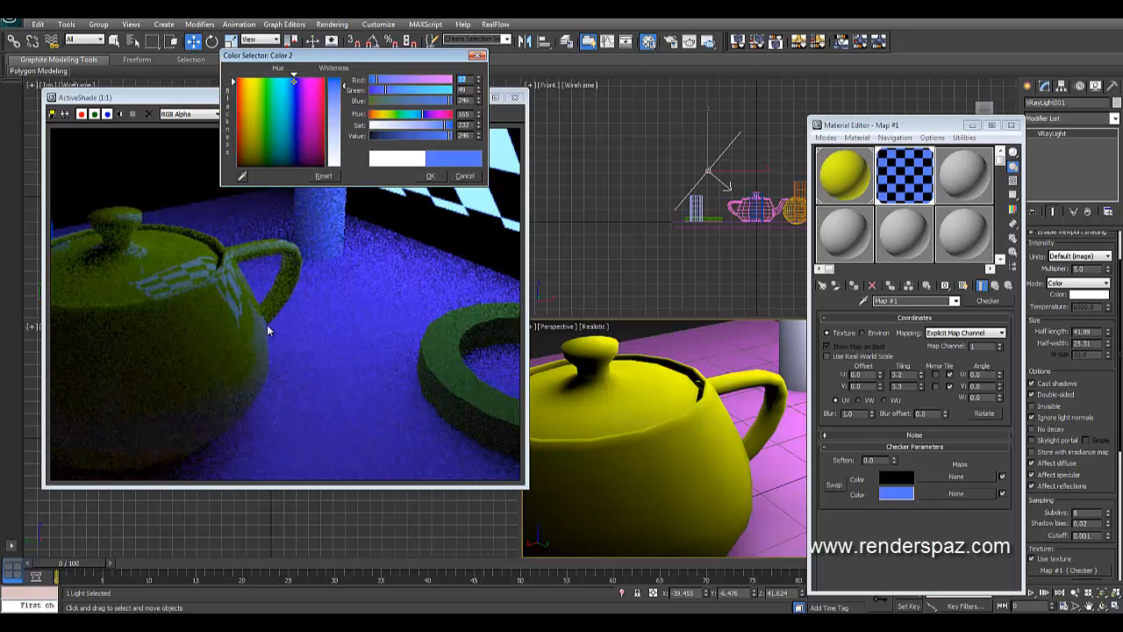
{"action": "left_click", "coordinate": [429, 176]}
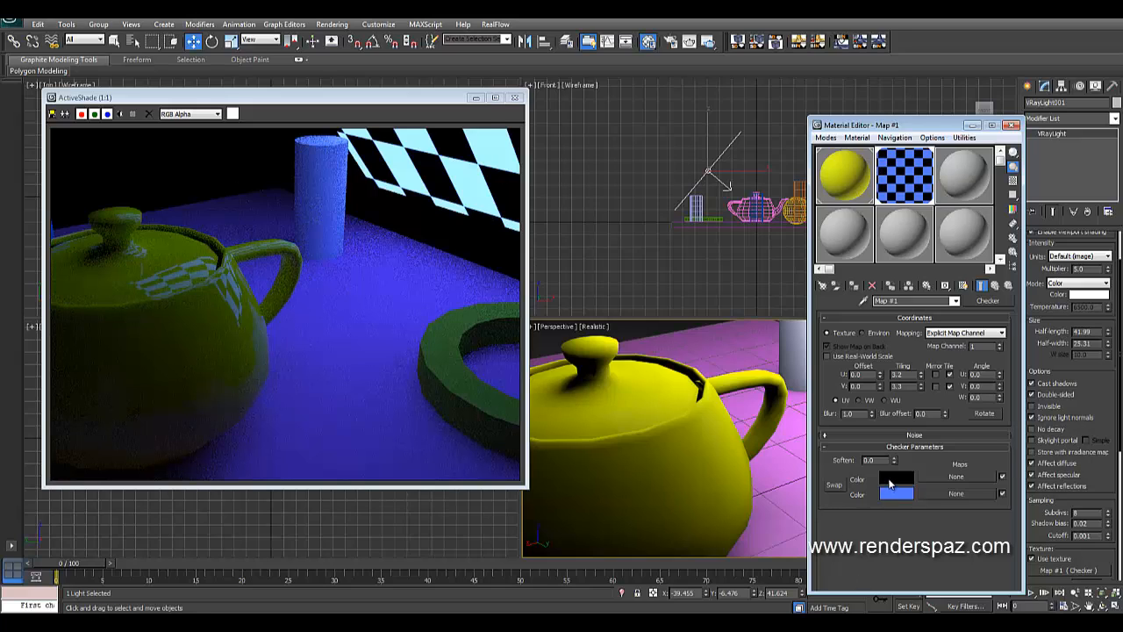
{"action": "left_click", "coordinate": [889, 480]}
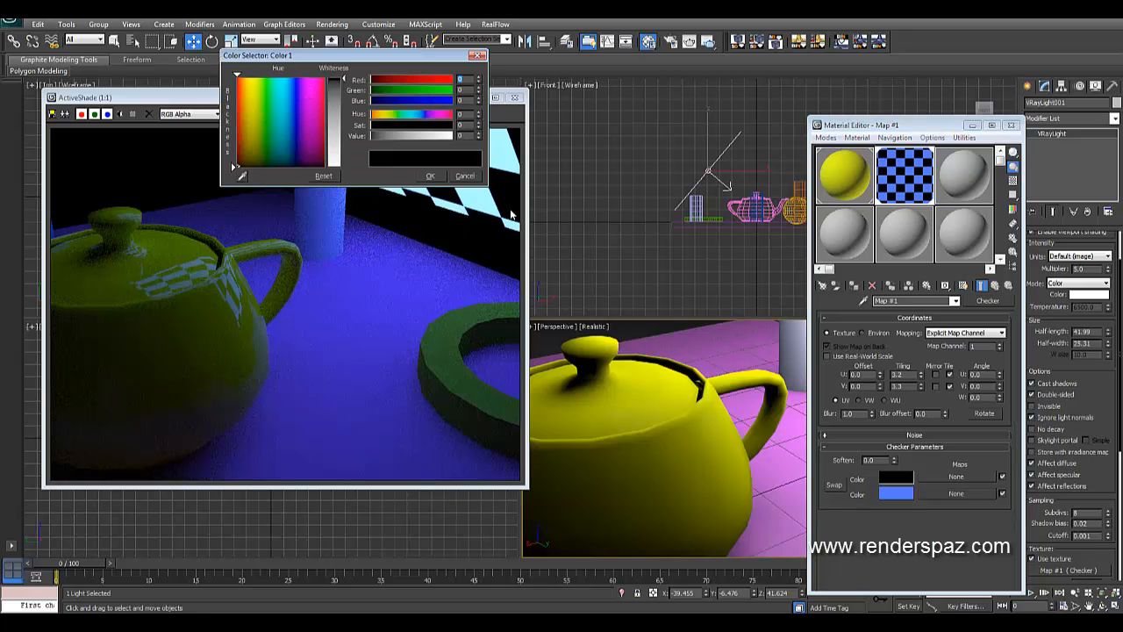
{"action": "left_click_drag", "start_coordinate": [298, 110], "coordinate": [235, 84]}
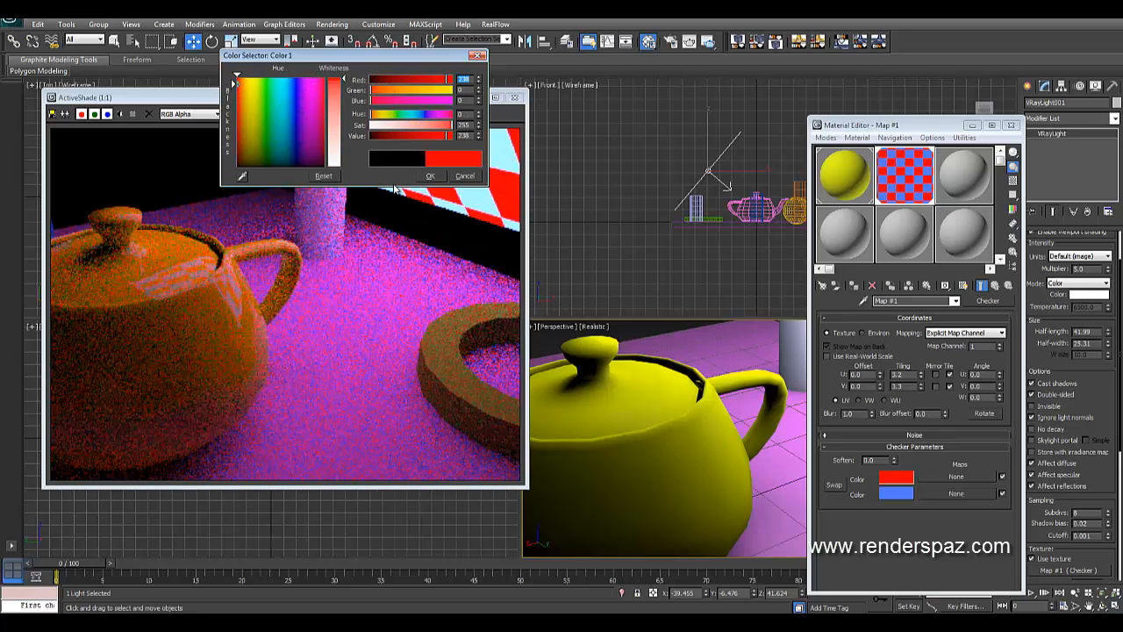
{"action": "left_click", "coordinate": [424, 176]}
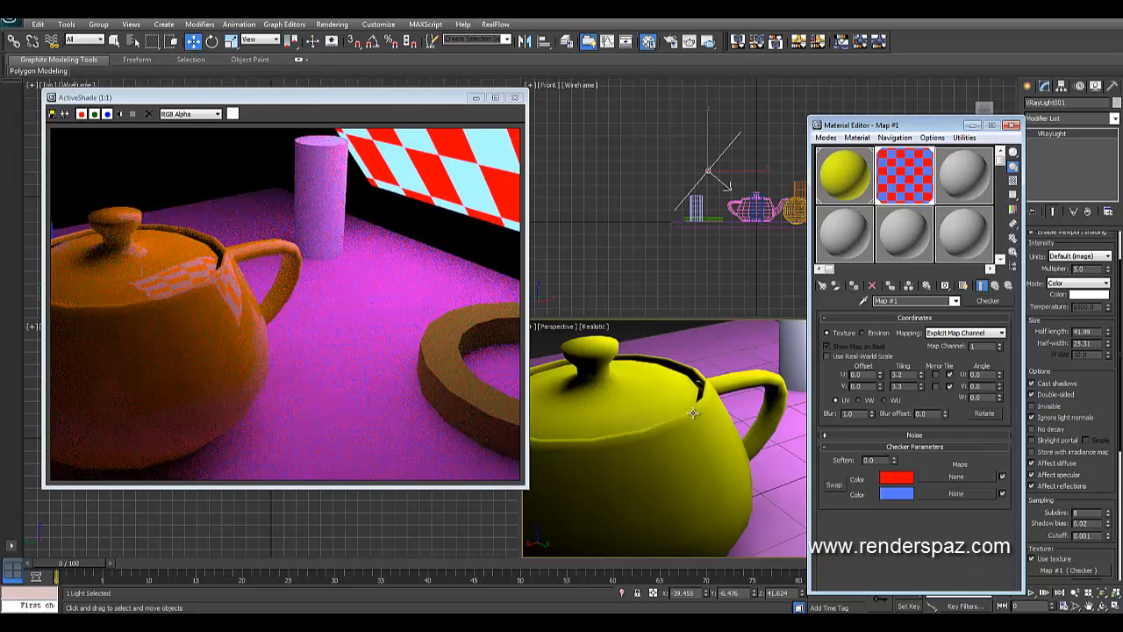
Apply the grey default material from the third sample slot to the floor, cylinders, sphere and ring
{"action": "scroll", "coordinate": [759, 436], "scroll_direction": "down", "scroll_amount": 10}
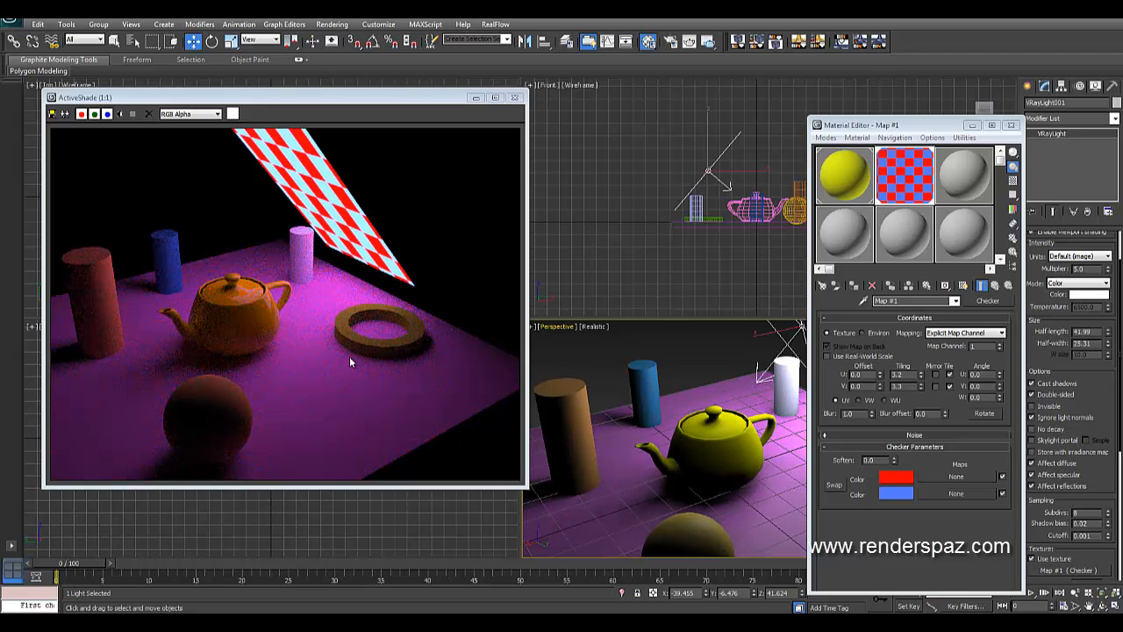
{"action": "left_click", "coordinate": [981, 186]}
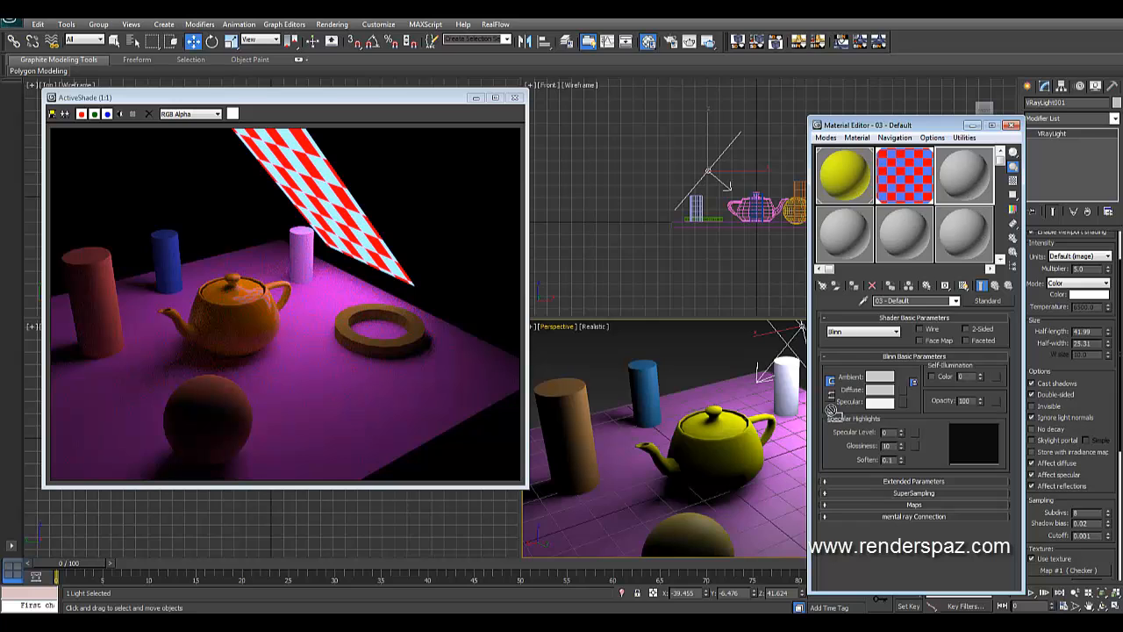
{"action": "left_click_drag", "start_coordinate": [832, 411], "coordinate": [787, 499]}
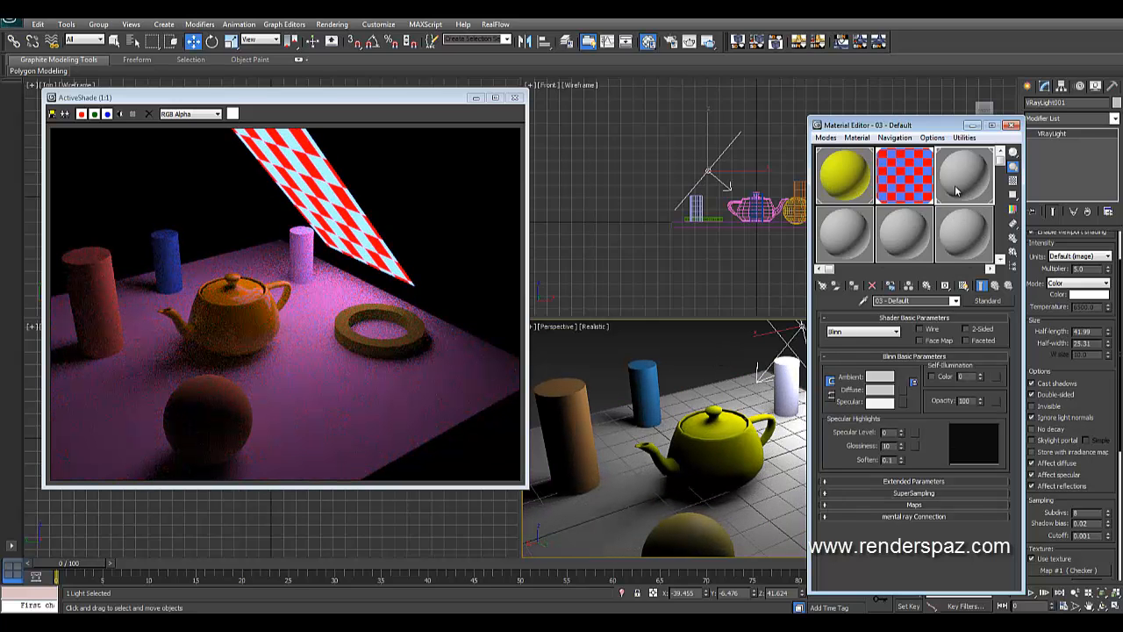
{"action": "left_click_drag", "start_coordinate": [957, 190], "coordinate": [646, 390]}
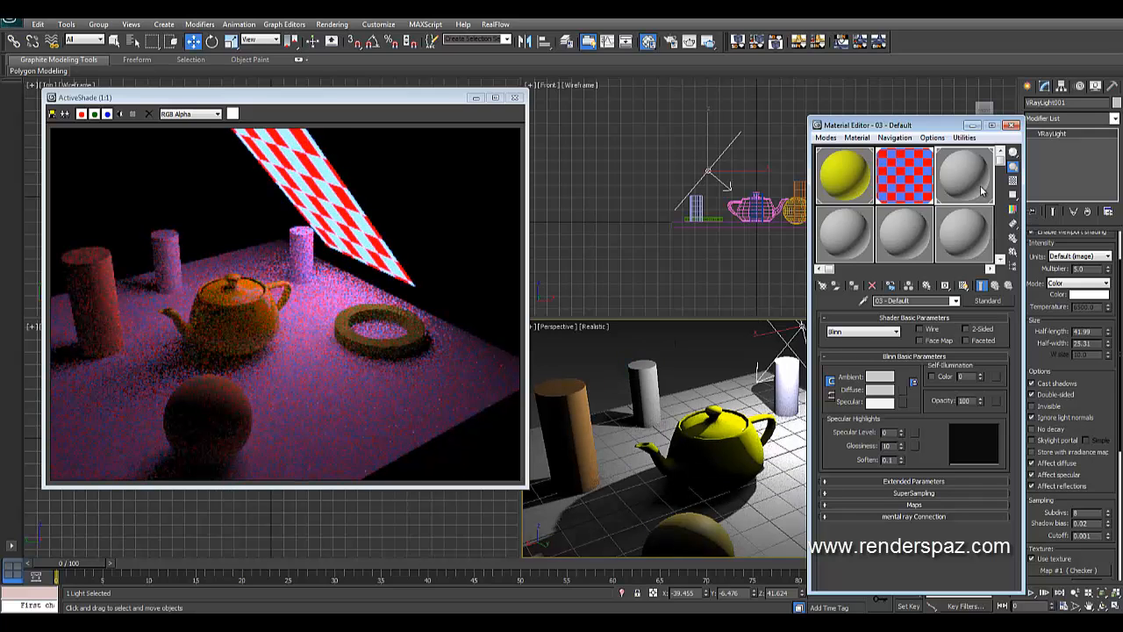
{"action": "left_click_drag", "start_coordinate": [982, 191], "coordinate": [574, 421]}
{"action": "mouse_move", "coordinate": [975, 188]}
{"action": "left_mouse_down"}
{"action": "mouse_move", "coordinate": [703, 424]}
{"action": "mouse_move", "coordinate": [702, 539]}
{"action": "left_mouse_up"}
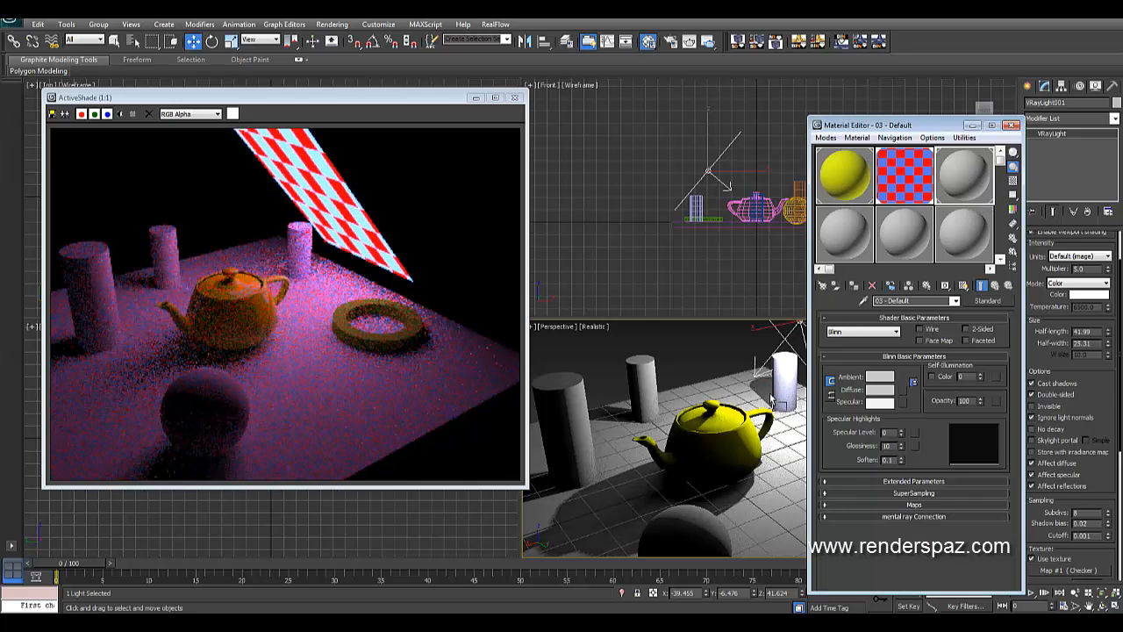
{"action": "left_click_drag", "start_coordinate": [899, 127], "coordinate": [1079, 168]}
{"action": "key", "text": "m"}
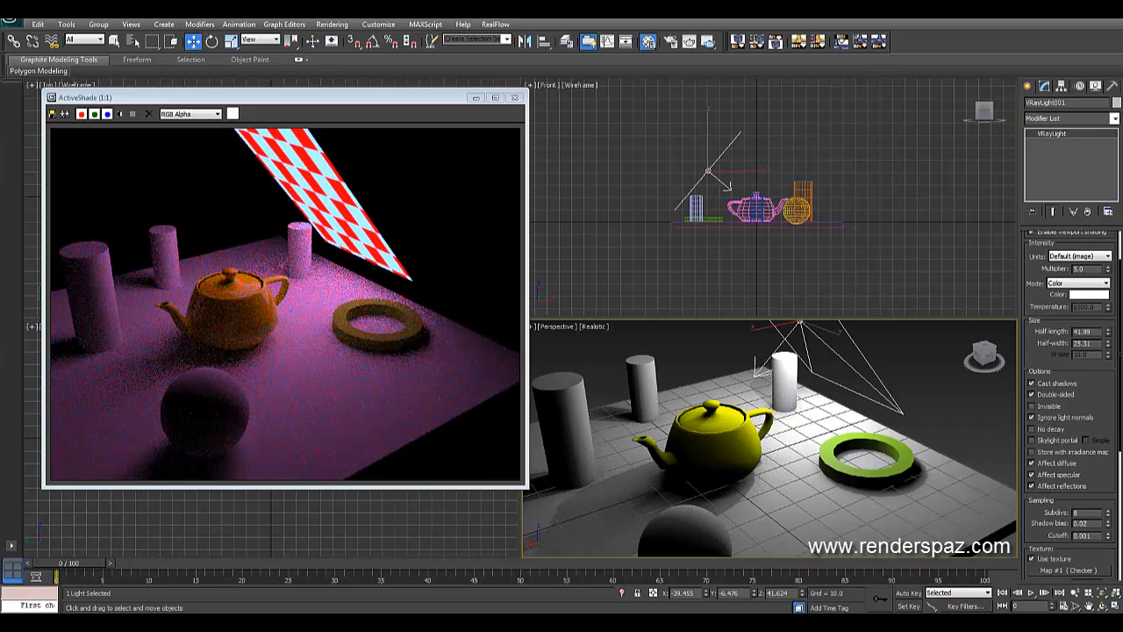
{"action": "key", "text": "ctrl+z"}
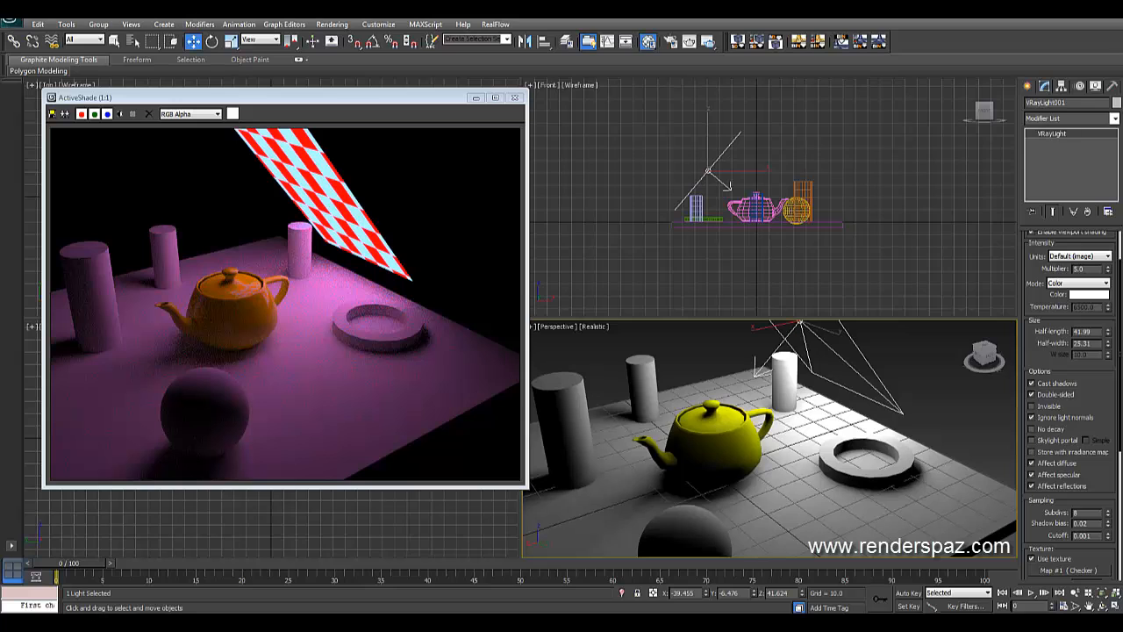
Reopen the light's Checker map in the Material Editor and set its first color to purple (76, 0, 124)
{"action": "key", "text": "m"}
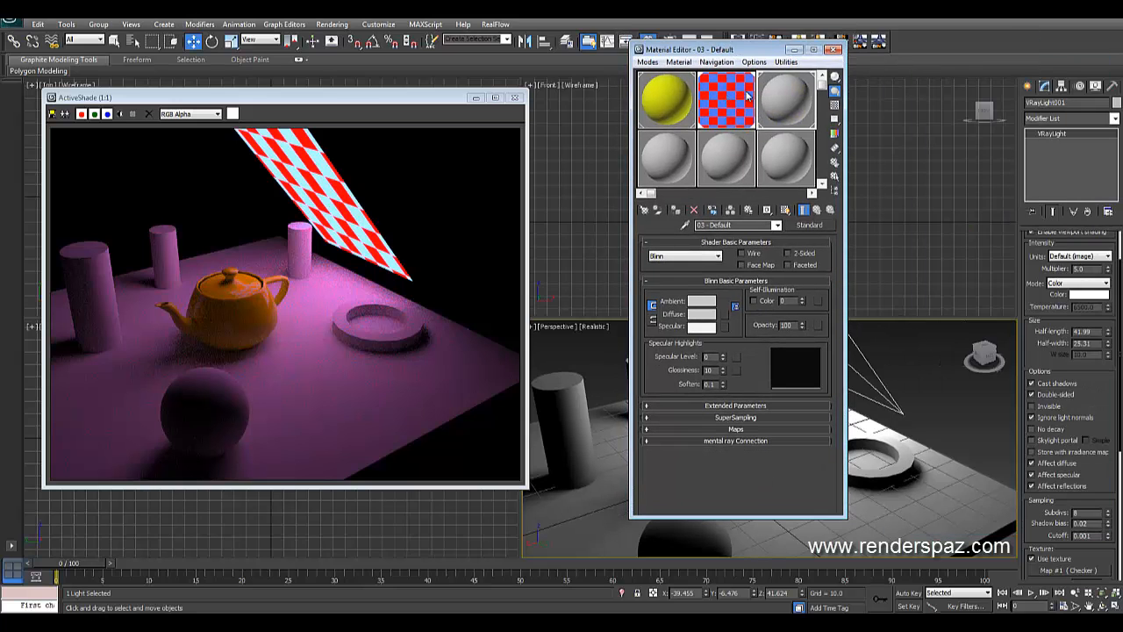
{"action": "left_click", "coordinate": [747, 97]}
{"action": "left_click", "coordinate": [718, 401]}
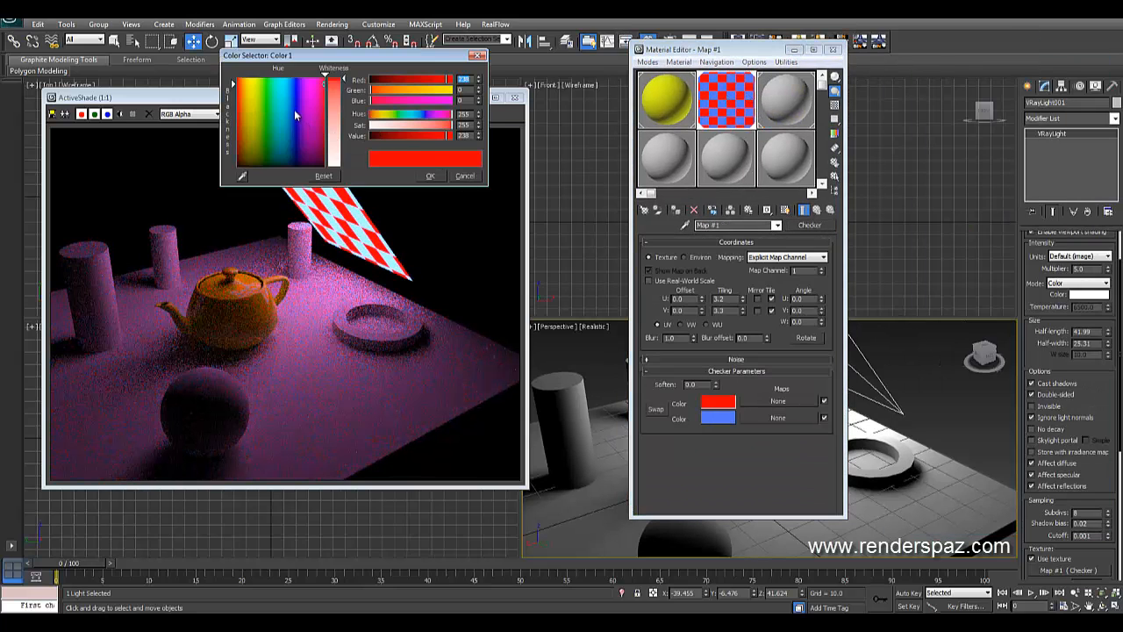
{"action": "left_click_drag", "start_coordinate": [294, 109], "coordinate": [303, 124]}
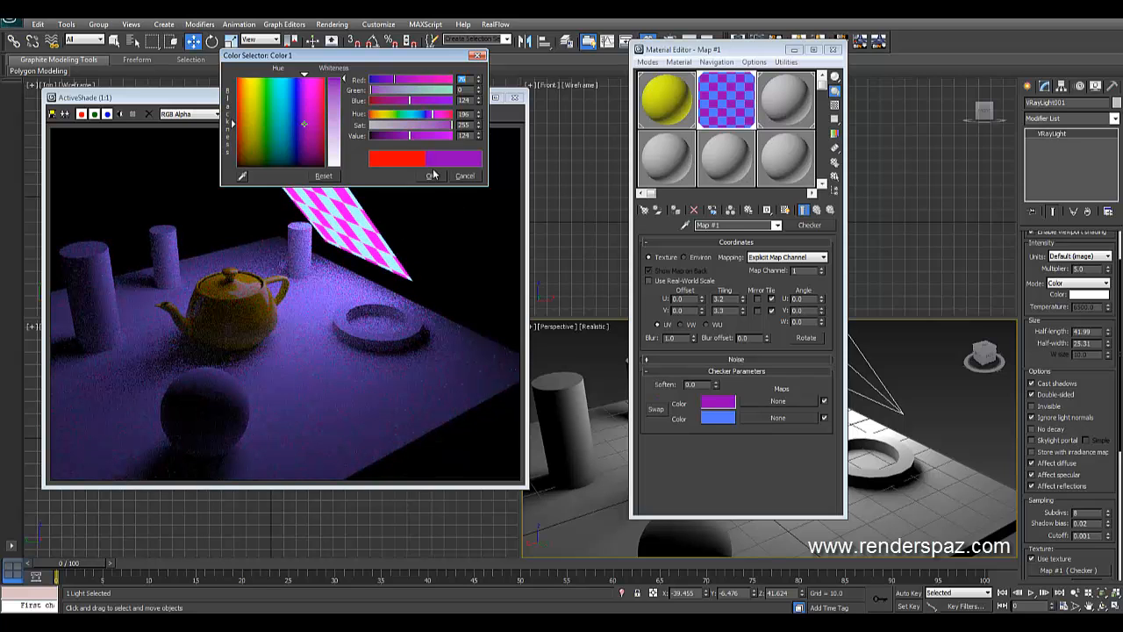
{"action": "left_click", "coordinate": [430, 175]}
Try several hues for the Checker map's second color and settle on yellow-green (125, 185, 22)
{"action": "left_click", "coordinate": [718, 419]}
{"action": "left_click", "coordinate": [271, 147]}
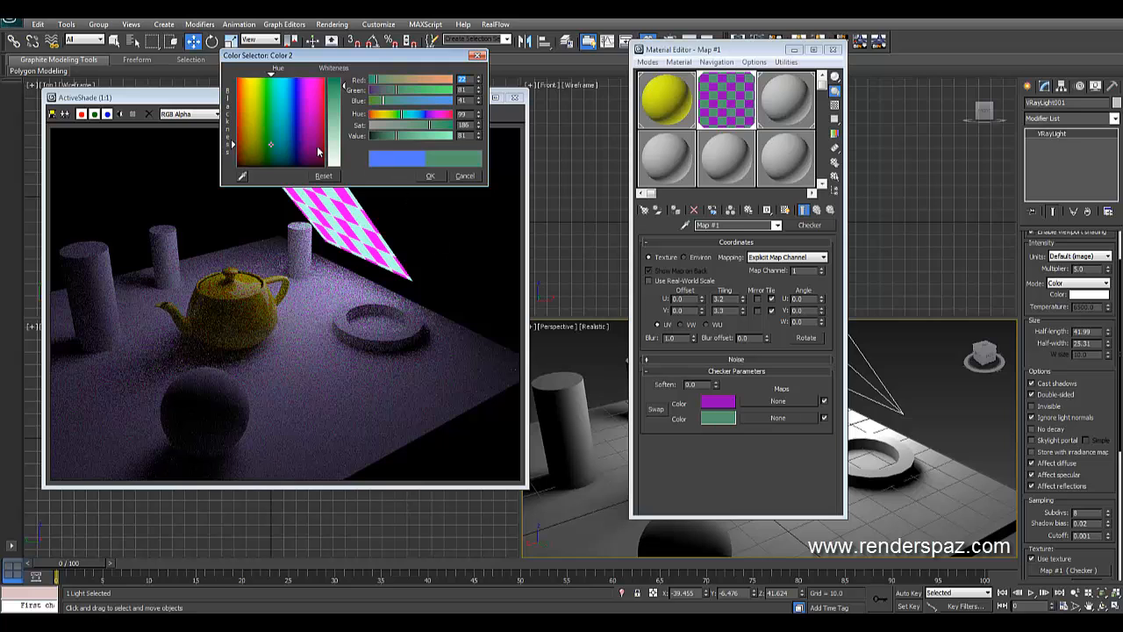
{"action": "left_click", "coordinate": [281, 146]}
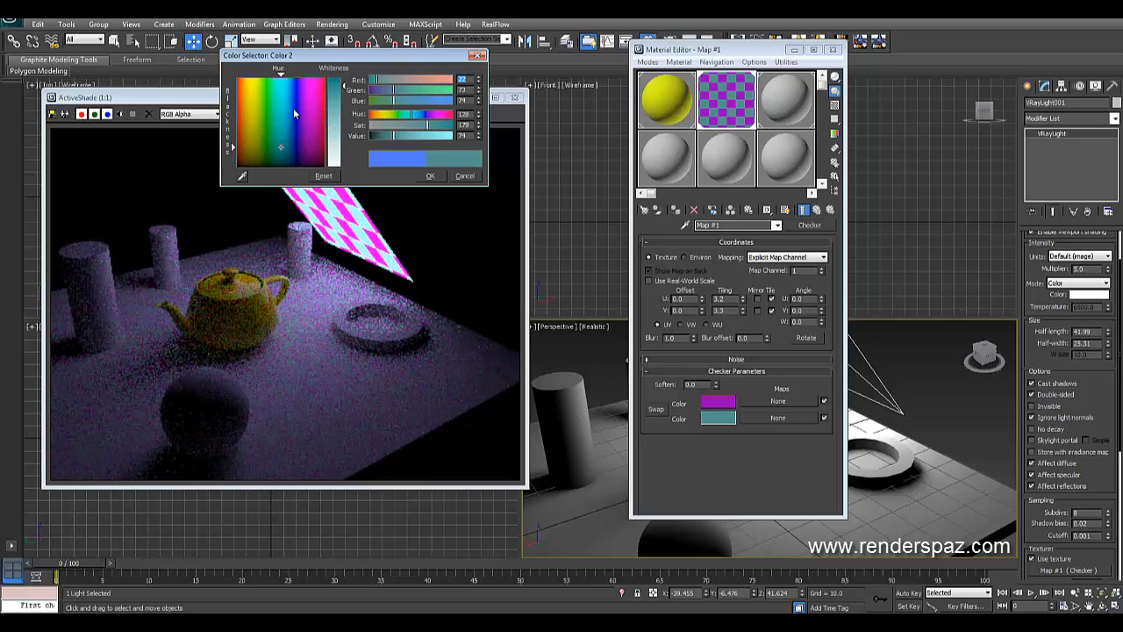
{"action": "left_click", "coordinate": [294, 112]}
{"action": "left_click", "coordinate": [244, 130]}
{"action": "left_click", "coordinate": [243, 108]}
{"action": "left_click", "coordinate": [257, 104]}
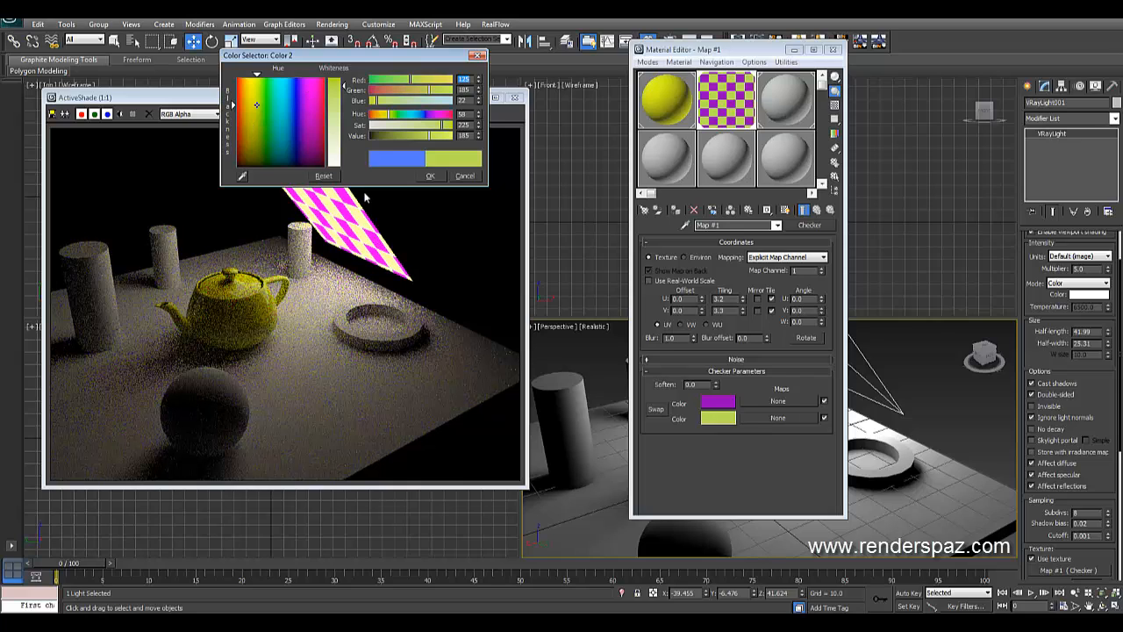
{"action": "left_click", "coordinate": [430, 176]}
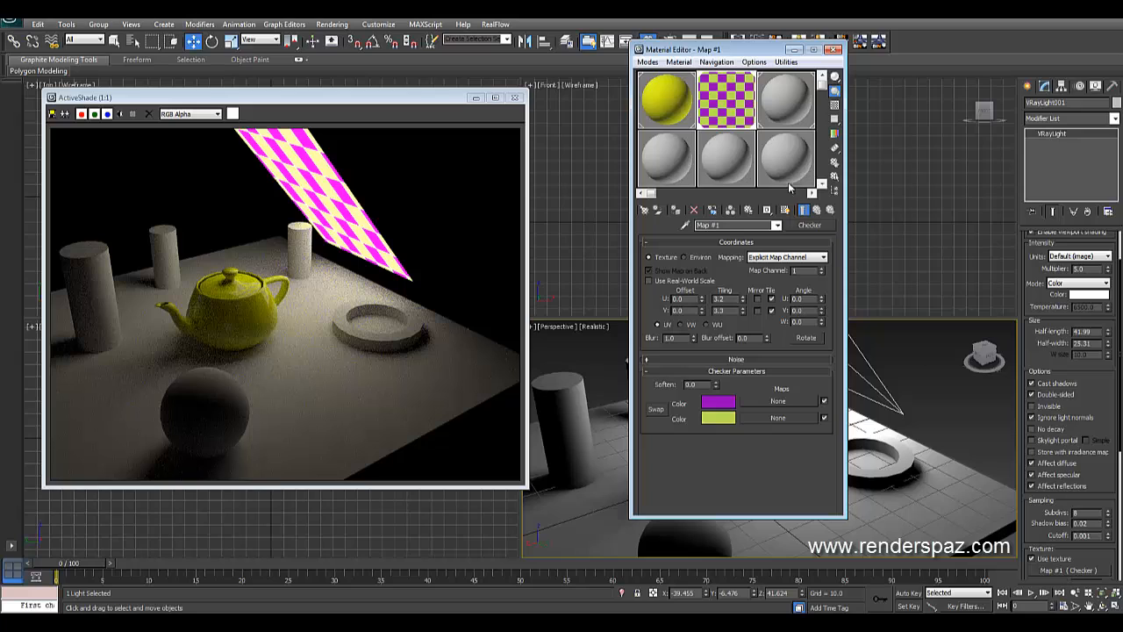
Replace the light's Checker texture with a Falloff map, discarding the old map
{"action": "left_click", "coordinate": [808, 225]}
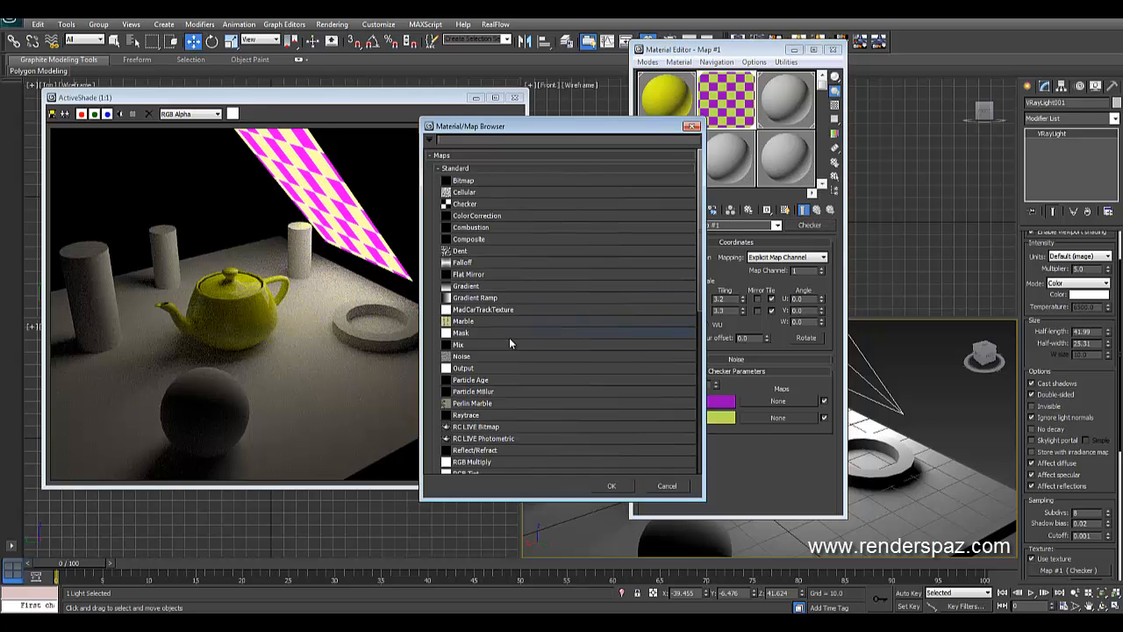
{"action": "double_click", "coordinate": [481, 262]}
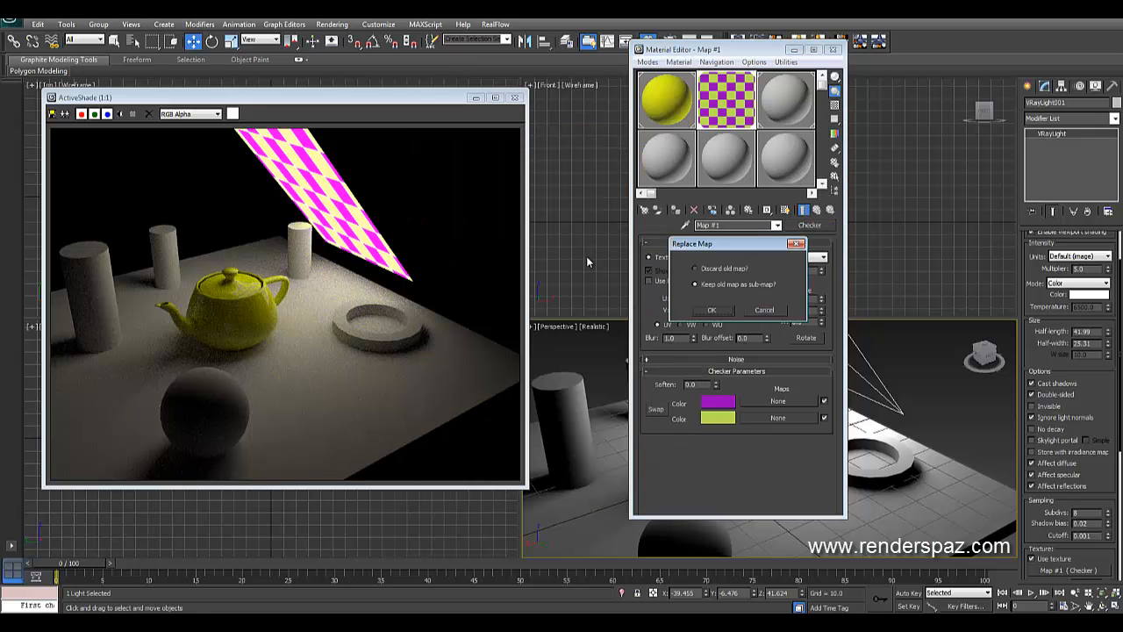
{"action": "left_click", "coordinate": [715, 309]}
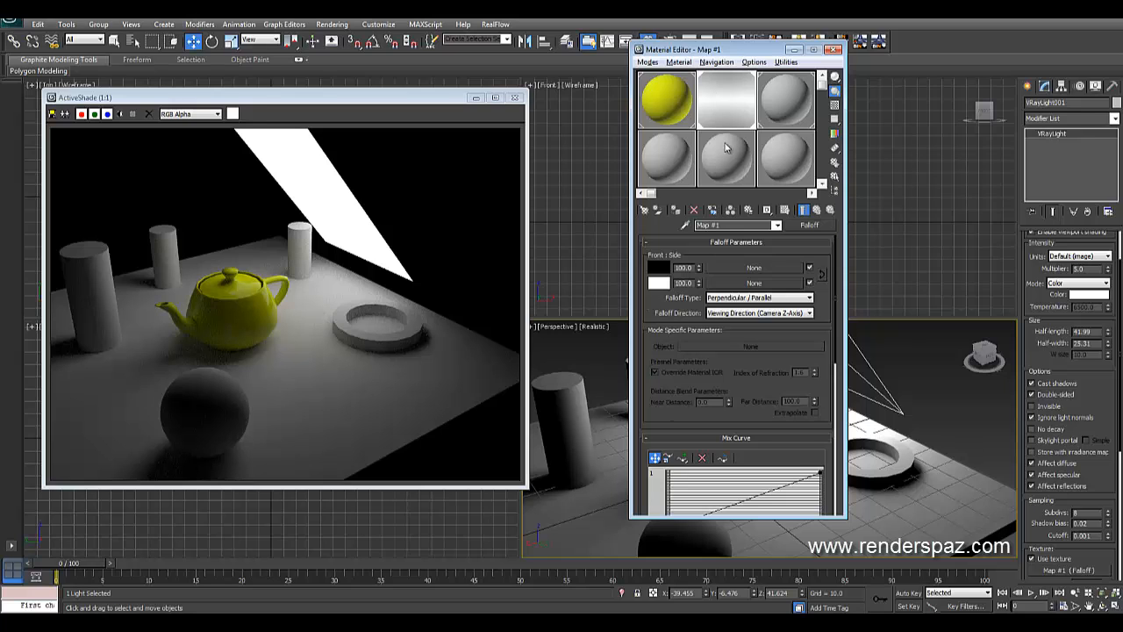
Replace the light's Falloff texture with a Gradient map, discarding the old map
{"action": "left_click", "coordinate": [804, 226]}
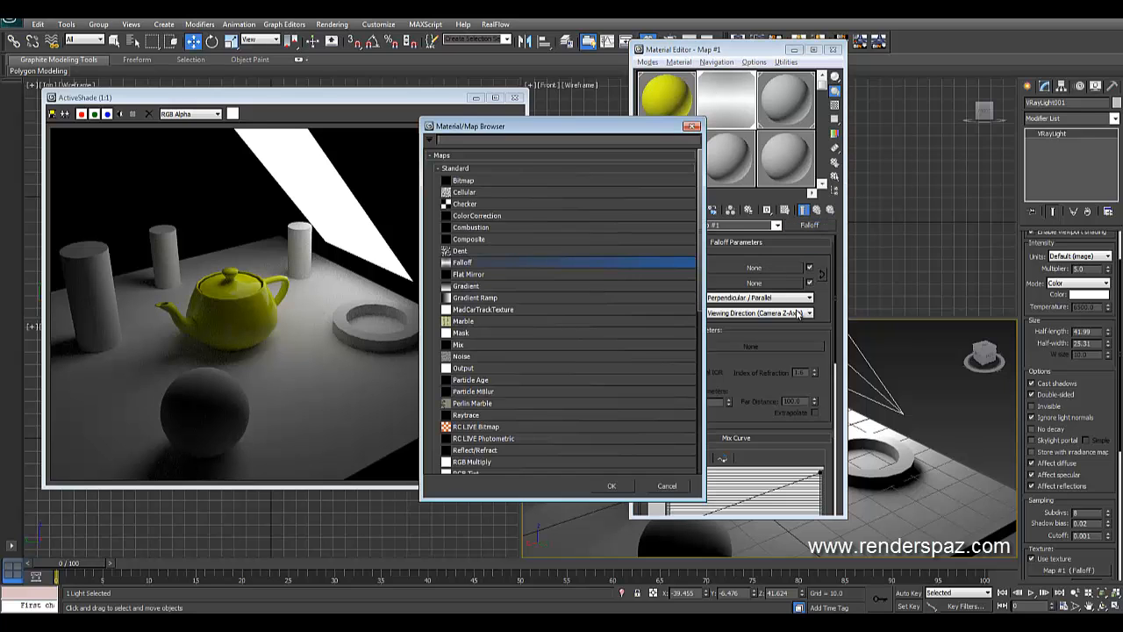
{"action": "double_click", "coordinate": [466, 285]}
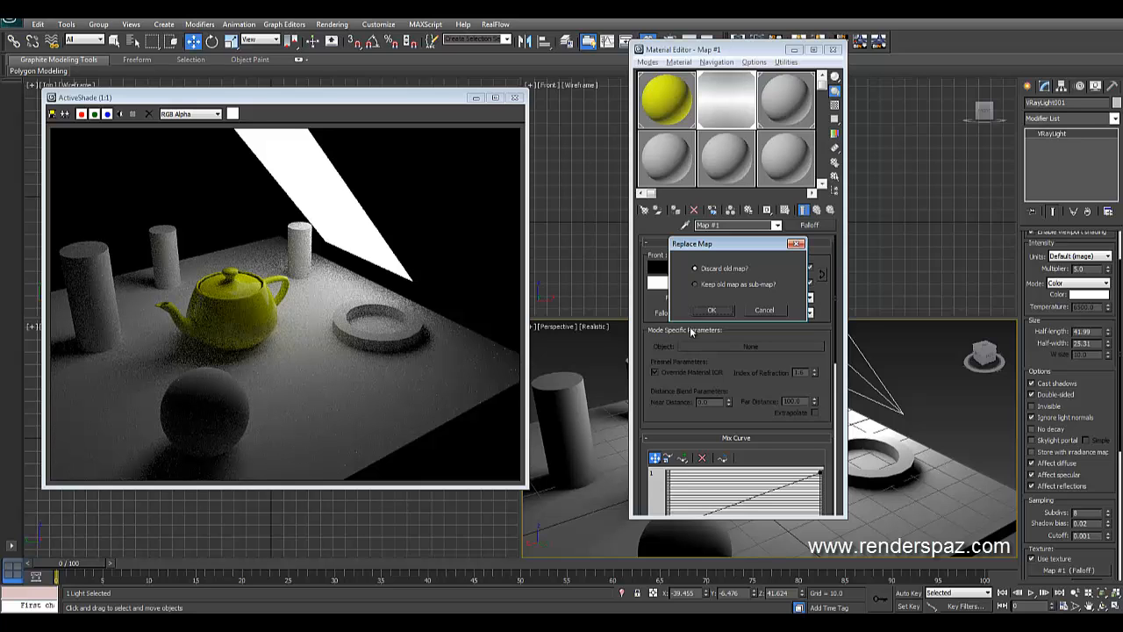
{"action": "left_click", "coordinate": [711, 311]}
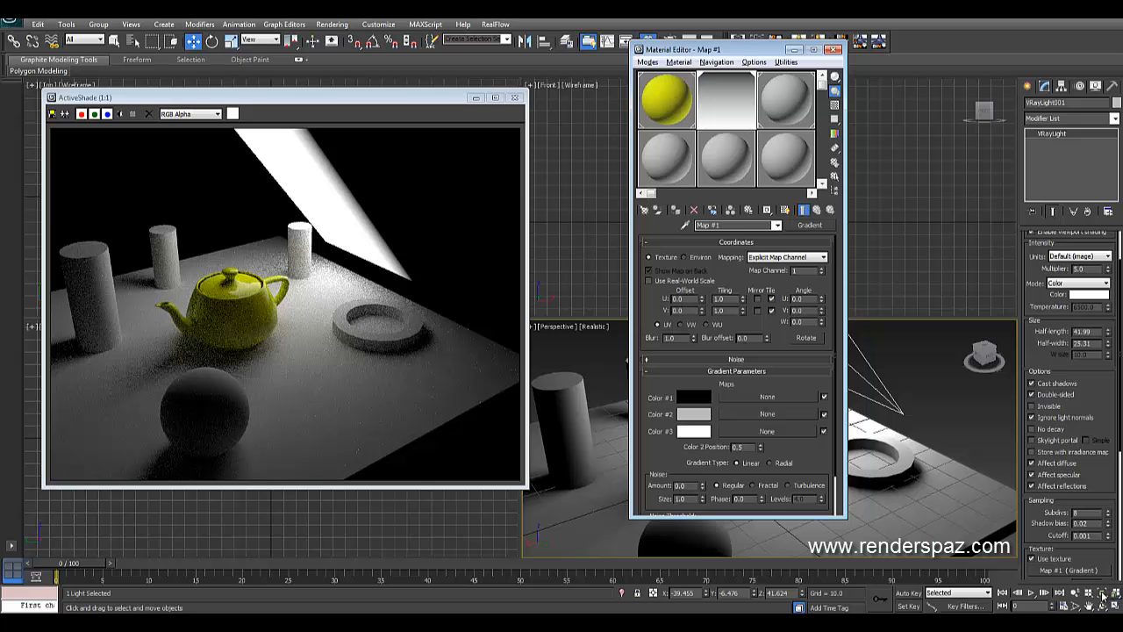
Examine the gradient light's reflection on the teapot lid up close, and close the Material Editor
{"action": "left_click", "coordinate": [1102, 604]}
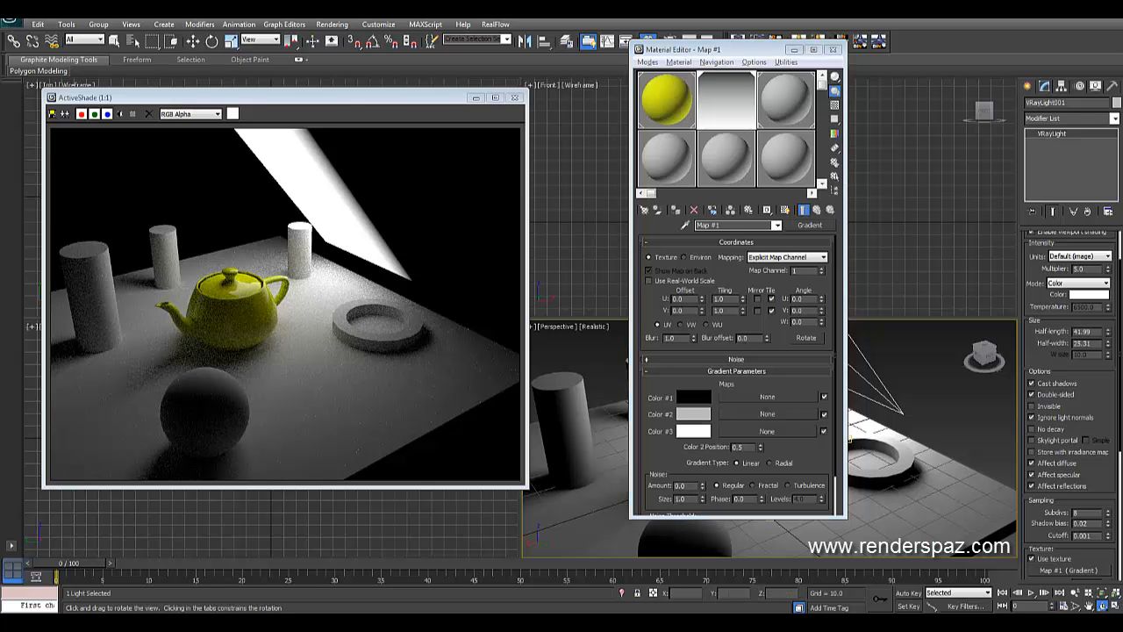
{"action": "middle_click_drag", "start_coordinate": [930, 473], "coordinate": [972, 470]}
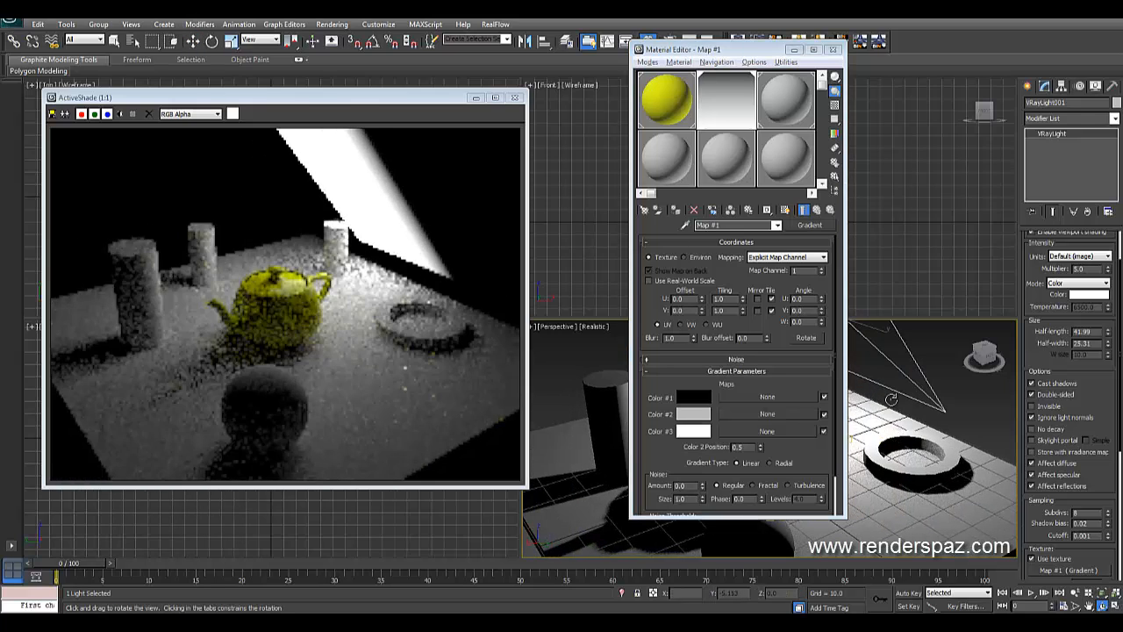
{"action": "left_click_drag", "start_coordinate": [772, 51], "coordinate": [673, 44]}
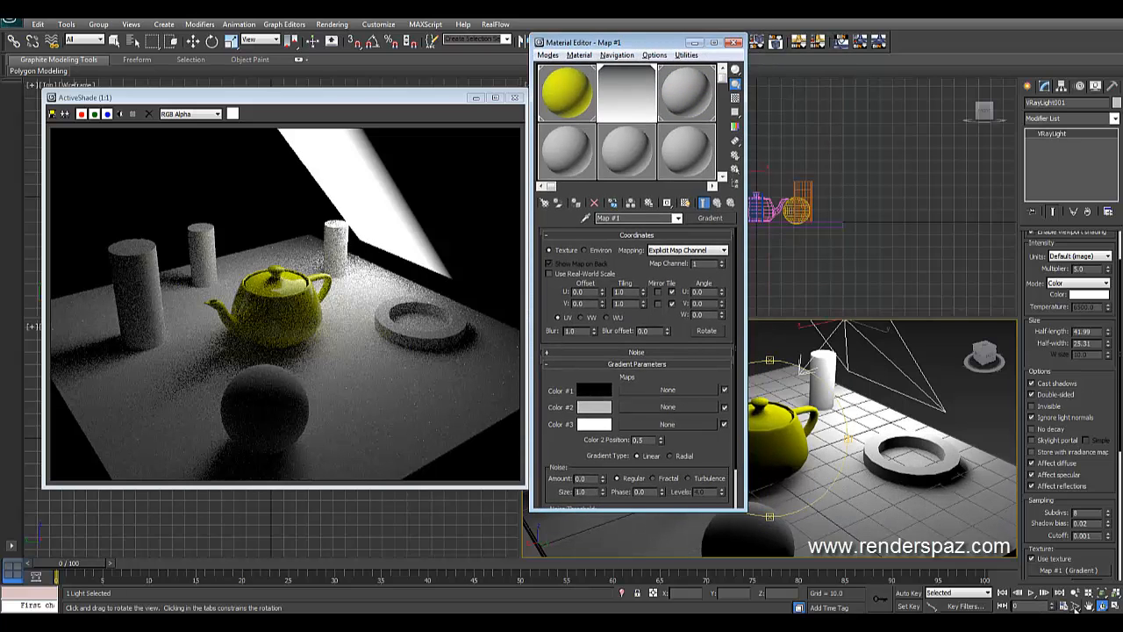
{"action": "left_click_drag", "start_coordinate": [776, 421], "coordinate": [781, 447]}
{"action": "scroll", "coordinate": [799, 430], "scroll_direction": "up", "scroll_amount": 6}
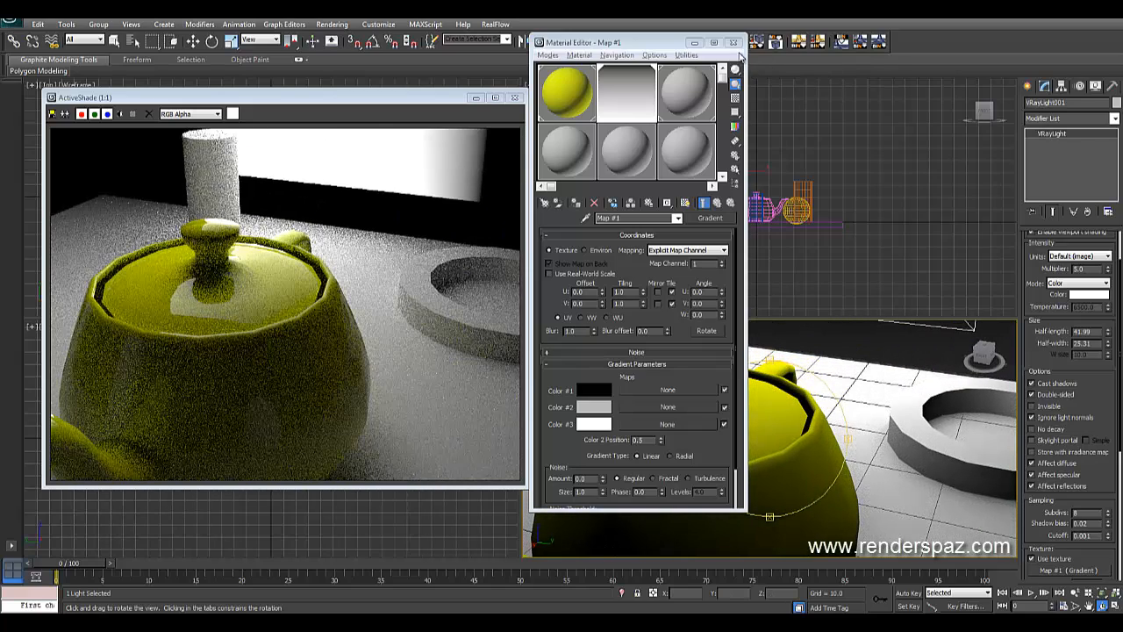
{"action": "left_click", "coordinate": [734, 43]}
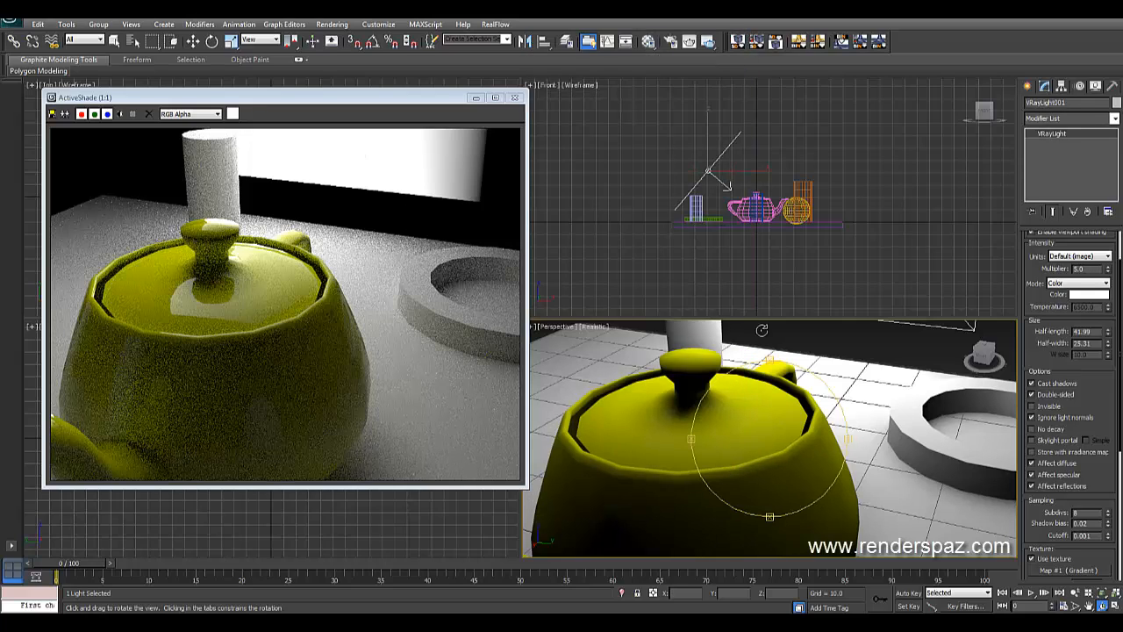
Move the cylinder behind the teapot sideways, away from the lid and out of the light's path, to about Y -56.4
{"action": "key", "text": "w"}
{"action": "left_click", "coordinate": [702, 331]}
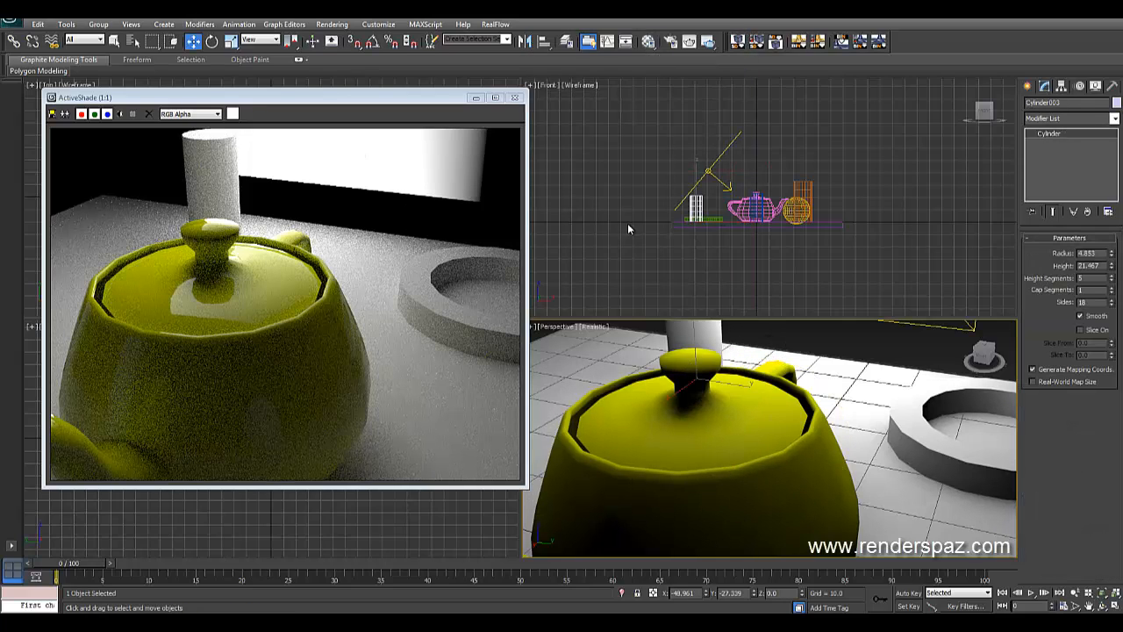
{"action": "left_click_drag", "start_coordinate": [729, 387], "coordinate": [601, 349]}
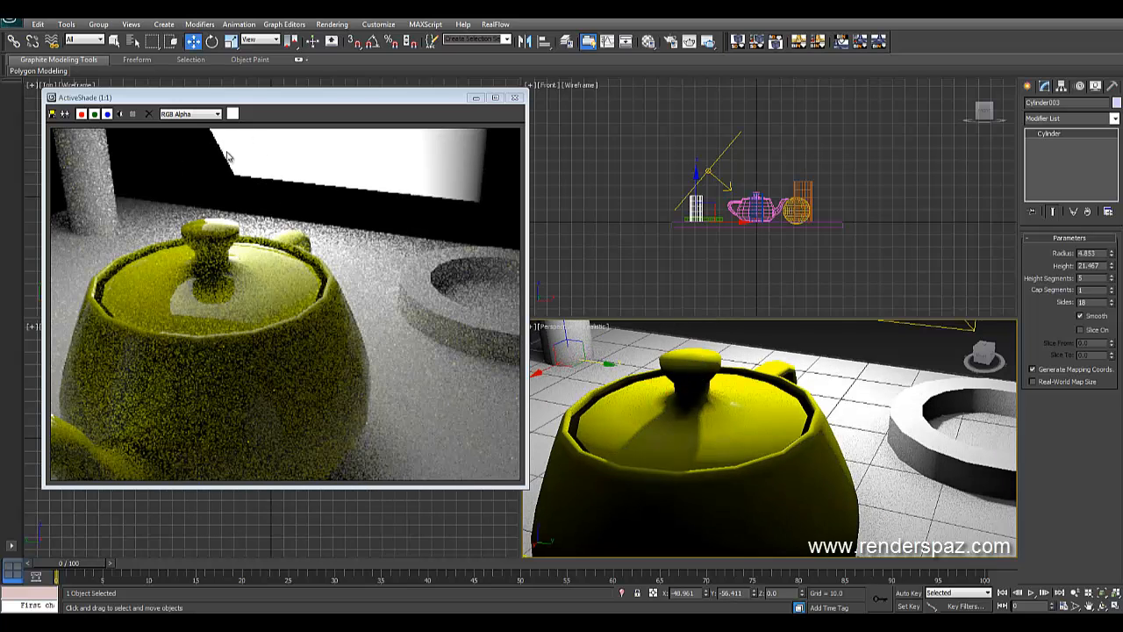
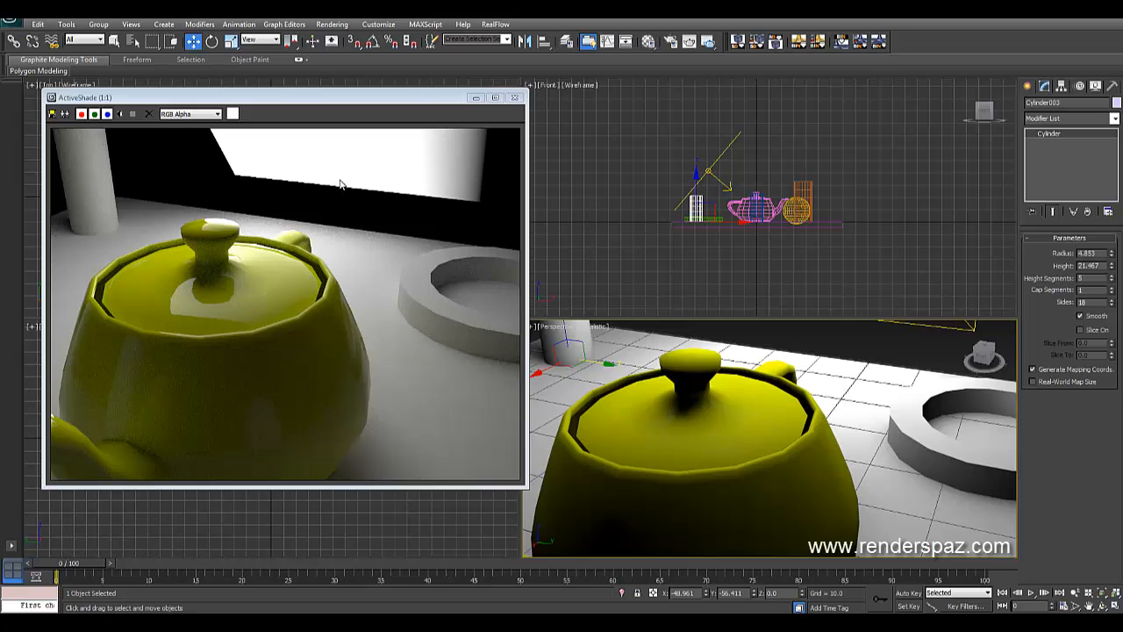
{"action": "left_click", "coordinate": [309, 351]}
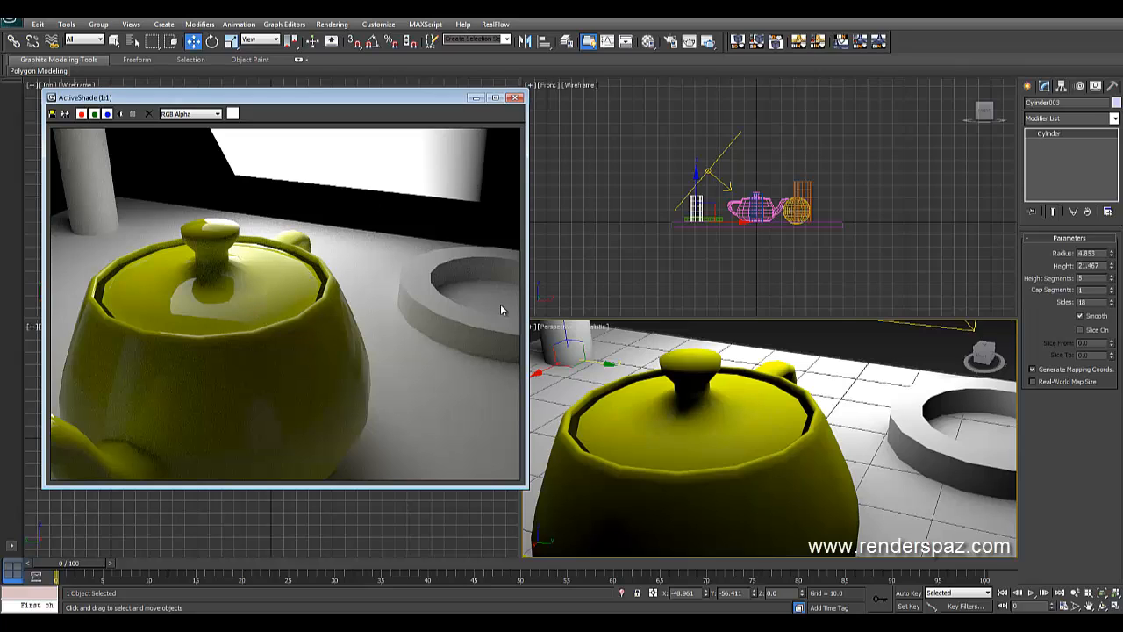
Select the plane light and review its sampling, texture, rectangle, dome and mesh light options
{"action": "left_click", "coordinate": [722, 189]}
{"action": "scroll", "coordinate": [1104, 449], "scroll_direction": "down", "scroll_amount": 5}
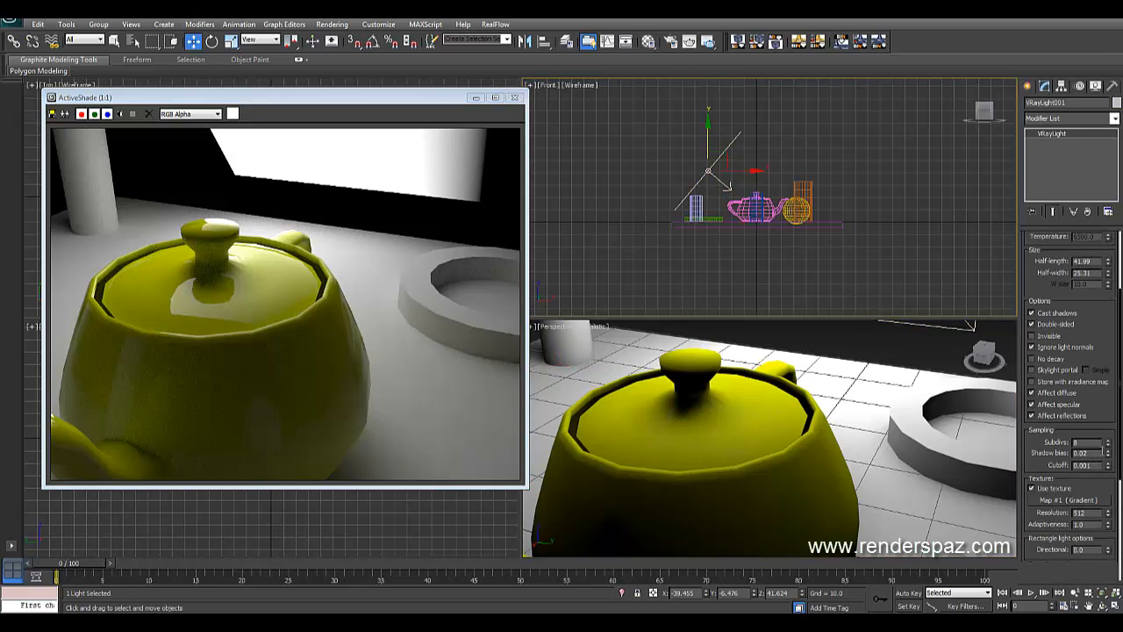
{"action": "scroll", "coordinate": [1104, 451], "scroll_direction": "down", "scroll_amount": 3}
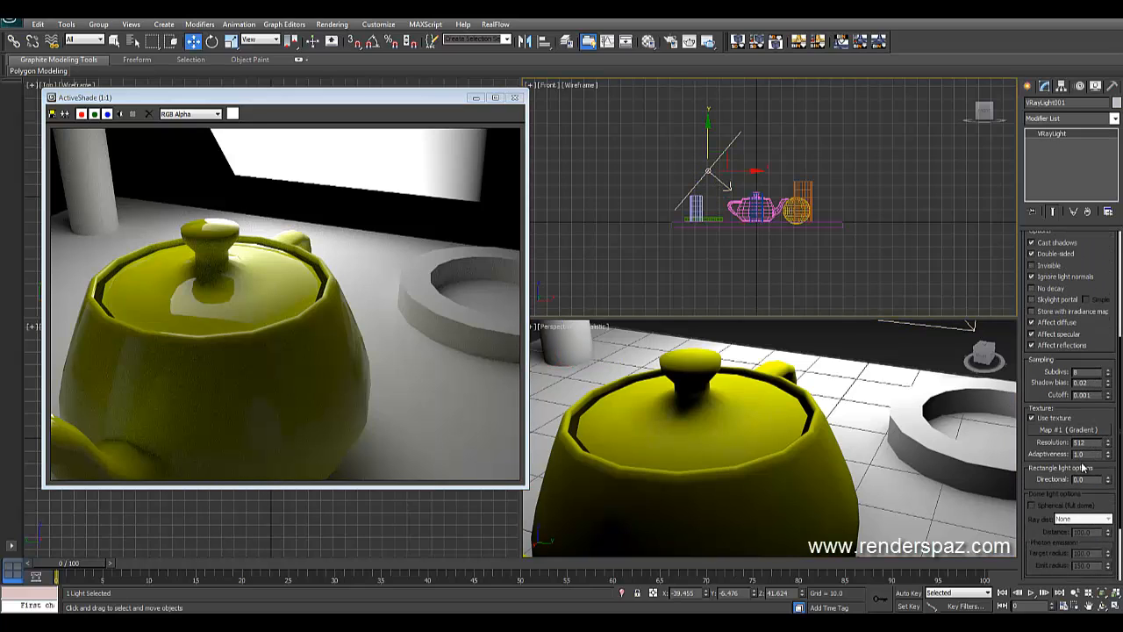
{"action": "scroll", "coordinate": [1048, 494], "scroll_direction": "down", "scroll_amount": 4}
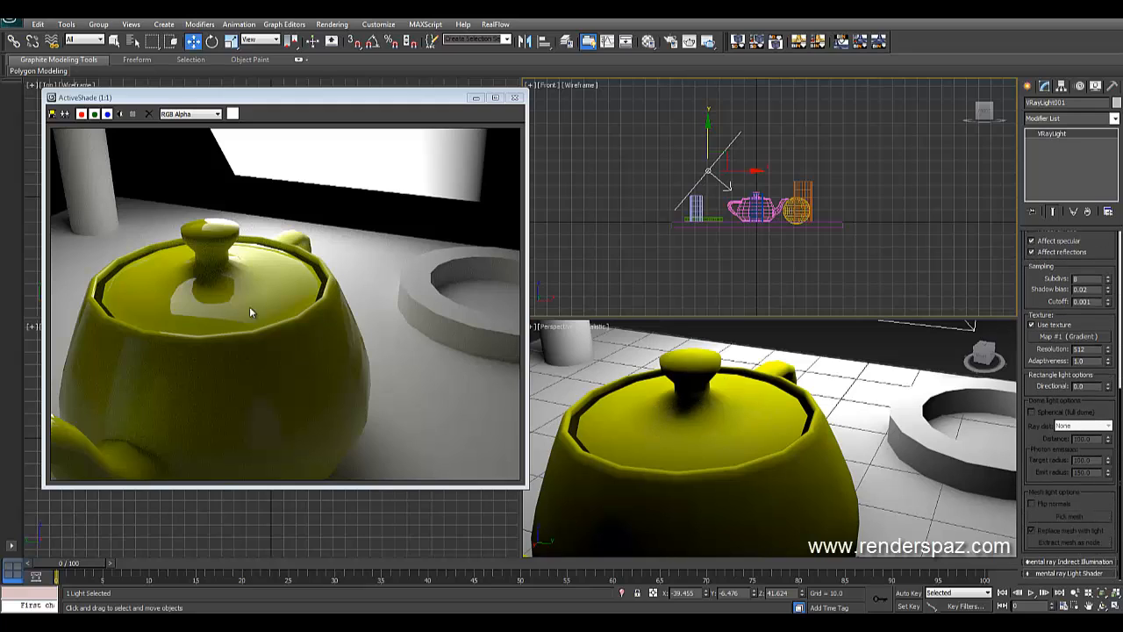
Set the teapot's segments to 56 and inspect its smoother surface and reflections from other angles
{"action": "left_click", "coordinate": [676, 466]}
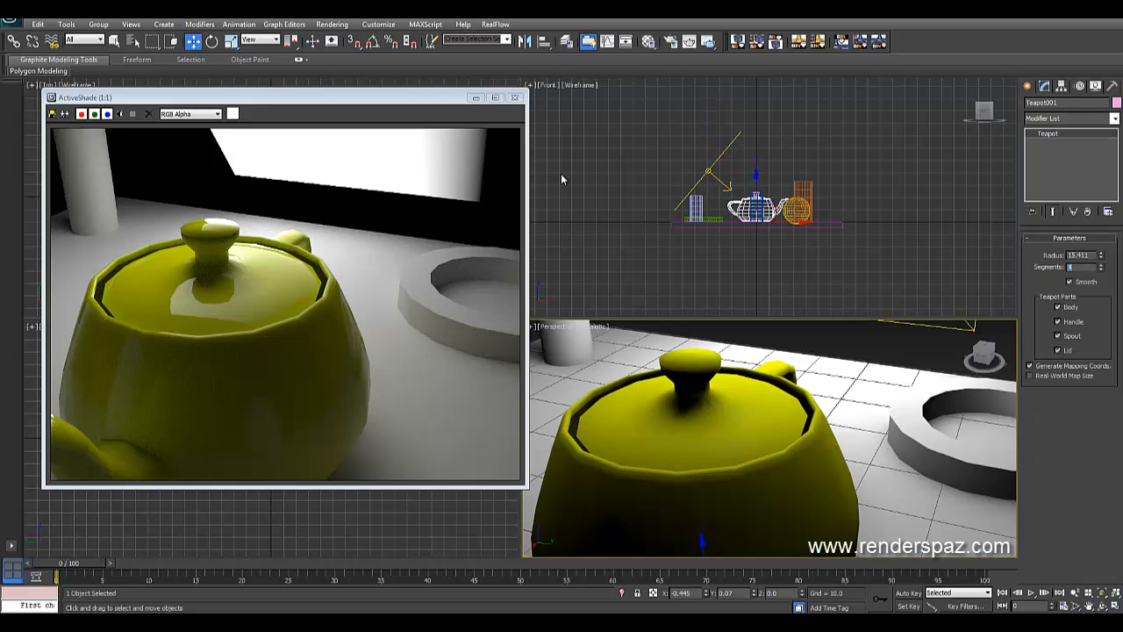
{"action": "key", "text": "Return"}
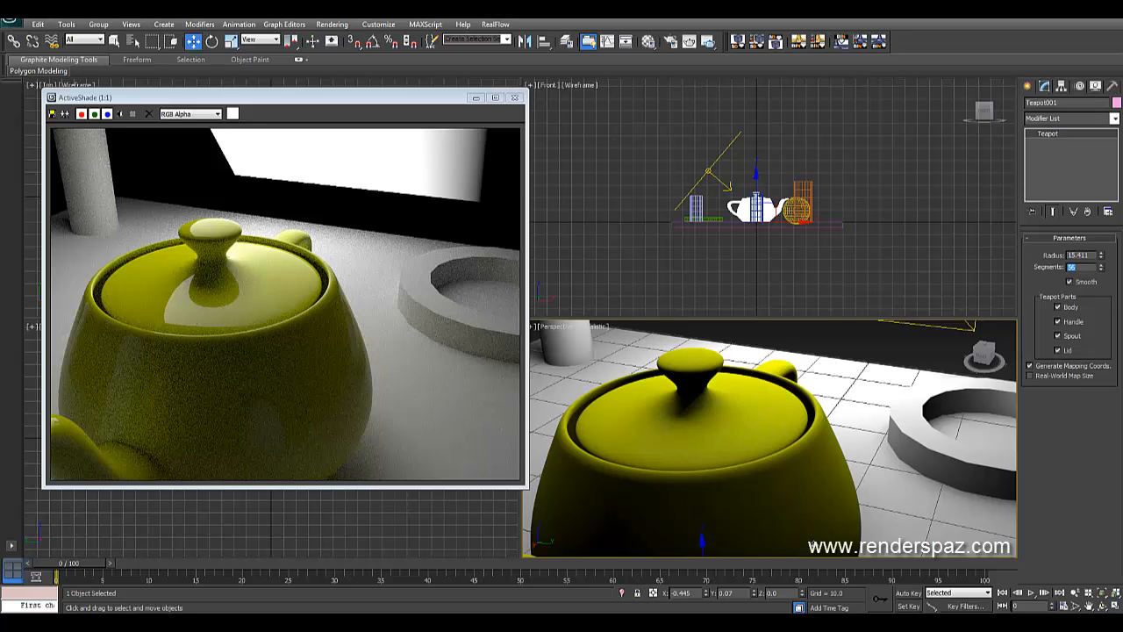
{"action": "left_click", "coordinate": [1101, 606]}
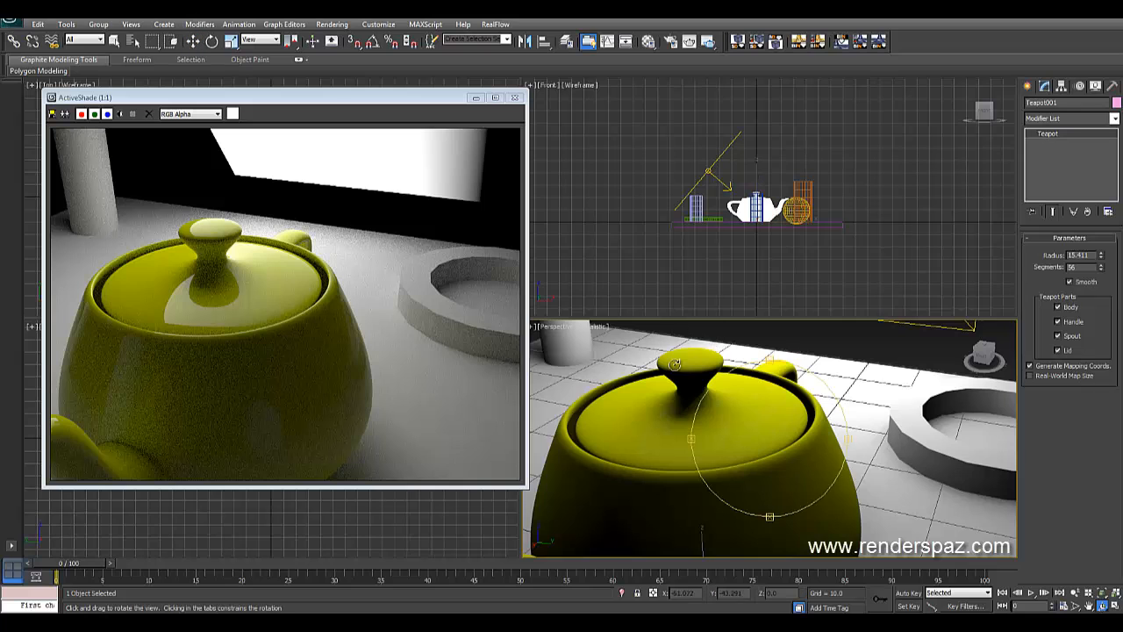
{"action": "left_click_drag", "start_coordinate": [783, 433], "coordinate": [745, 441]}
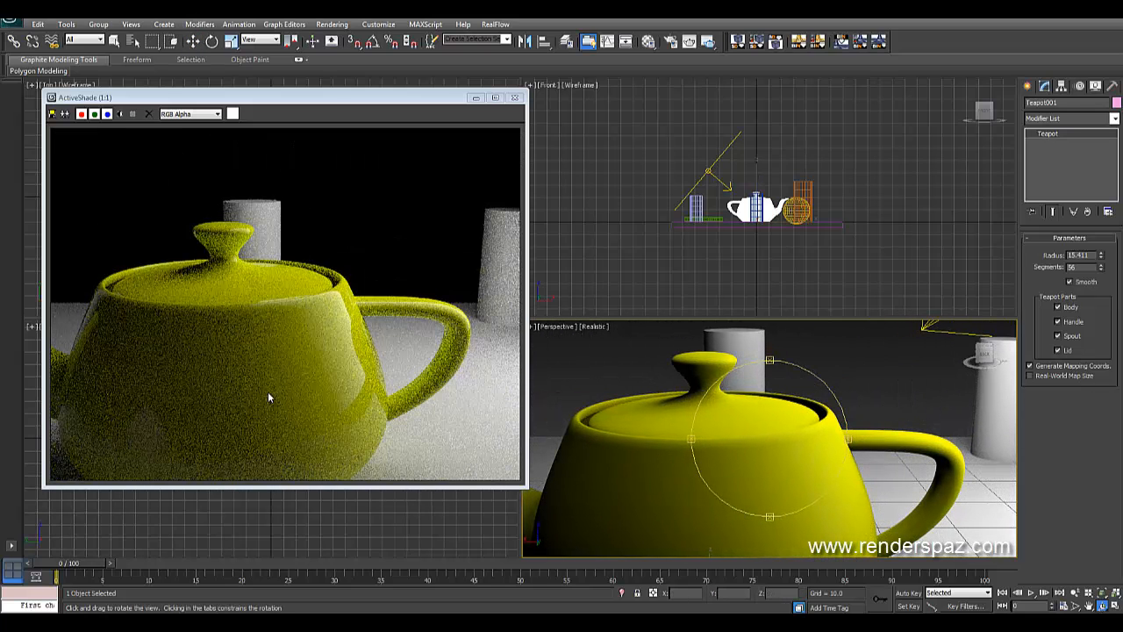
{"action": "left_click_drag", "start_coordinate": [775, 465], "coordinate": [807, 460]}
{"action": "scroll", "coordinate": [743, 461], "scroll_direction": "down", "scroll_amount": 10}
{"action": "scroll", "coordinate": [743, 470], "scroll_direction": "up", "scroll_amount": 4}
{"action": "scroll", "coordinate": [792, 463], "scroll_direction": "down", "scroll_amount": 5}
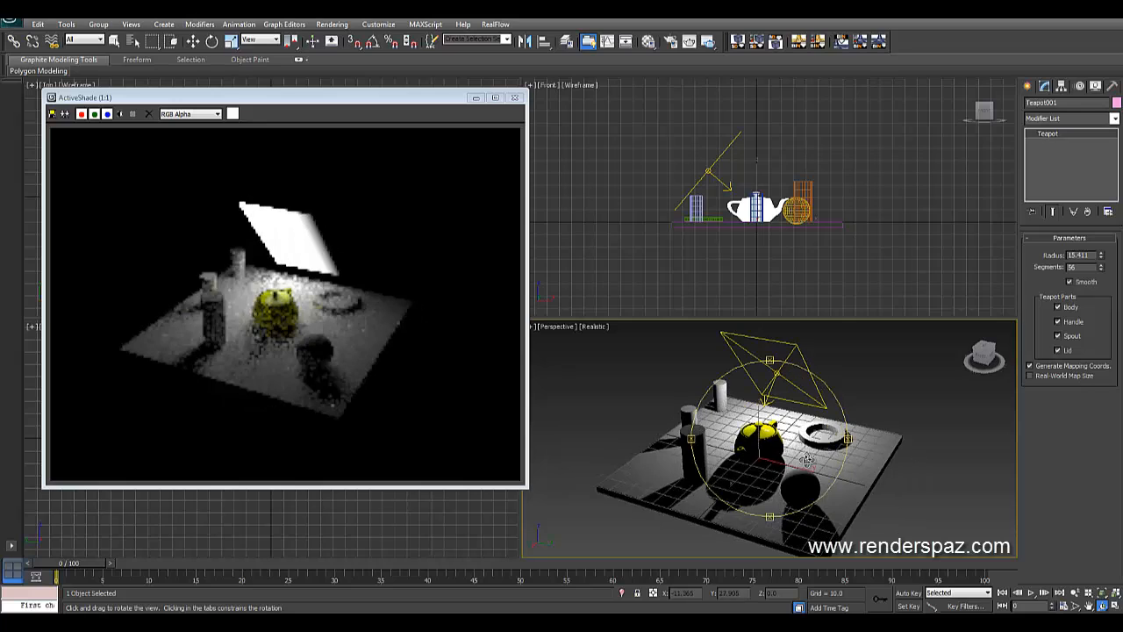
Delete the V-Ray plane light above the platform
{"action": "right_click", "coordinate": [807, 460]}
{"action": "left_click", "coordinate": [979, 498]}
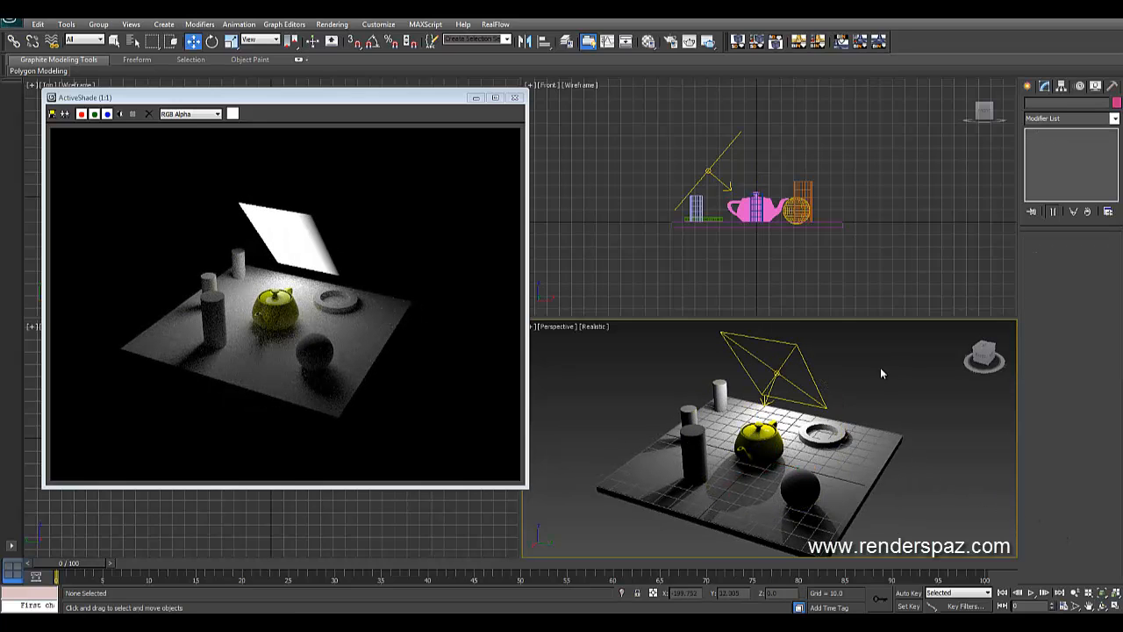
{"action": "left_click", "coordinate": [809, 379]}
{"action": "left_click", "coordinate": [1028, 86]}
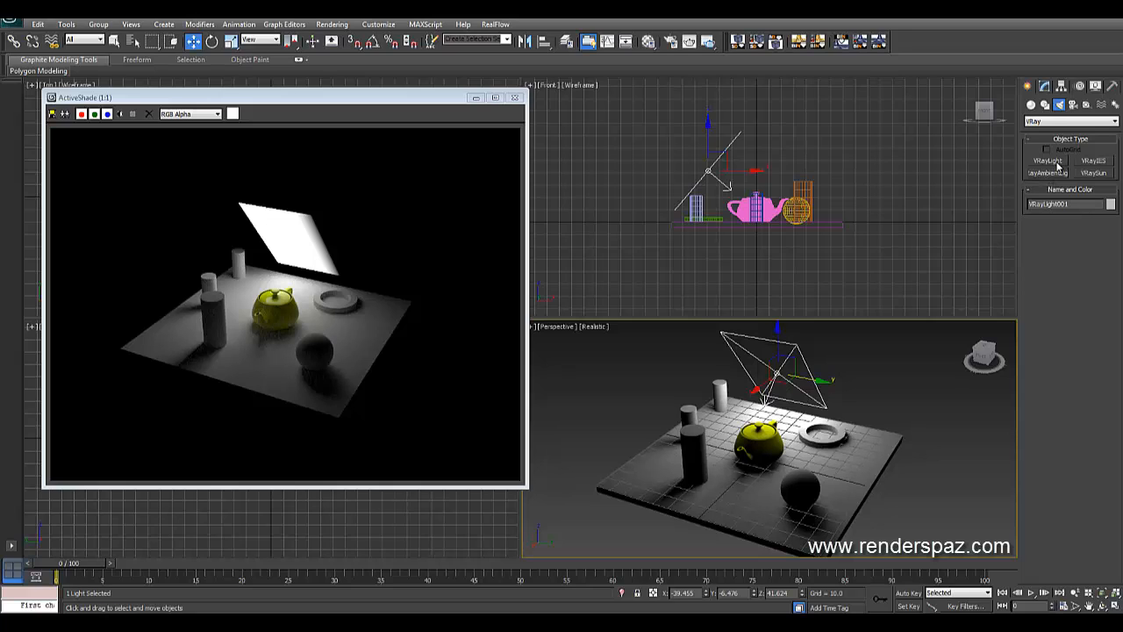
{"action": "left_click", "coordinate": [856, 470]}
{"action": "left_click", "coordinate": [859, 393]}
{"action": "left_click", "coordinate": [805, 392]}
{"action": "key", "text": "Delete"}
Create a VRaySun aimed across the platform in the perspective view and accept adding a VRaySky environment map
{"action": "middle_click_drag", "start_coordinate": [857, 437], "coordinate": [834, 522], "text": "alt"}
{"action": "middle_click_drag", "start_coordinate": [834, 522], "coordinate": [812, 457]}
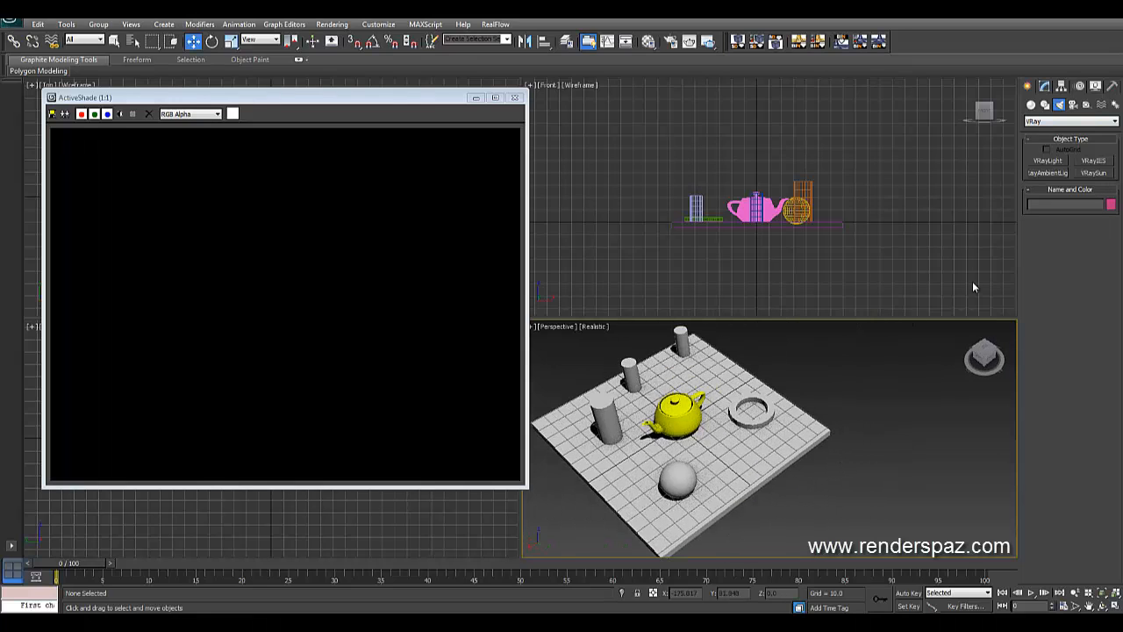
{"action": "left_click", "coordinate": [1093, 173]}
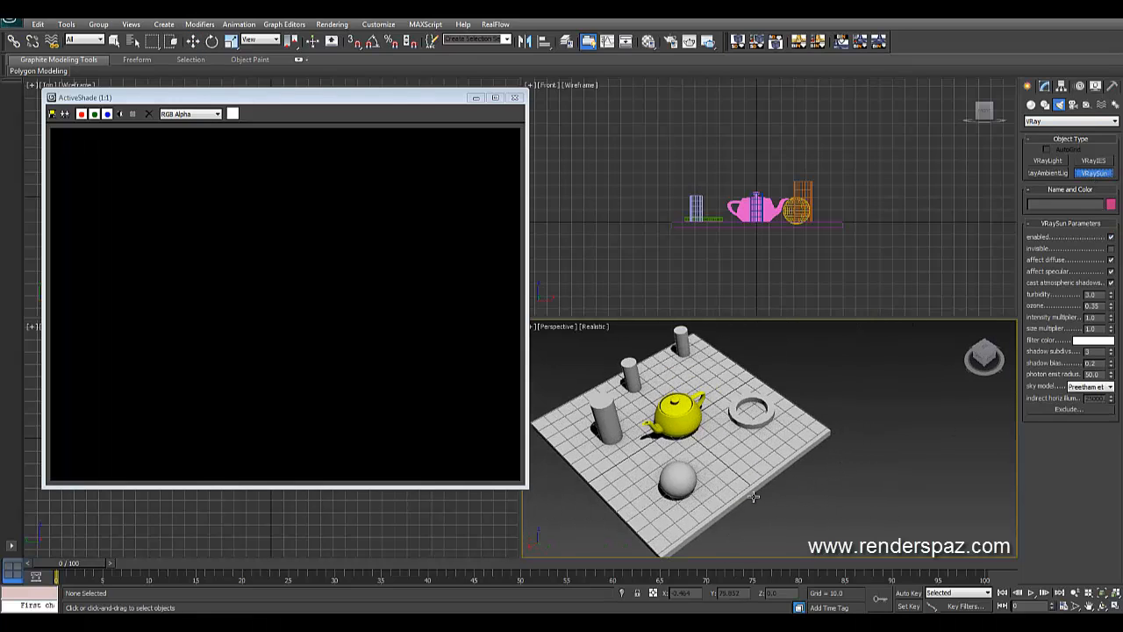
{"action": "scroll", "coordinate": [758, 442], "scroll_direction": "down", "scroll_amount": 5}
{"action": "middle_click_drag", "start_coordinate": [801, 398], "coordinate": [753, 394]}
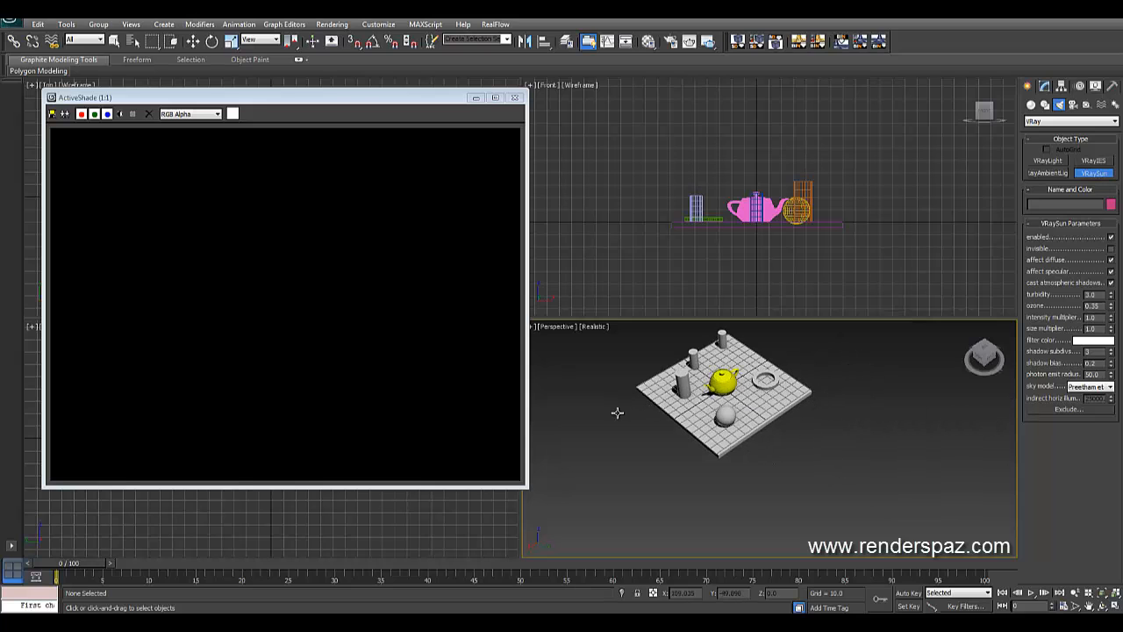
{"action": "left_click_drag", "start_coordinate": [618, 412], "coordinate": [890, 402]}
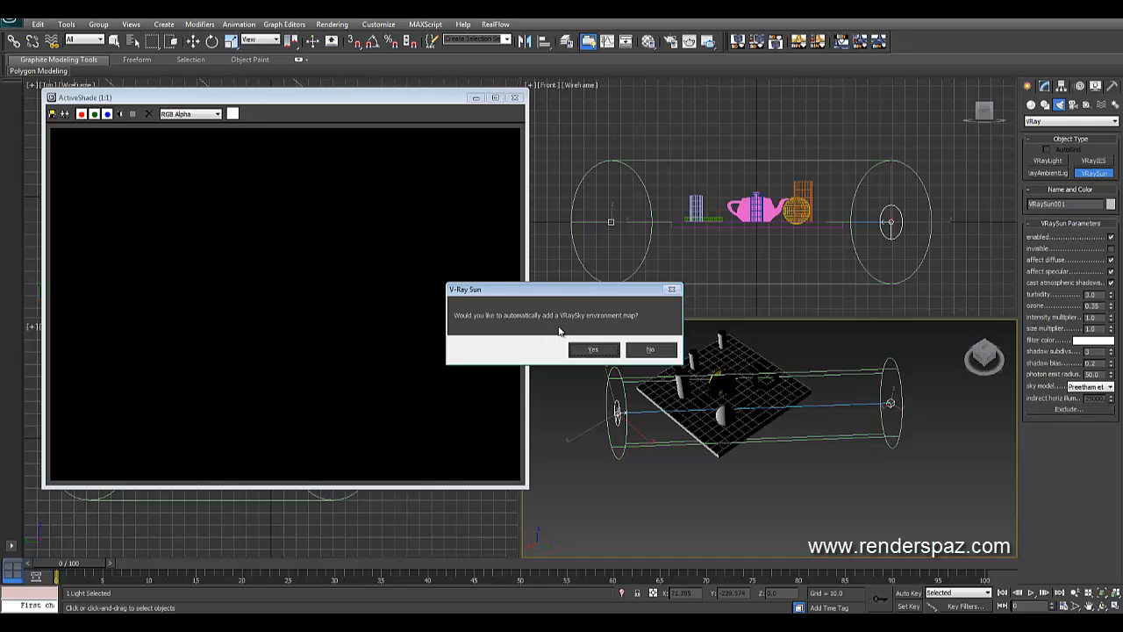
{"action": "left_click", "coordinate": [593, 350]}
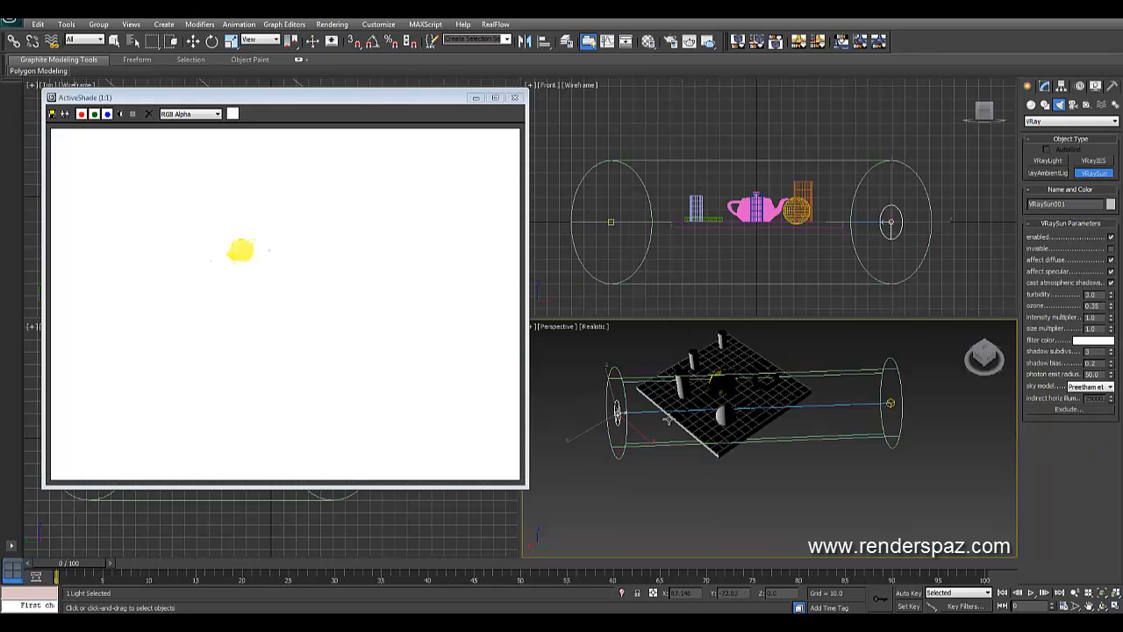
Raise the sun above the scene to a height of about Z 140
{"action": "middle_click_drag", "start_coordinate": [674, 421], "coordinate": [778, 466]}
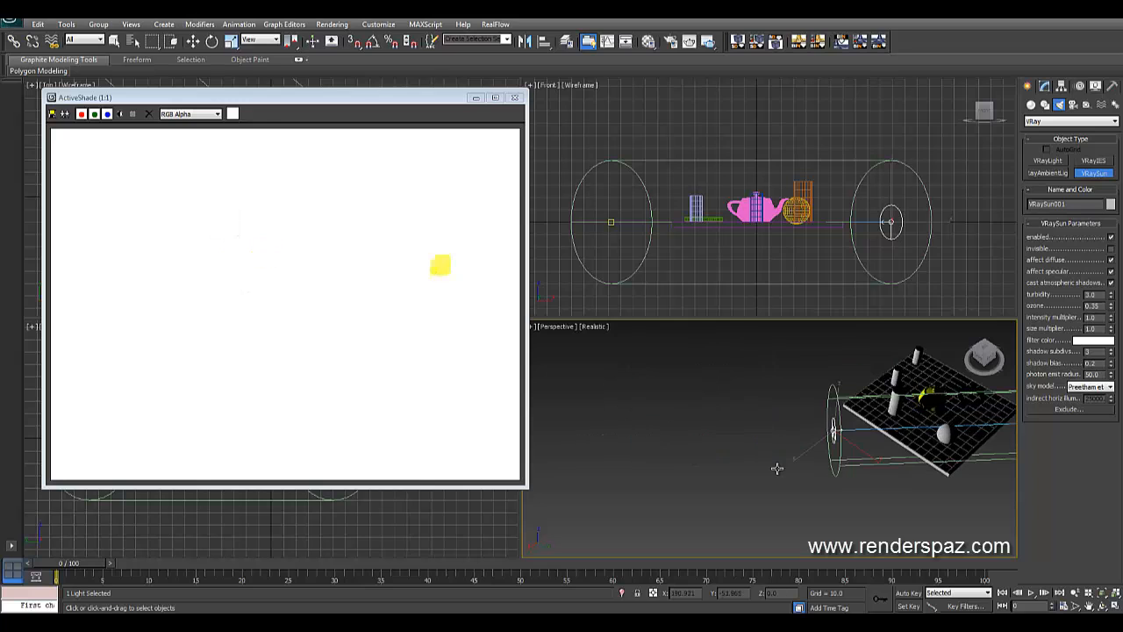
{"action": "left_click", "coordinate": [193, 41]}
{"action": "middle_click_drag", "start_coordinate": [694, 421], "coordinate": [688, 444], "text": "alt"}
{"action": "middle_click_drag", "start_coordinate": [769, 358], "coordinate": [754, 427]}
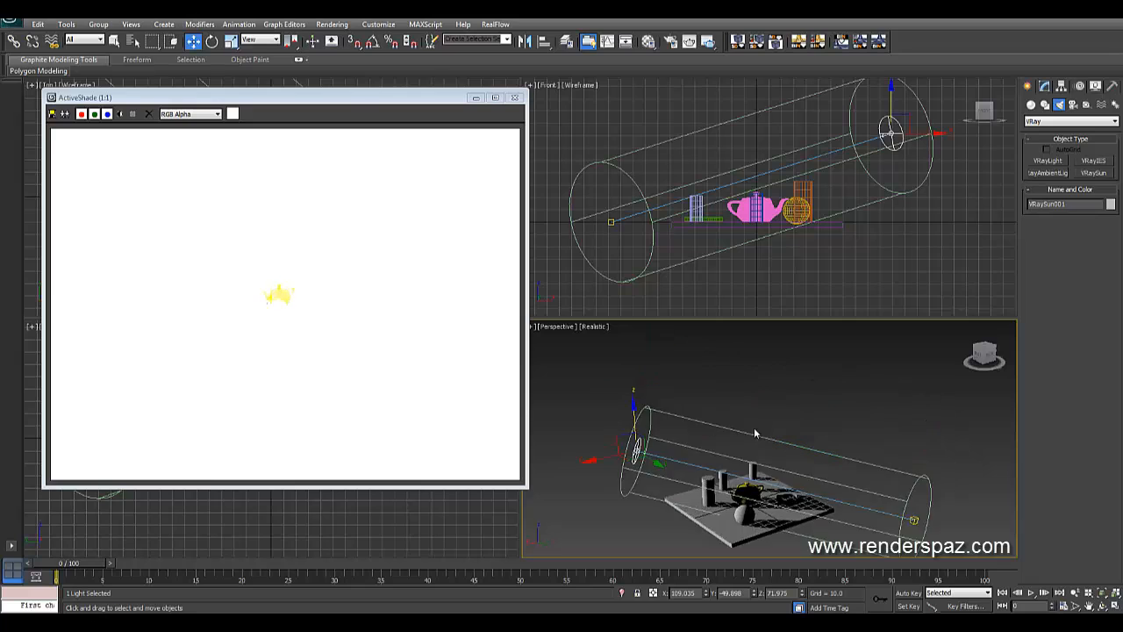
{"action": "scroll", "coordinate": [754, 428], "scroll_direction": "down", "scroll_amount": 5}
{"action": "left_click_drag", "start_coordinate": [727, 400], "coordinate": [729, 380]}
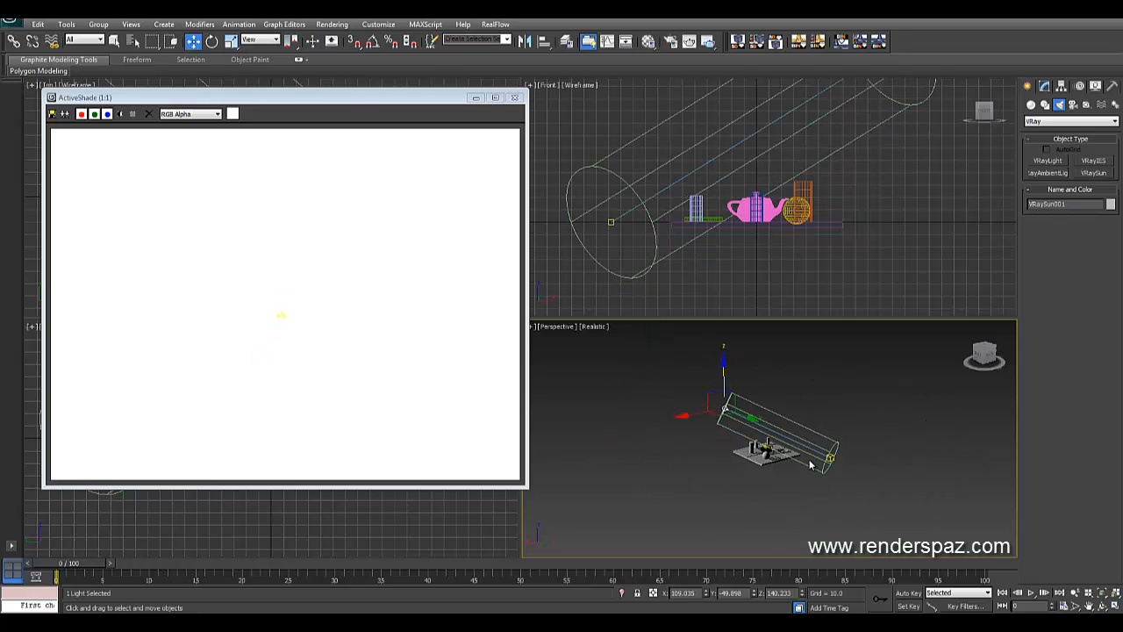
Move the sun's target along the ground to the nearby corner of the platform
{"action": "scroll", "coordinate": [805, 428], "scroll_direction": "up", "scroll_amount": 4}
{"action": "middle_click_drag", "start_coordinate": [810, 464], "coordinate": [802, 446]}
{"action": "left_click", "coordinate": [858, 452]}
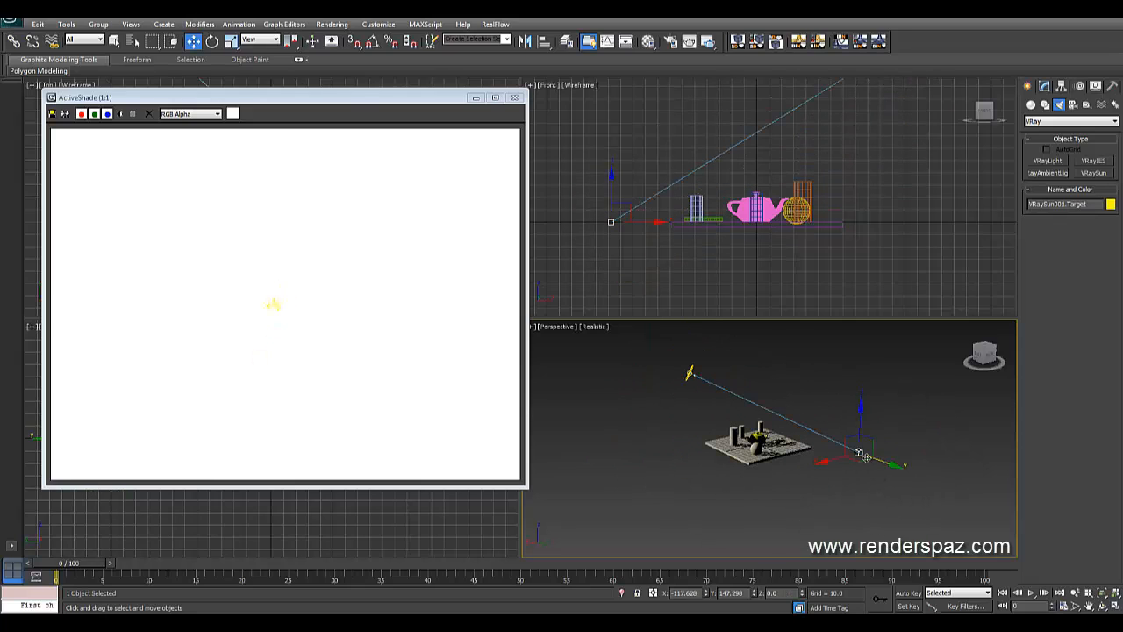
{"action": "left_click_drag", "start_coordinate": [862, 457], "coordinate": [808, 451]}
{"action": "middle_click_drag", "start_coordinate": [797, 517], "coordinate": [813, 452]}
{"action": "scroll", "coordinate": [792, 456], "scroll_direction": "up", "scroll_amount": 5}
{"action": "scroll", "coordinate": [827, 441], "scroll_direction": "down", "scroll_amount": 3}
{"action": "scroll", "coordinate": [841, 450], "scroll_direction": "up", "scroll_amount": 3}
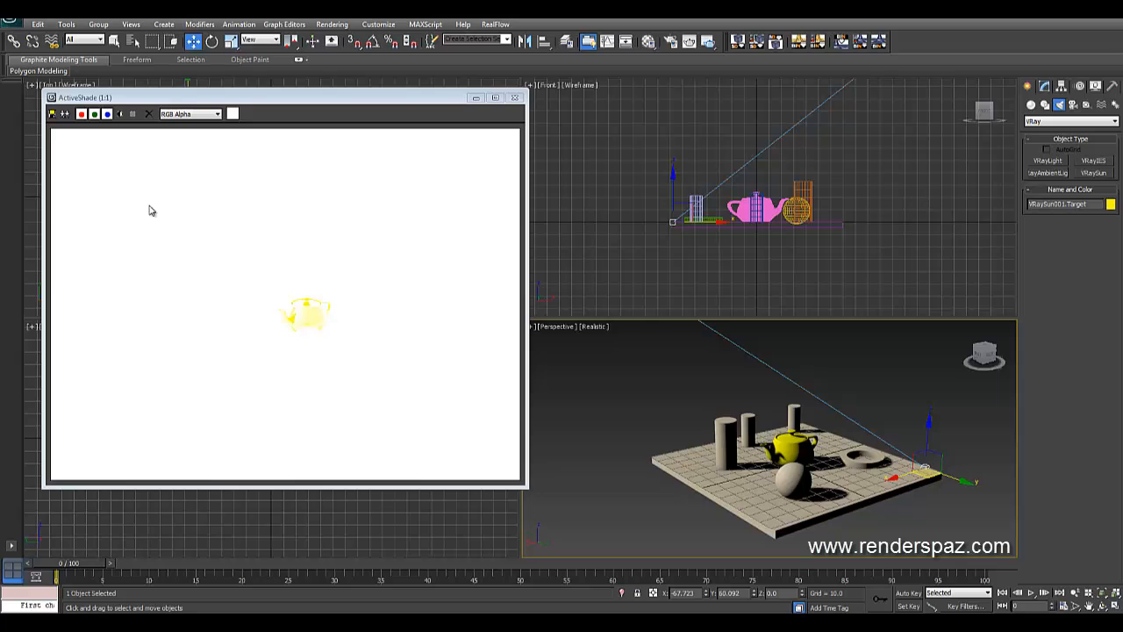
Set the sun's intensity multiplier to 0.05
{"action": "left_click", "coordinate": [673, 362]}
{"action": "middle_click_drag", "start_coordinate": [730, 385], "coordinate": [700, 408]}
{"action": "scroll", "coordinate": [712, 446], "scroll_direction": "down", "scroll_amount": 3}
{"action": "left_click", "coordinate": [671, 381]}
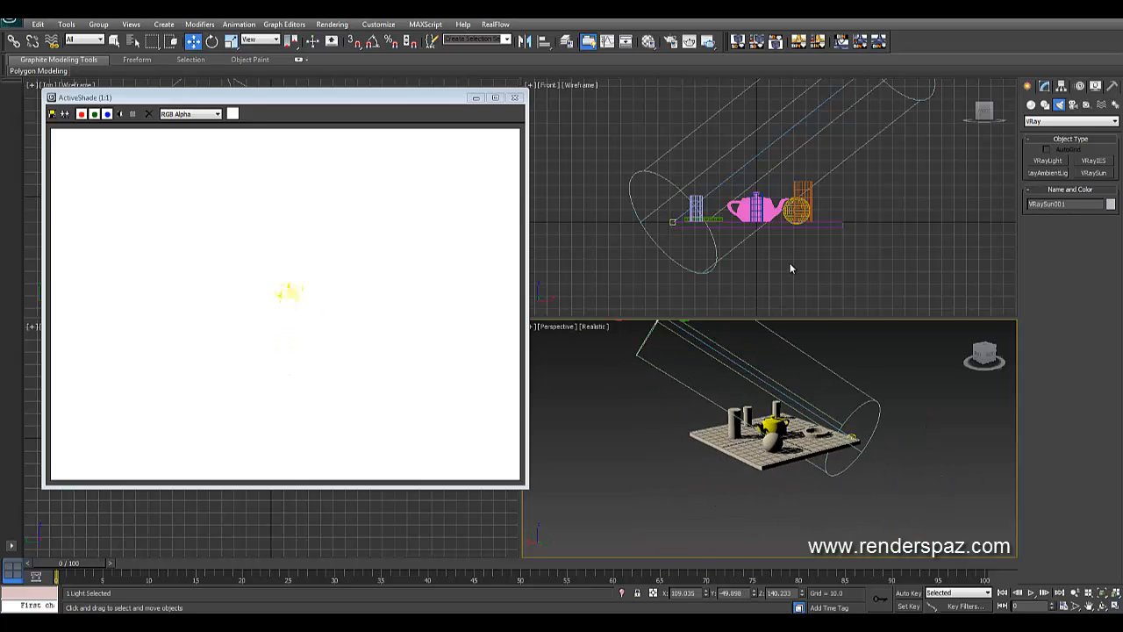
{"action": "left_click", "coordinate": [1048, 88]}
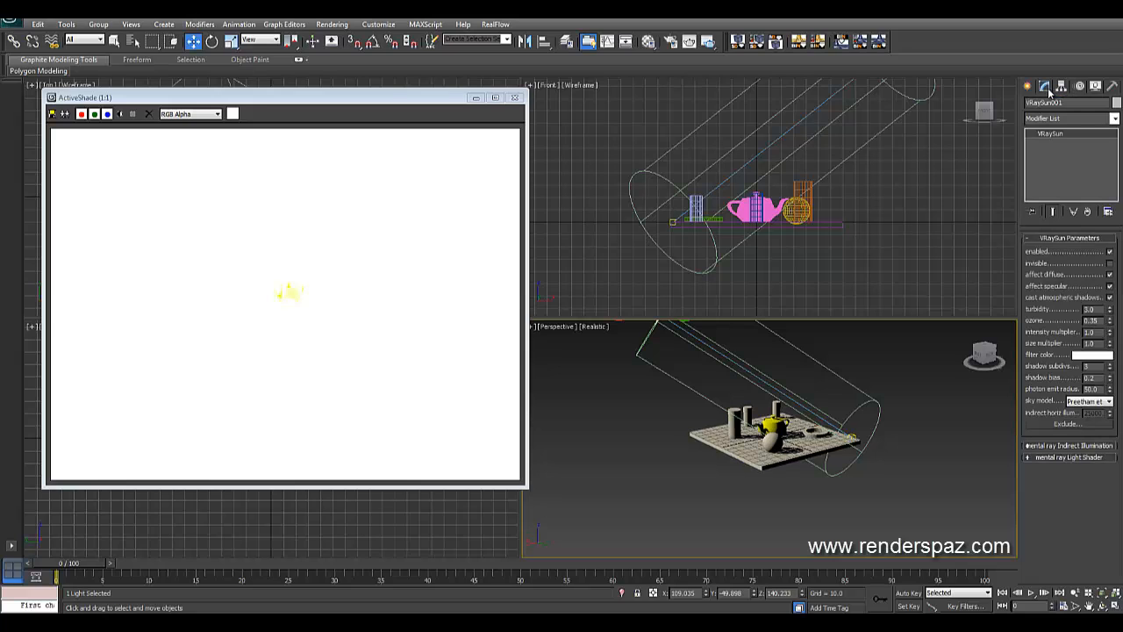
{"action": "middle_click_drag", "start_coordinate": [854, 444], "coordinate": [843, 470]}
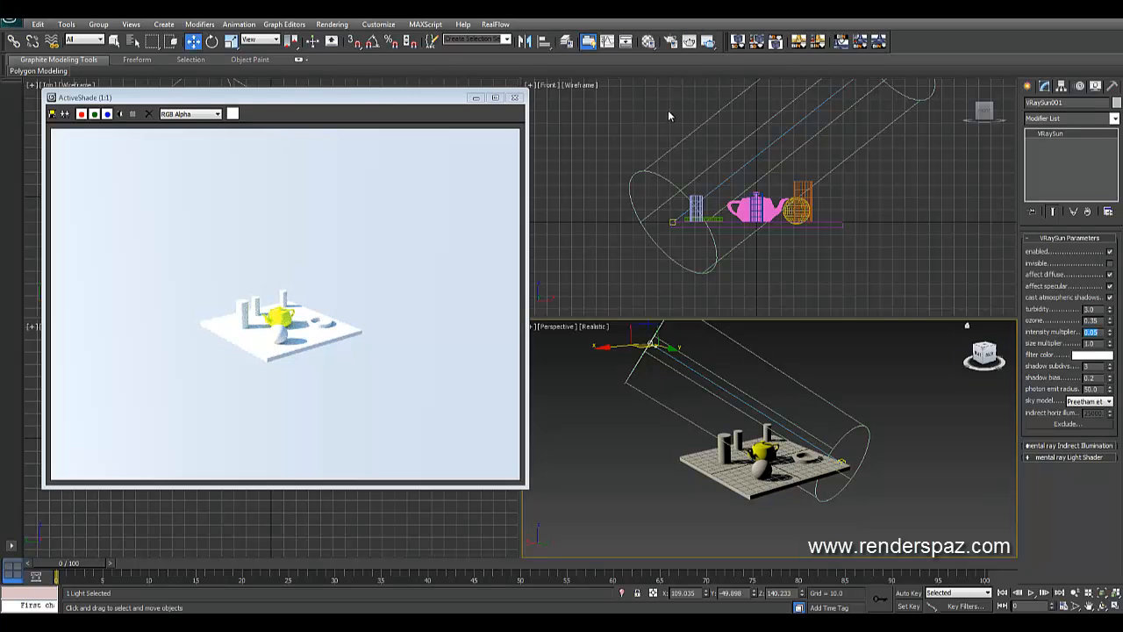
Try lower intensity multipliers for the sun and settle on 0.03
{"action": "left_click", "coordinate": [1112, 335]}
{"action": "left_click", "coordinate": [1112, 335]}
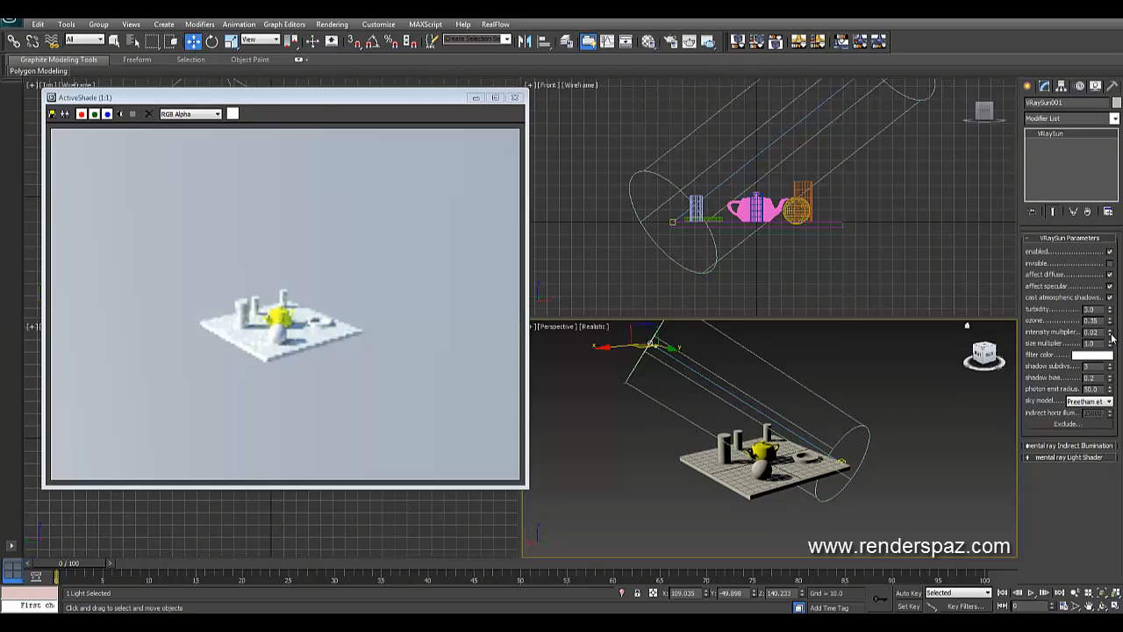
{"action": "left_click", "coordinate": [1112, 335]}
{"action": "left_click", "coordinate": [1112, 331]}
{"action": "left_click", "coordinate": [1112, 331]}
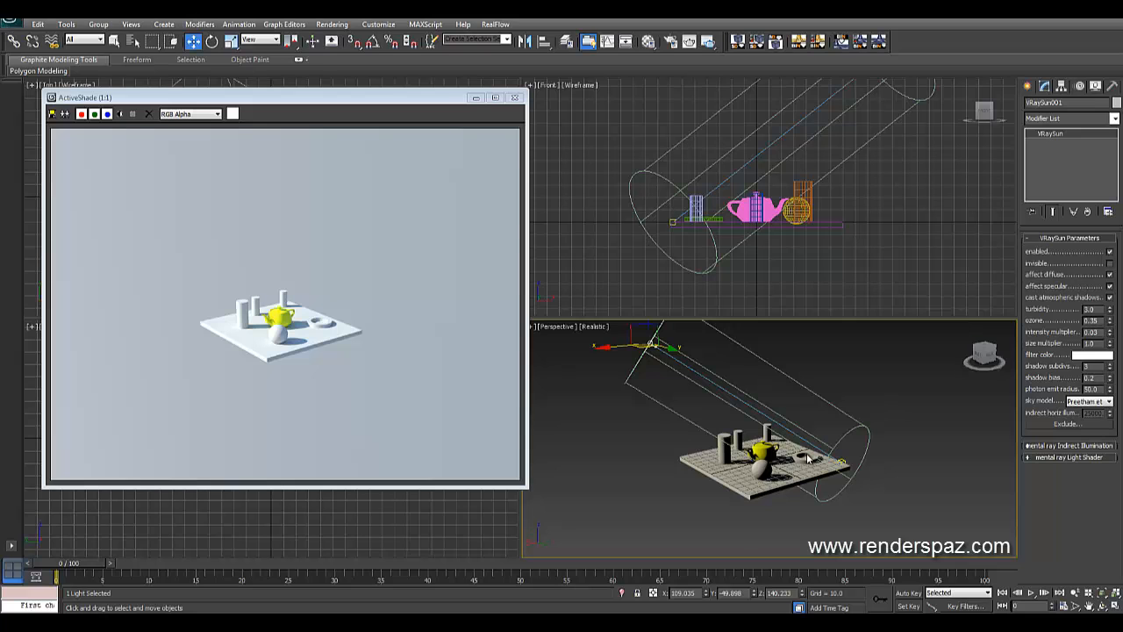
Lower the sun's intensity multiplier to 0.02 and examine the sunlit objects and shadows from several angles
{"action": "scroll", "coordinate": [780, 501], "scroll_direction": "up", "scroll_amount": 3}
{"action": "scroll", "coordinate": [780, 502], "scroll_direction": "up", "scroll_amount": 5}
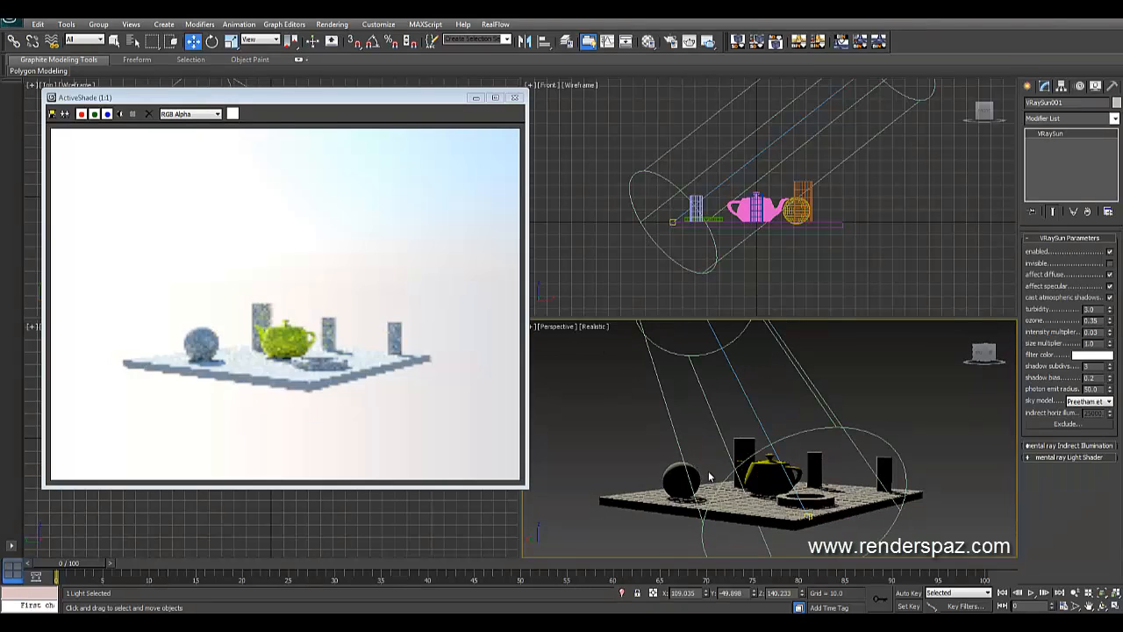
{"action": "middle_click_drag", "start_coordinate": [706, 453], "coordinate": [737, 458], "text": "alt"}
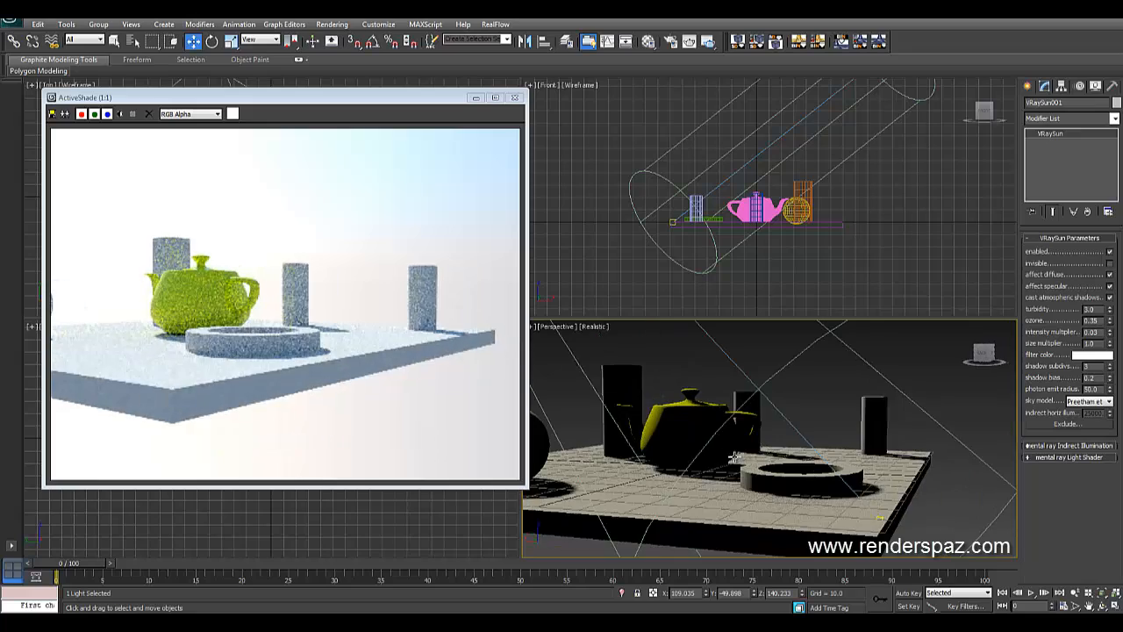
{"action": "middle_click_drag", "start_coordinate": [605, 441], "coordinate": [802, 461], "text": "alt"}
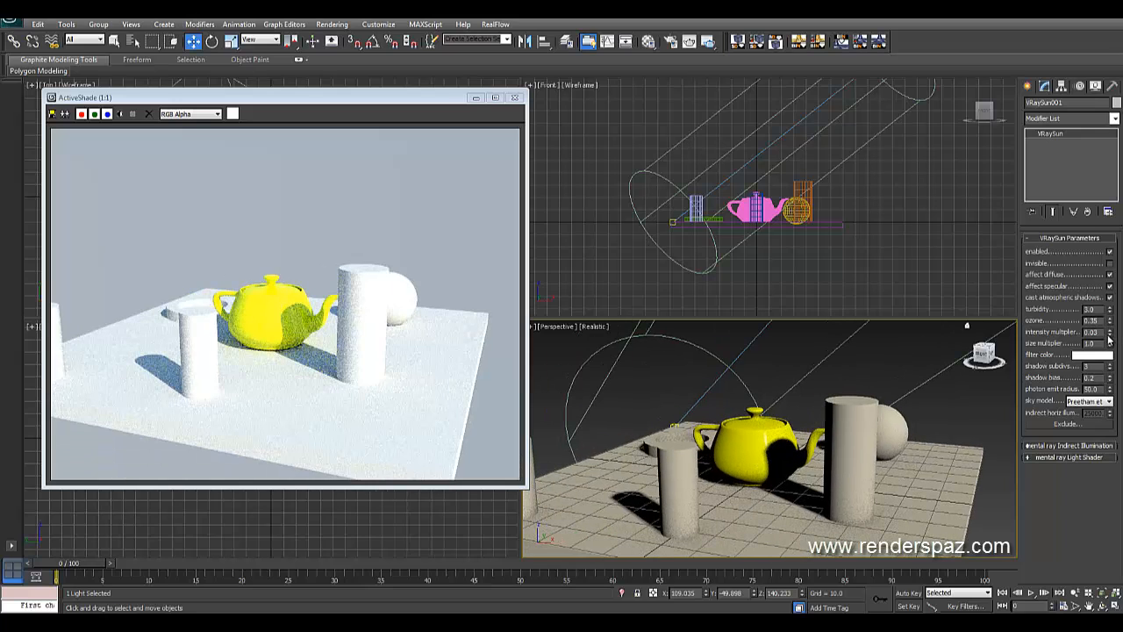
{"action": "left_click", "coordinate": [1110, 335]}
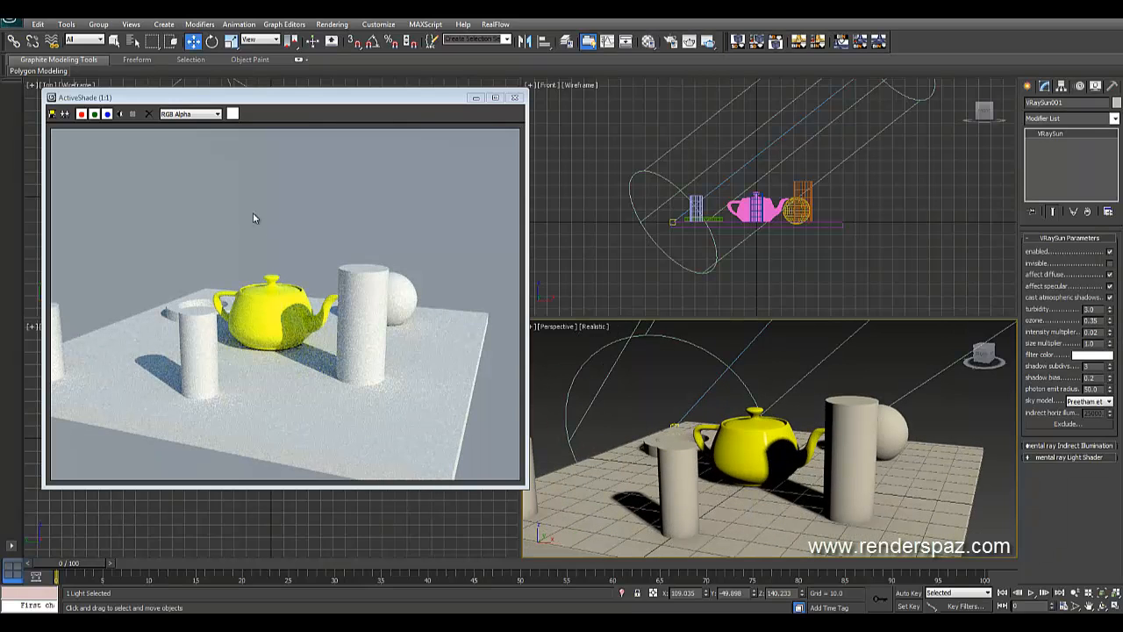
{"action": "middle_click_drag", "start_coordinate": [731, 481], "coordinate": [803, 485], "text": "alt"}
{"action": "scroll", "coordinate": [803, 485], "scroll_direction": "up", "scroll_amount": 4}
{"action": "scroll", "coordinate": [816, 479], "scroll_direction": "down", "scroll_amount": 5}
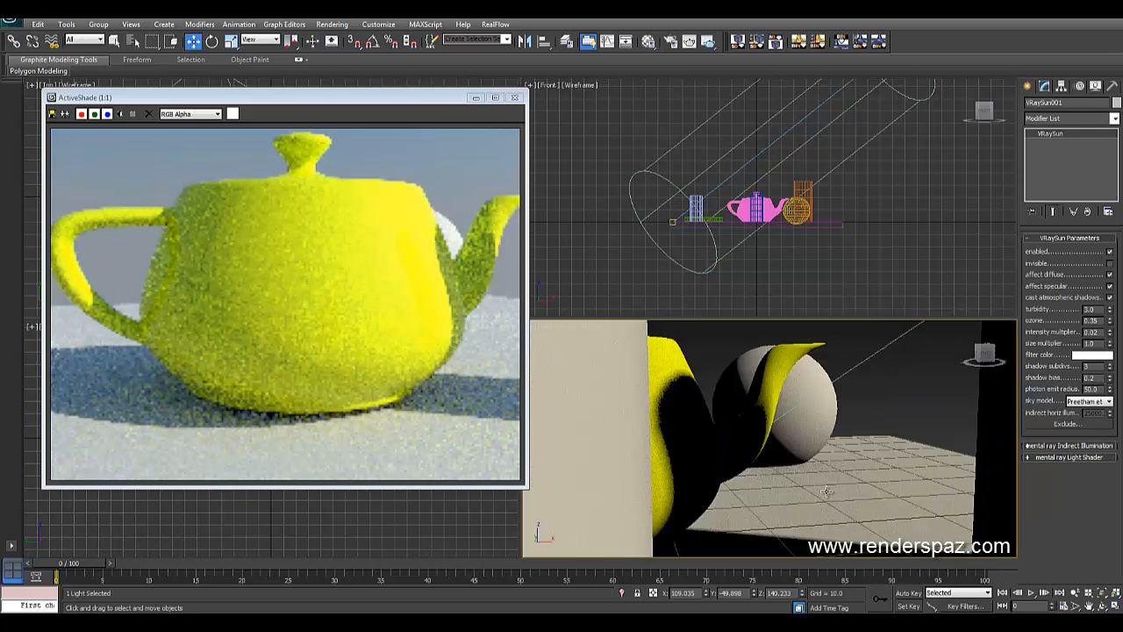
{"action": "middle_click_drag", "start_coordinate": [777, 458], "coordinate": [813, 441], "text": "alt"}
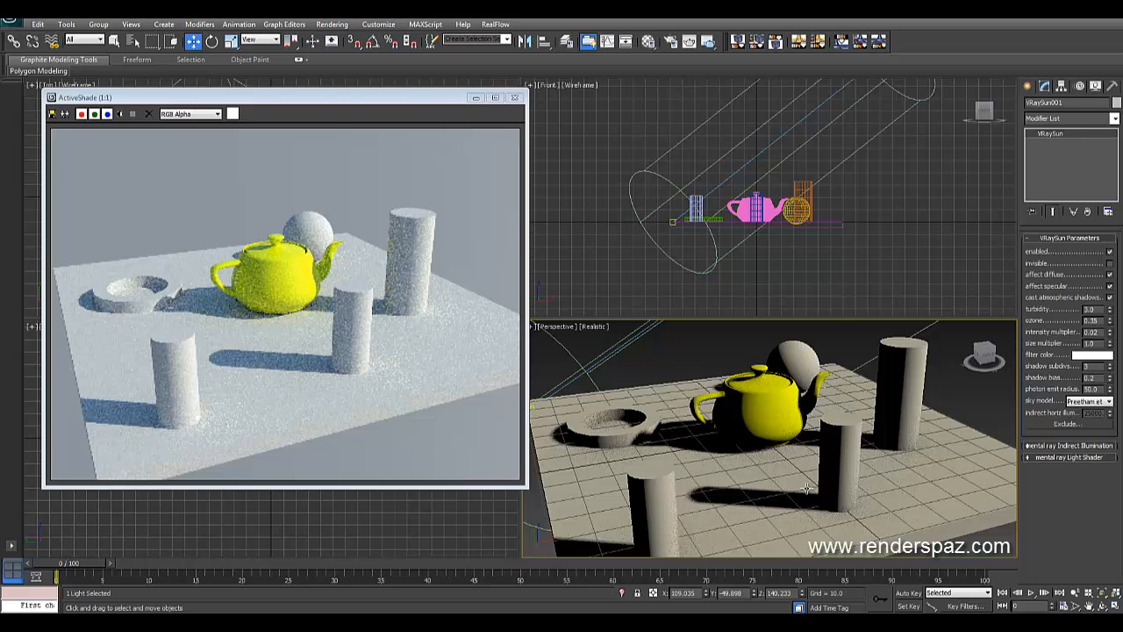
Change the diffuse color of the teapot's material to a golden yellow after trying a green
{"action": "middle_click_drag", "start_coordinate": [807, 488], "coordinate": [809, 429], "text": "alt"}
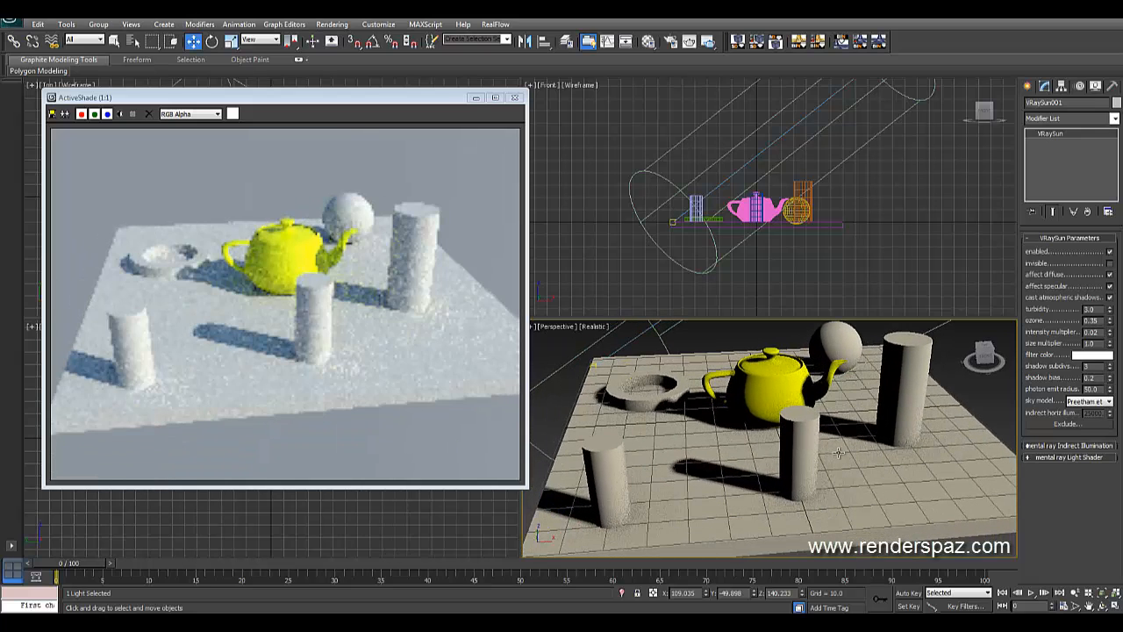
{"action": "left_click", "coordinate": [765, 398]}
{"action": "key", "text": "m"}
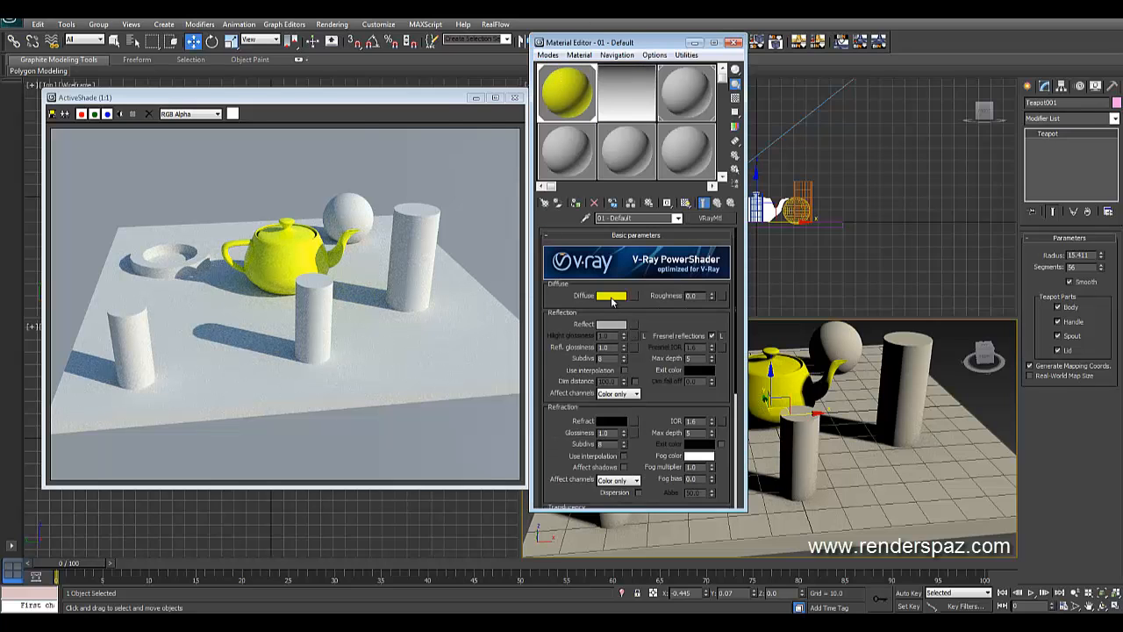
{"action": "left_click", "coordinate": [614, 299]}
{"action": "left_click_drag", "start_coordinate": [258, 104], "coordinate": [259, 129]}
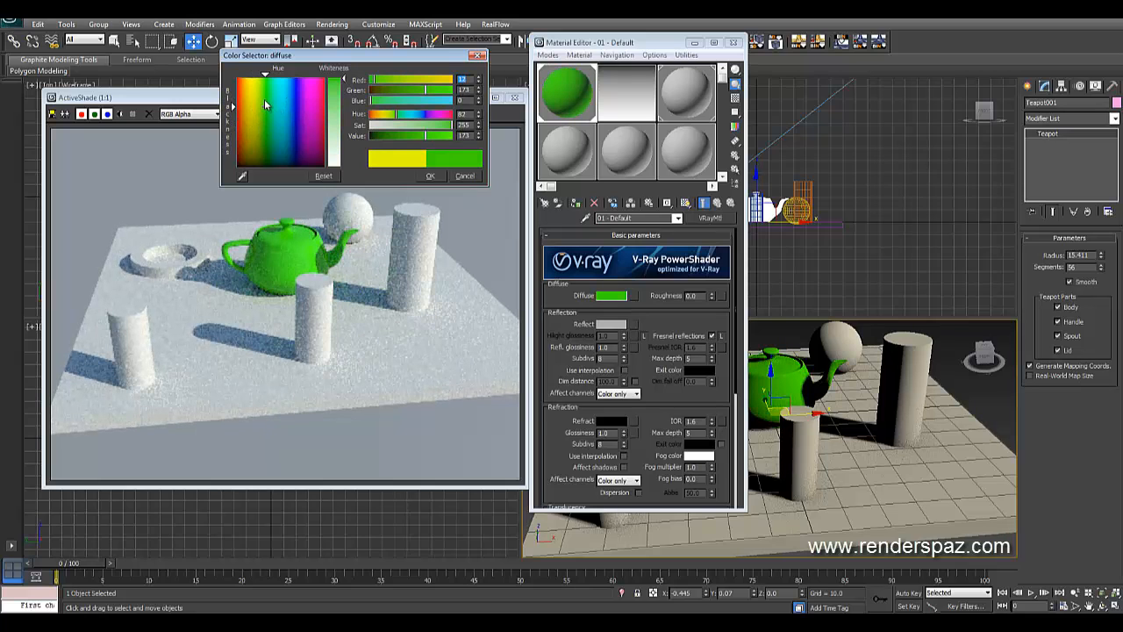
{"action": "left_click", "coordinate": [247, 119]}
{"action": "left_click_drag", "start_coordinate": [246, 118], "coordinate": [249, 108]}
{"action": "left_click", "coordinate": [430, 175]}
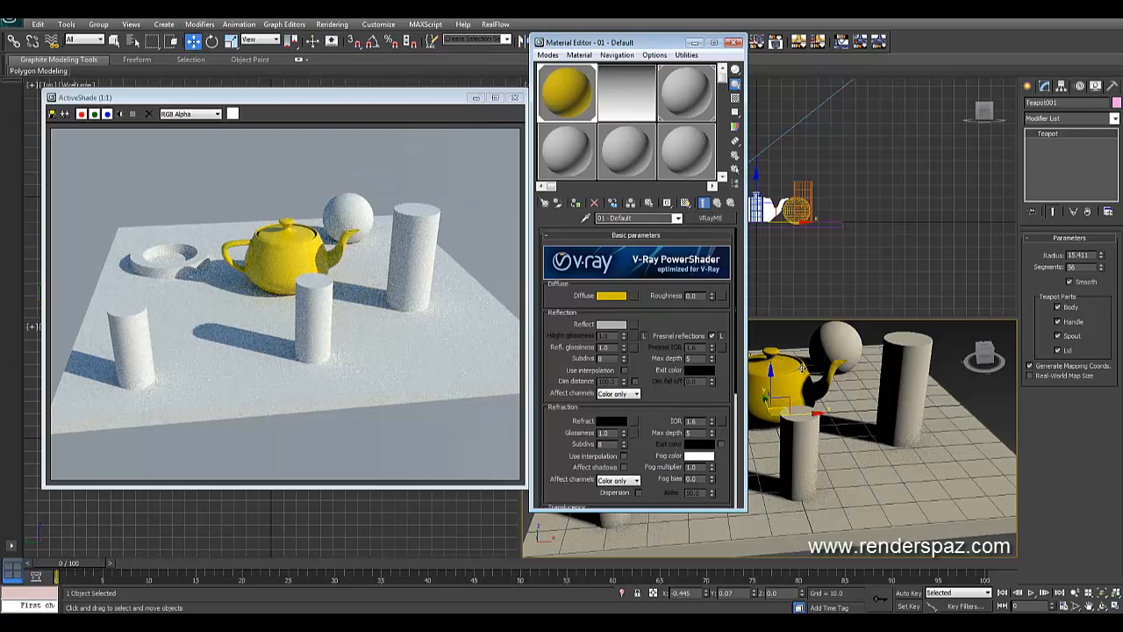
Close the Material Editor and examine the recolored teapot's shaded side and the surrounding objects up close and from low angles
{"action": "scroll", "coordinate": [875, 432], "scroll_direction": "up", "scroll_amount": 5}
{"action": "middle_click_drag", "start_coordinate": [866, 422], "coordinate": [891, 445], "text": "alt"}
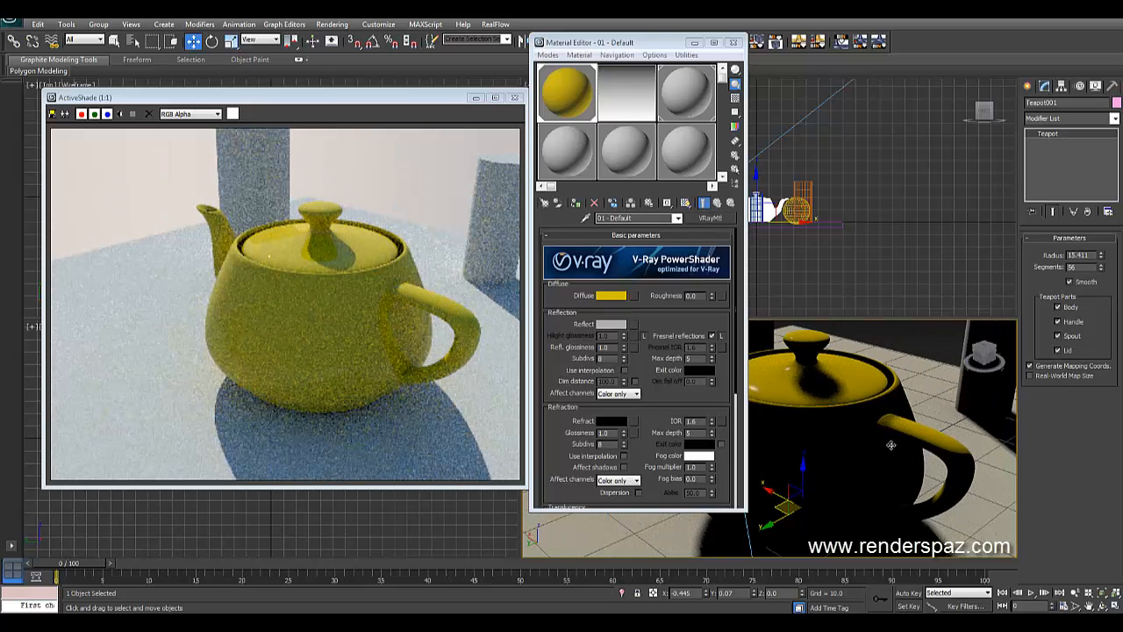
{"action": "left_click", "coordinate": [734, 42]}
{"action": "scroll", "coordinate": [774, 401], "scroll_direction": "up", "scroll_amount": 5}
{"action": "scroll", "coordinate": [773, 401], "scroll_direction": "down", "scroll_amount": 5}
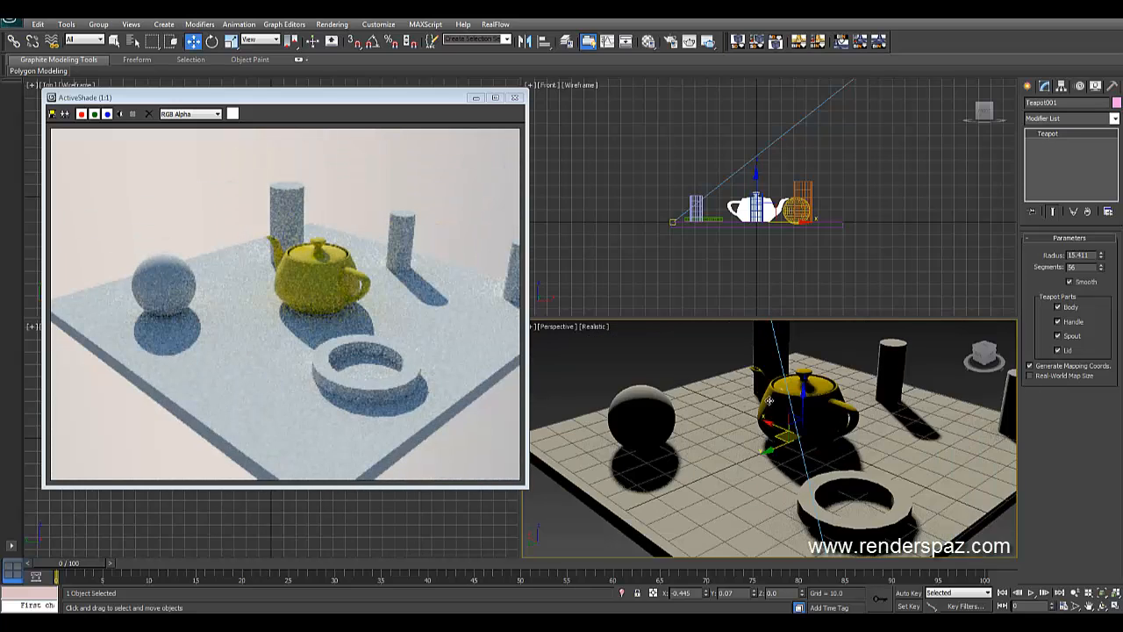
{"action": "middle_click_drag", "start_coordinate": [772, 401], "coordinate": [776, 444], "text": "alt"}
{"action": "scroll", "coordinate": [825, 431], "scroll_direction": "down", "scroll_amount": 5}
{"action": "scroll", "coordinate": [790, 485], "scroll_direction": "down", "scroll_amount": 3}
{"action": "scroll", "coordinate": [790, 485], "scroll_direction": "up", "scroll_amount": 5}
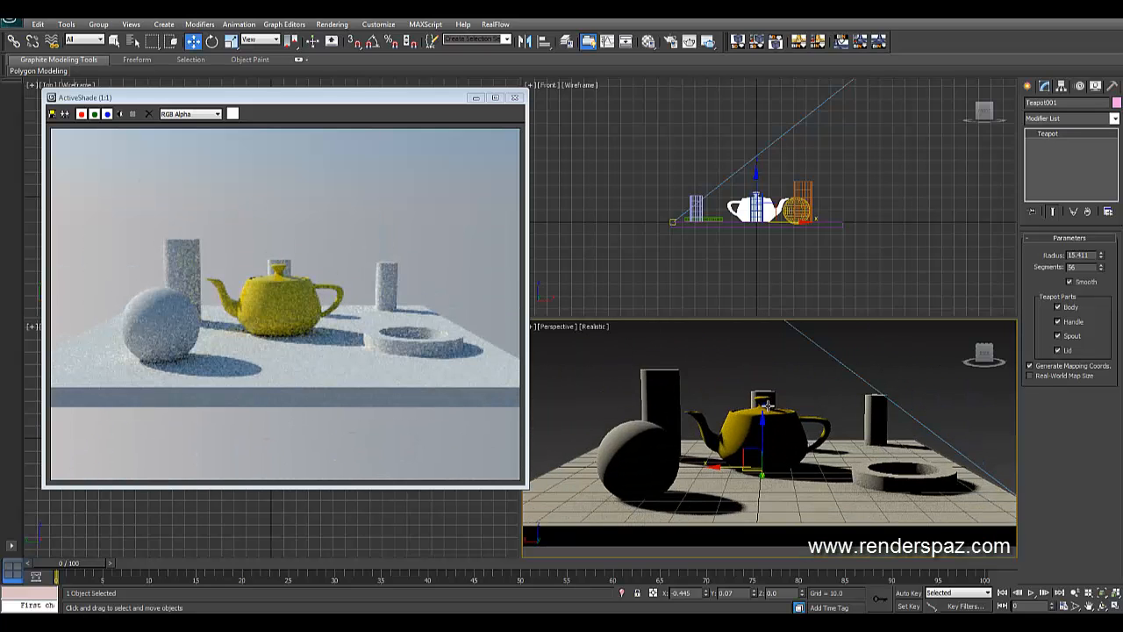
Select the sun light and switch it off and back on to compare the scene with and without sunlight
{"action": "scroll", "coordinate": [769, 405], "scroll_direction": "down", "scroll_amount": 5}
{"action": "left_click", "coordinate": [711, 366]}
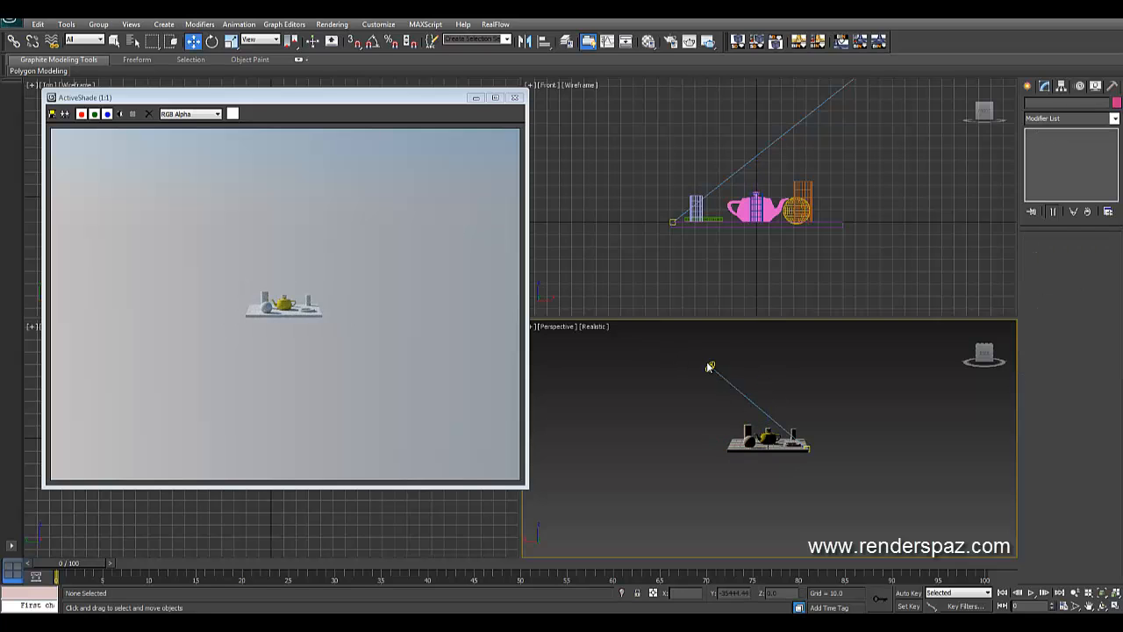
{"action": "scroll", "coordinate": [763, 443], "scroll_direction": "up", "scroll_amount": 6}
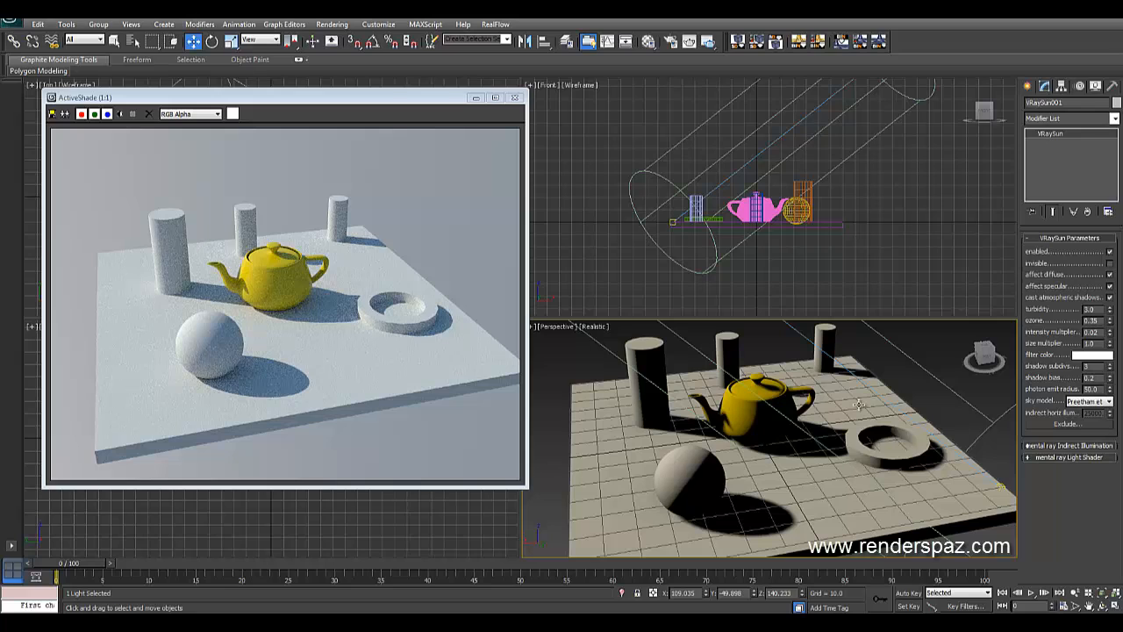
{"action": "left_click", "coordinate": [1110, 251]}
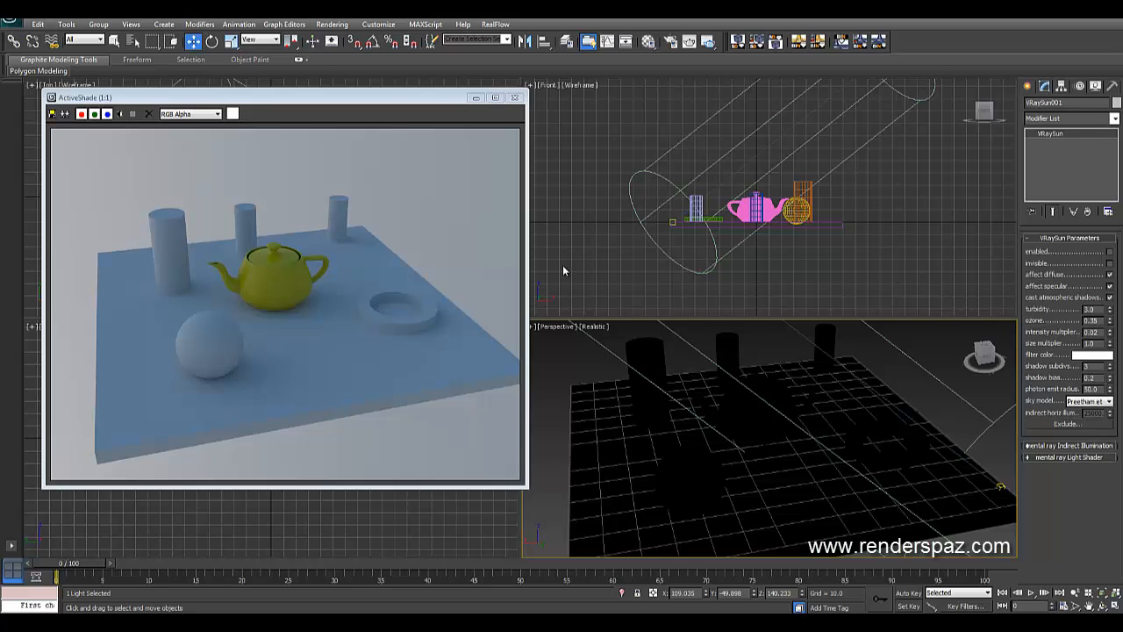
{"action": "left_click", "coordinate": [1110, 252]}
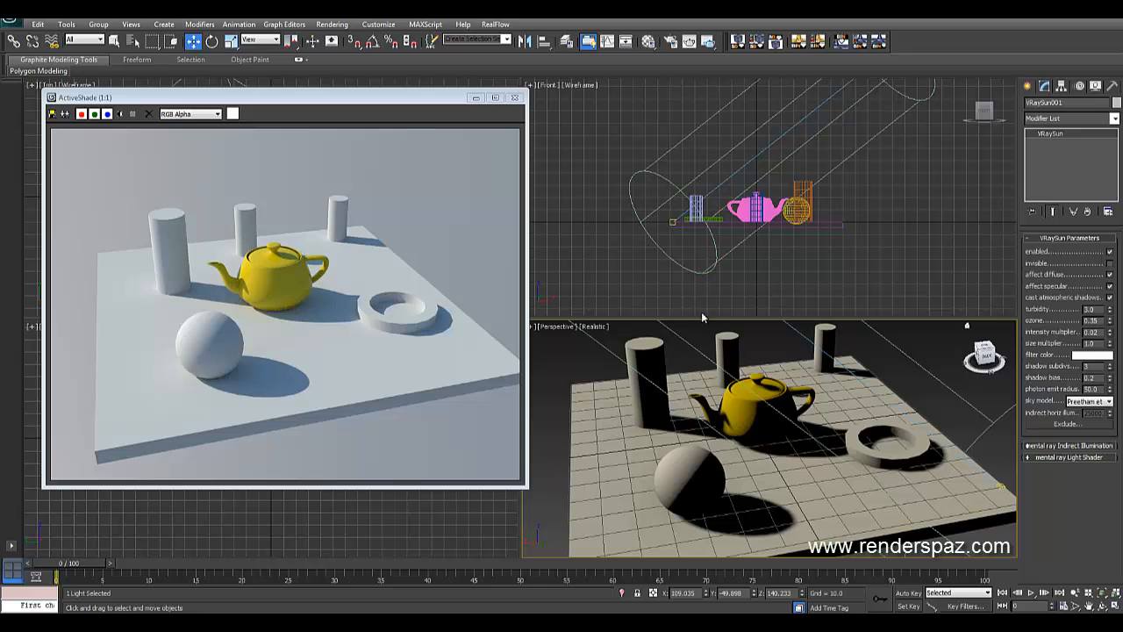
Test the sun's invisible option while viewing the sky from below the platform and the objects up close
{"action": "left_click", "coordinate": [1102, 605]}
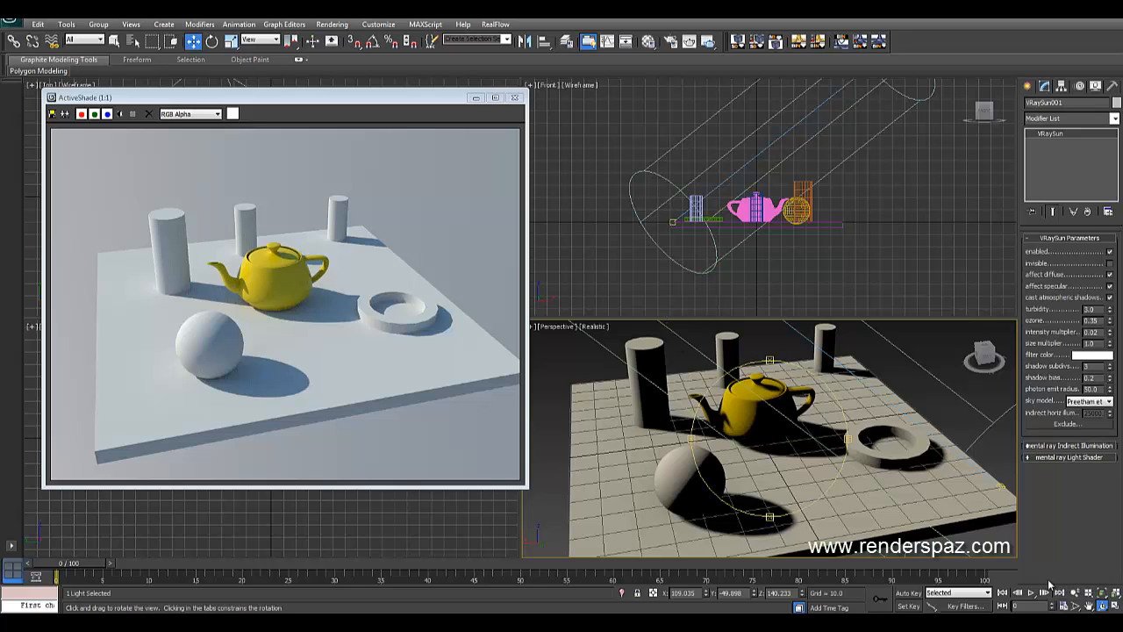
{"action": "left_click_drag", "start_coordinate": [776, 458], "coordinate": [900, 463]}
{"action": "scroll", "coordinate": [710, 436], "scroll_direction": "up", "scroll_amount": 4}
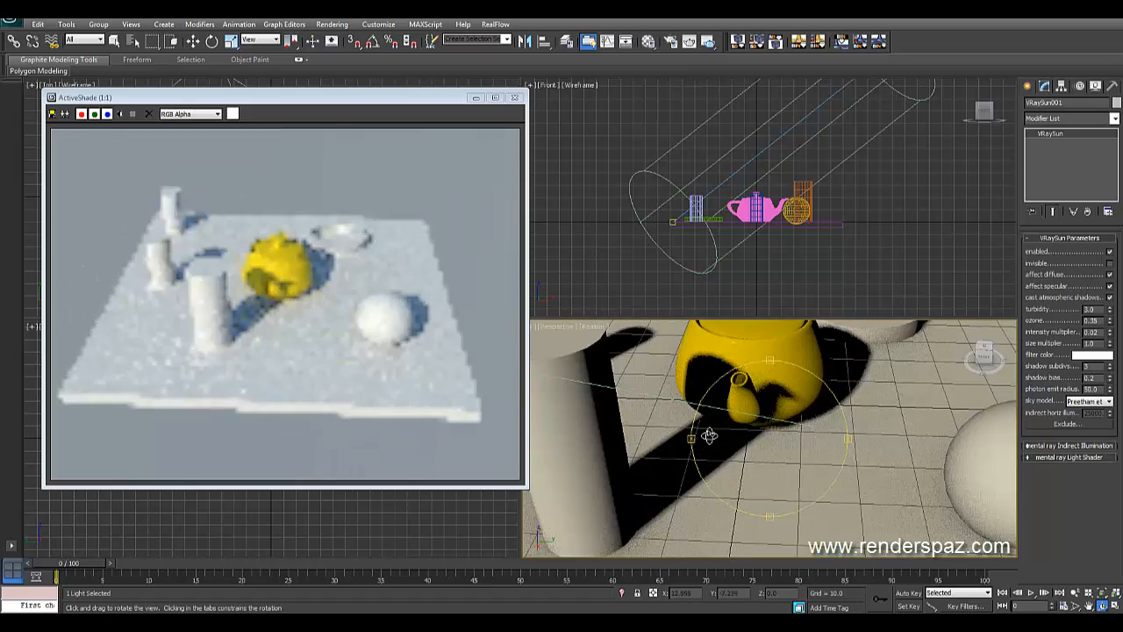
{"action": "left_click_drag", "start_coordinate": [710, 436], "coordinate": [768, 463]}
{"action": "scroll", "coordinate": [761, 432], "scroll_direction": "down", "scroll_amount": 10}
{"action": "scroll", "coordinate": [786, 411], "scroll_direction": "up", "scroll_amount": 5}
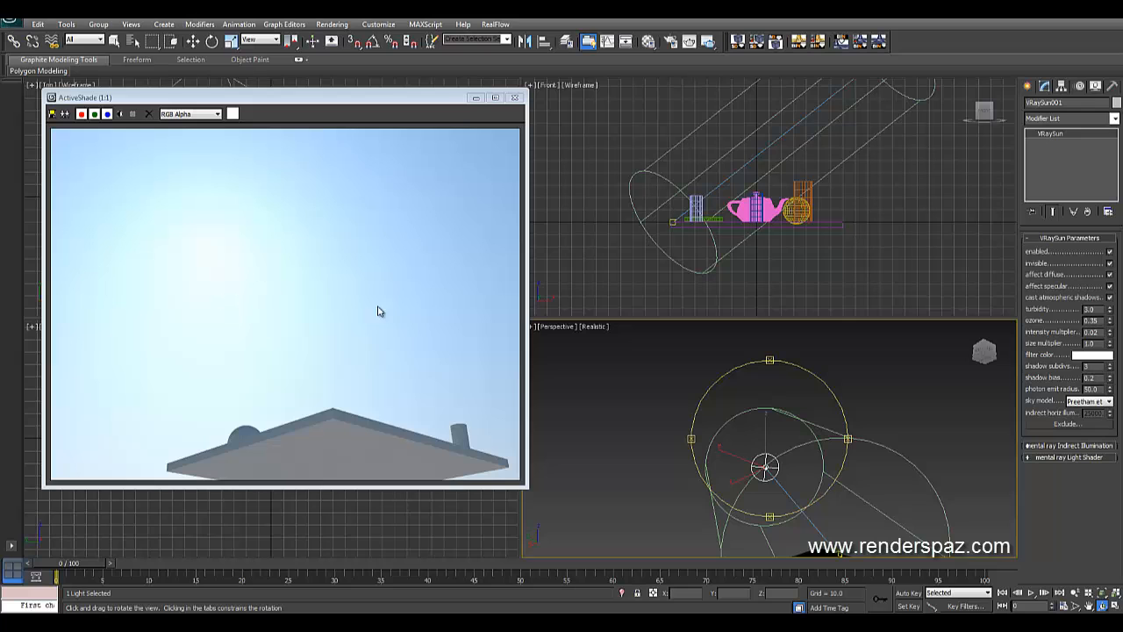
{"action": "left_click_drag", "start_coordinate": [744, 442], "coordinate": [690, 403]}
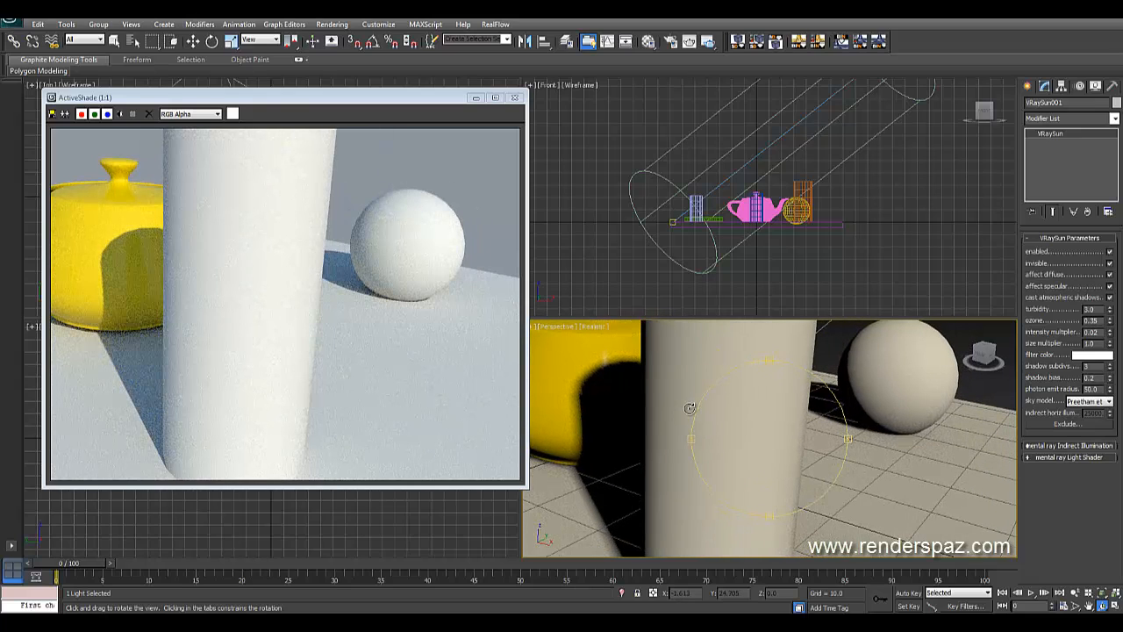
{"action": "left_click_drag", "start_coordinate": [690, 408], "coordinate": [706, 405]}
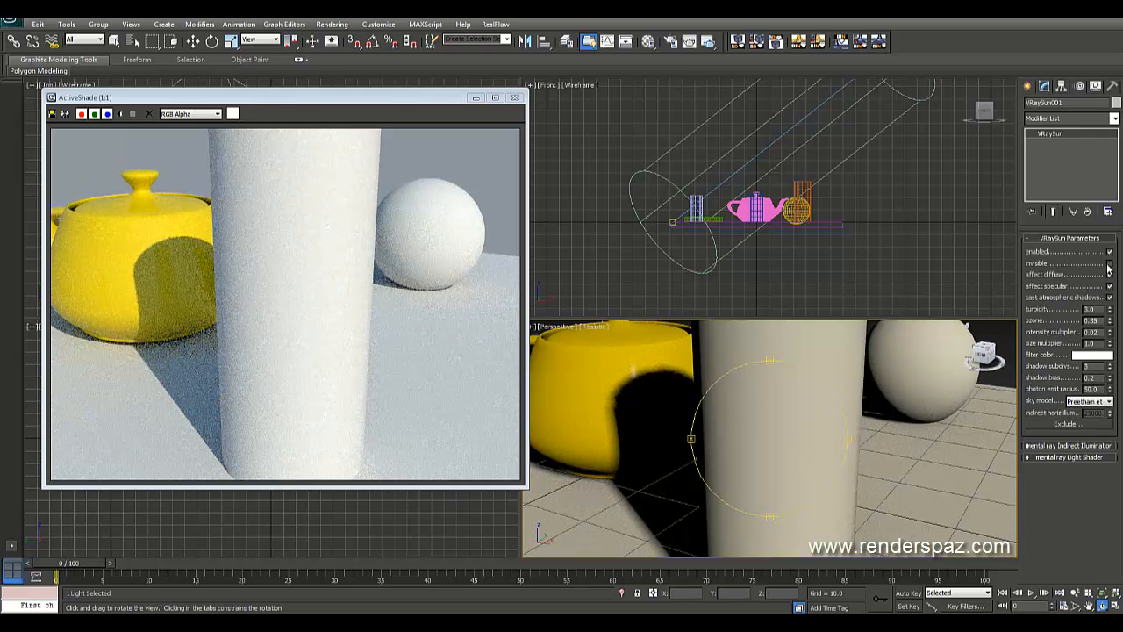
Toggle the sun's affect specular option off and back on to compare the highlights on the teapot
{"action": "left_click_drag", "start_coordinate": [810, 413], "coordinate": [882, 433]}
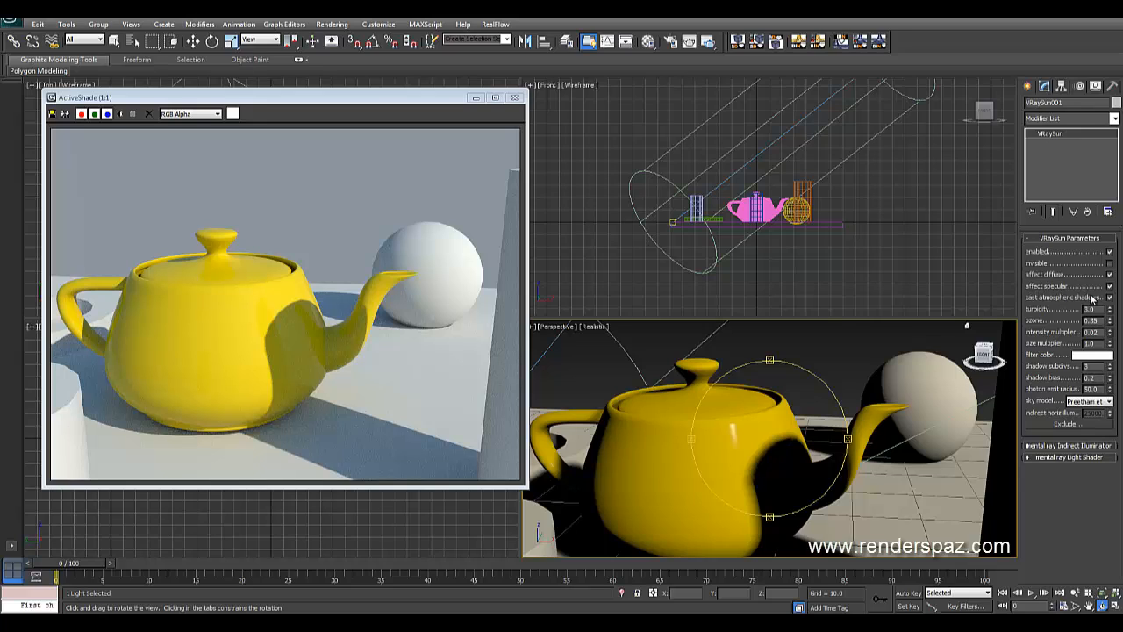
{"action": "left_click", "coordinate": [1108, 288]}
{"action": "left_click", "coordinate": [1108, 287]}
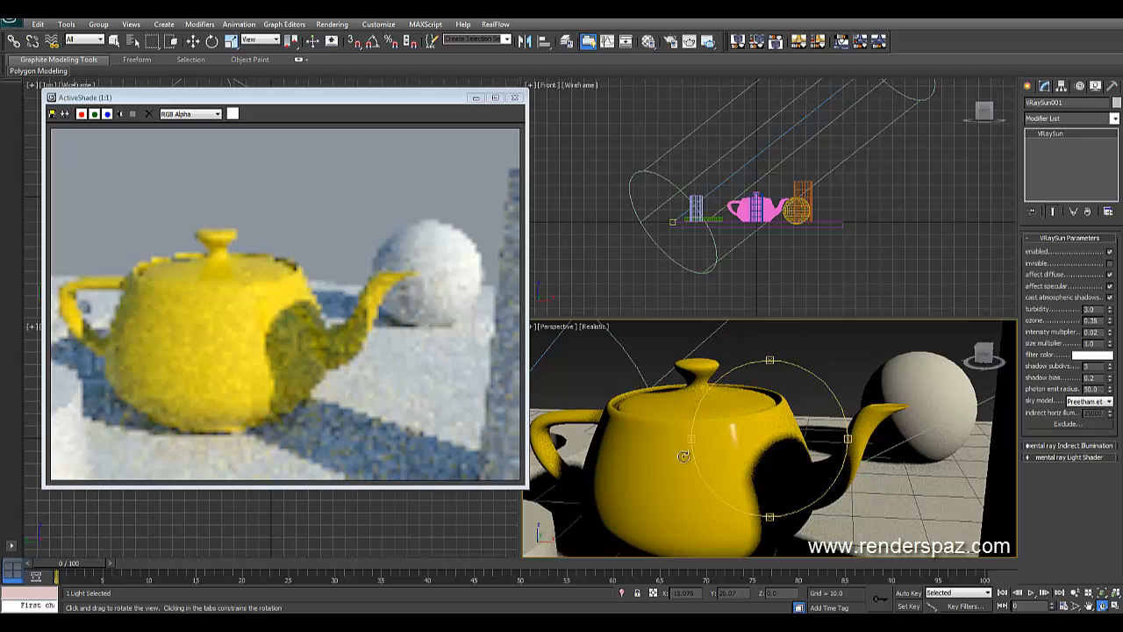
{"action": "left_click", "coordinate": [1109, 288]}
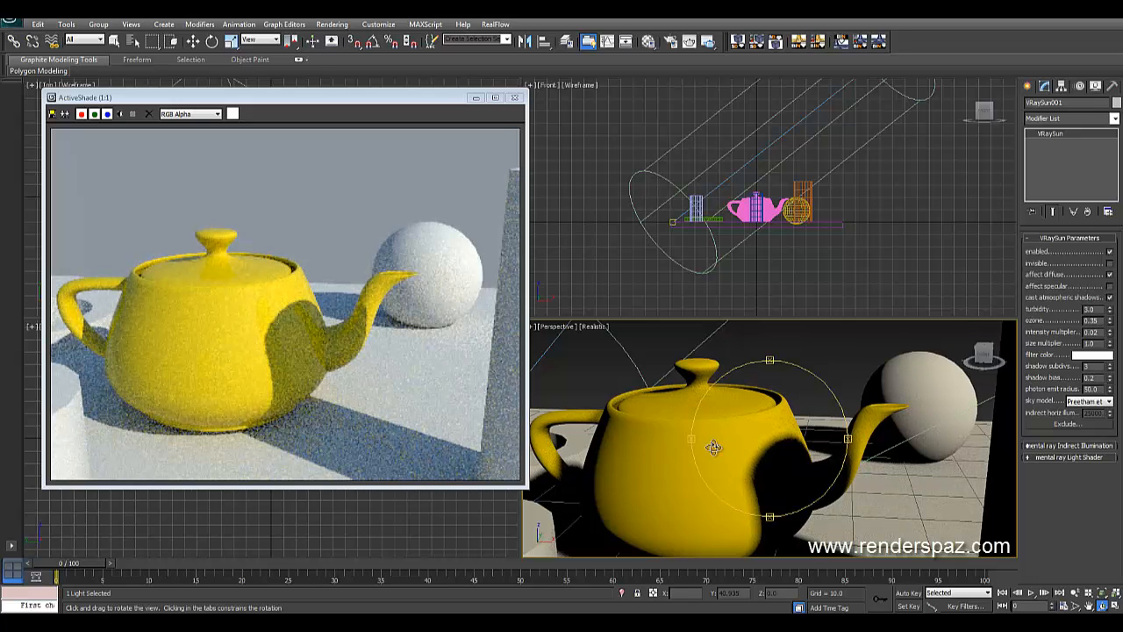
{"action": "left_click", "coordinate": [1109, 287]}
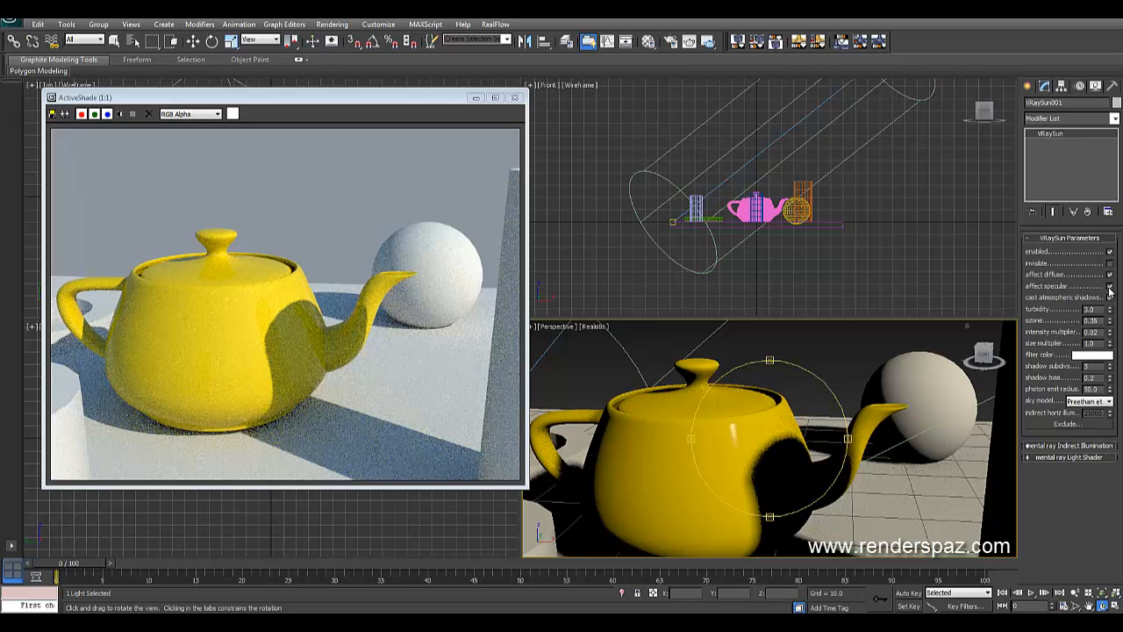
{"action": "left_click", "coordinate": [1109, 288]}
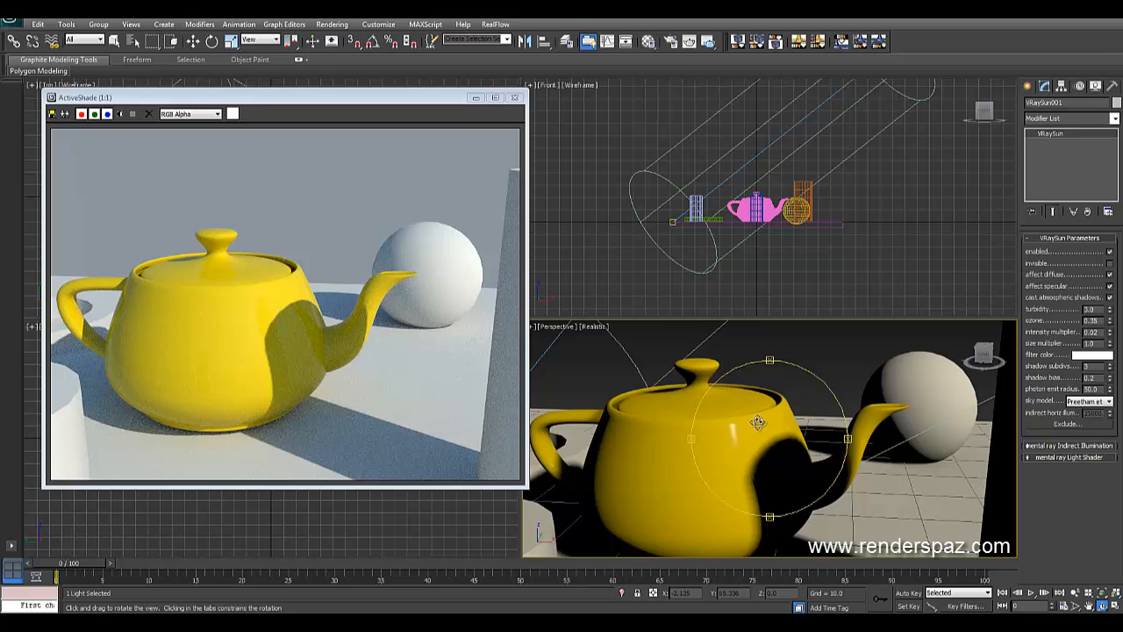
Raise the sun's turbidity to 4.3, comparing the sky and objects from different sides of the scene
{"action": "mouse_move", "coordinate": [760, 440]}
{"action": "left_mouse_down"}
{"action": "mouse_move", "coordinate": [766, 454]}
{"action": "mouse_move", "coordinate": [796, 430]}
{"action": "mouse_move", "coordinate": [745, 444]}
{"action": "mouse_move", "coordinate": [762, 421]}
{"action": "mouse_move", "coordinate": [768, 432]}
{"action": "left_mouse_up"}
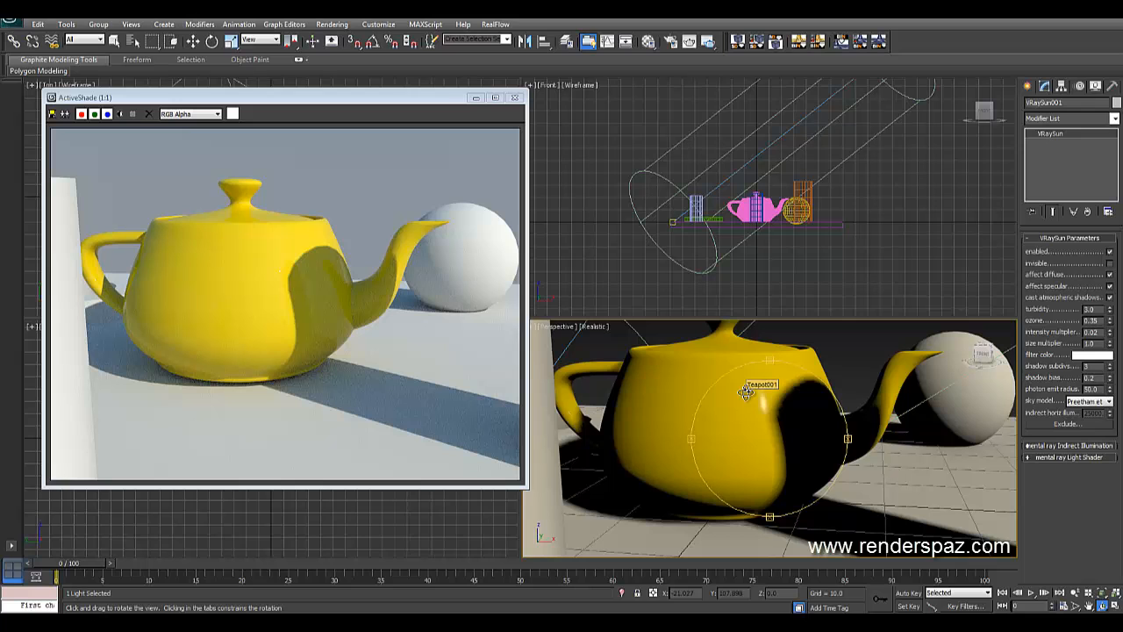
{"action": "left_click_drag", "start_coordinate": [795, 386], "coordinate": [760, 406]}
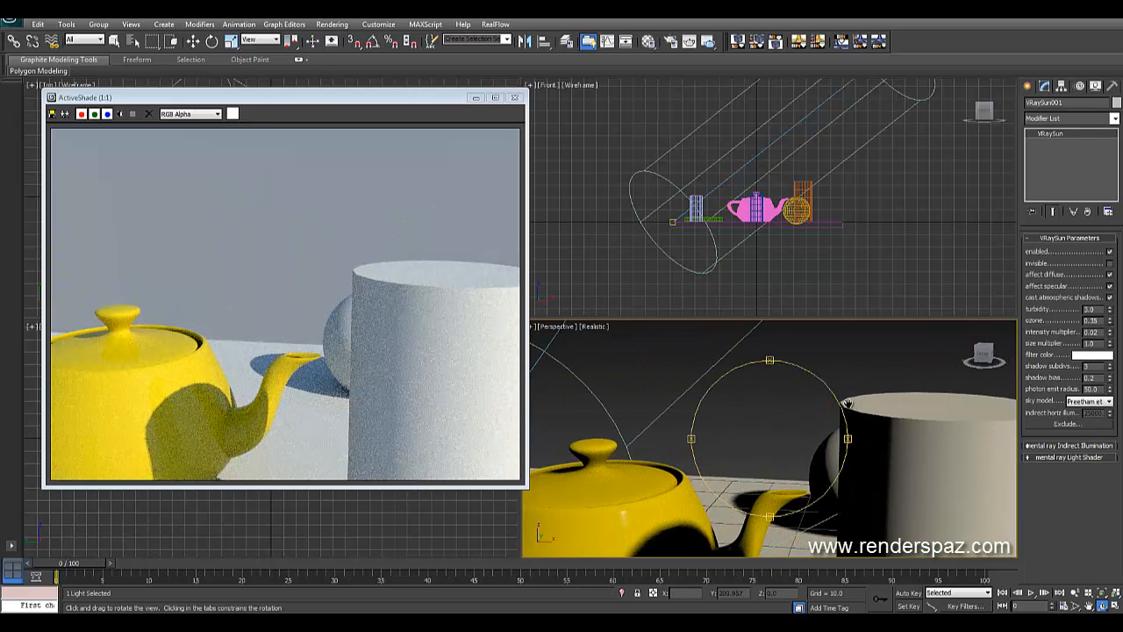
{"action": "left_click_drag", "start_coordinate": [856, 408], "coordinate": [837, 414]}
{"action": "middle_click_drag", "start_coordinate": [837, 414], "coordinate": [843, 407]}
{"action": "scroll", "coordinate": [802, 409], "scroll_direction": "down", "scroll_amount": 6}
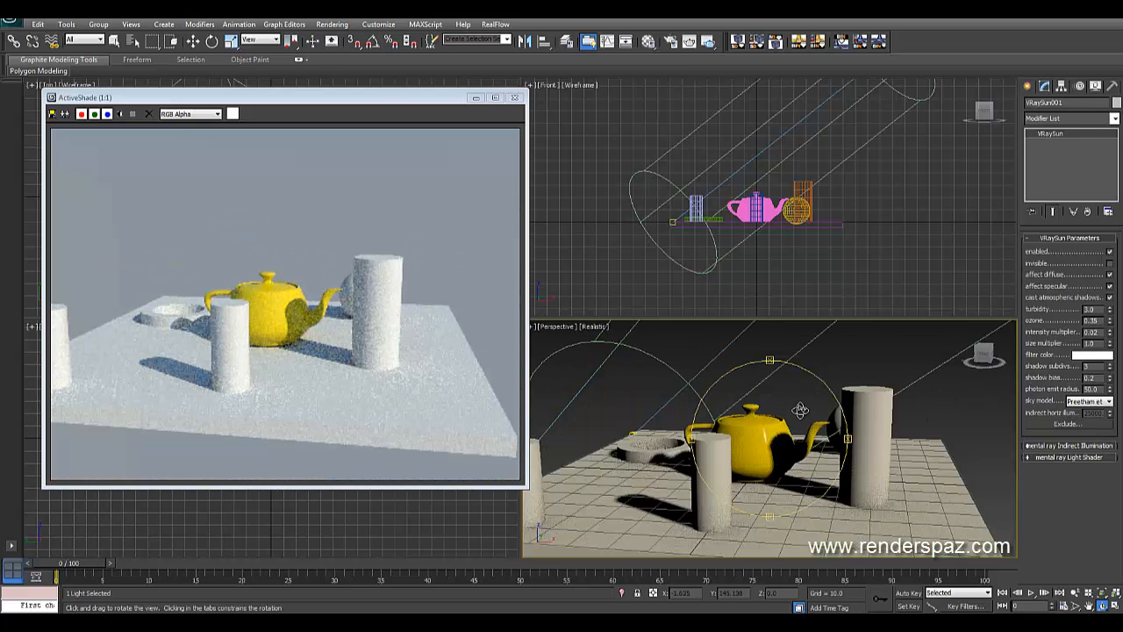
{"action": "left_click_drag", "start_coordinate": [1110, 310], "coordinate": [1111, 305]}
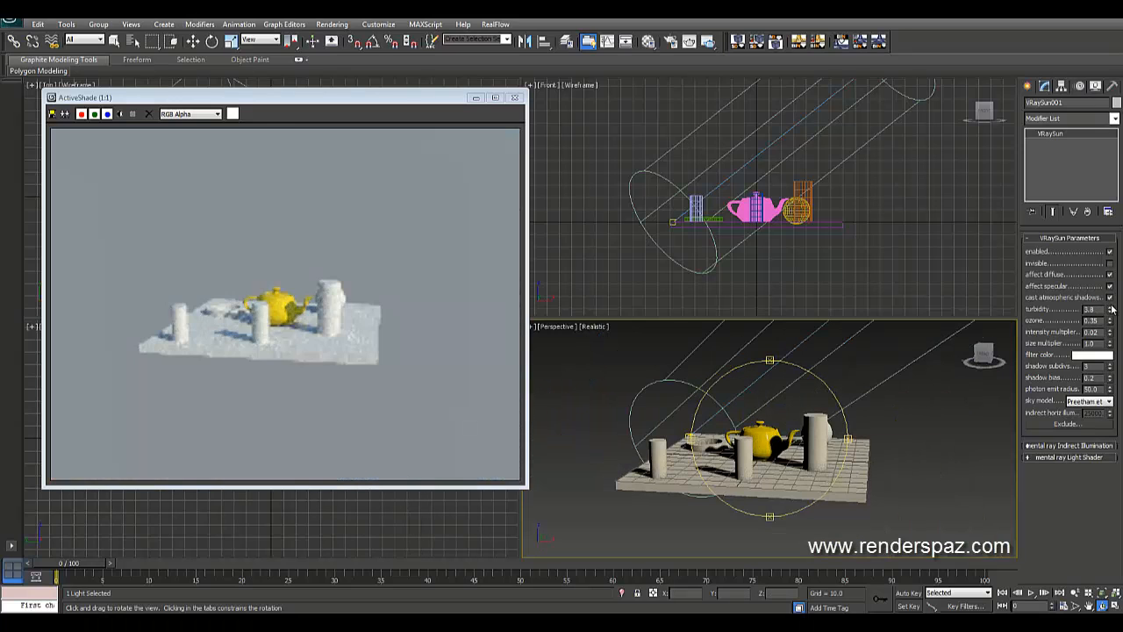
{"action": "left_click_drag", "start_coordinate": [860, 407], "coordinate": [827, 409]}
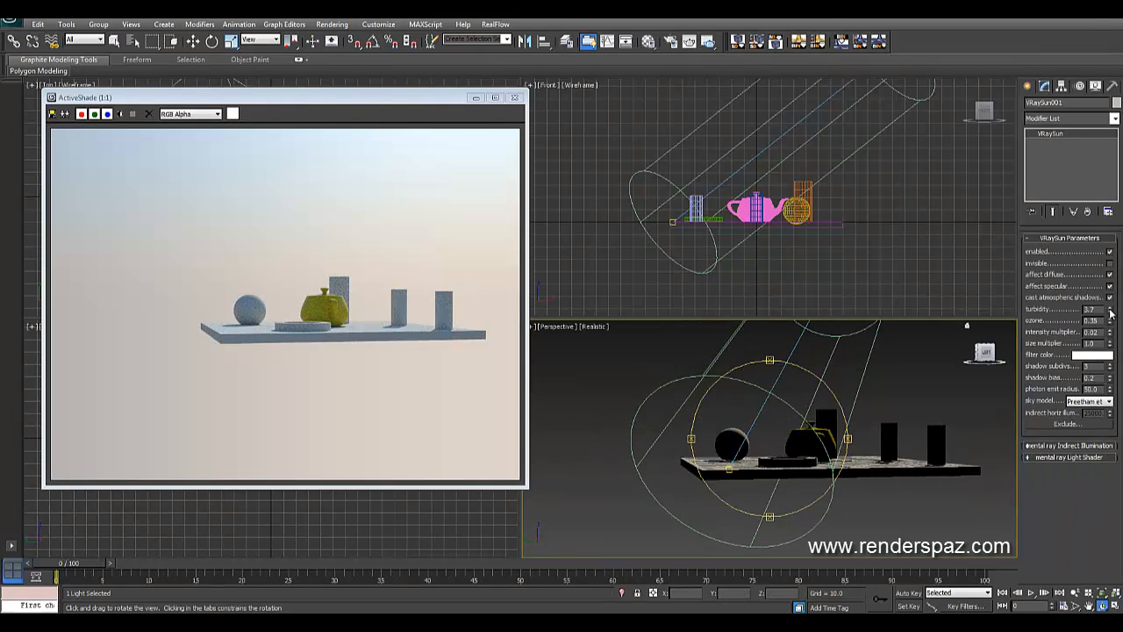
{"action": "mouse_move", "coordinate": [1111, 314]}
{"action": "left_mouse_down"}
{"action": "mouse_move", "coordinate": [1111, 334]}
{"action": "mouse_move", "coordinate": [1111, 309]}
{"action": "left_mouse_up"}
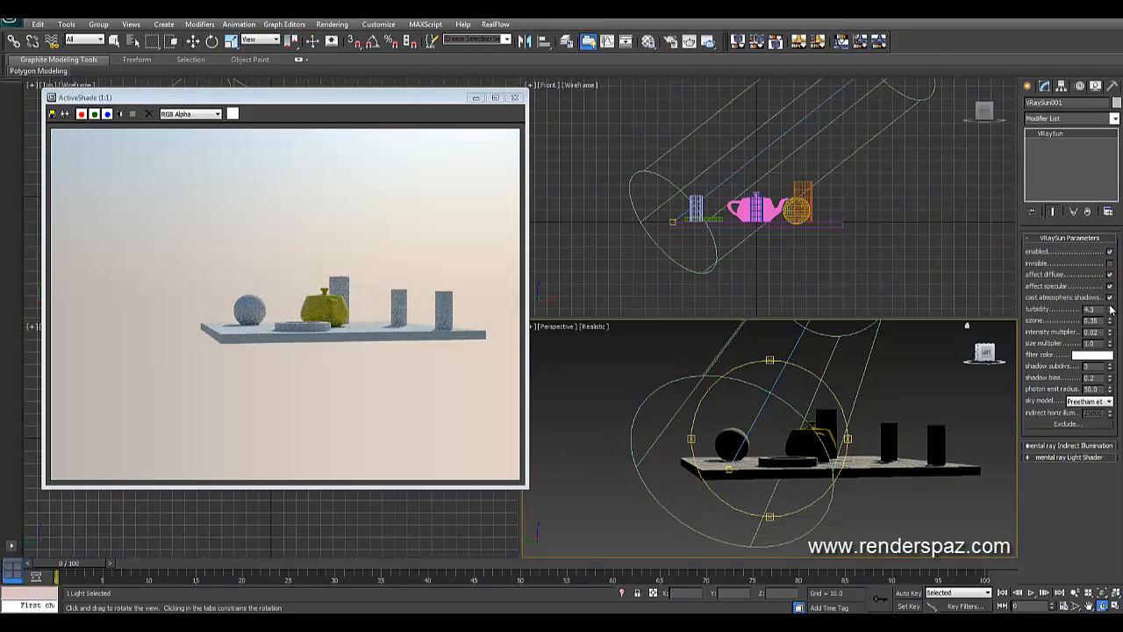
Try different ozone values for the sun, including 0.5, and settle on 1.0
{"action": "left_click_drag", "start_coordinate": [733, 421], "coordinate": [841, 446]}
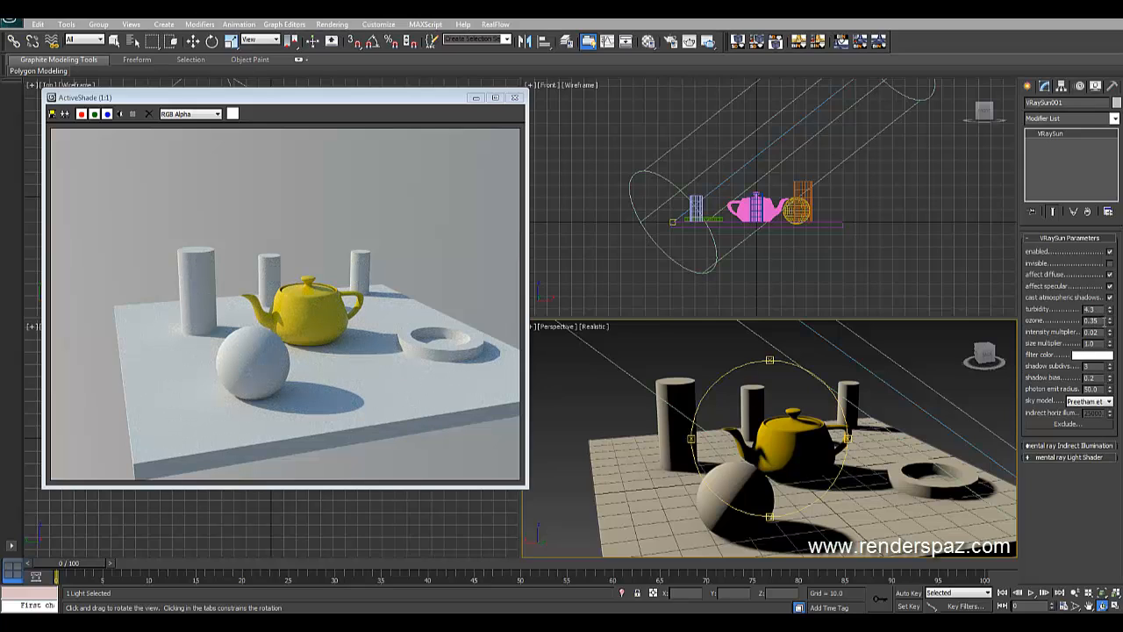
{"action": "left_click_drag", "start_coordinate": [1109, 323], "coordinate": [1109, 311]}
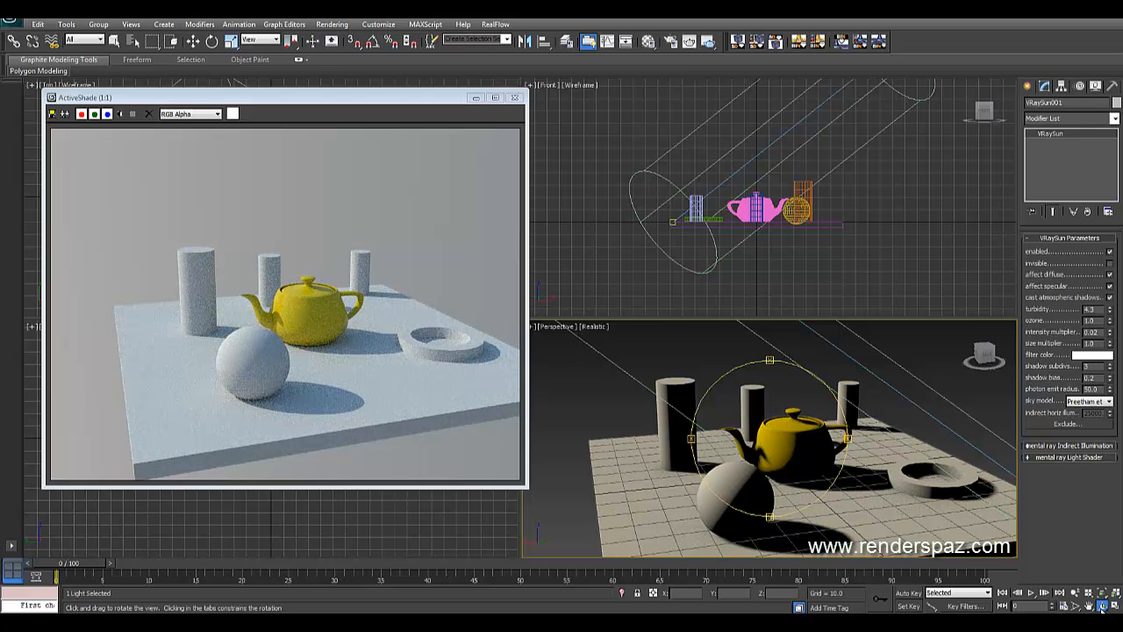
{"action": "left_click_drag", "start_coordinate": [797, 443], "coordinate": [689, 434]}
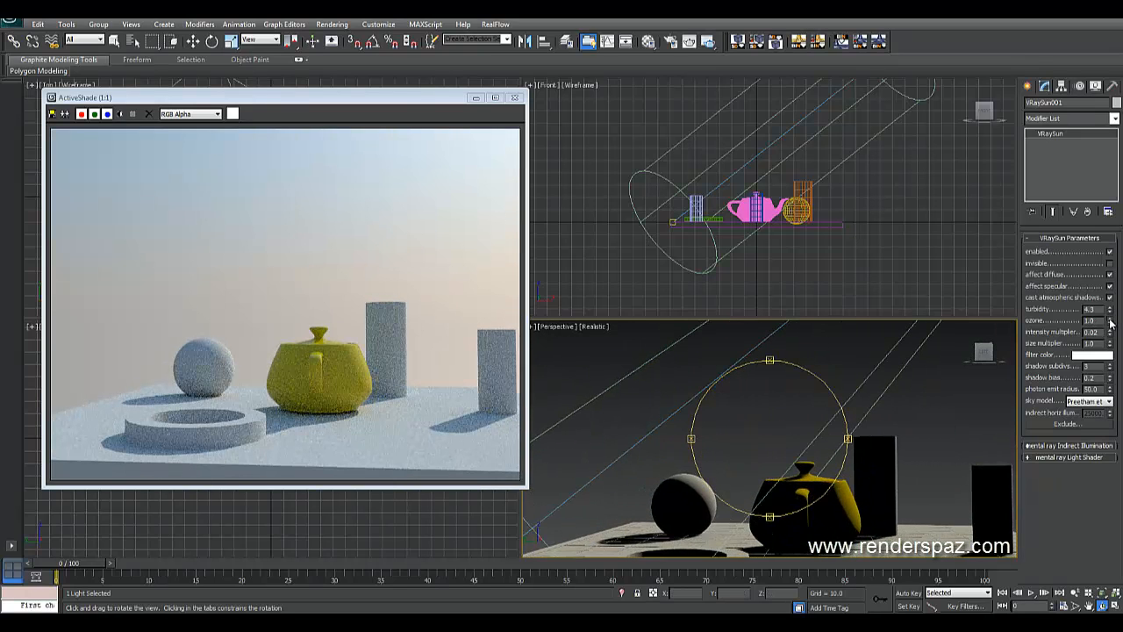
{"action": "right_click", "coordinate": [1110, 321]}
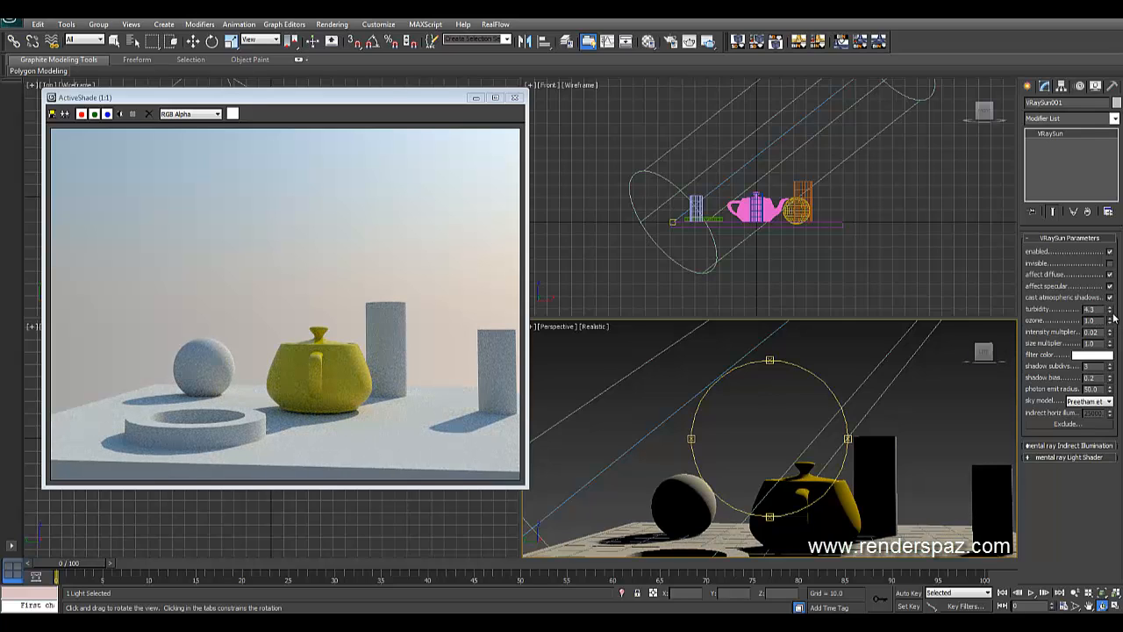
{"action": "left_click_drag", "start_coordinate": [1111, 322], "coordinate": [1112, 318]}
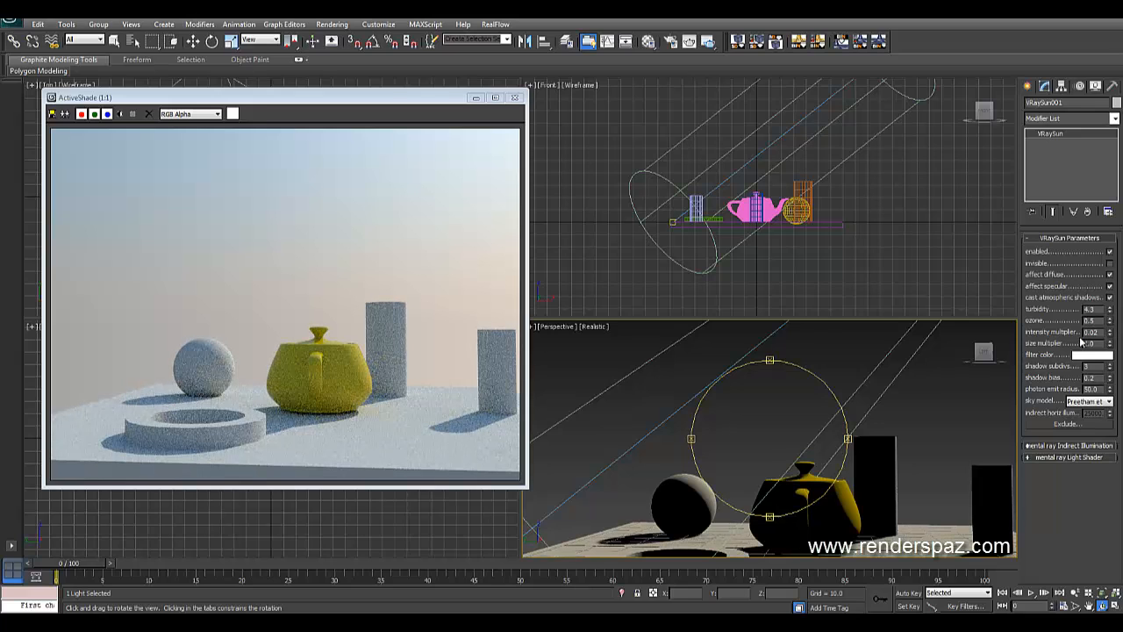
{"action": "right_click", "coordinate": [1111, 322]}
{"action": "left_click_drag", "start_coordinate": [1111, 322], "coordinate": [1107, 291]}
{"action": "left_click", "coordinate": [1111, 323]}
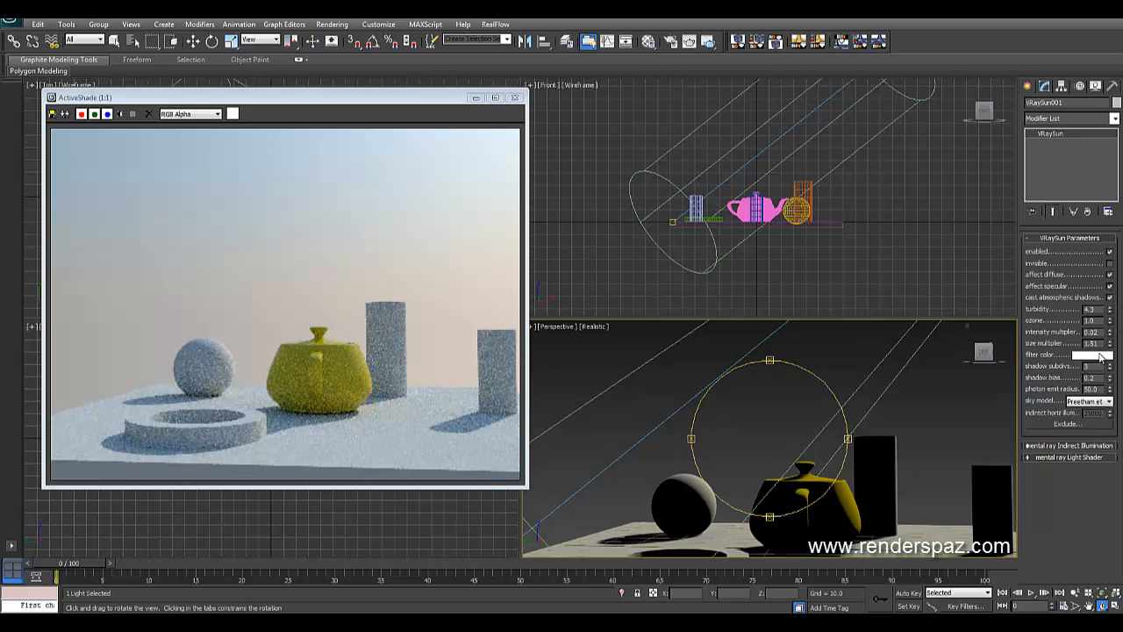
Raise the sun's size multiplier to about 10.2 and further to about 16.1 to soften the shadows
{"action": "left_click_drag", "start_coordinate": [1112, 345], "coordinate": [1111, 302]}
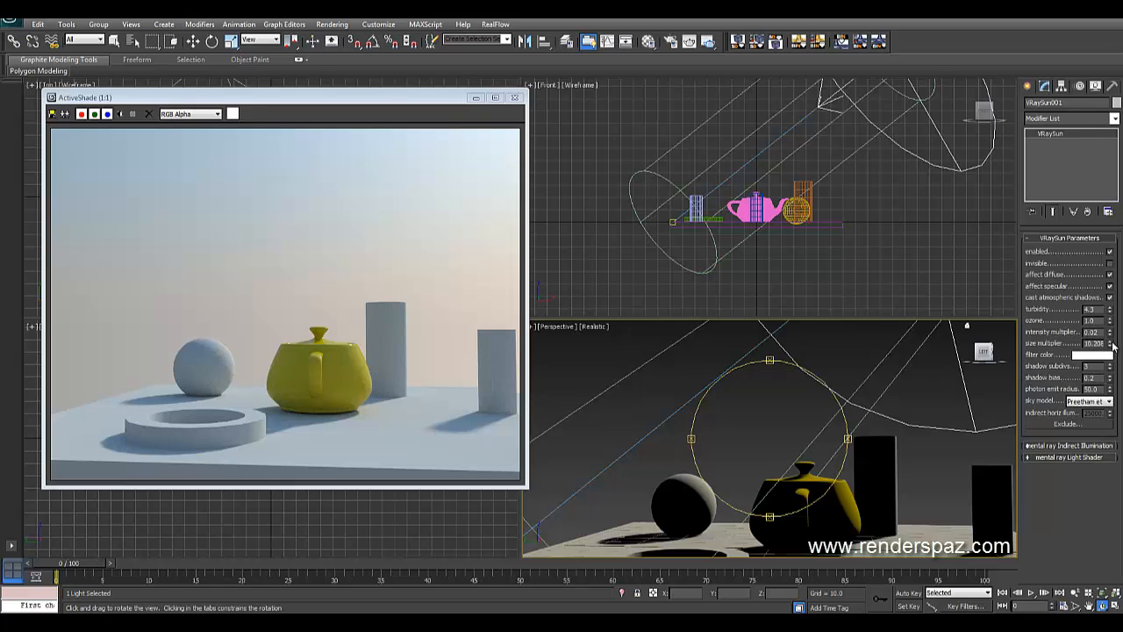
{"action": "left_click_drag", "start_coordinate": [1112, 348], "coordinate": [1116, 309]}
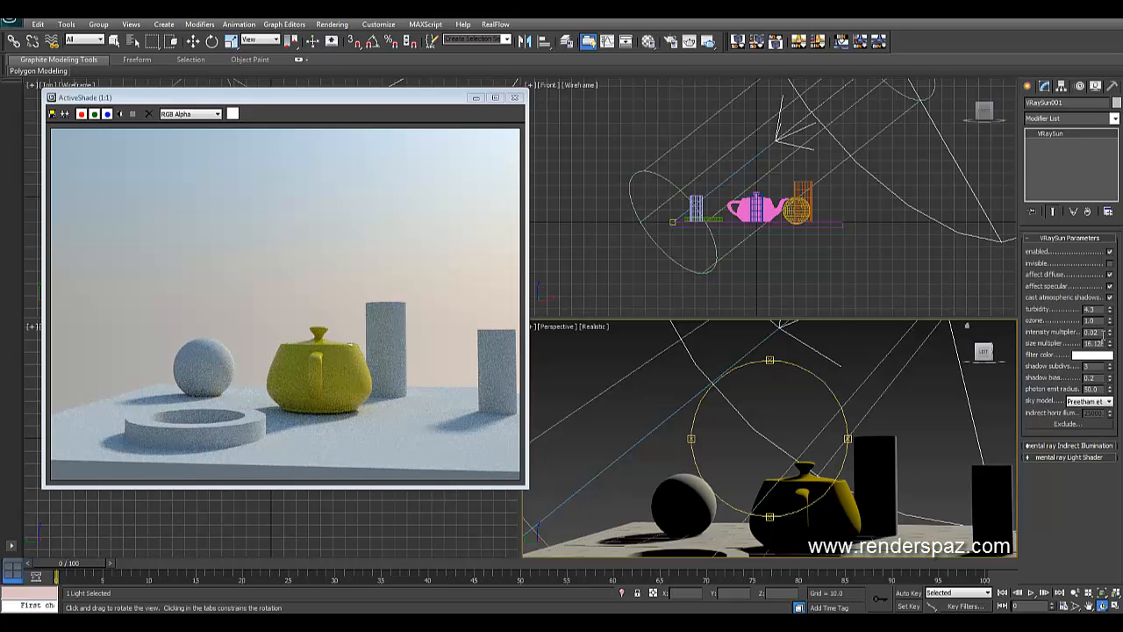
Raise the sun's size multiplier to about 30.3 to soften the shadows further
{"action": "left_click_drag", "start_coordinate": [1110, 347], "coordinate": [1112, 268]}
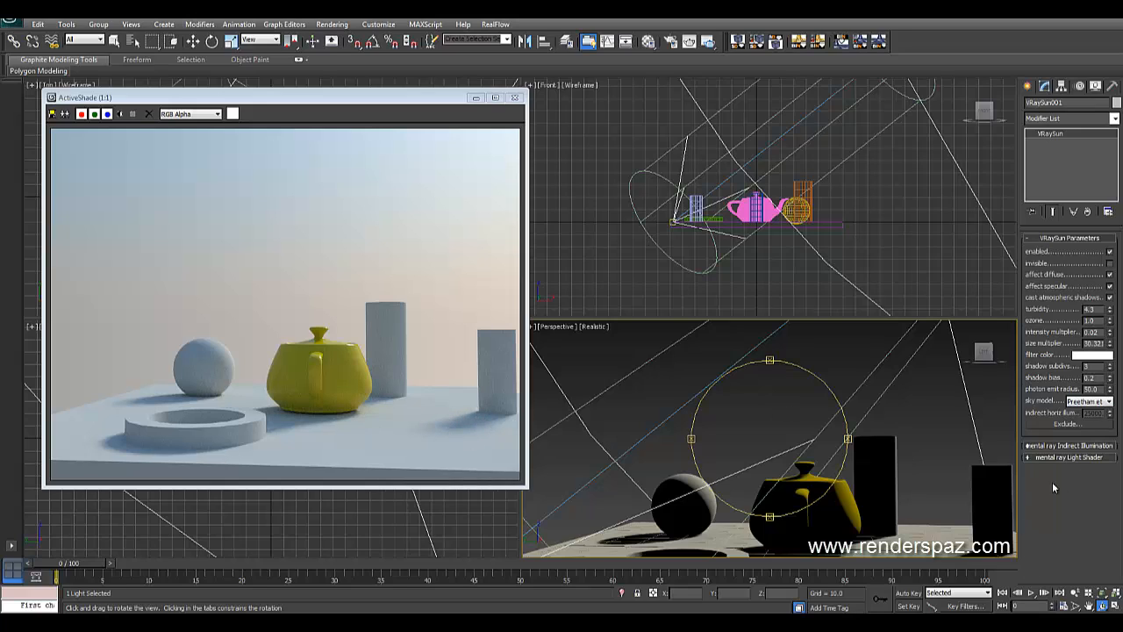
Try tinting the sun's filter color to a pale green and apply it to the scene
{"action": "left_click", "coordinate": [1091, 355]}
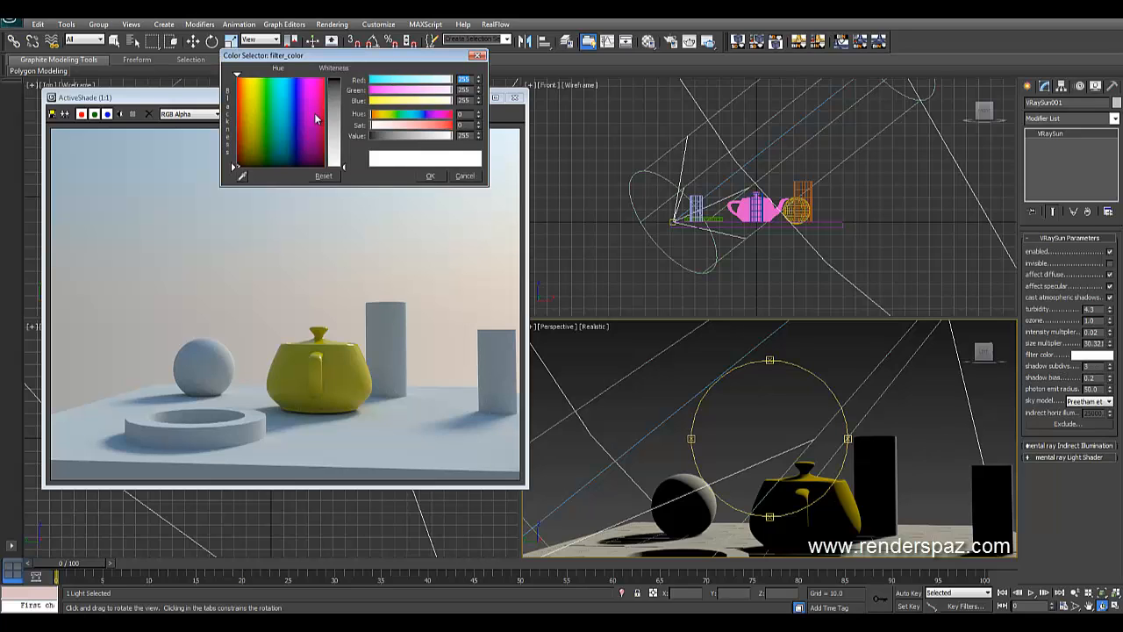
{"action": "left_click_drag", "start_coordinate": [279, 92], "coordinate": [279, 83]}
{"action": "mouse_move", "coordinate": [335, 119]}
{"action": "left_mouse_down"}
{"action": "mouse_move", "coordinate": [337, 103]}
{"action": "mouse_move", "coordinate": [333, 158]}
{"action": "mouse_move", "coordinate": [267, 161]}
{"action": "mouse_move", "coordinate": [252, 139]}
{"action": "left_mouse_up"}
{"action": "mouse_move", "coordinate": [331, 128]}
{"action": "left_mouse_down"}
{"action": "mouse_move", "coordinate": [343, 94]}
{"action": "mouse_move", "coordinate": [340, 119]}
{"action": "mouse_move", "coordinate": [269, 108]}
{"action": "mouse_move", "coordinate": [263, 133]}
{"action": "left_mouse_up"}
{"action": "left_click", "coordinate": [431, 178]}
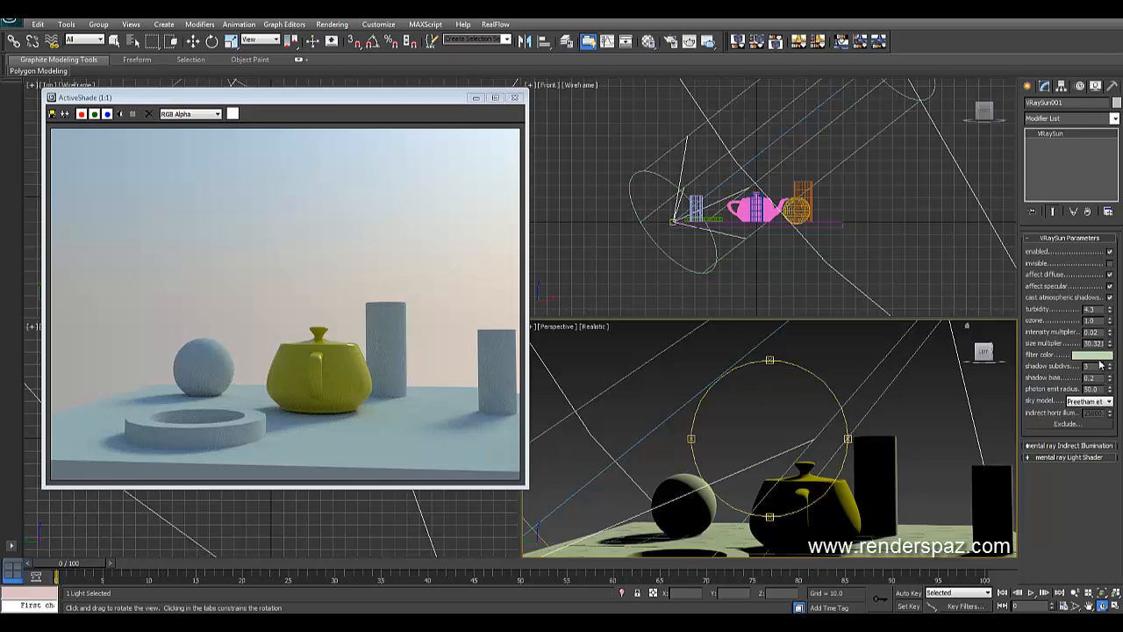
Undo the sun's filter color changes back to white
{"action": "key", "text": "ctrl+z"}
{"action": "key", "text": "ctrl+z"}
{"action": "key", "text": "ctrl+z"}
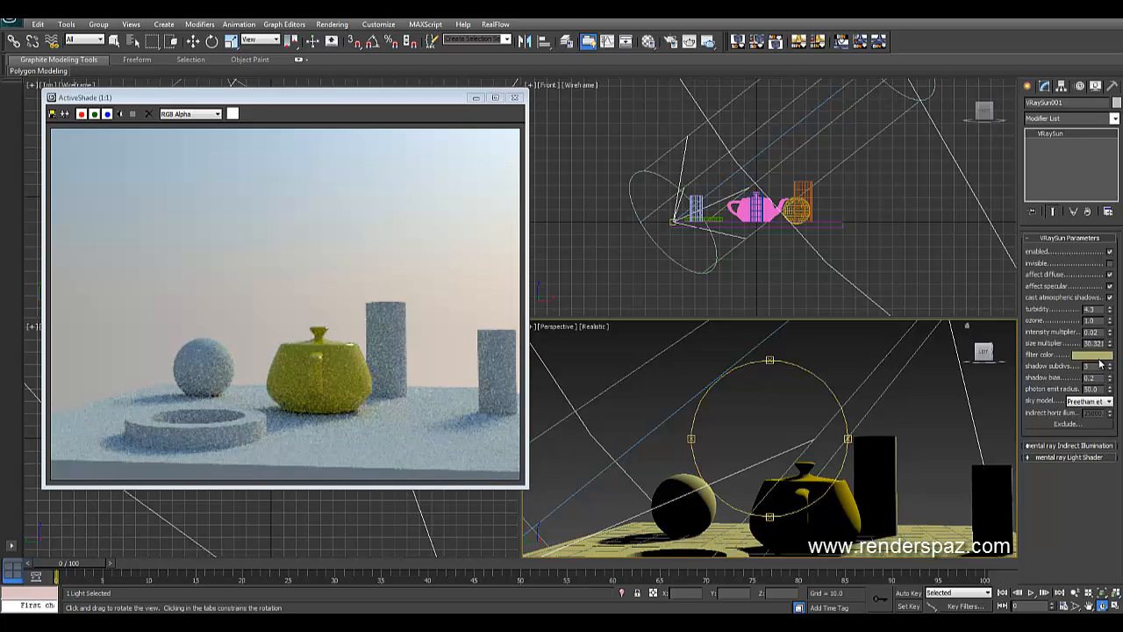
{"action": "key", "text": "ctrl+z"}
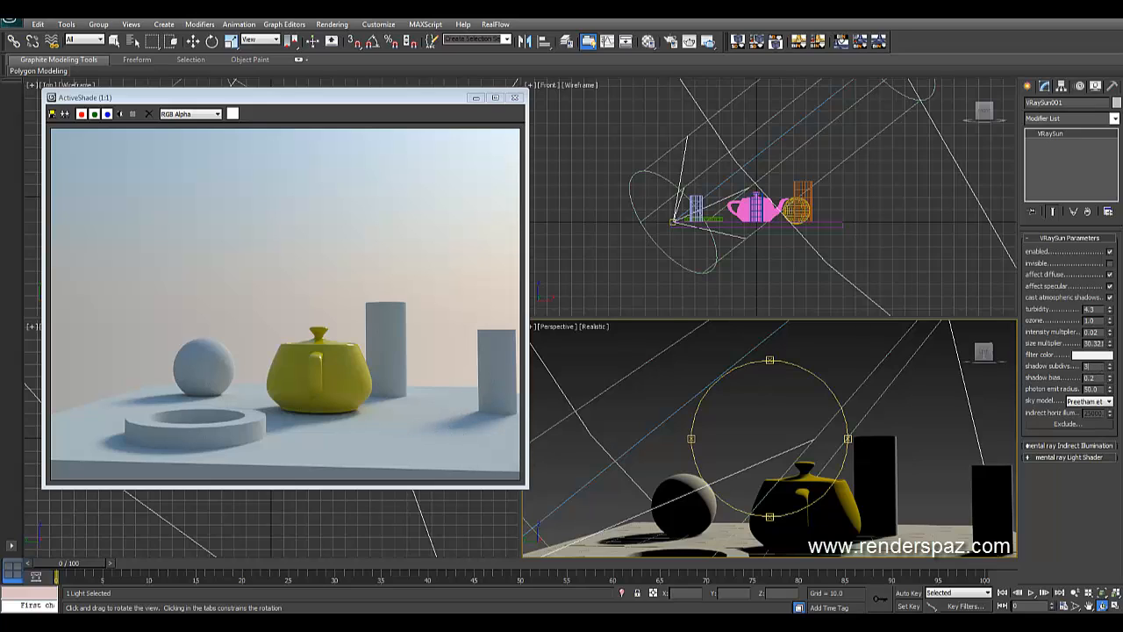
Keep the sun's shadow subdivs at 3 and review the sky model choices, staying with the Preetham model
{"action": "key", "text": "Return"}
{"action": "left_click", "coordinate": [1098, 368]}
{"action": "key", "text": "Return"}
{"action": "left_click", "coordinate": [1109, 402]}
{"action": "left_click", "coordinate": [1089, 400]}
Examine the soft shadows and sky lighting on the teapot and primitives from different sides and heights
{"action": "left_click_drag", "start_coordinate": [768, 443], "coordinate": [692, 438]}
{"action": "scroll", "coordinate": [707, 410], "scroll_direction": "down", "scroll_amount": 5}
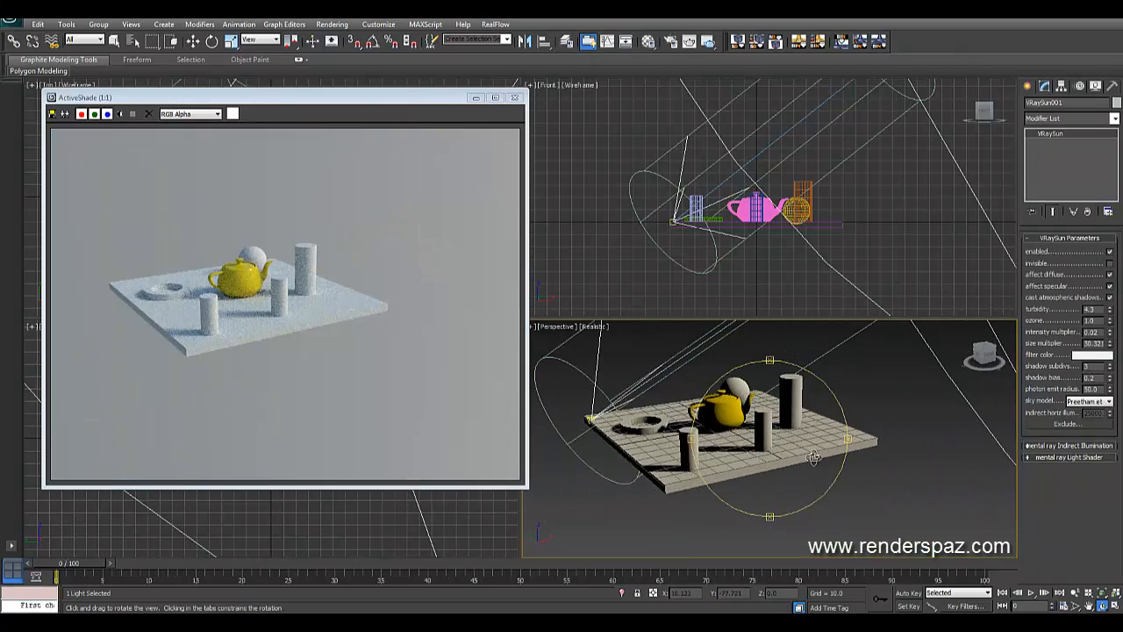
{"action": "left_click_drag", "start_coordinate": [807, 457], "coordinate": [724, 461]}
{"action": "scroll", "coordinate": [728, 463], "scroll_direction": "up", "scroll_amount": 5}
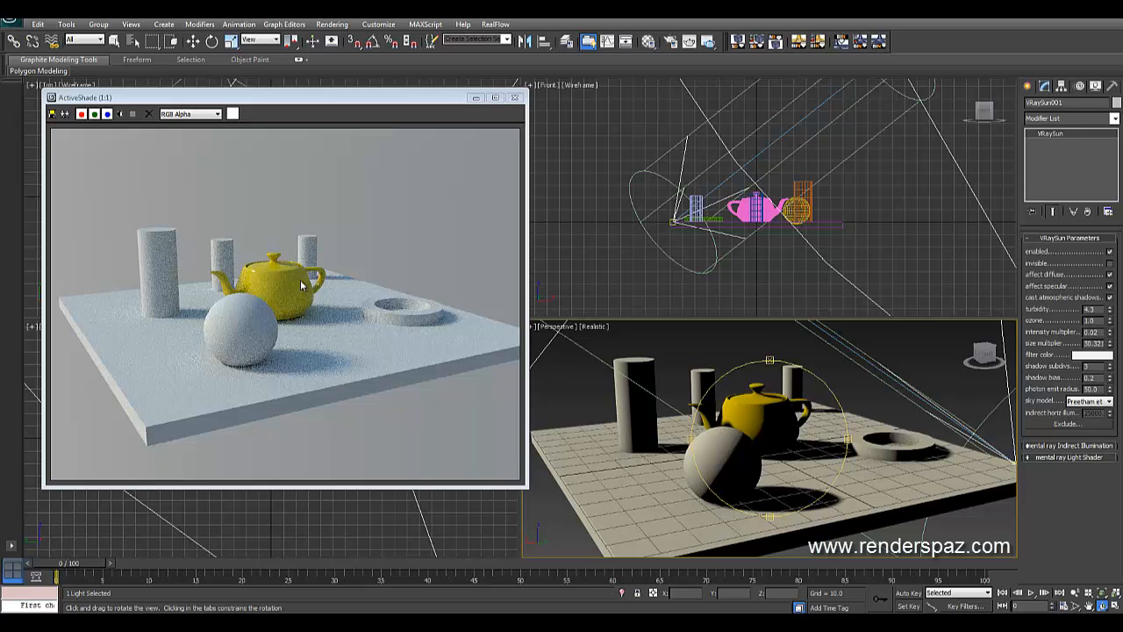
{"action": "left_click_drag", "start_coordinate": [787, 443], "coordinate": [758, 448]}
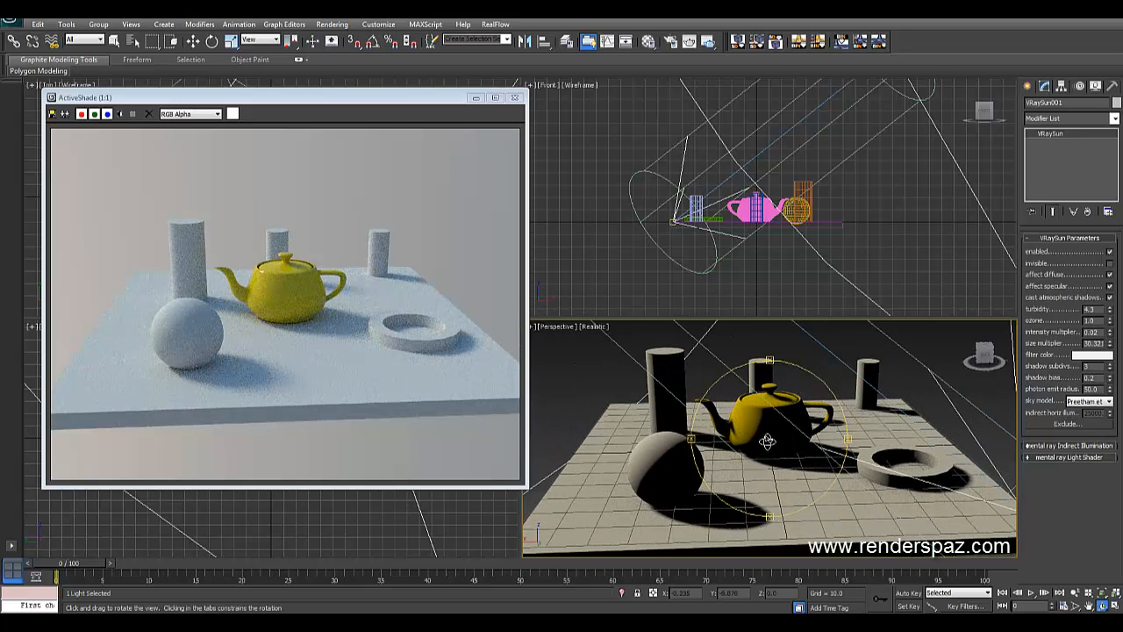
{"action": "mouse_move", "coordinate": [767, 442]}
{"action": "left_mouse_down"}
{"action": "mouse_move", "coordinate": [740, 442]}
{"action": "mouse_move", "coordinate": [766, 452]}
{"action": "left_mouse_up"}
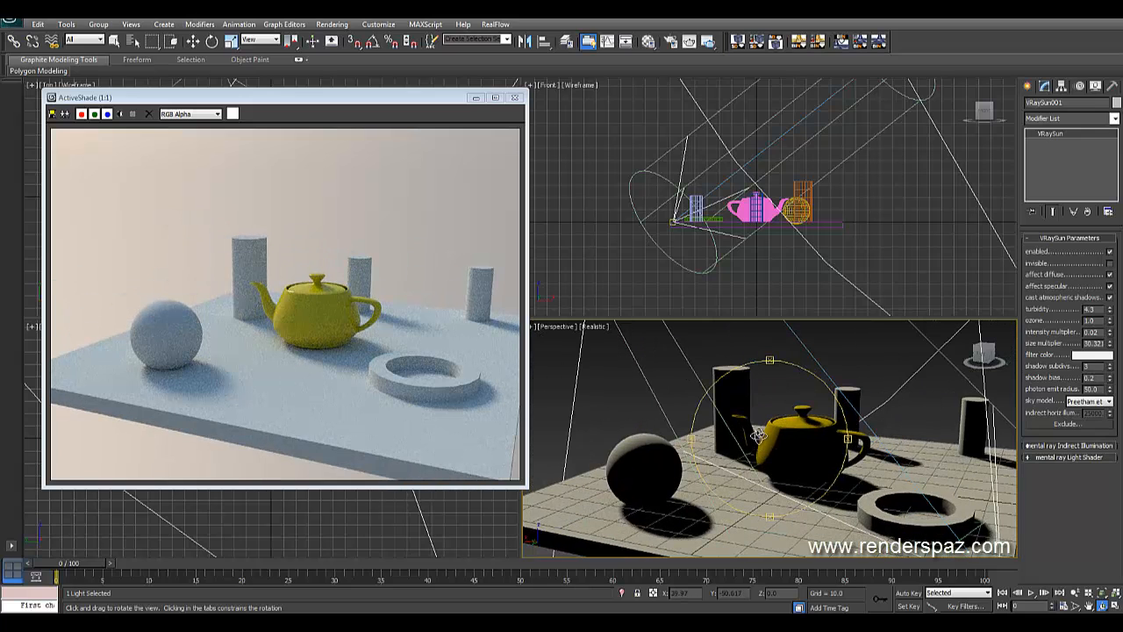
{"action": "left_click_drag", "start_coordinate": [758, 435], "coordinate": [797, 449]}
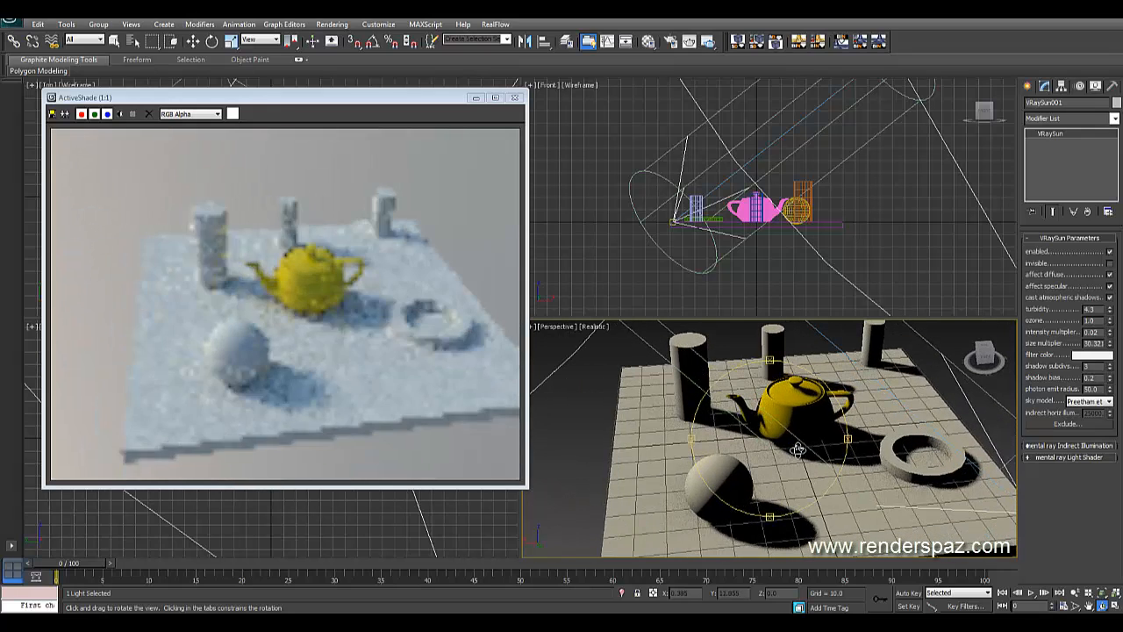